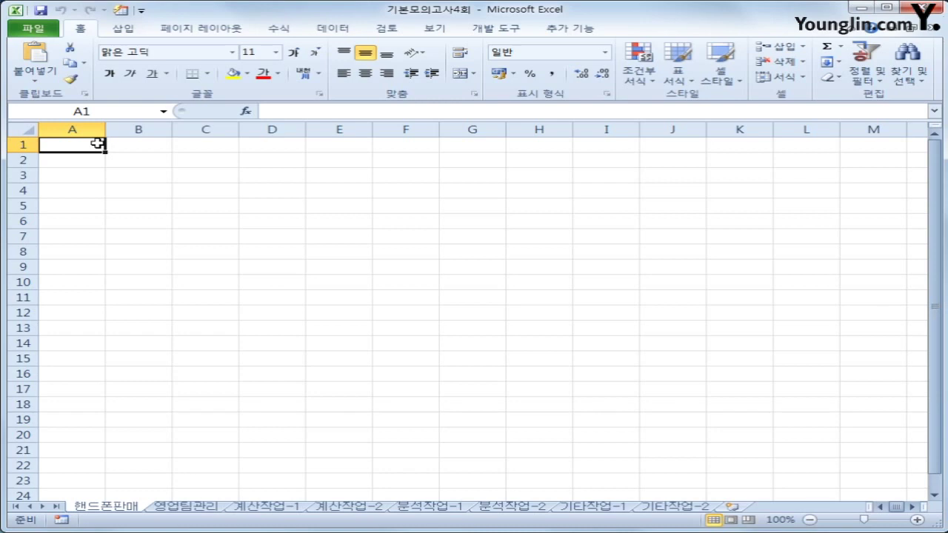
Step: Start a Microsoft Query with MS Access Database as the source and open 핸드폰.accdb
left_click(339, 32)
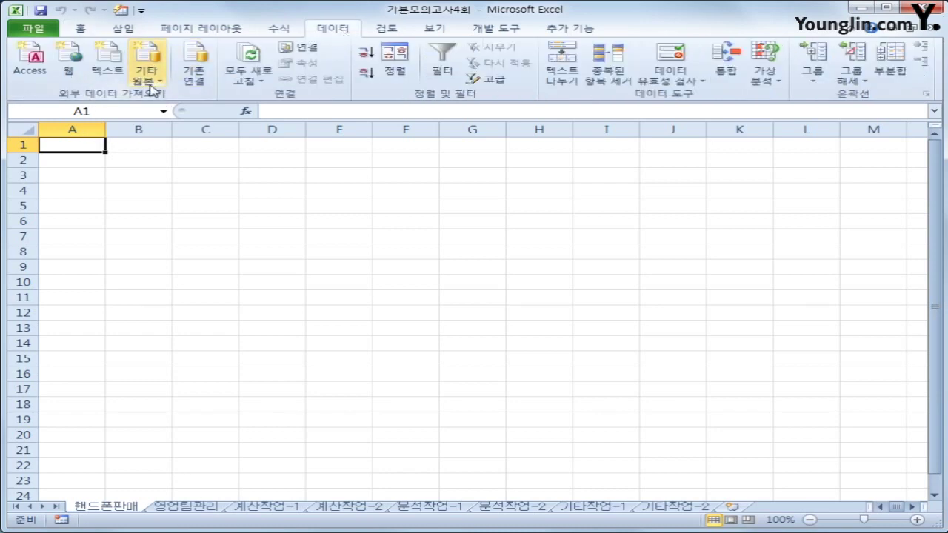
left_click(152, 89)
left_click(207, 243)
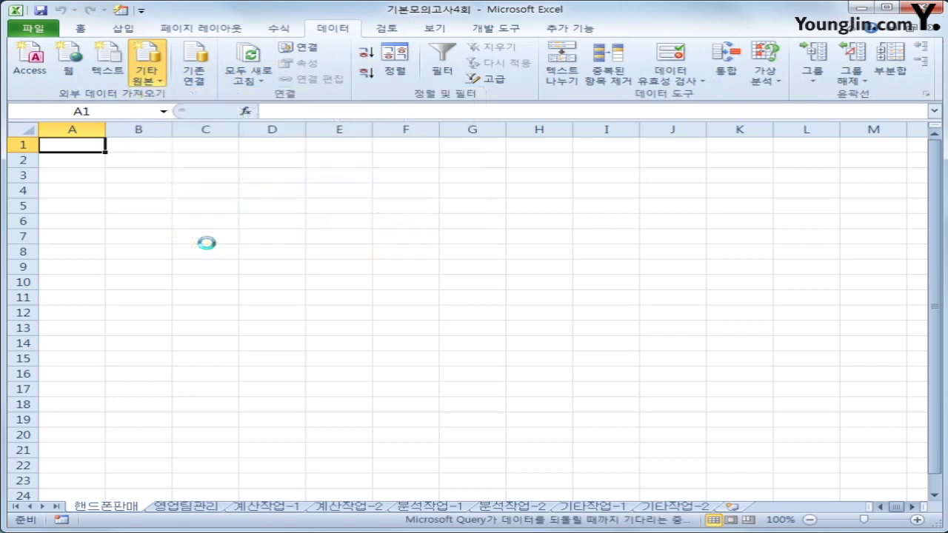
left_click(331, 319)
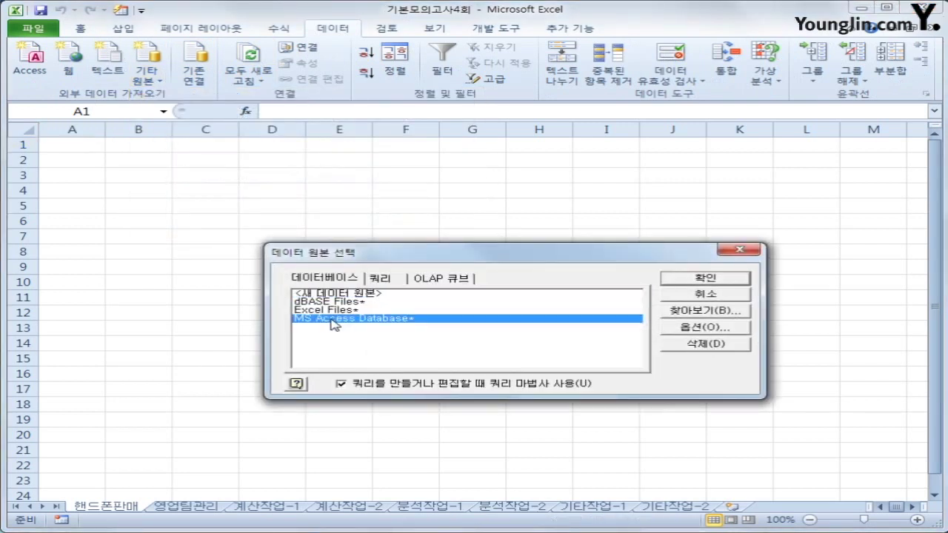
left_click(685, 285)
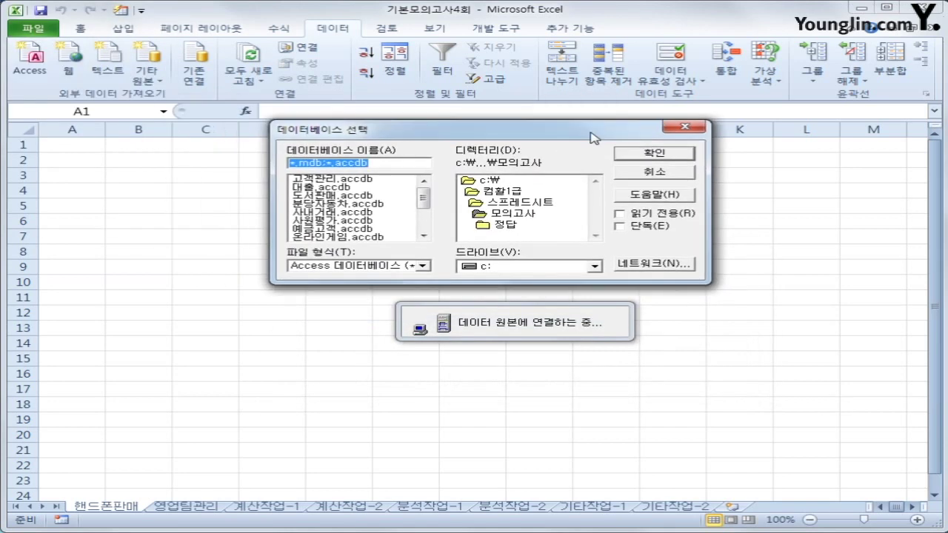
left_click(424, 222)
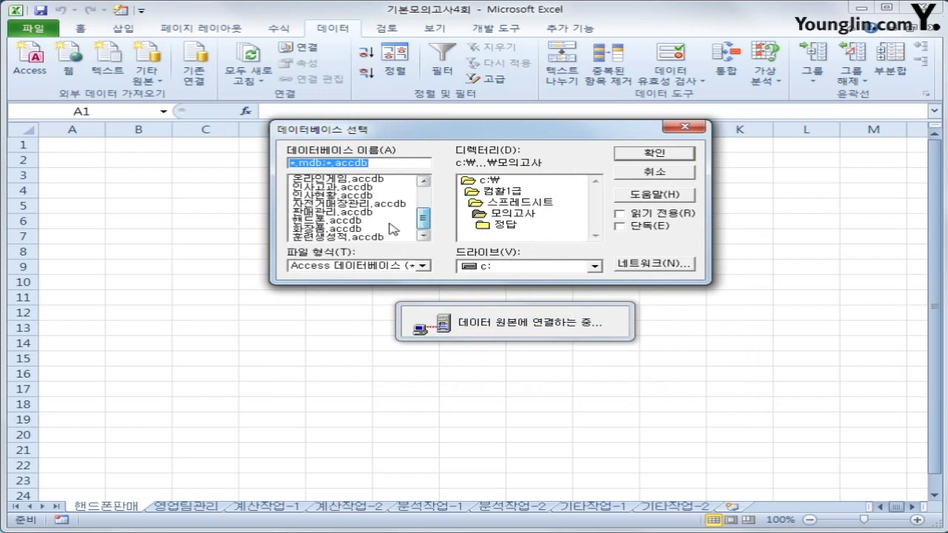
left_click(357, 222)
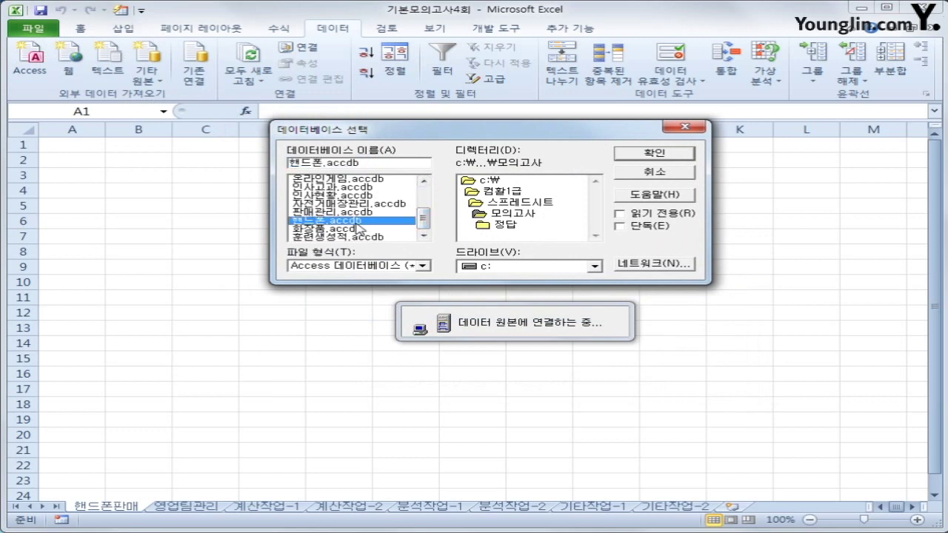
left_click(626, 156)
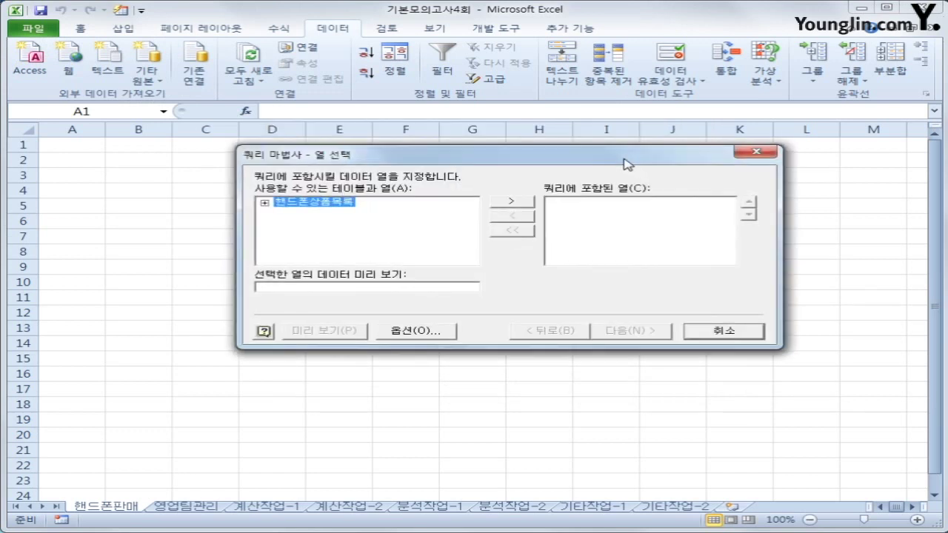
Step: Add 상품코드, 통신규격, 통신사, 단말기가격, 기타비용 and 할인율 from 핸드폰상품목록 to the query
double_click(311, 210)
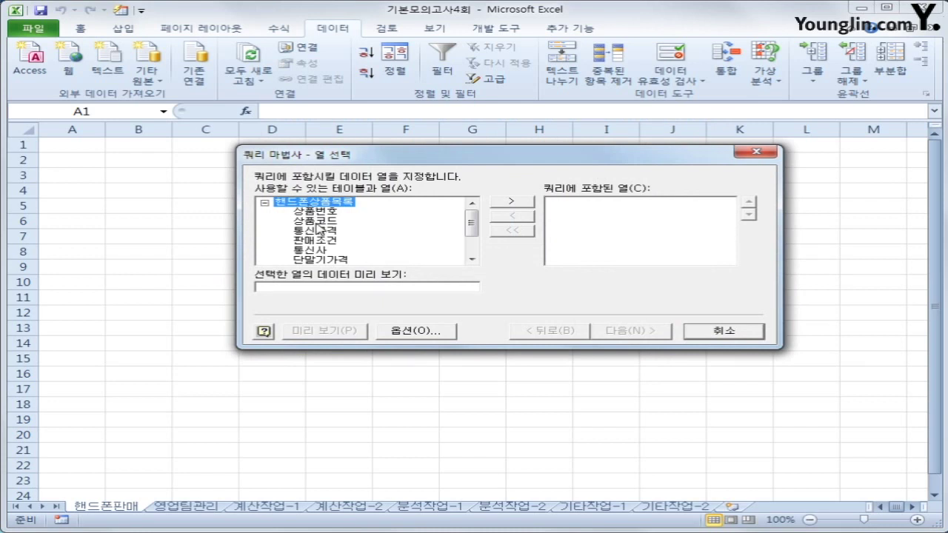
left_click(318, 222)
double_click(318, 222)
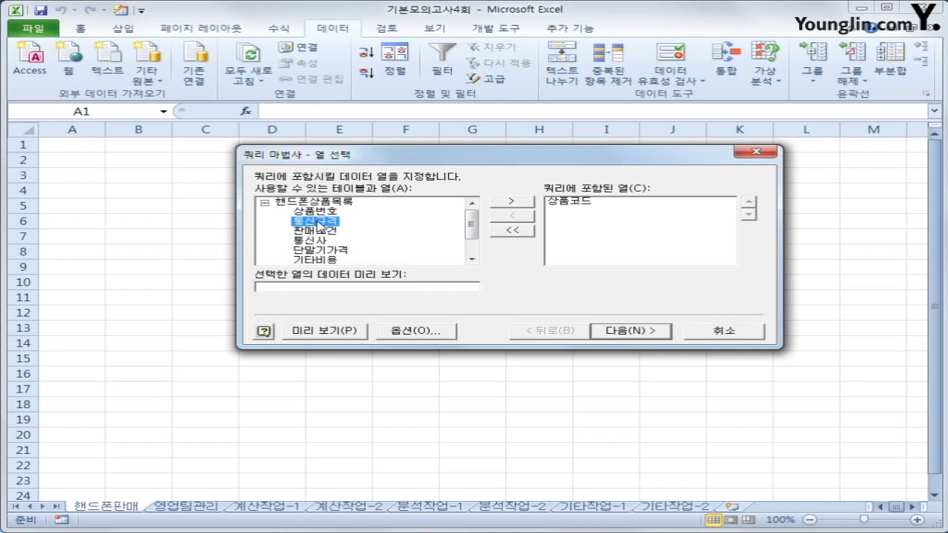
double_click(318, 222)
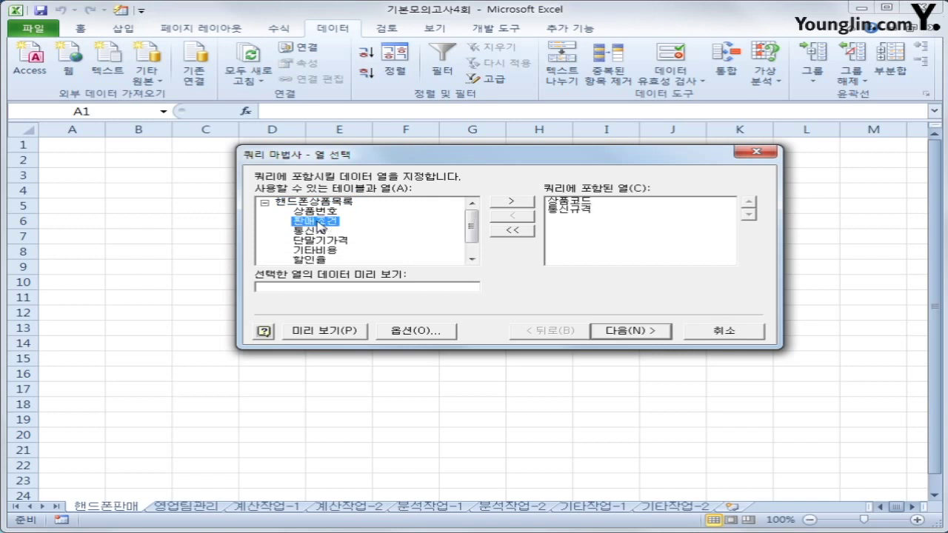
double_click(318, 231)
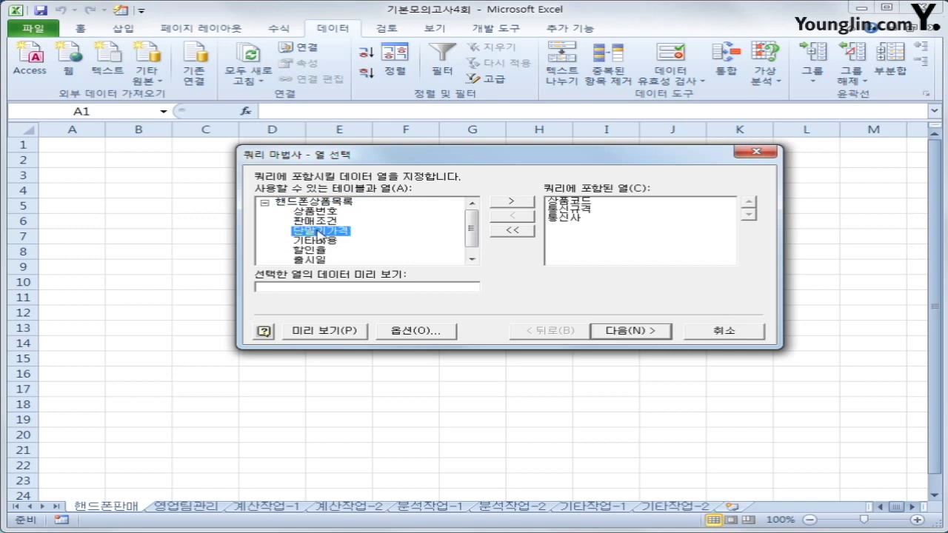
double_click(318, 232)
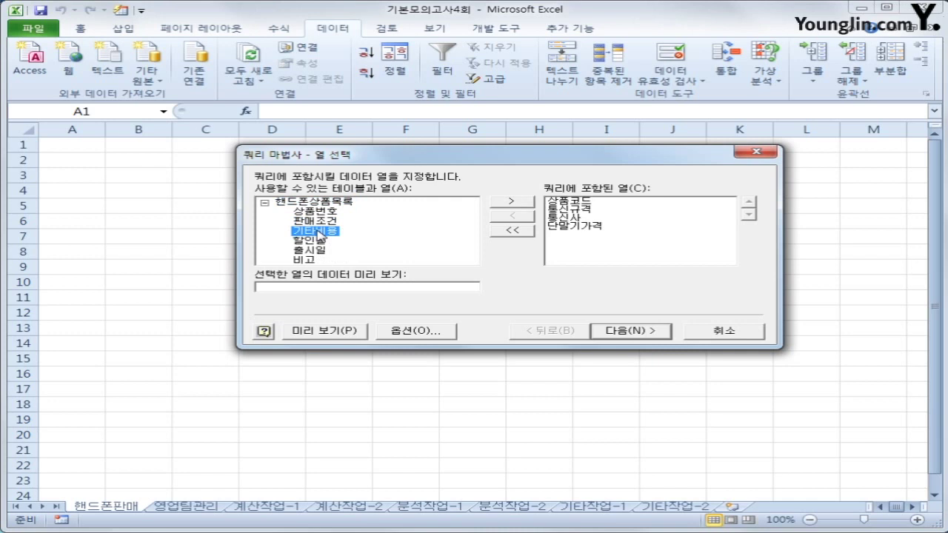
double_click(318, 232)
double_click(318, 232)
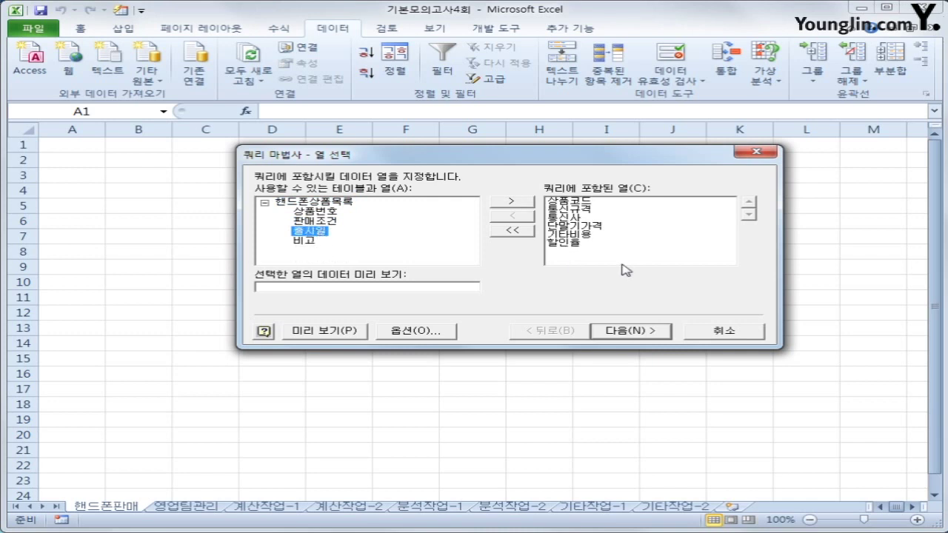
left_click(636, 332)
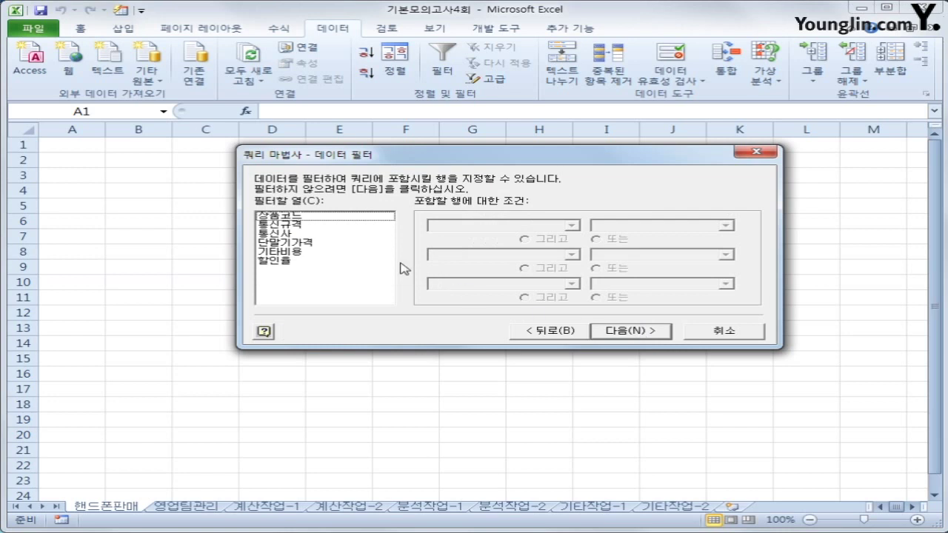
Step: Filter the query so 통신사 does not equal 나래통신
left_click(344, 236)
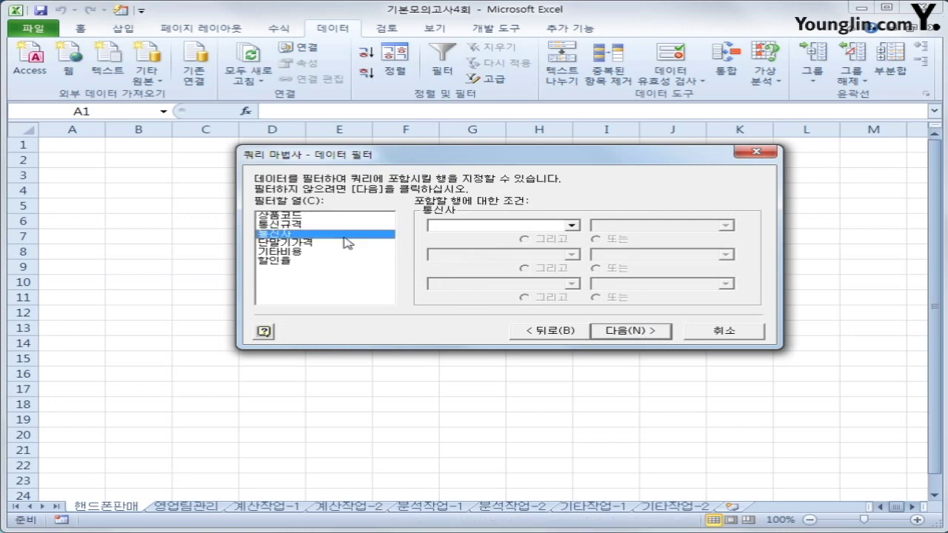
left_click(529, 227)
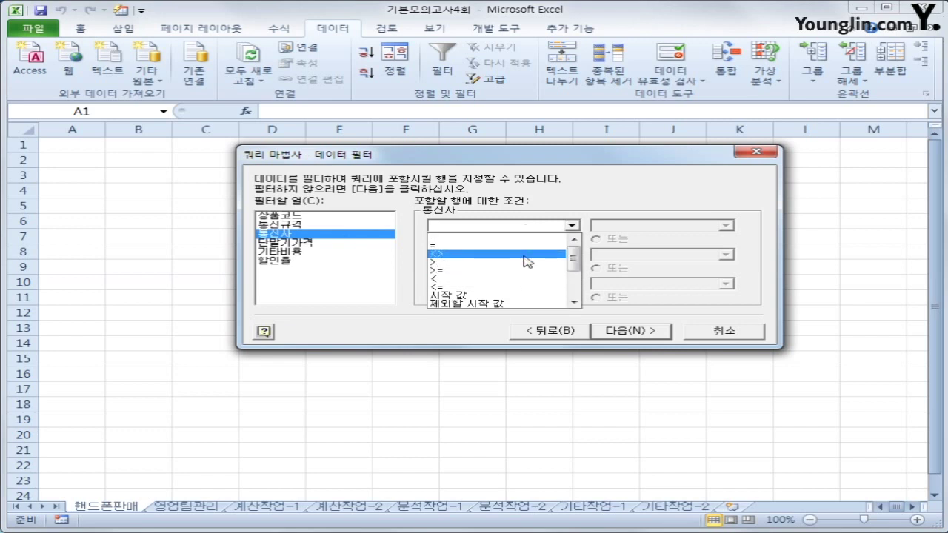
left_click(526, 254)
left_click(725, 226)
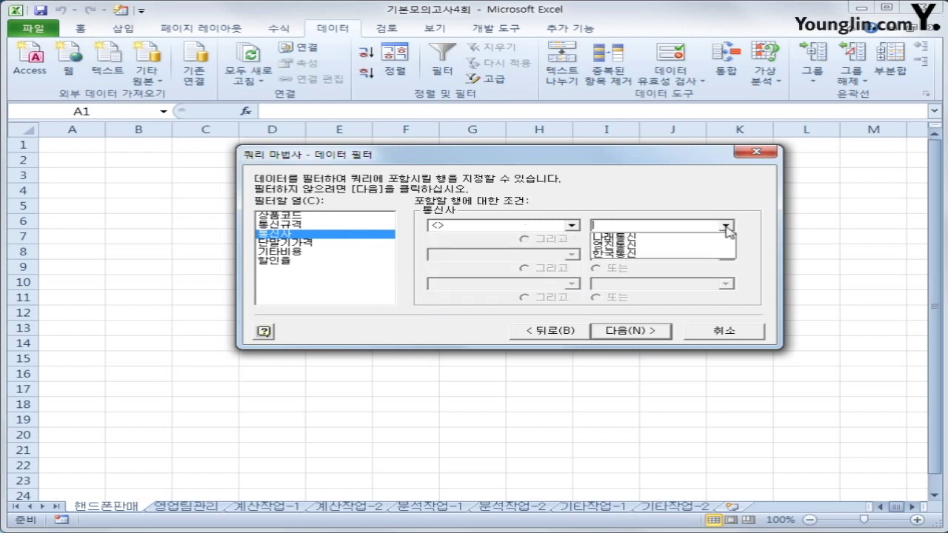
left_click(721, 237)
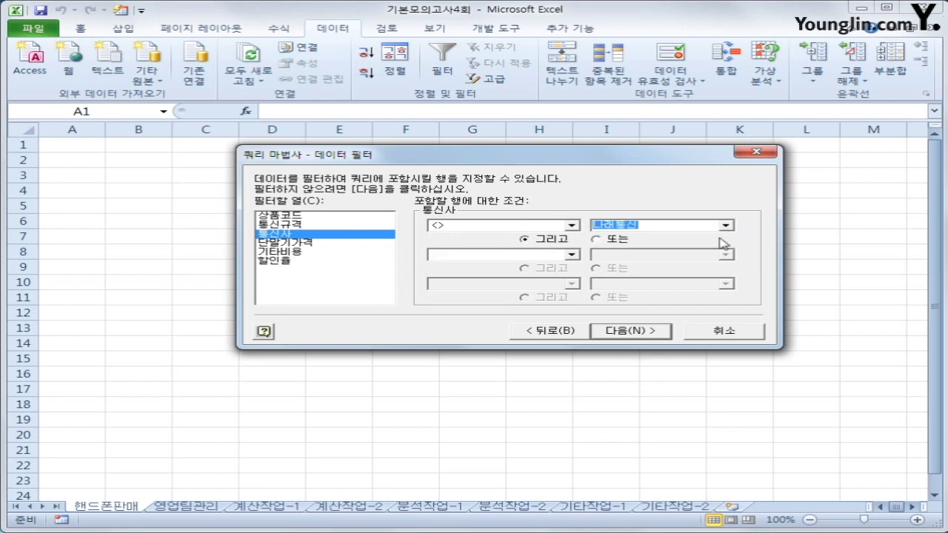
Step: Add a filter so 상품코드 does not begin with Y, and continue
left_click(326, 218)
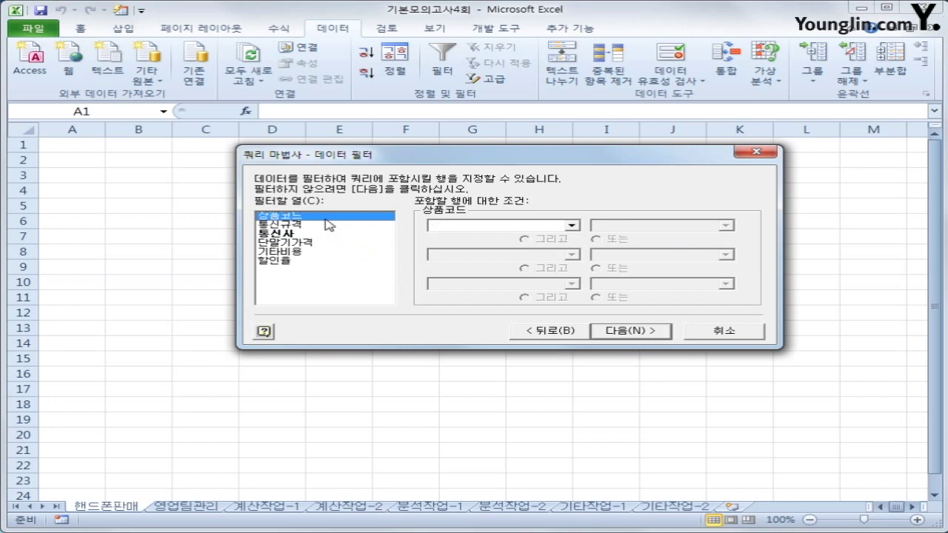
left_click(494, 226)
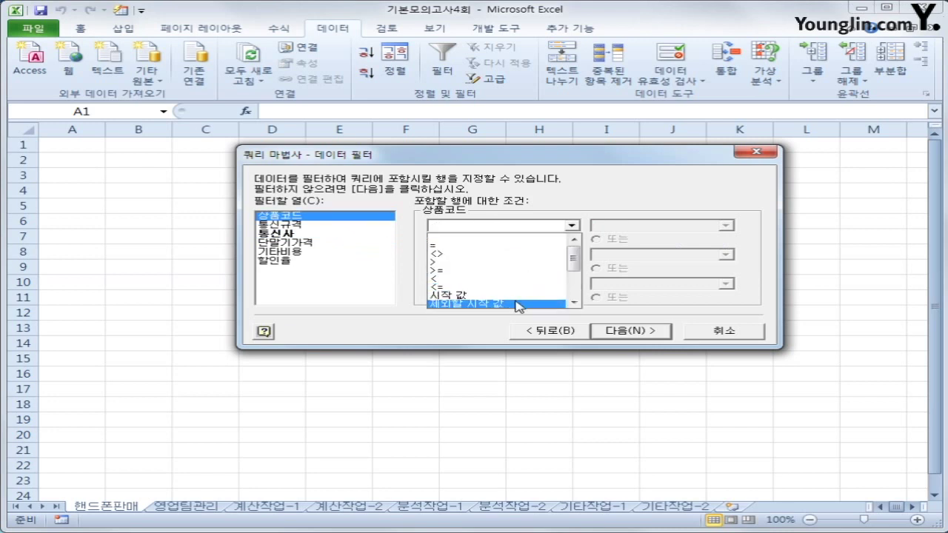
left_click(518, 304)
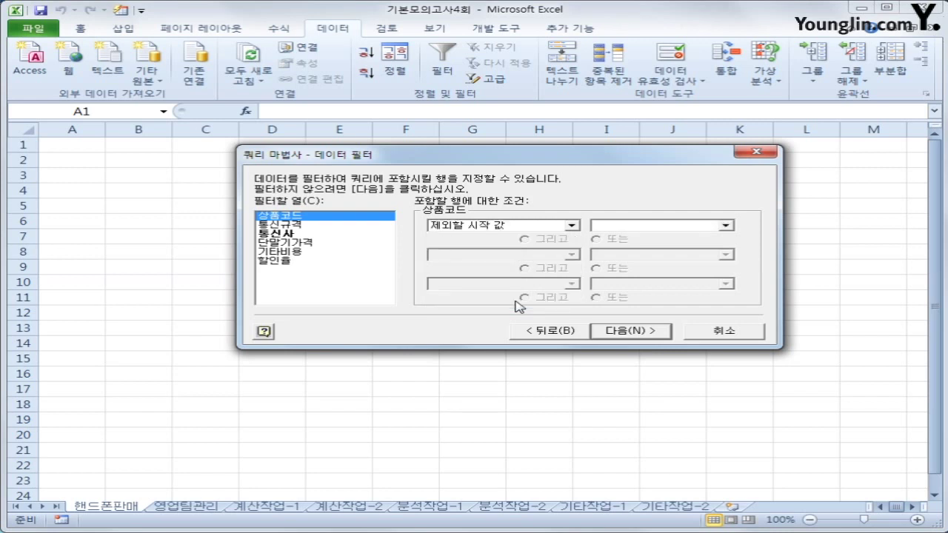
left_click(689, 229)
type("Y")
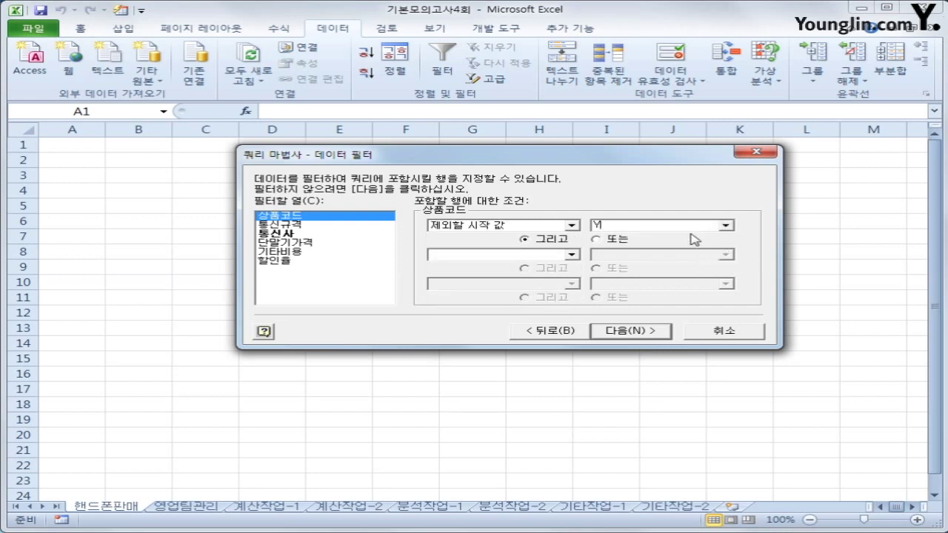
left_click(654, 334)
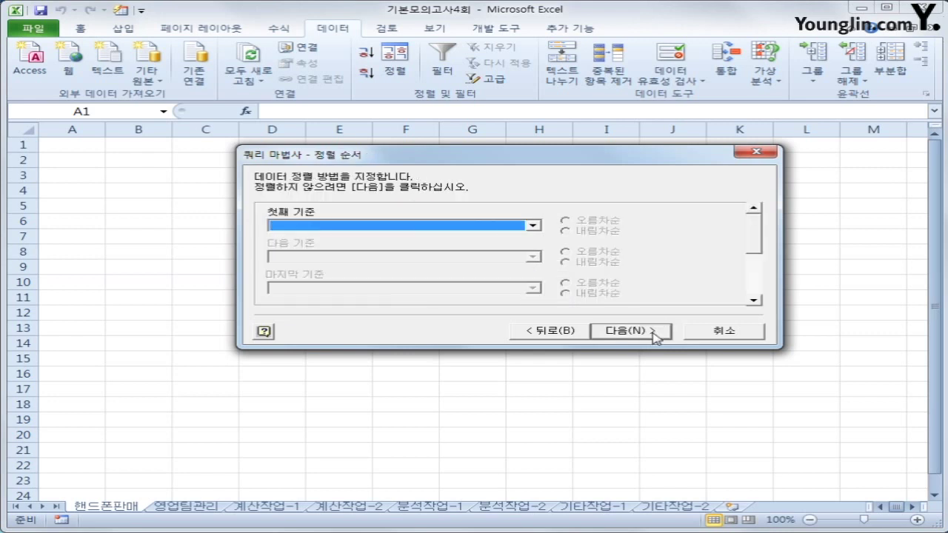
Step: Sort by 상품코드 descending, then 단말기가격 descending, and finish the query wizard
left_click(508, 225)
left_click(507, 250)
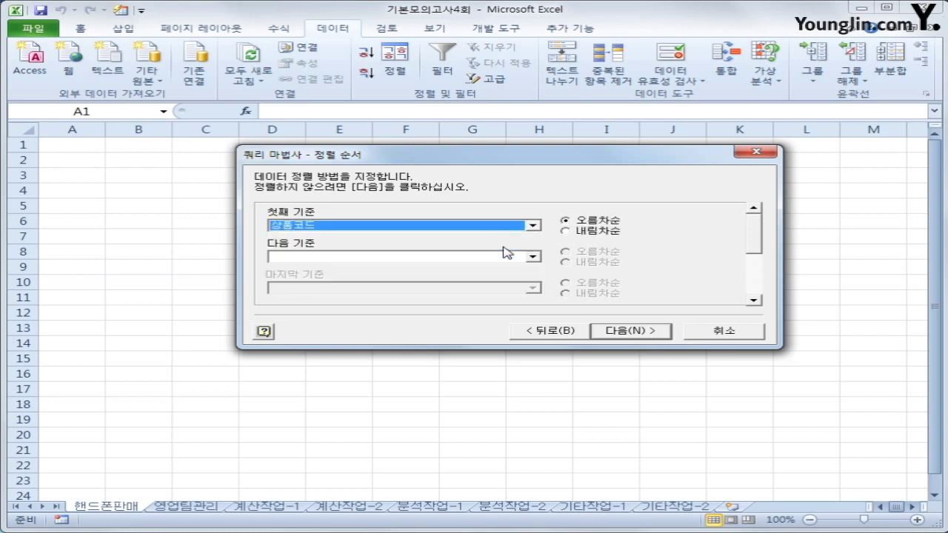
left_click(610, 234)
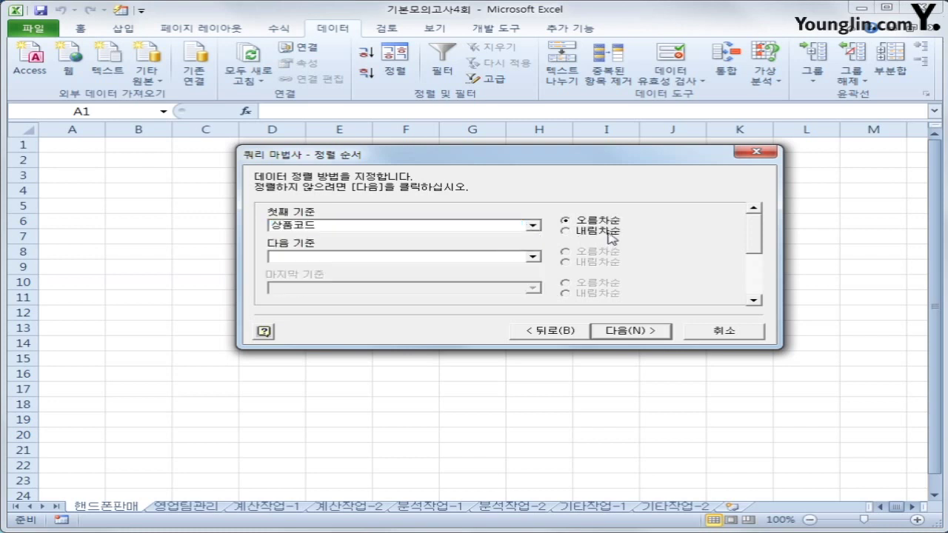
left_click(533, 256)
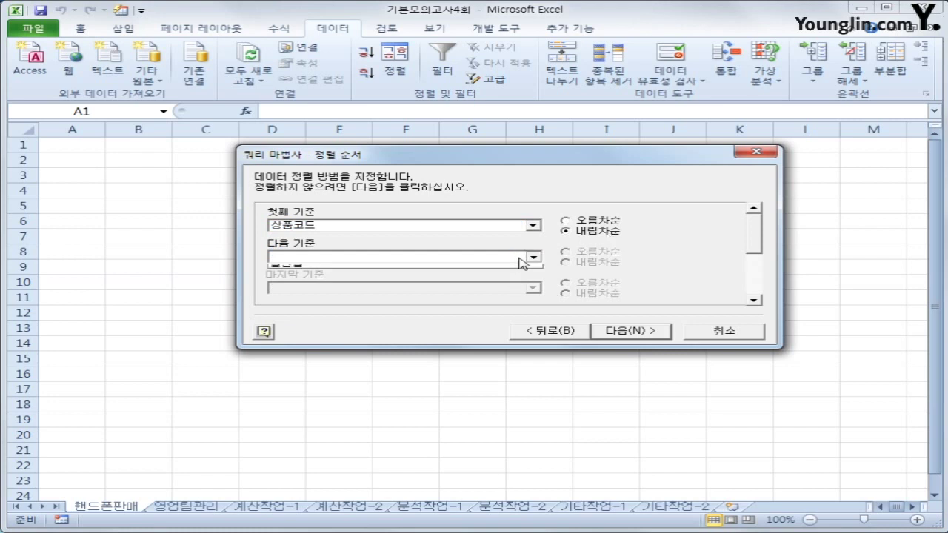
left_click(513, 294)
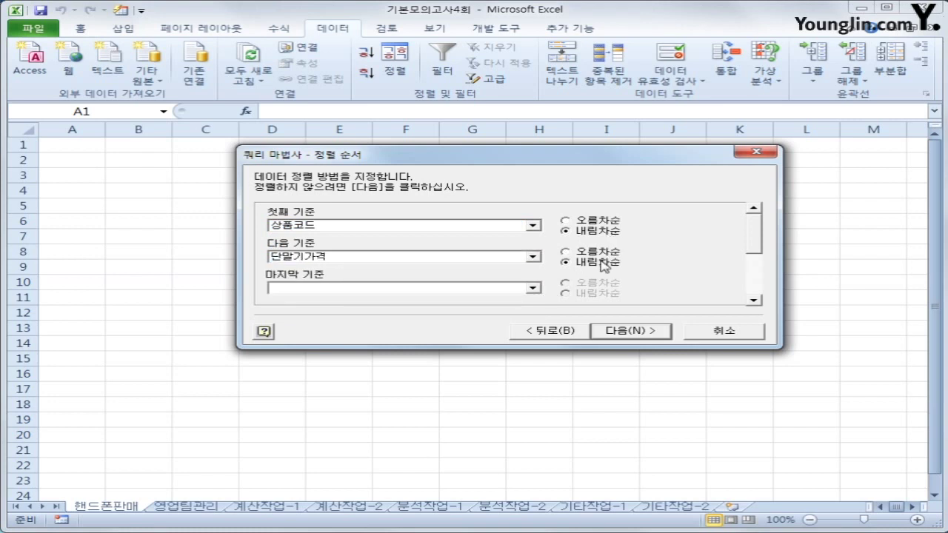
left_click(632, 331)
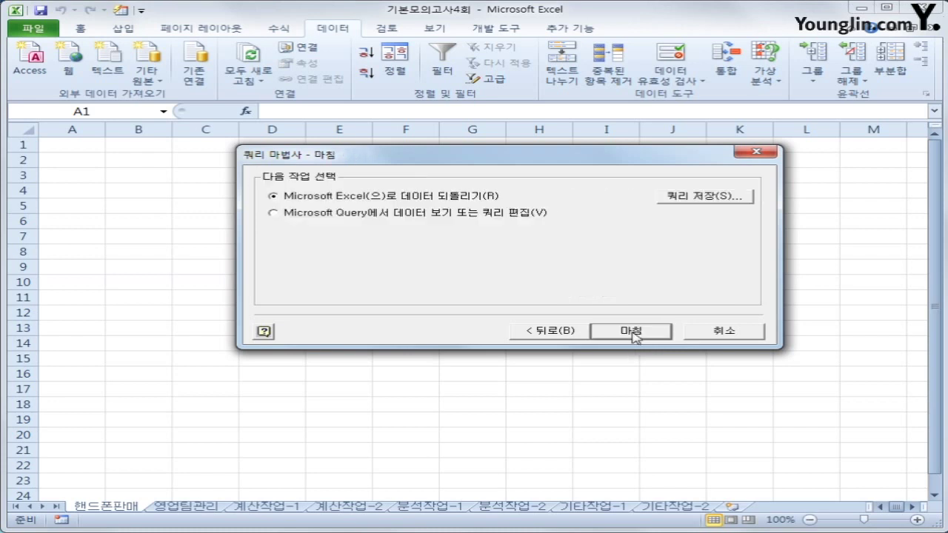
left_click(631, 331)
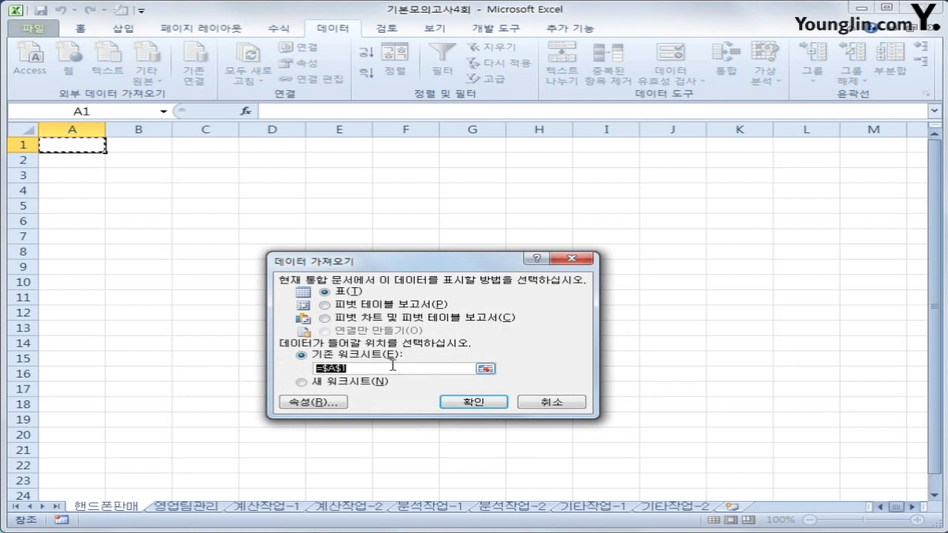
Step: Place the imported data at A1, then convert the table to a normal range
left_click(450, 404)
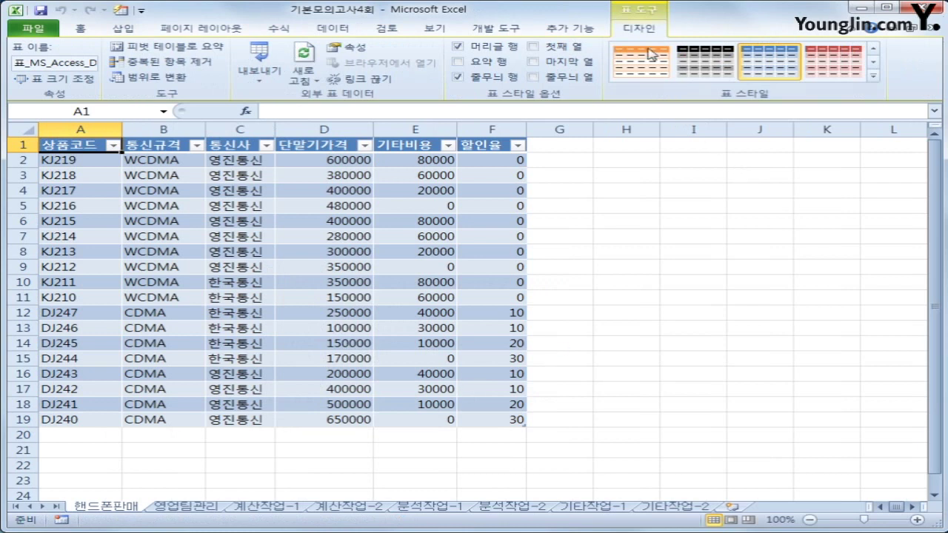
left_click(159, 79)
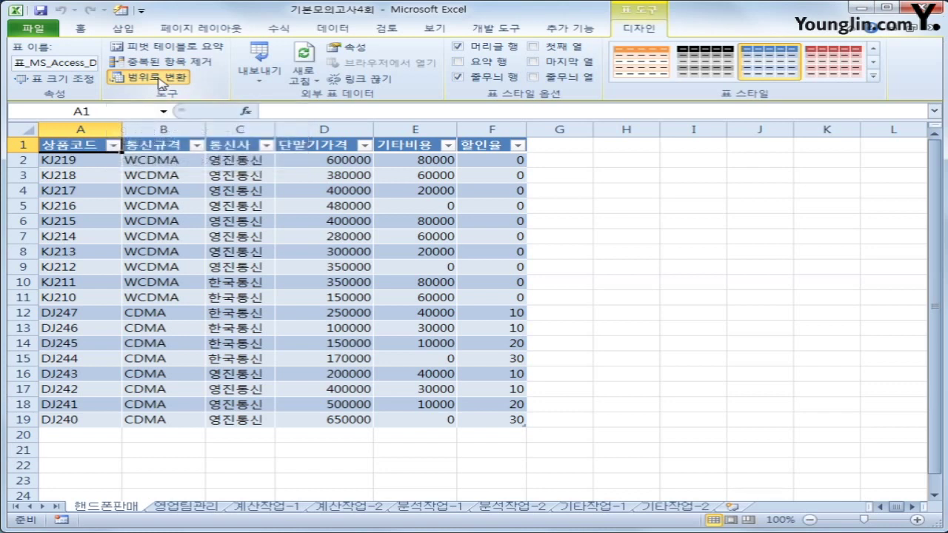
left_click_drag(470, 301, 475, 236)
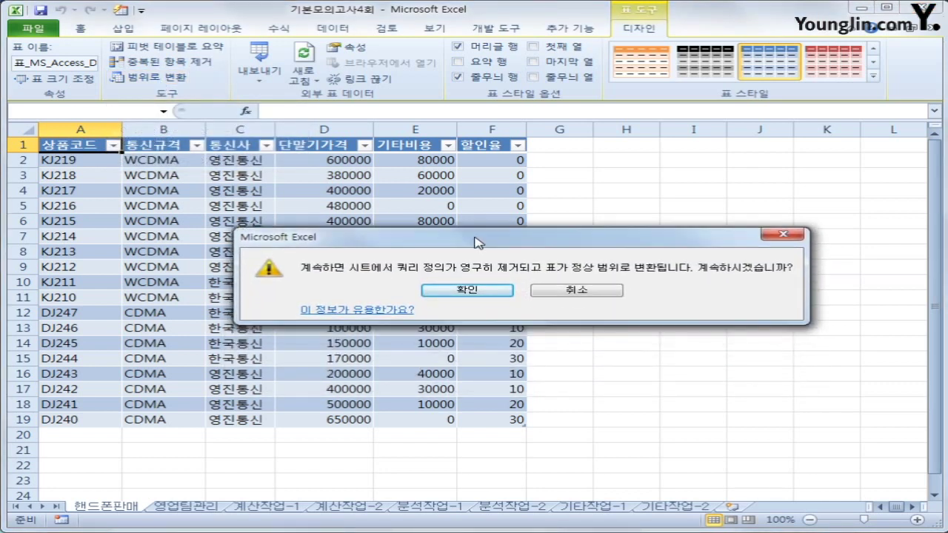
left_click(447, 291)
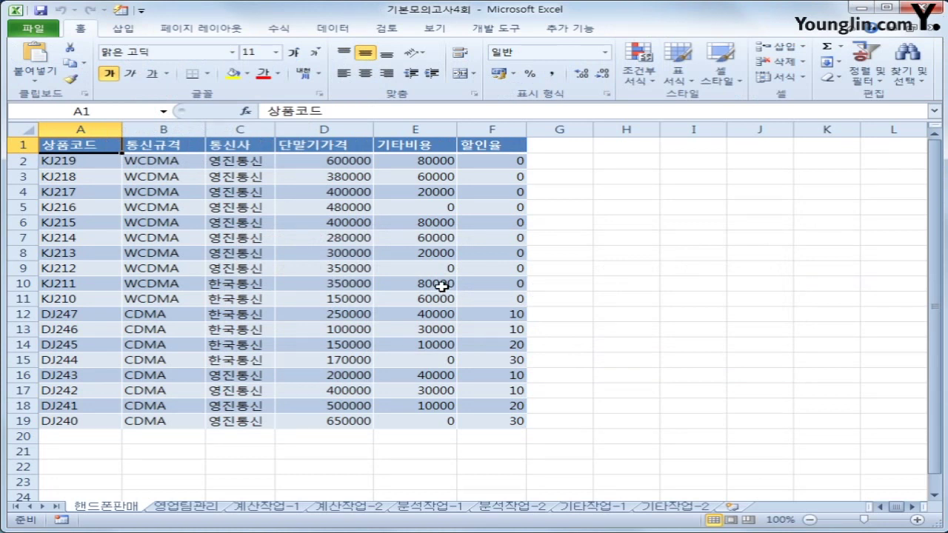
Step: On 영업팀관리, copy the 부서 header and 영업2팀 value into A30:A31
left_click(186, 506)
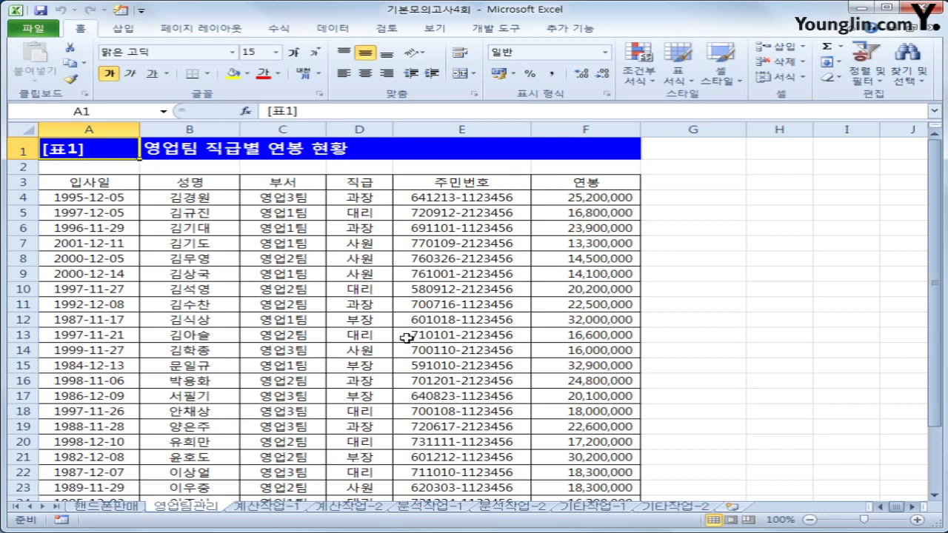
left_click(297, 183)
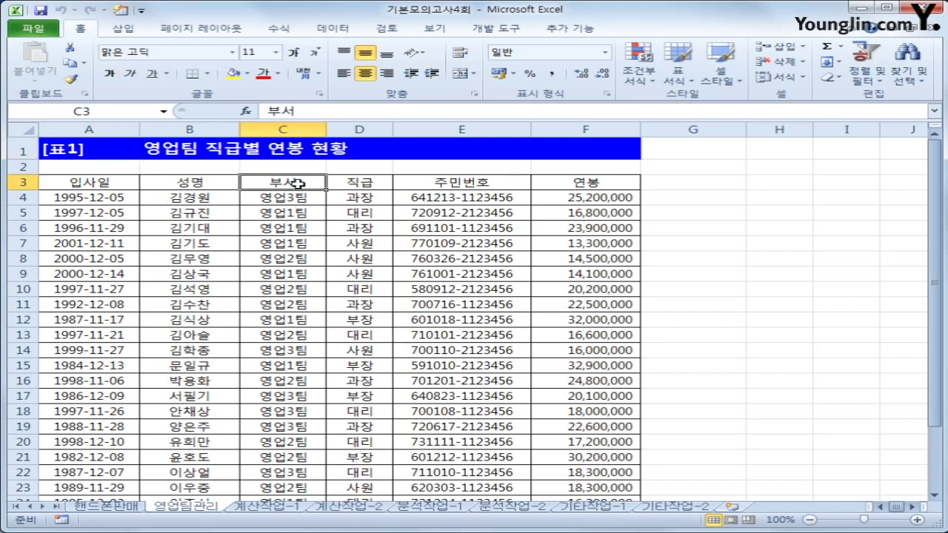
left_click(294, 257, "ctrl")
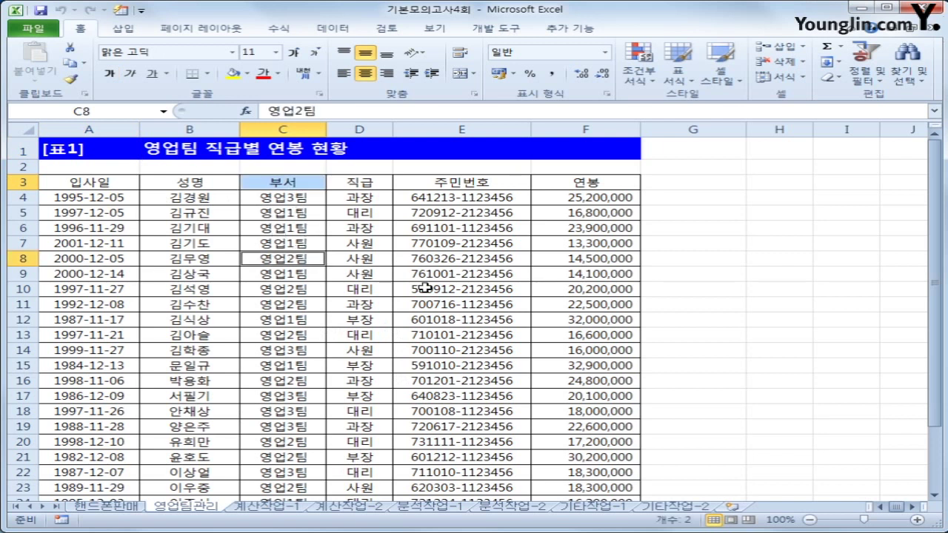
key("ctrl+c")
scroll(318, 326, "down", 4)
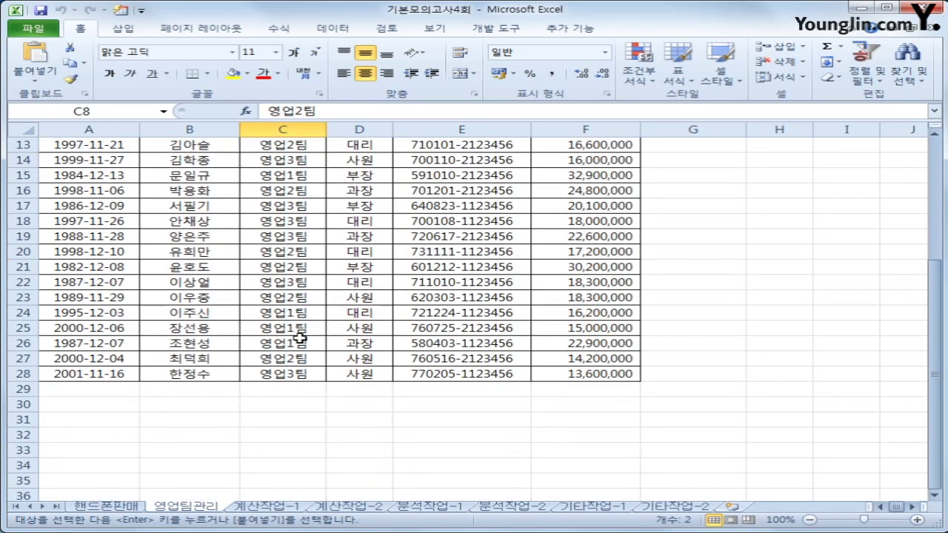
left_click(99, 409)
key("ctrl+v")
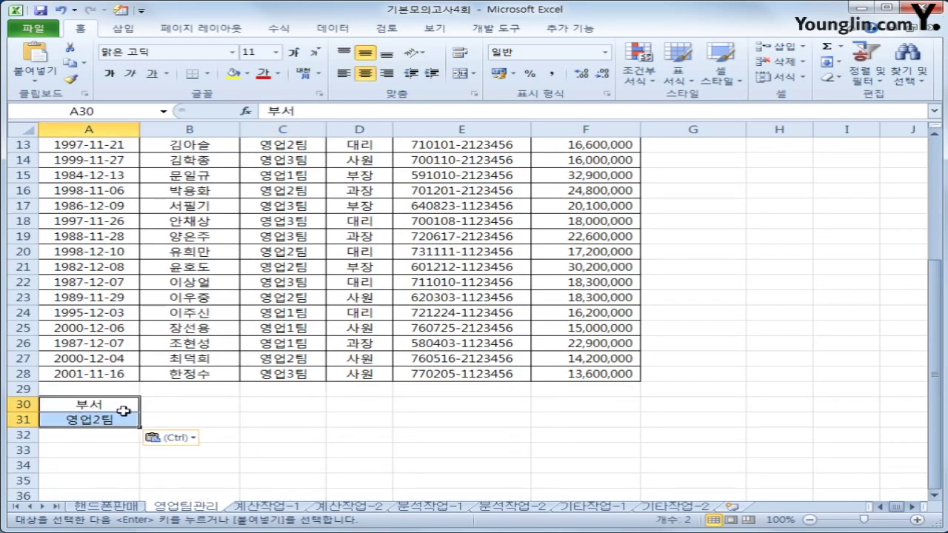
Step: Copy the 연봉 header into both B30 and C30
scroll(123, 407, "up", 4)
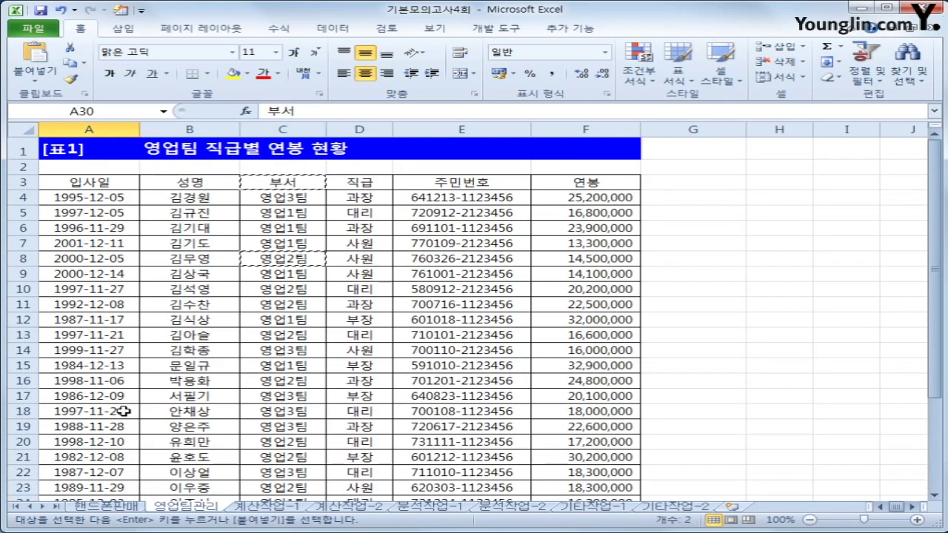
left_click(576, 183)
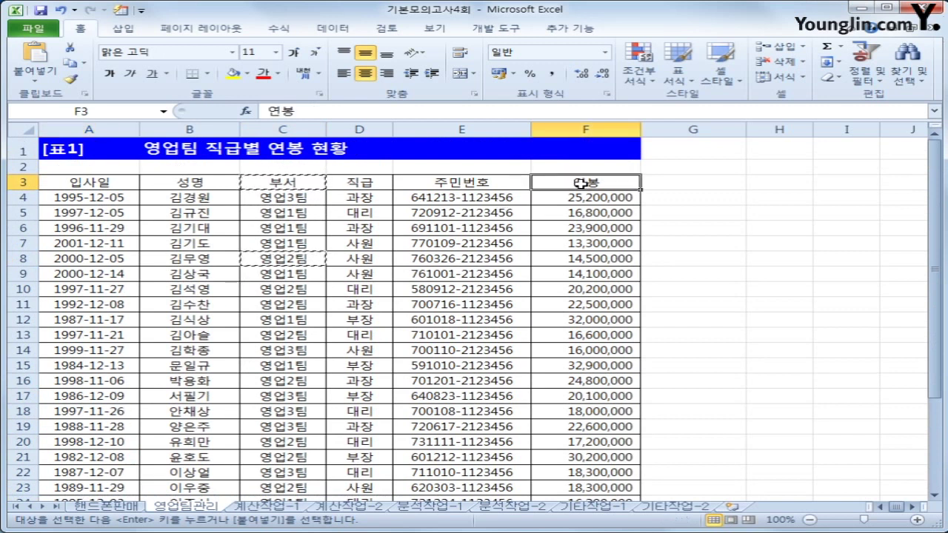
key("ctrl+c")
scroll(400, 333, "down", 4)
left_click(182, 405)
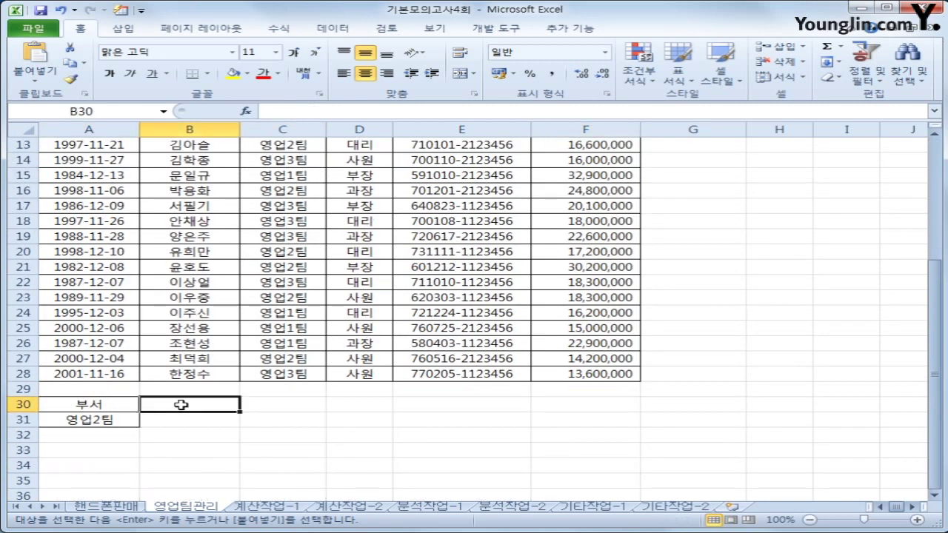
key("ctrl+v")
left_click(267, 406)
key("ctrl+v")
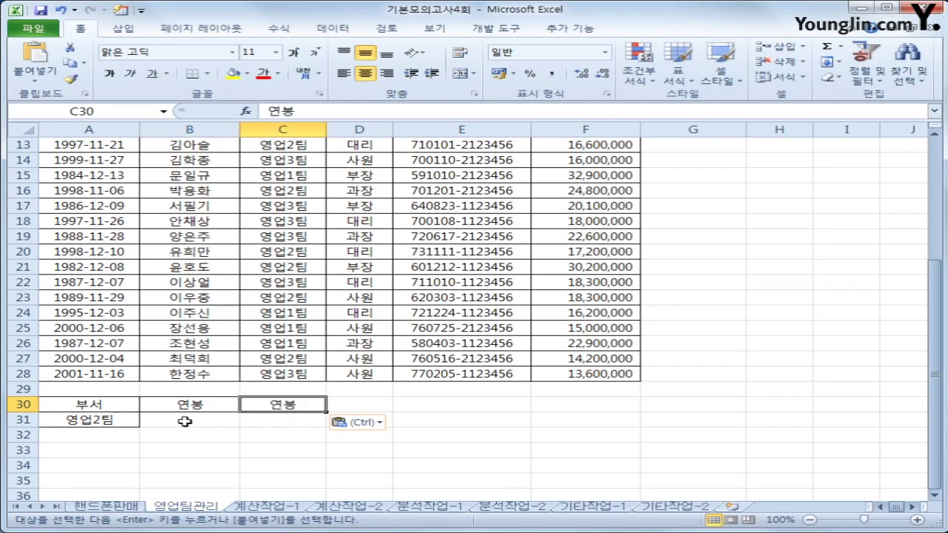
Step: Enter >=15000000 in B31 and <=20000000 in C31
left_click(184, 420)
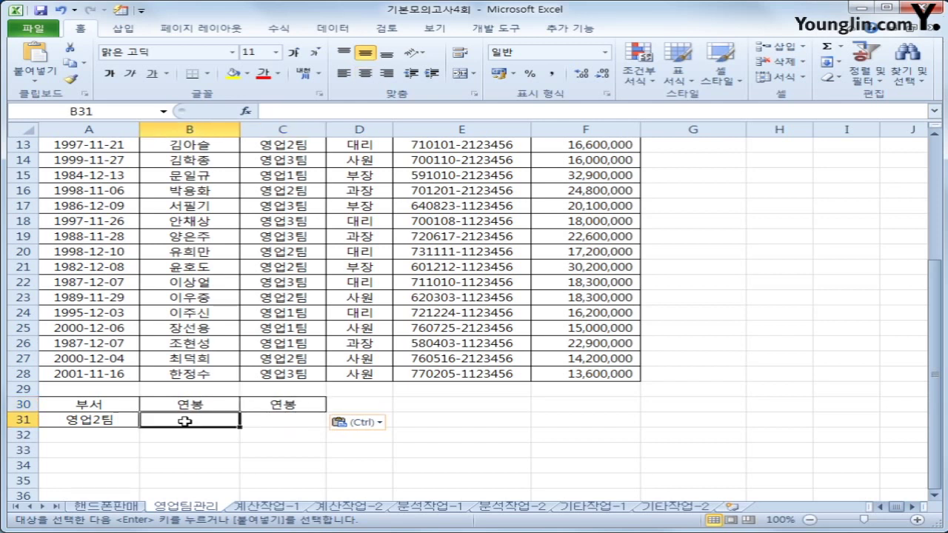
type(">=")
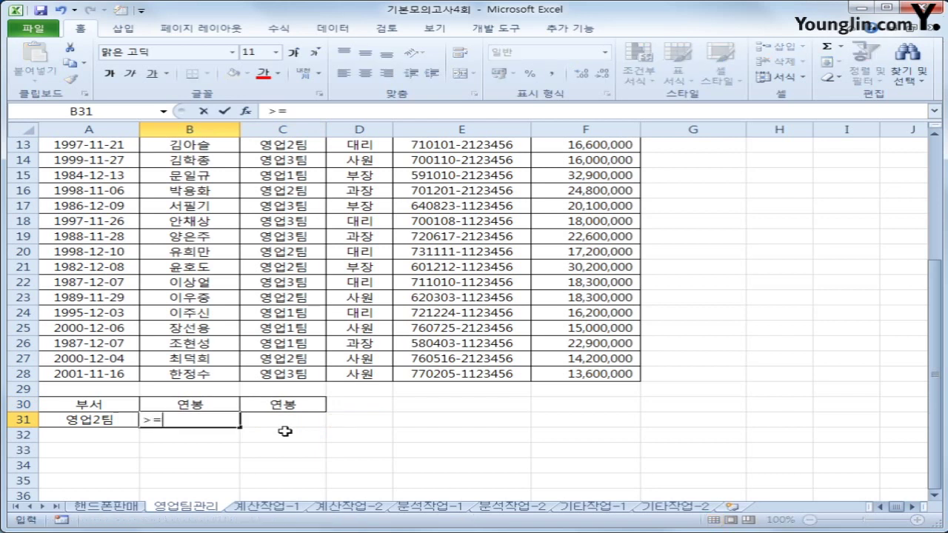
type("150000")
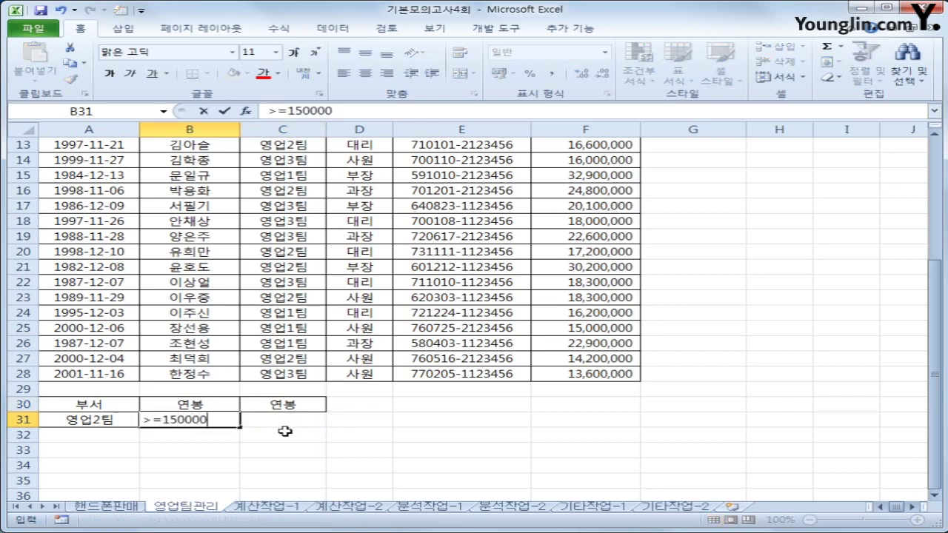
type("0")
key("Tab")
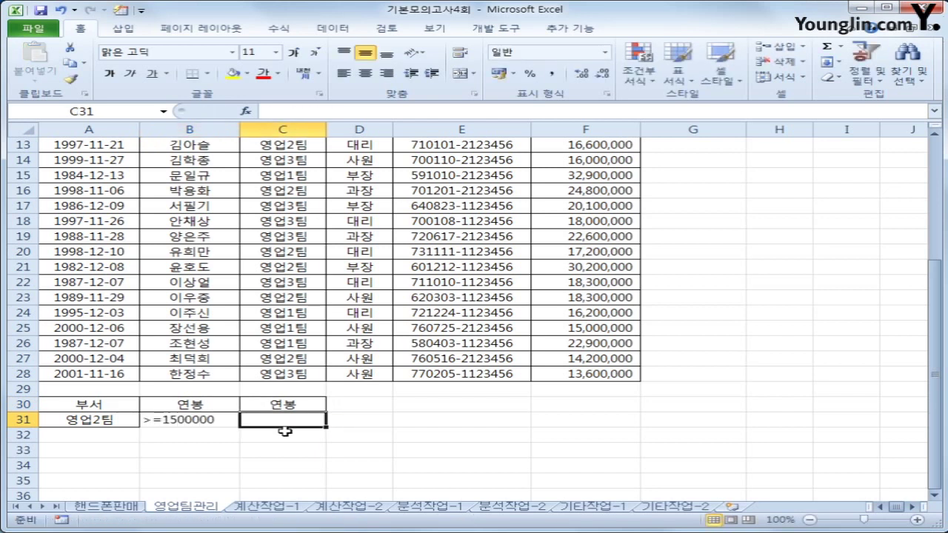
double_click(207, 422)
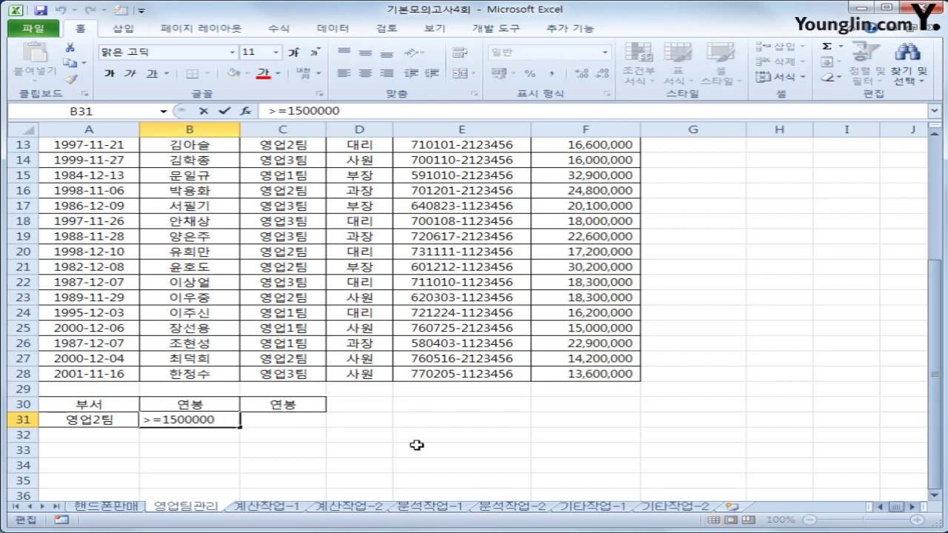
type("0")
key("Tab")
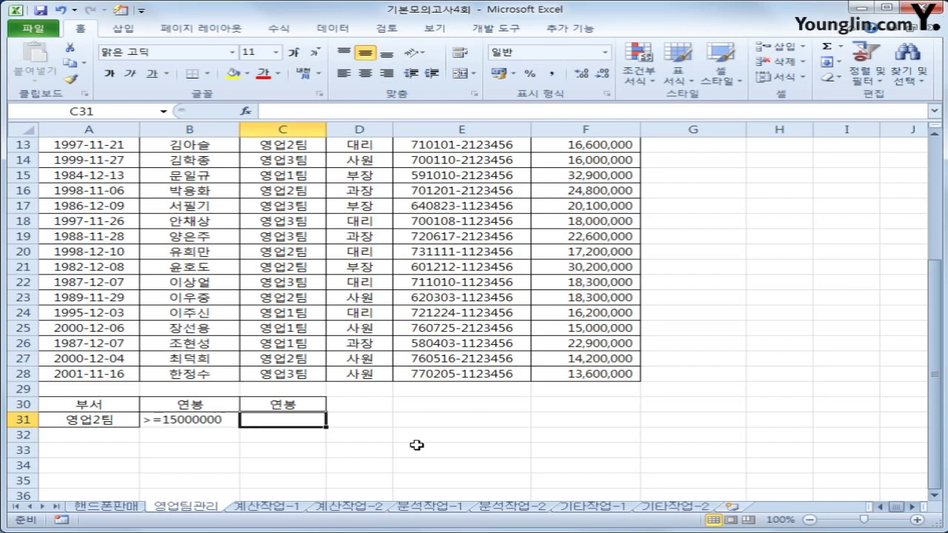
type("<=")
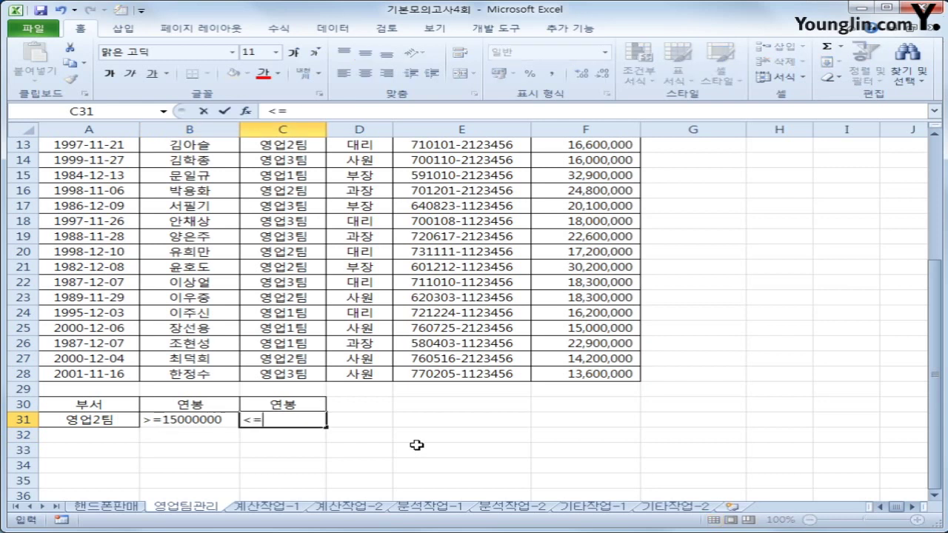
type("20000")
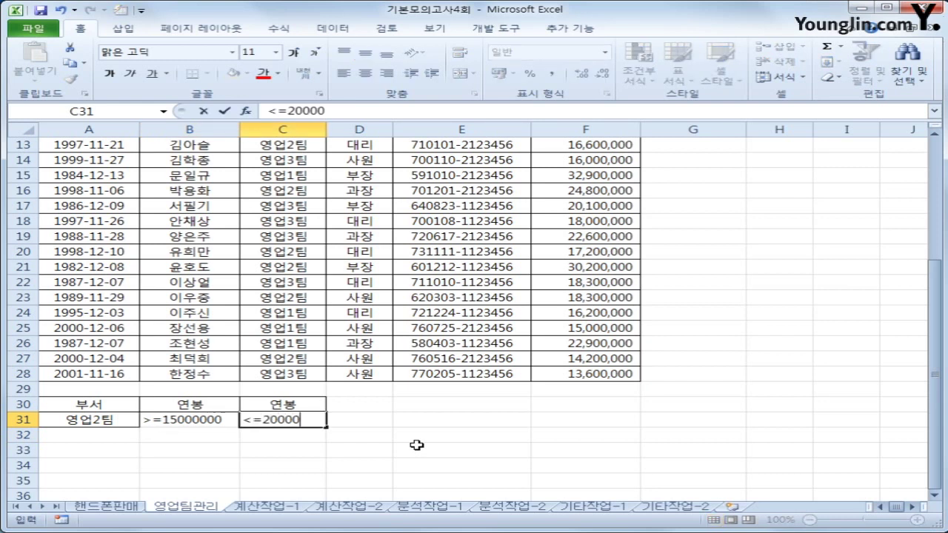
type("000")
key("Return")
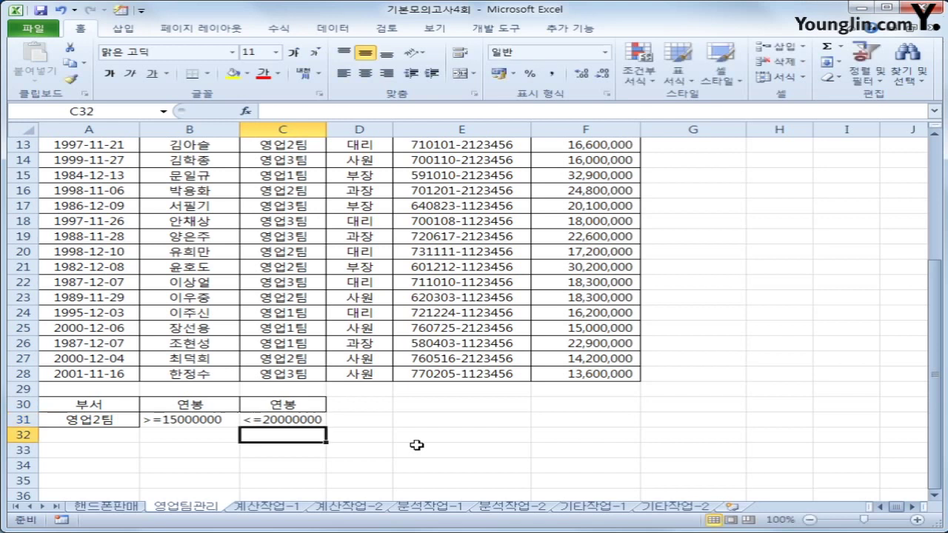
key("Up")
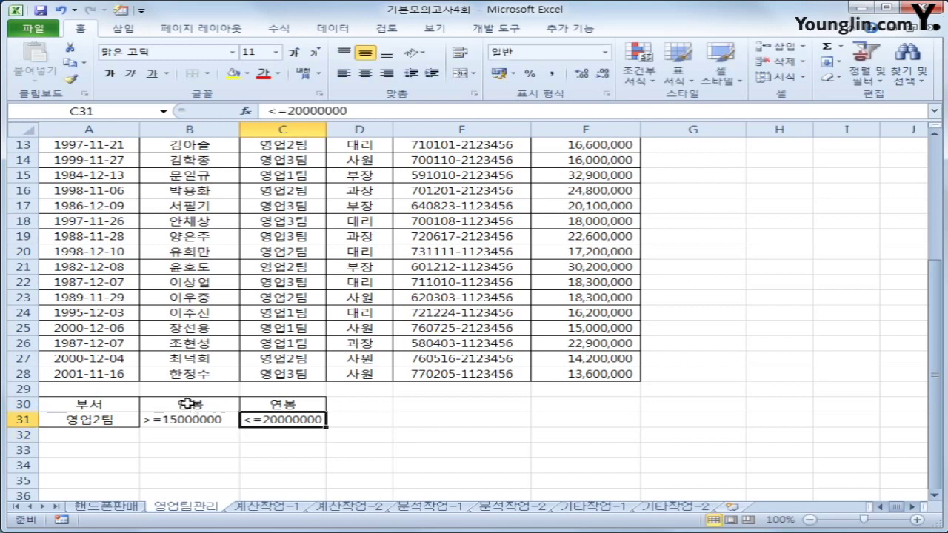
left_click_drag(190, 403, 271, 419)
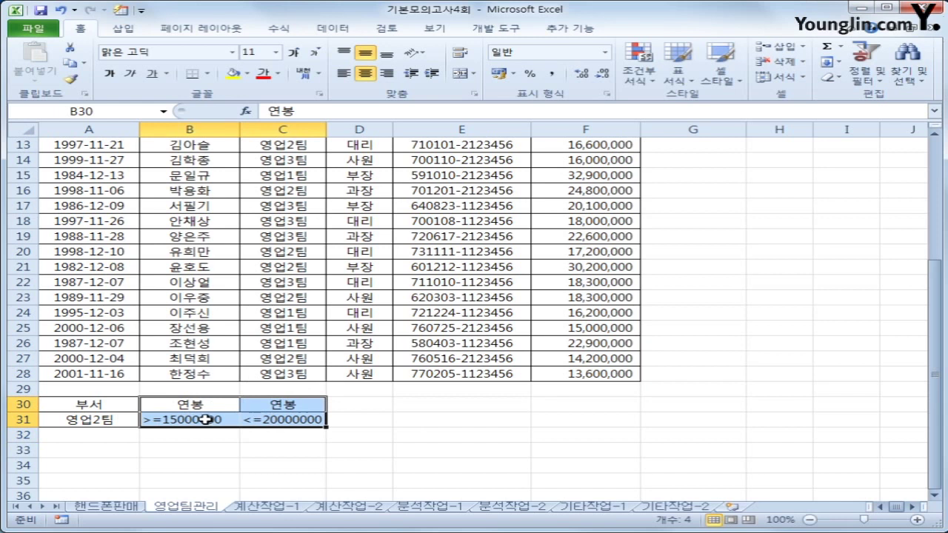
Step: Copy the 입사일, 성명, 직급 and 연봉 headers into A34:D34
scroll(205, 419, "up", 4)
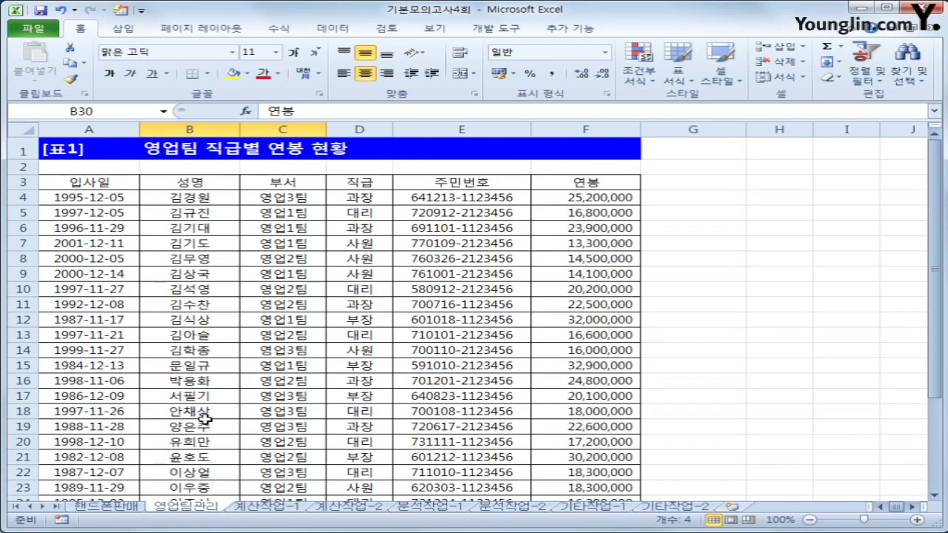
left_click(131, 183)
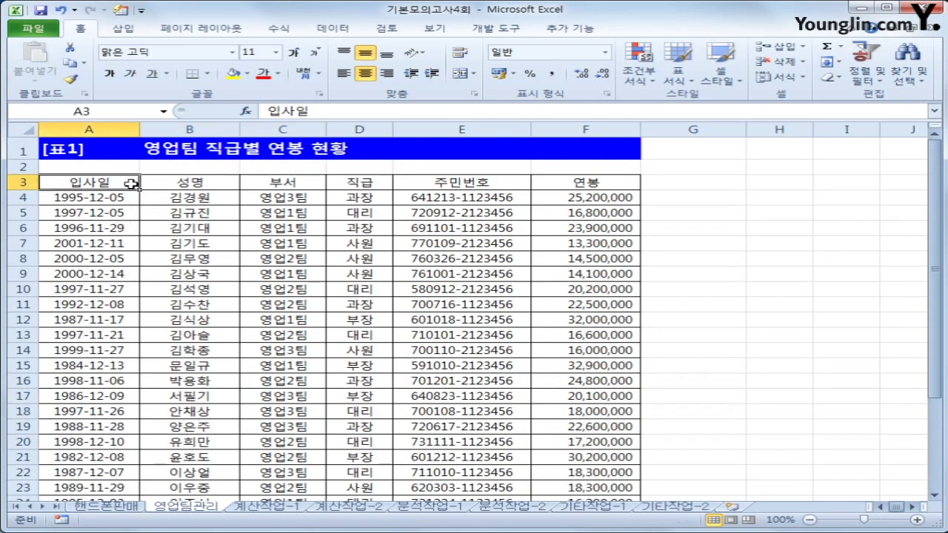
left_click(171, 182, "ctrl")
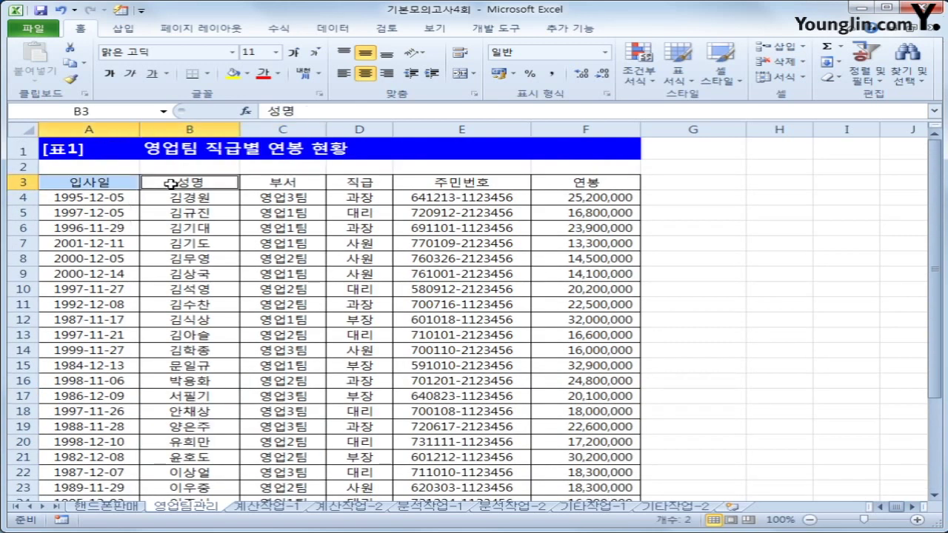
left_click(348, 186, "ctrl")
left_click(540, 181, "ctrl")
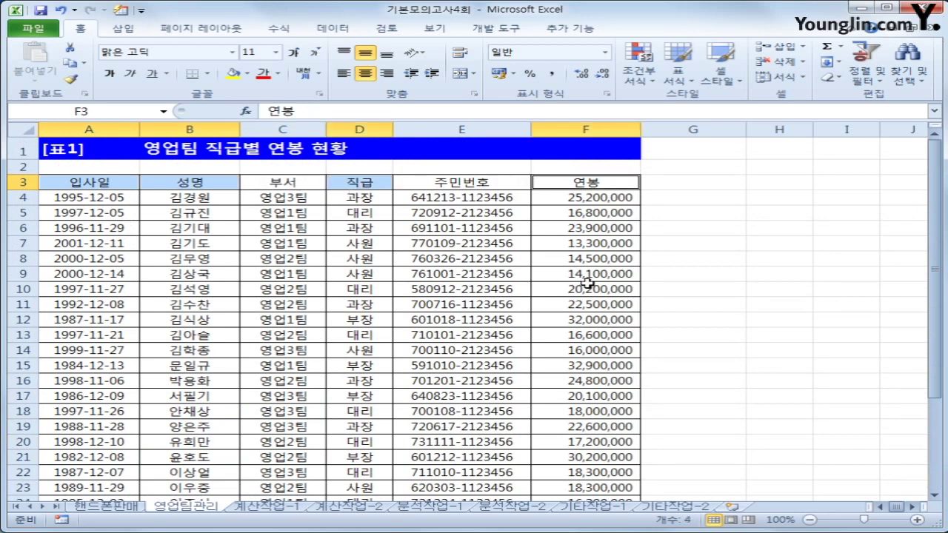
key("ctrl+c")
scroll(263, 330, "down", 6)
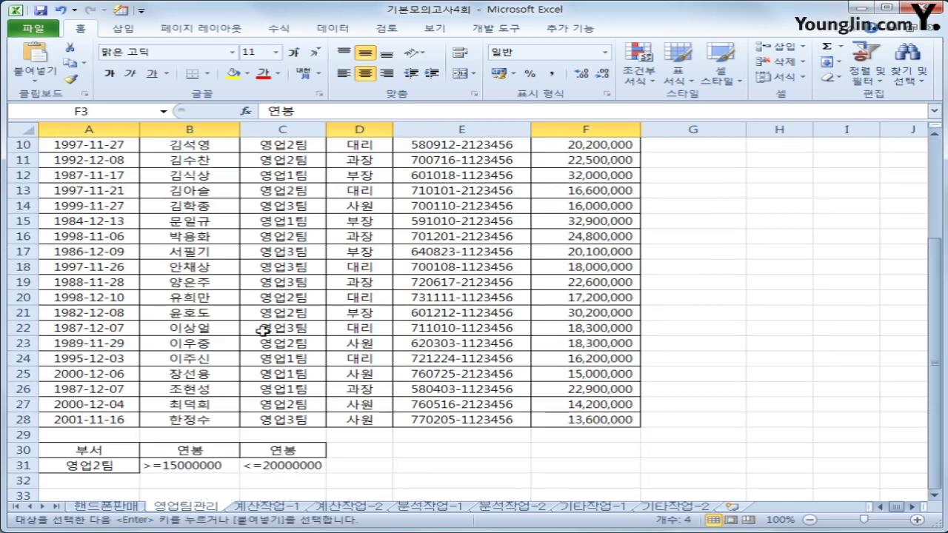
left_click(85, 374)
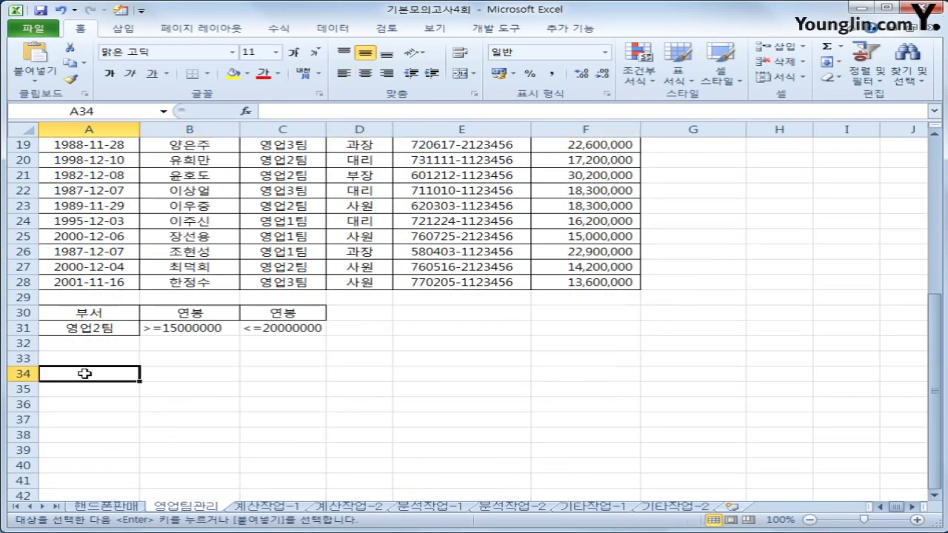
key("ctrl+v")
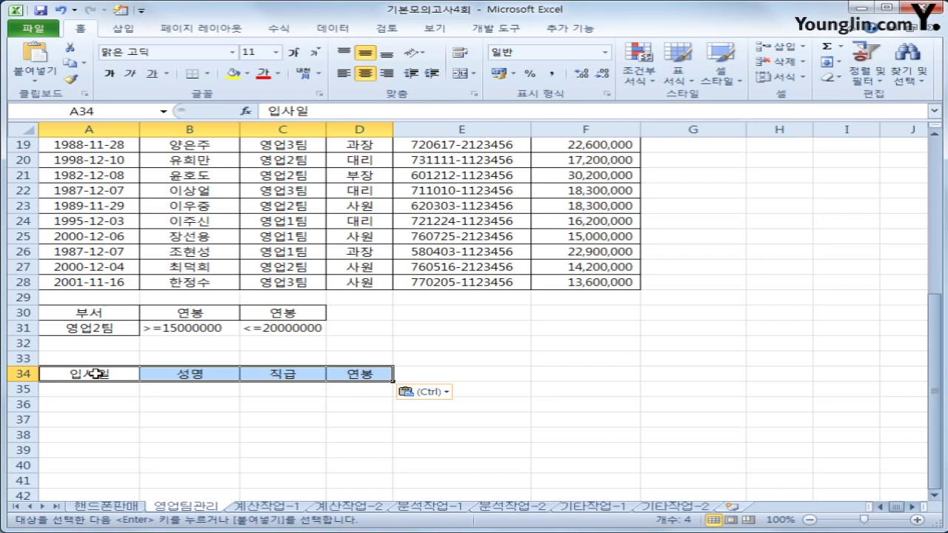
left_click(271, 191)
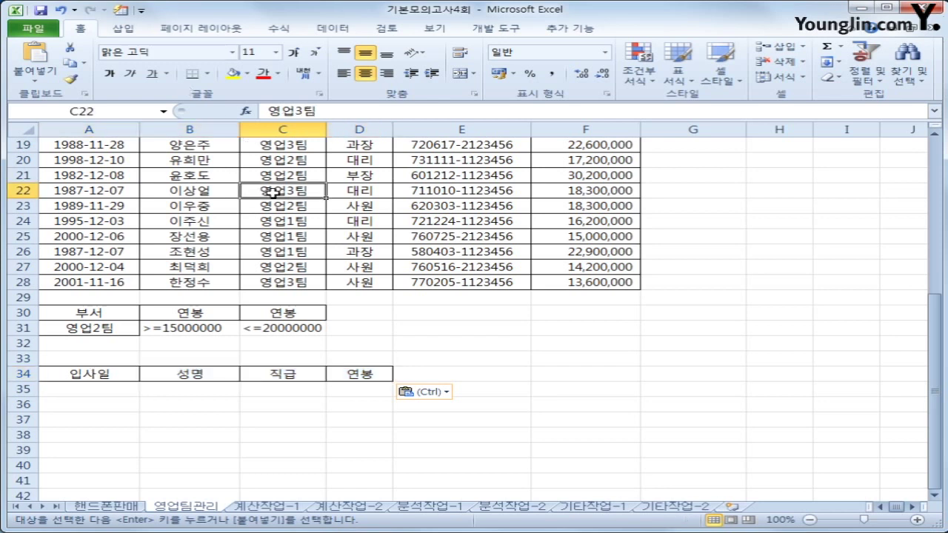
scroll(271, 191, "up", 3)
Step: Run an advanced filter with criteria A30:C31, copying results to A34:D34
left_click(333, 28)
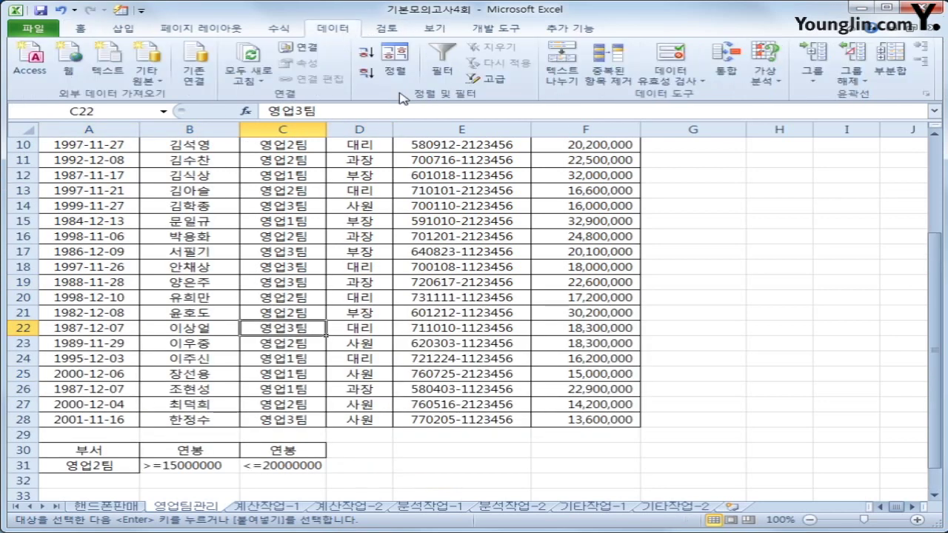
left_click(485, 83)
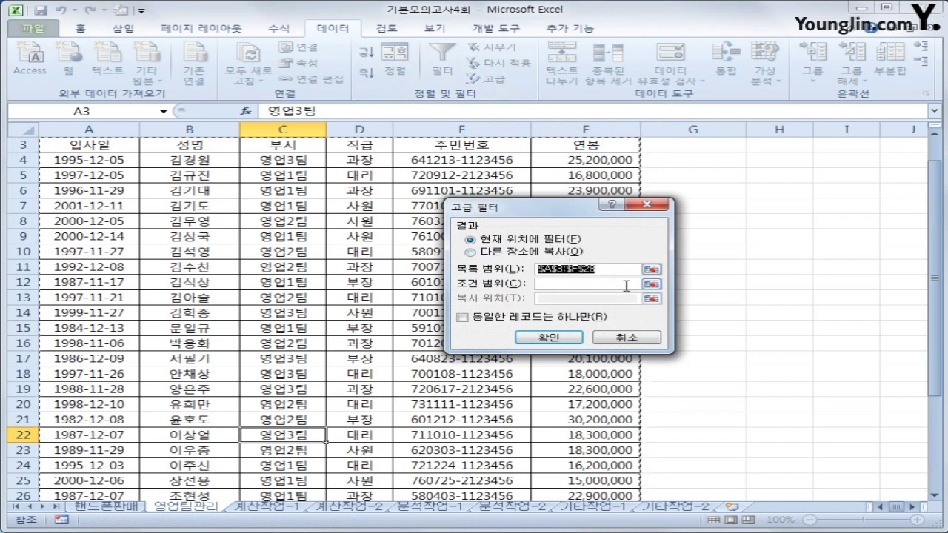
left_click(581, 285)
scroll(380, 334, "down", 3)
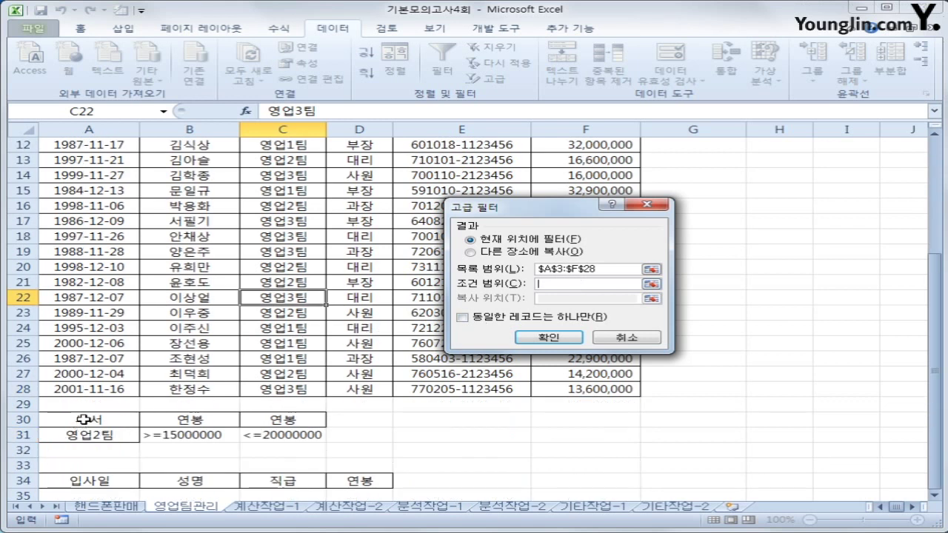
left_click_drag(78, 419, 284, 440)
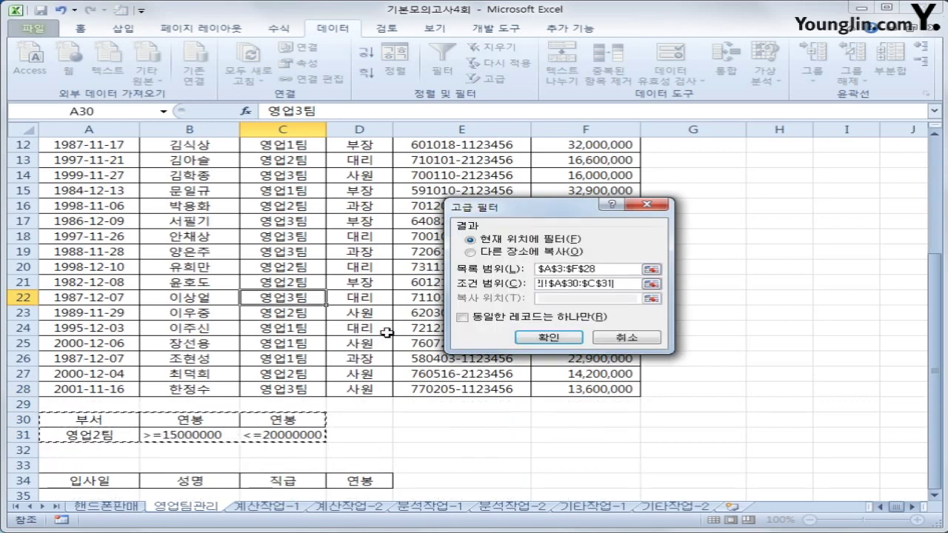
left_click(469, 251)
left_click(566, 297)
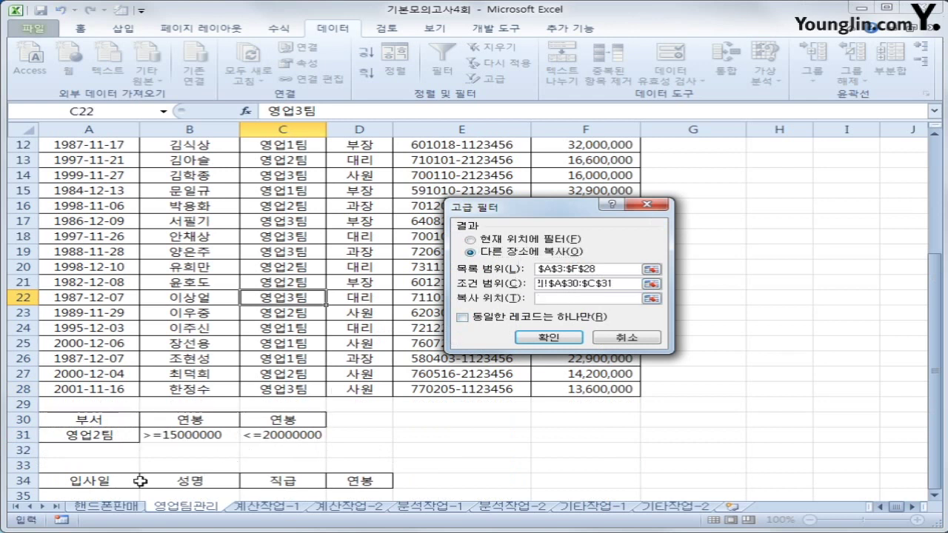
left_click_drag(119, 481, 359, 481)
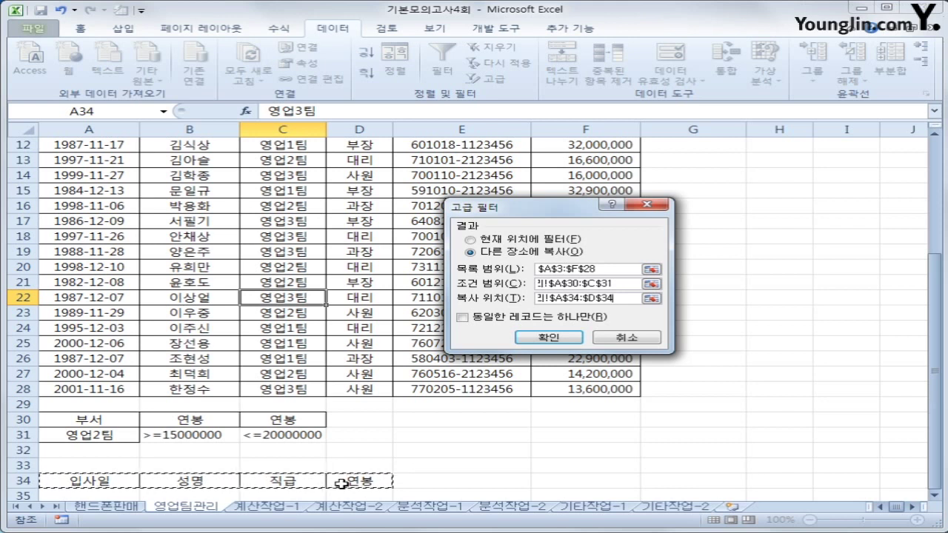
left_click(550, 338)
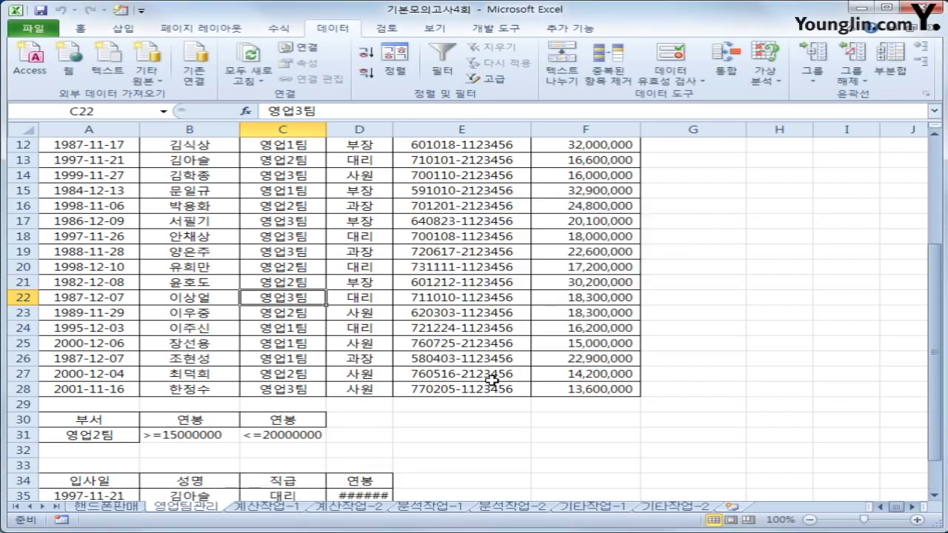
Step: Autofit column D so the 연봉 values are fully visible
scroll(492, 380, "down", 3)
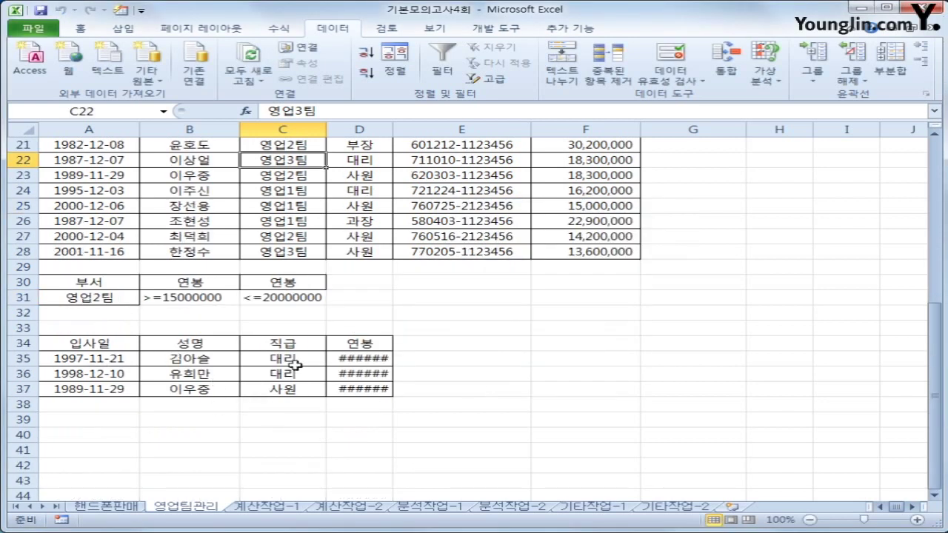
double_click(392, 129)
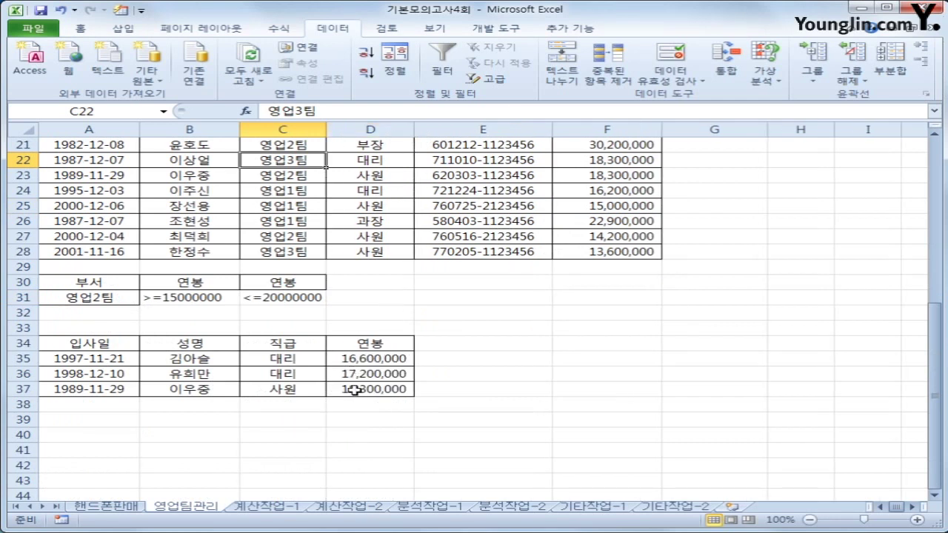
scroll(354, 389, "up", 7)
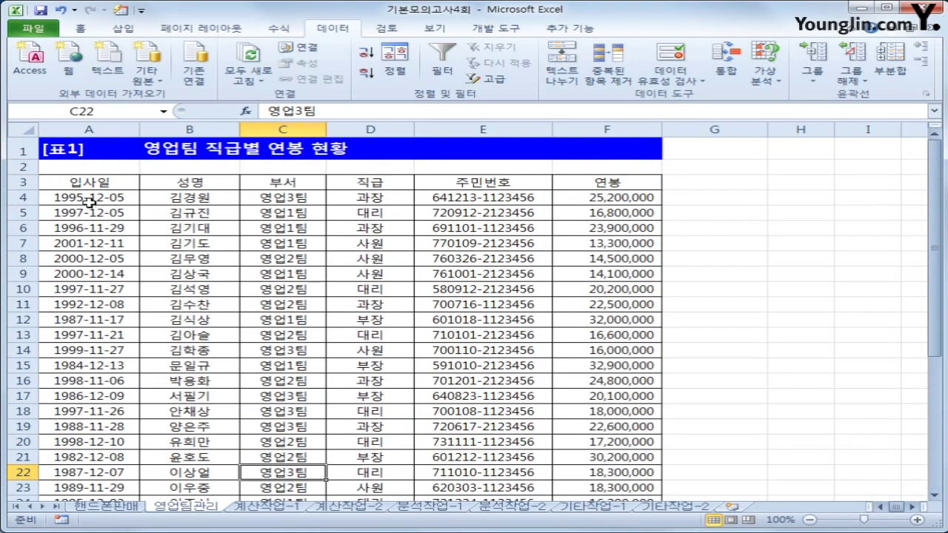
Step: Select A4:F28 and create a new conditional formatting rule using a formula
left_click_drag(89, 198, 587, 461)
scroll(587, 461, "up", 2)
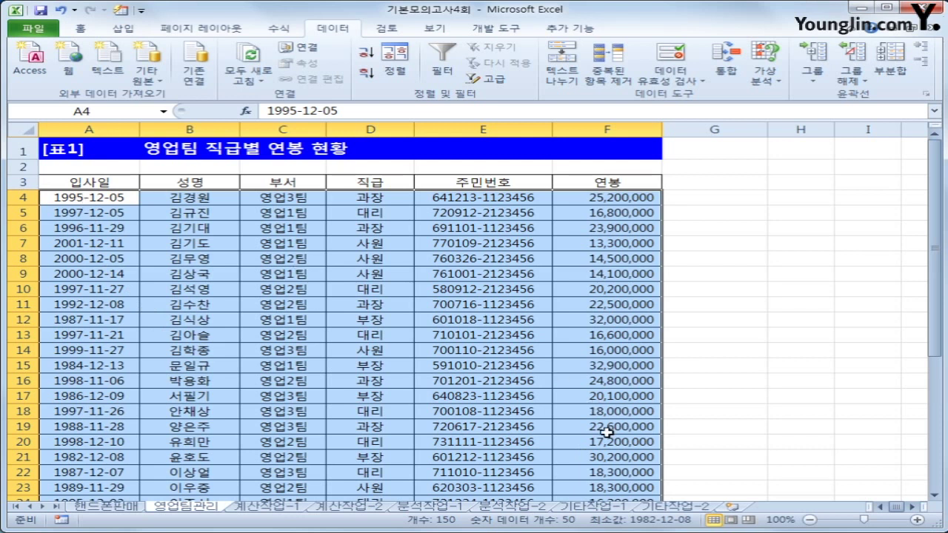
scroll(605, 433, "down", 2)
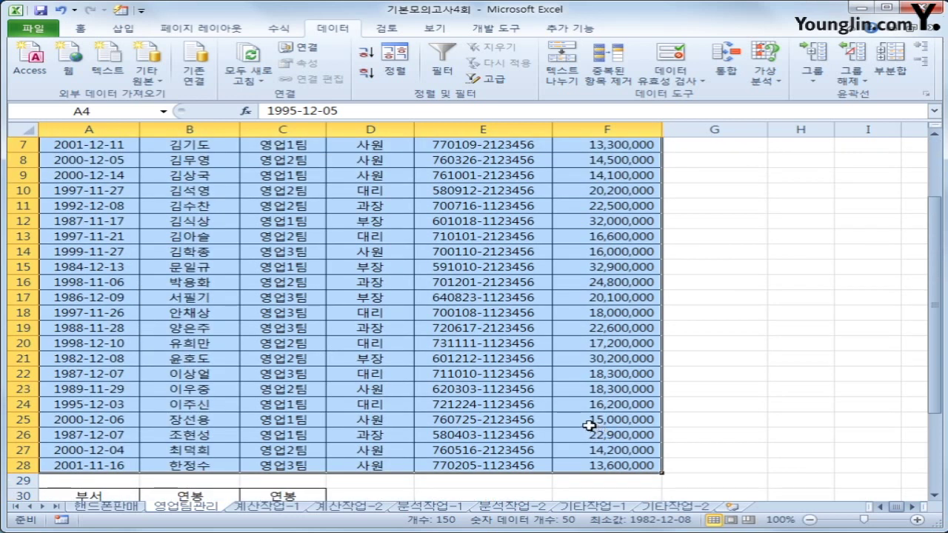
left_click(62, 28)
left_click(74, 29)
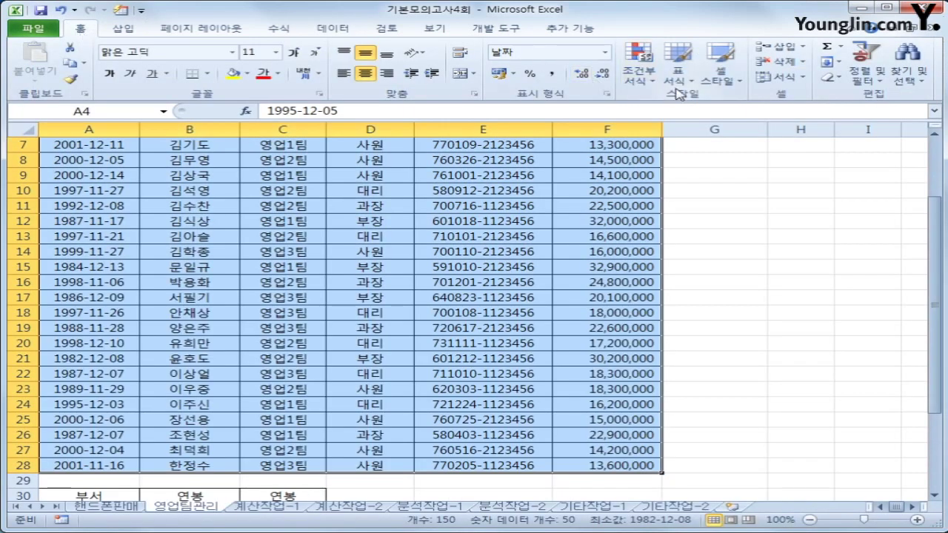
left_click(645, 78)
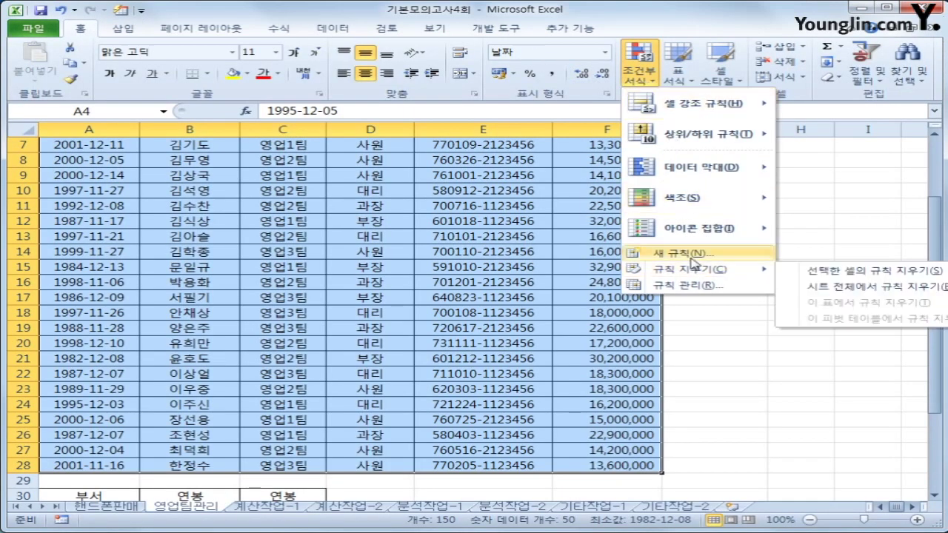
left_click(644, 253)
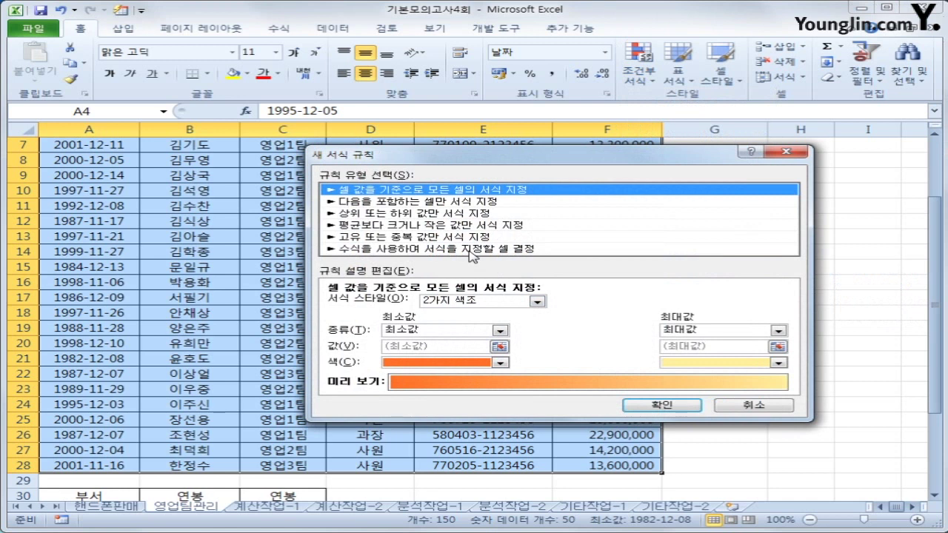
left_click(470, 250)
left_click(459, 301)
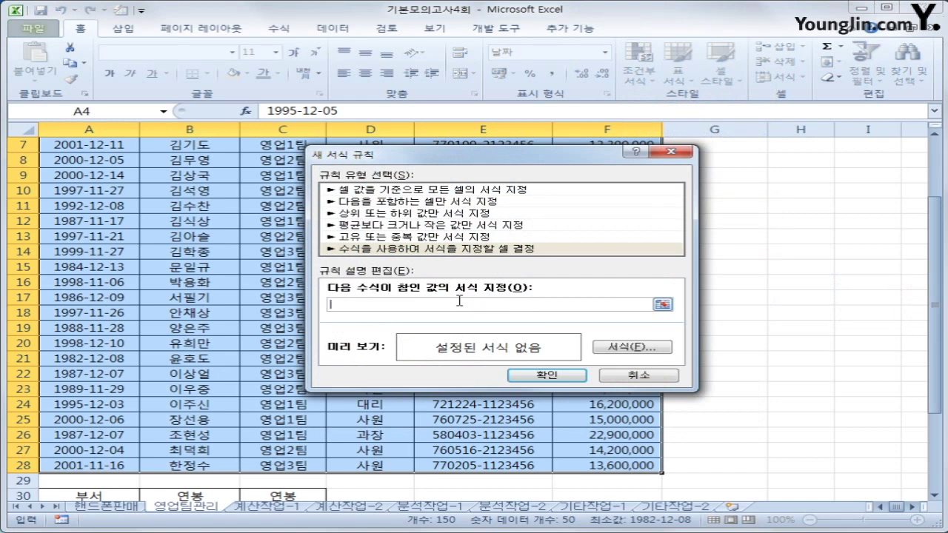
Step: Begin the rule formula with =and($C4="영업3팀", using a column-locked C4 reference
type("ㅋ")
key("BackSpace")
type("=and(")
scroll(457, 299, "up", 2)
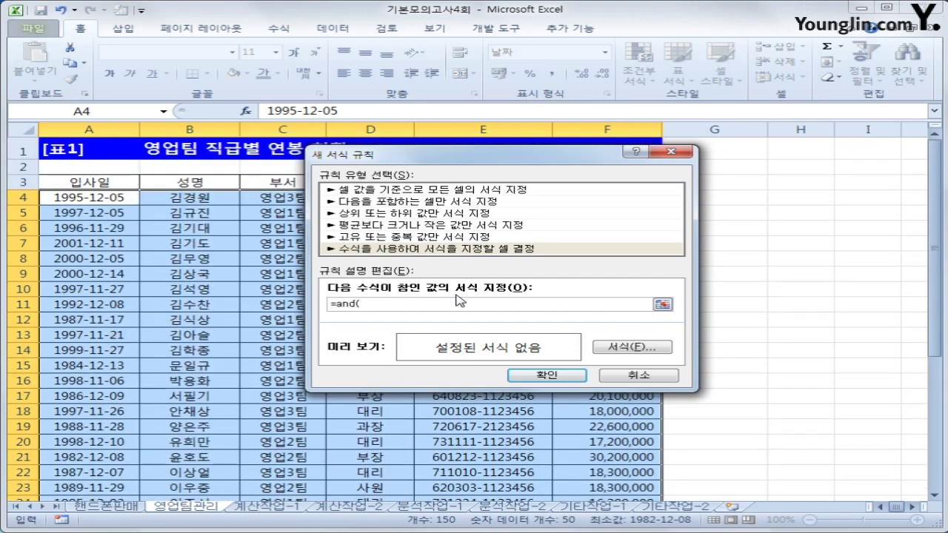
left_click_drag(459, 157, 521, 236)
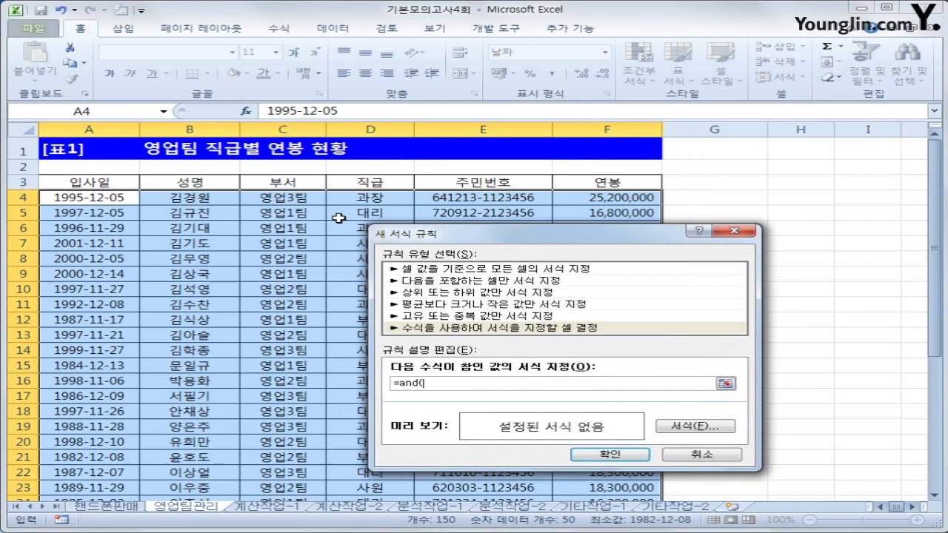
left_click(301, 199)
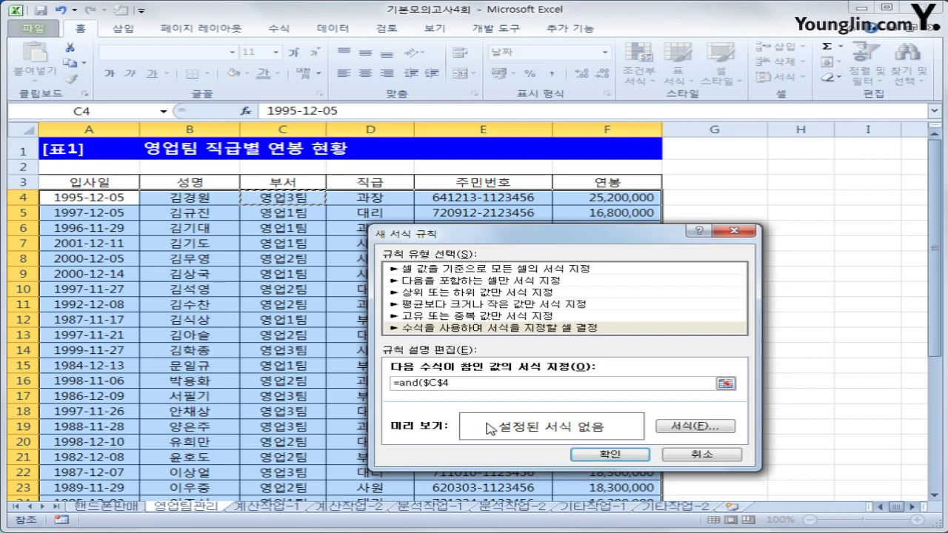
key("F4")
key("F4")
type("=\"영업3팀")
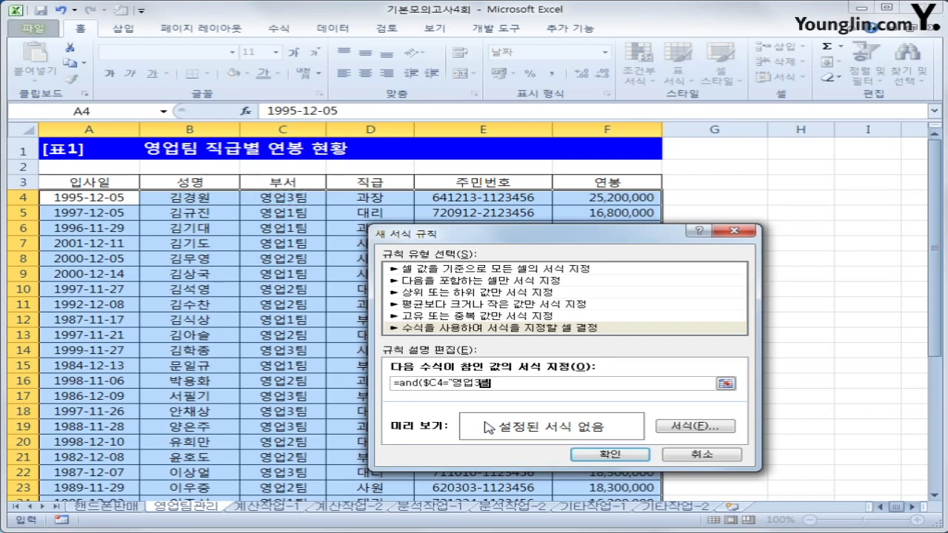
type("\",")
Step: Complete the formula with 2017-year($A4)>=15)
type("2017-")
type("(1900+")
key("BackSpace")
key("BackSpace")
key("BackSpace")
key("BackSpace")
key("BackSpace")
key("BackSpace")
type("year(")
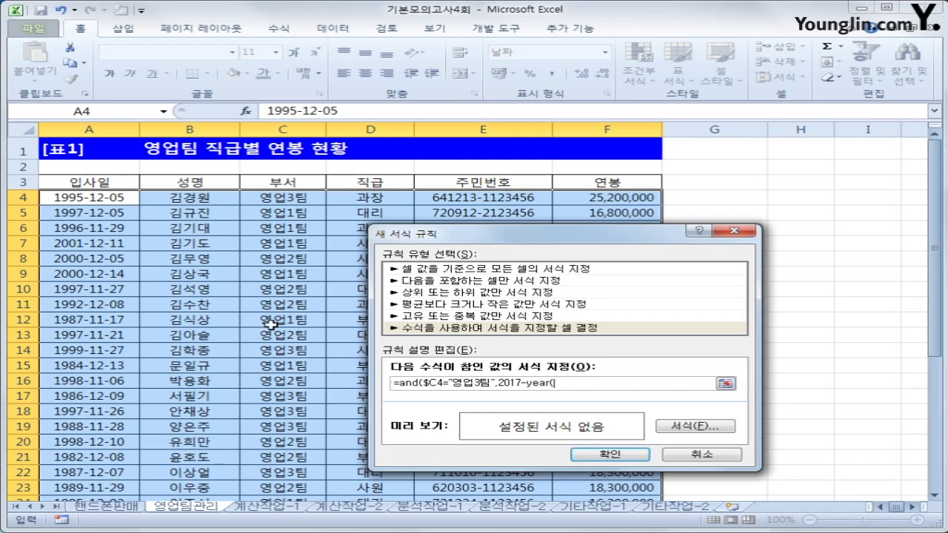
left_click(87, 198)
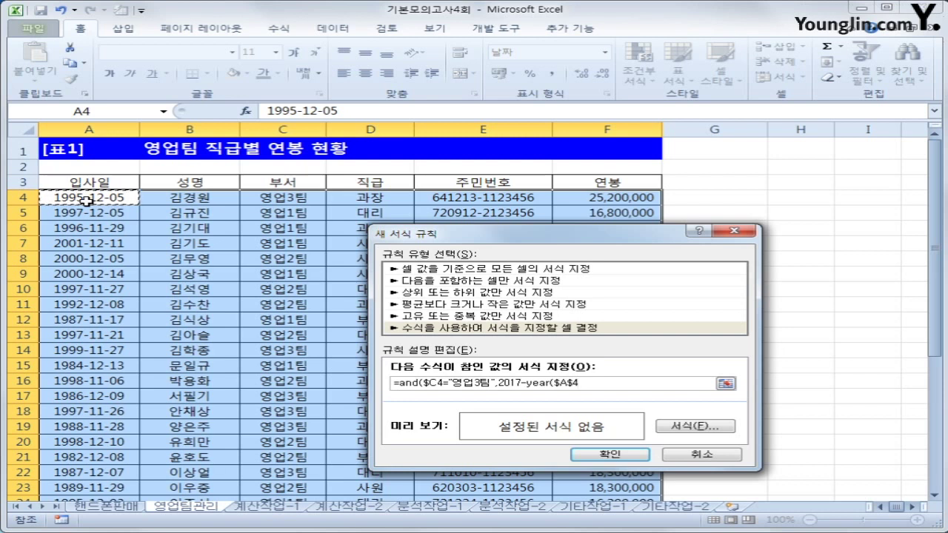
key("F4")
key("F4")
type(")>=15)")
left_click(709, 428)
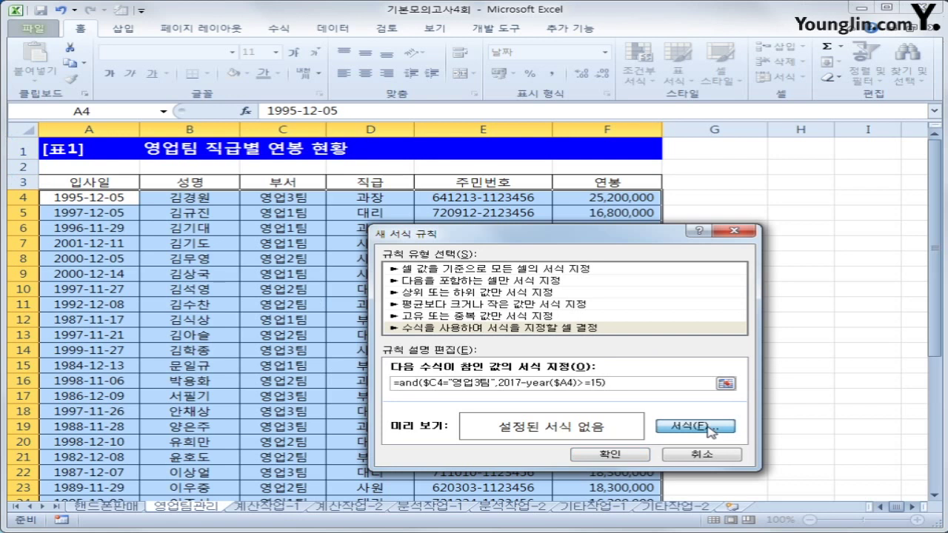
Step: Give the rule a bold italic red font and apply it to the qualifying 영업3팀 rows
left_click(638, 210)
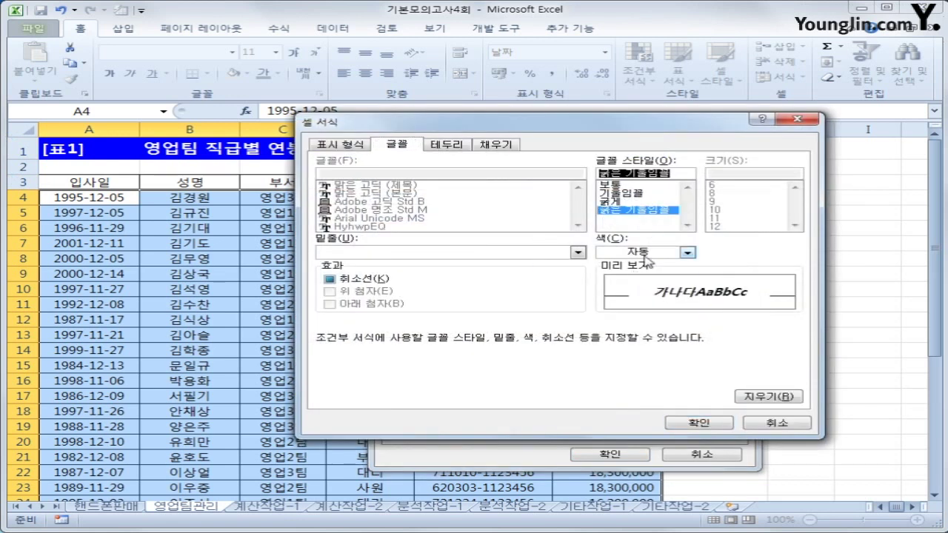
left_click(643, 254)
left_click(621, 372)
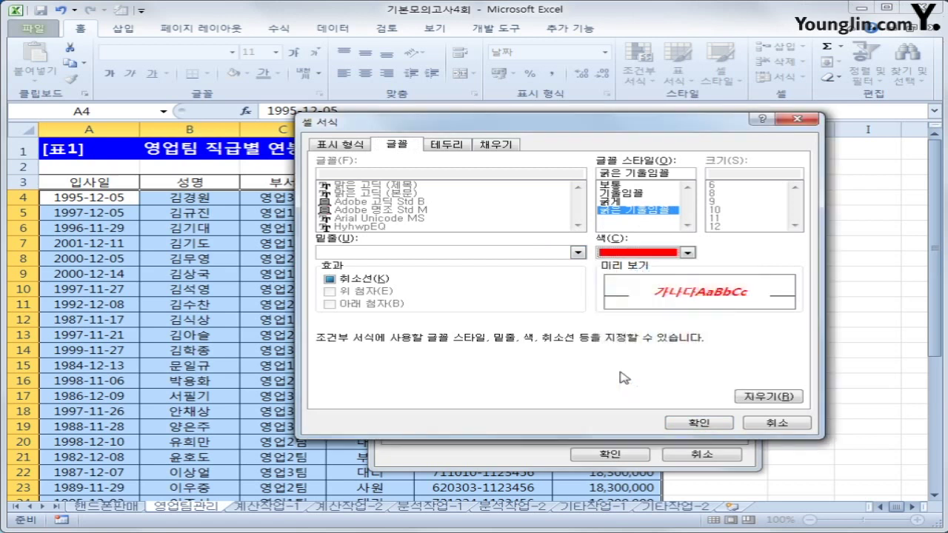
left_click(698, 423)
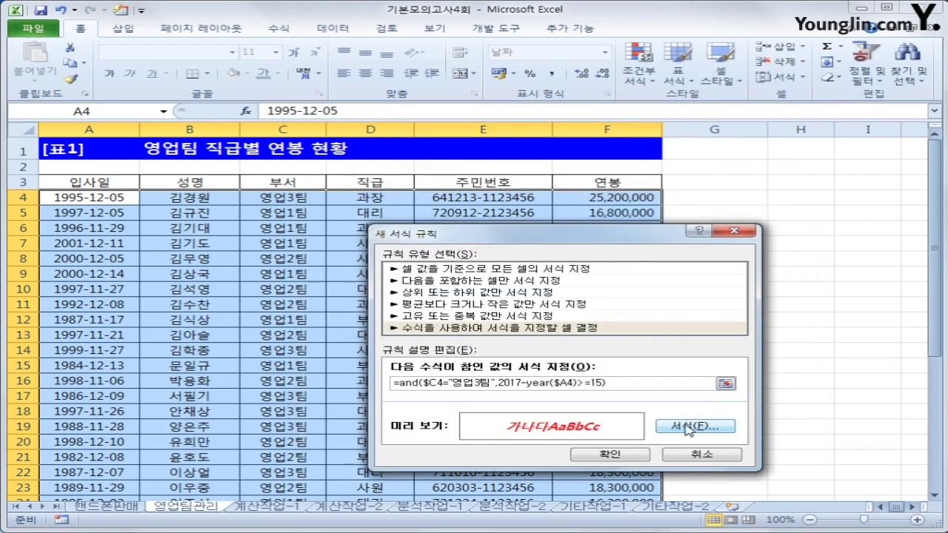
left_click(611, 454)
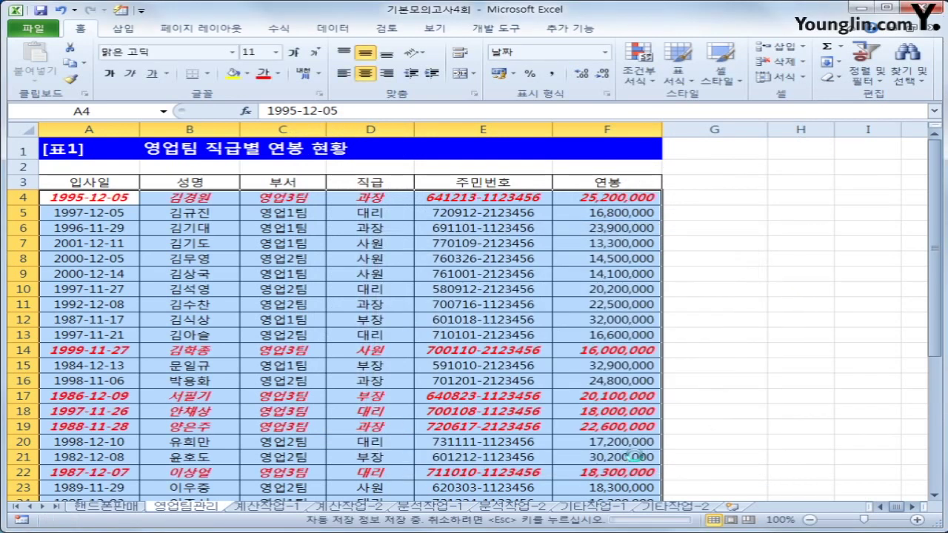
scroll(664, 437, "down", 3)
scroll(666, 440, "up", 3)
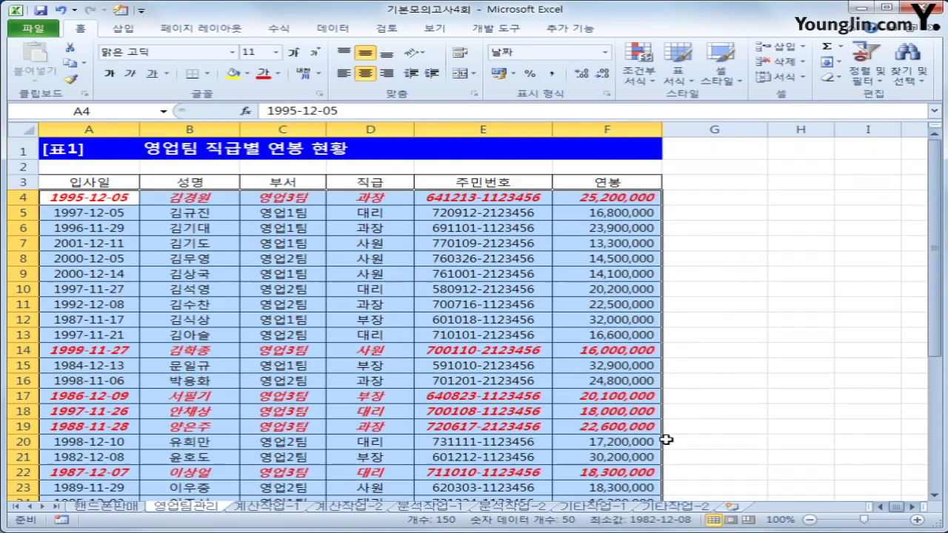
Step: Select the employee table A1:F28 on 영업팀관리 and set it as the print area
left_click(594, 196)
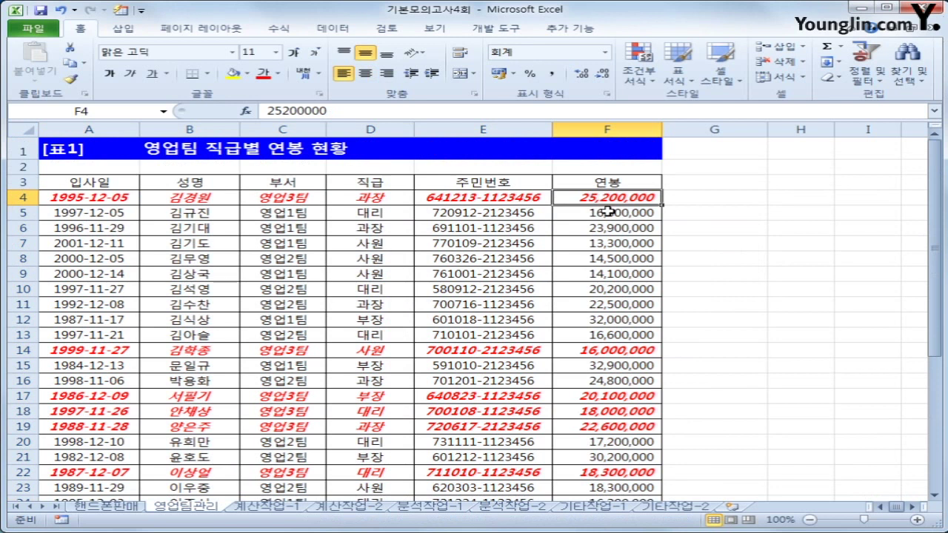
key("ctrl+c")
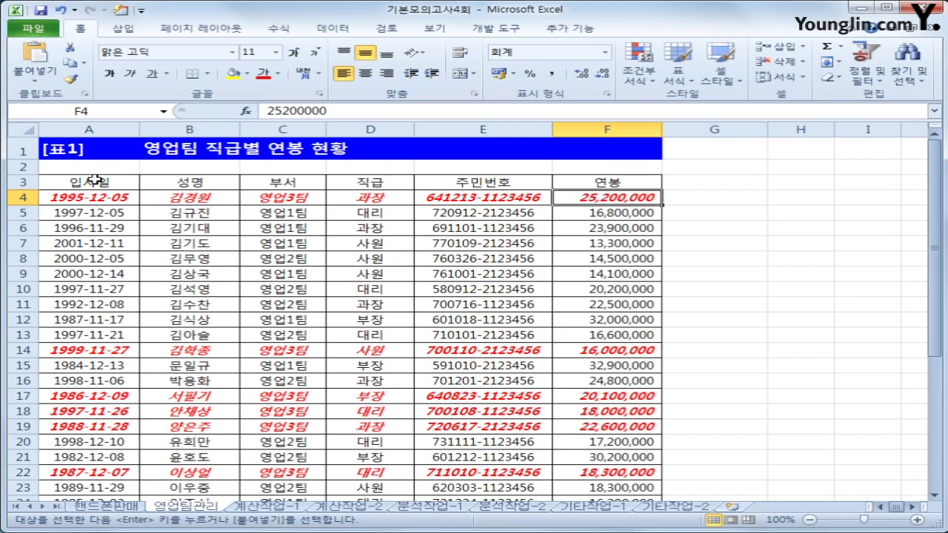
left_click_drag(102, 151, 655, 483)
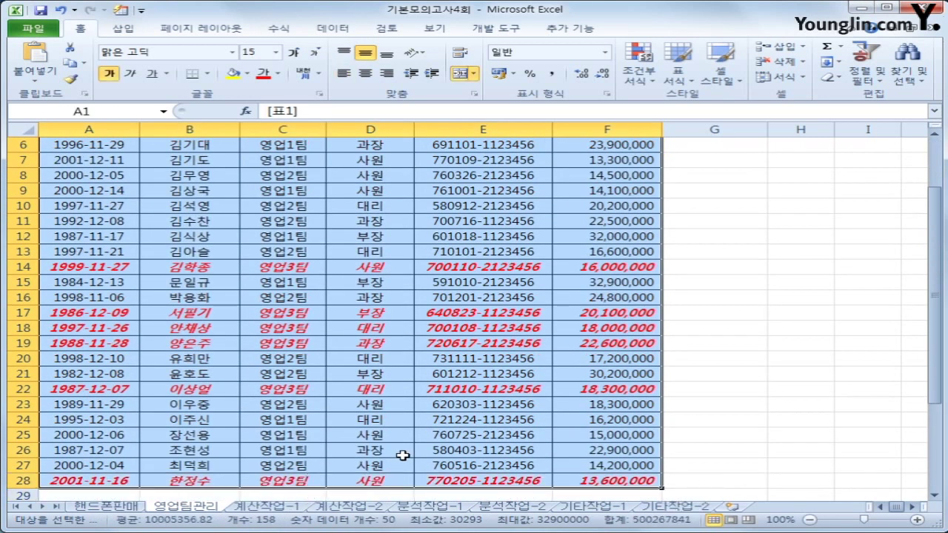
scroll(402, 455, "up", 2)
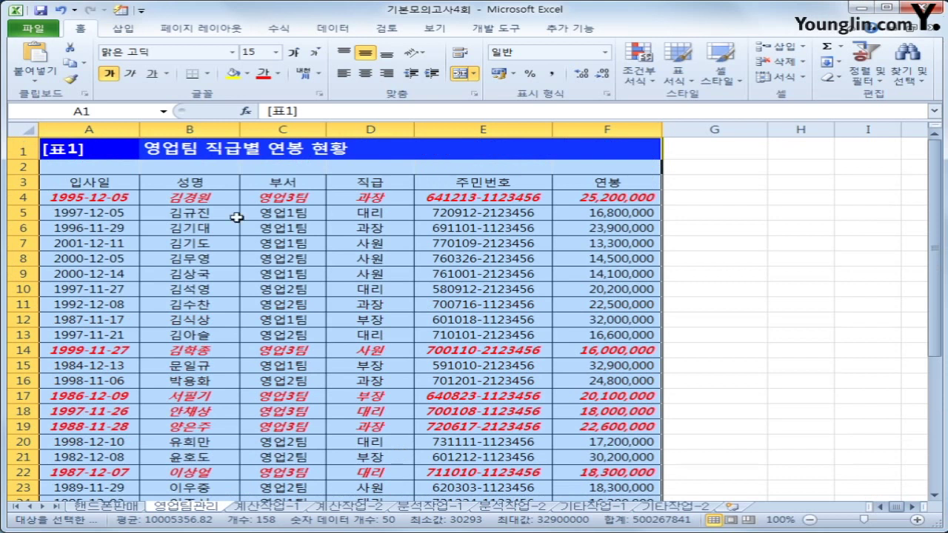
left_click(215, 28)
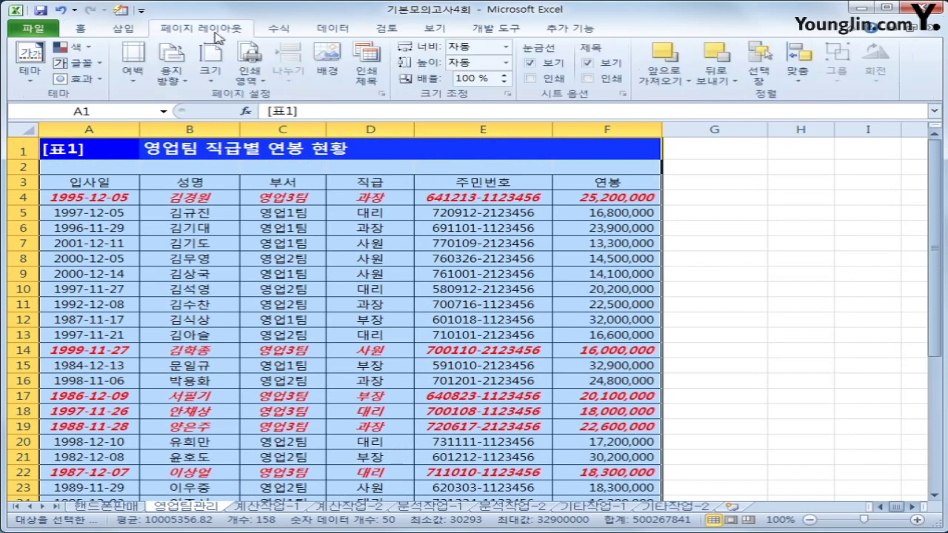
left_click(254, 82)
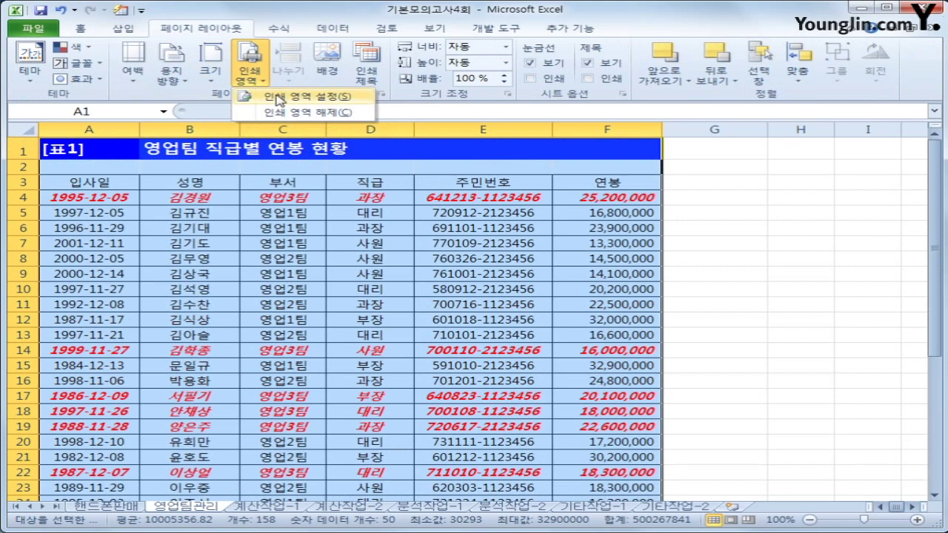
left_click(280, 98)
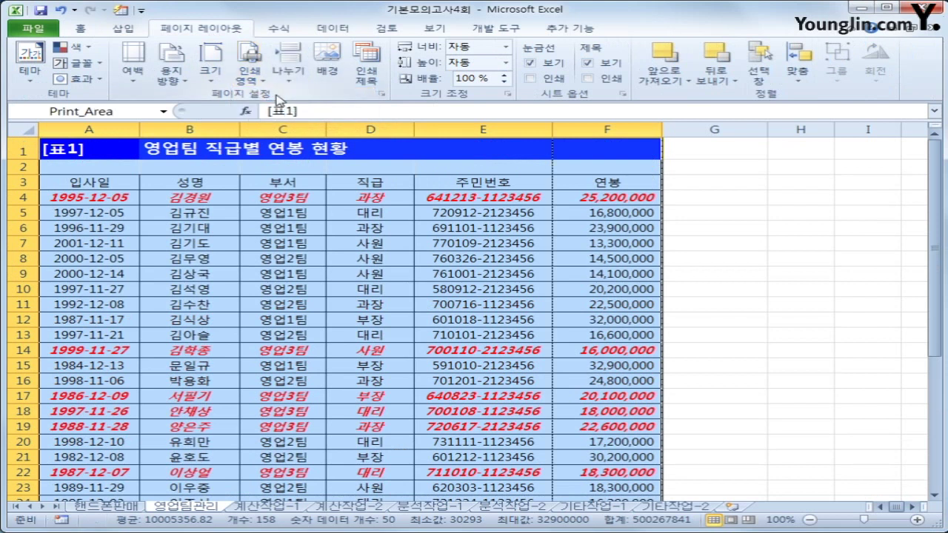
scroll(371, 265, "down", 3)
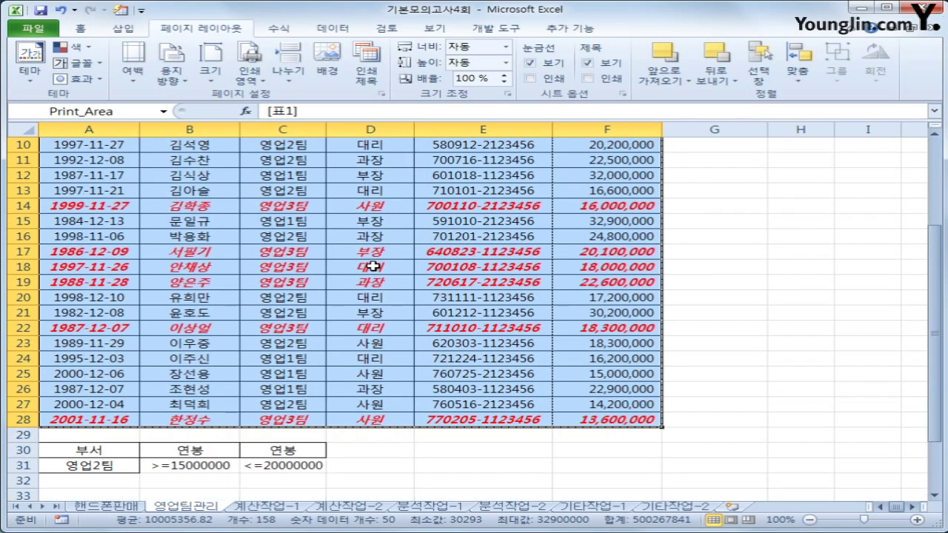
scroll(371, 266, "up", 3)
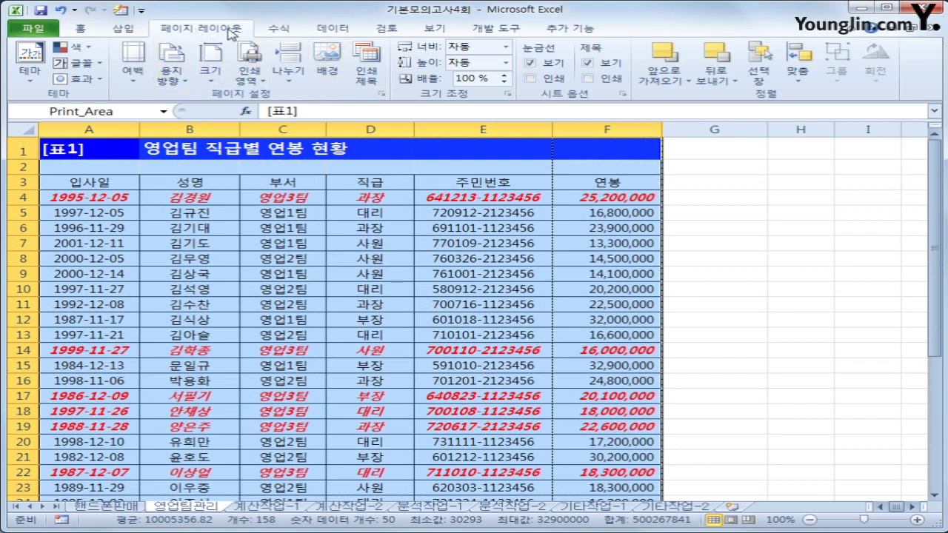
Step: In Page Setup, change left and right margins from 1,8 to 1 and centre horizontally and vertically
left_click(382, 95)
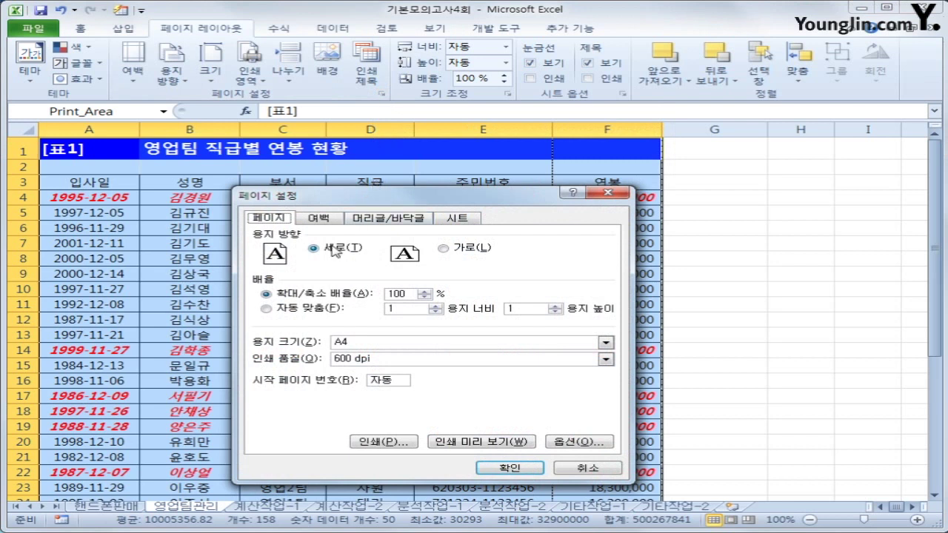
left_click(319, 219)
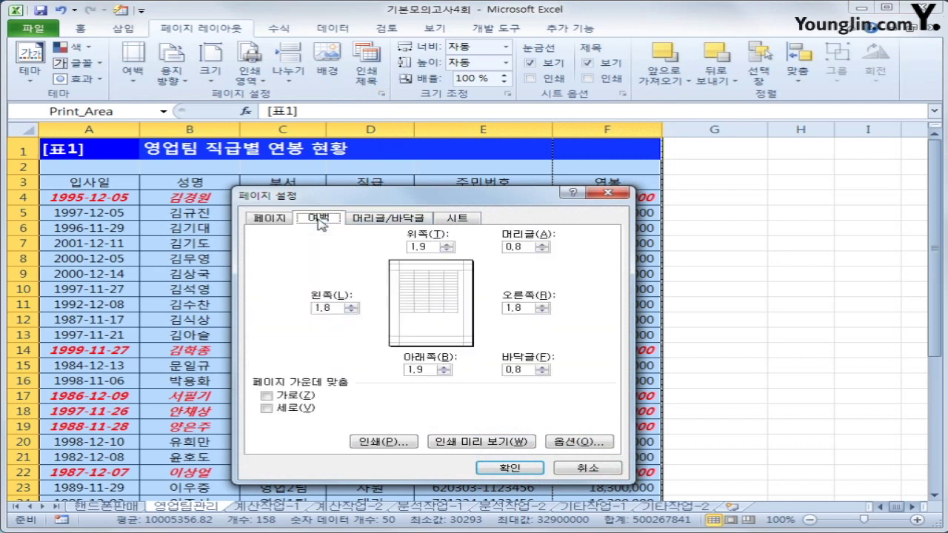
left_click(335, 308)
left_click_drag(334, 308, 309, 311)
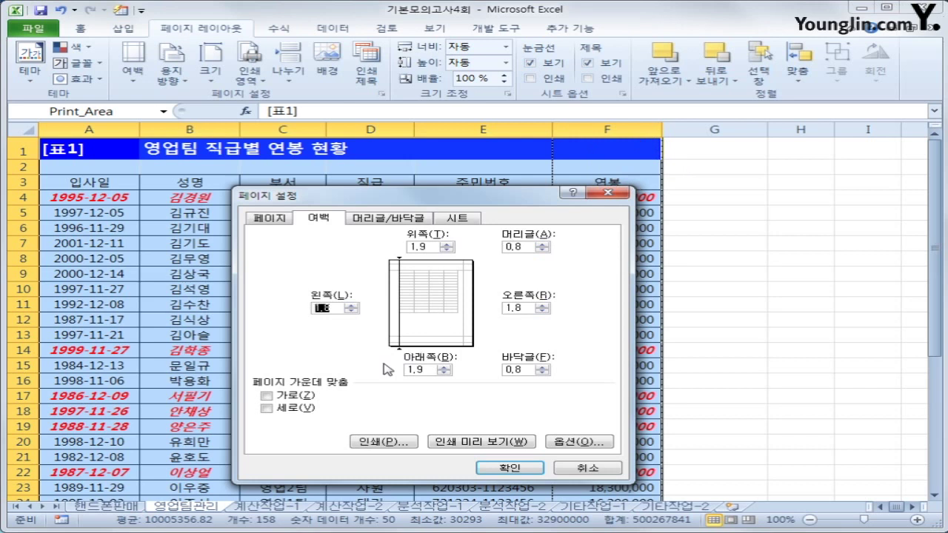
type("1")
left_click_drag(529, 310, 490, 303)
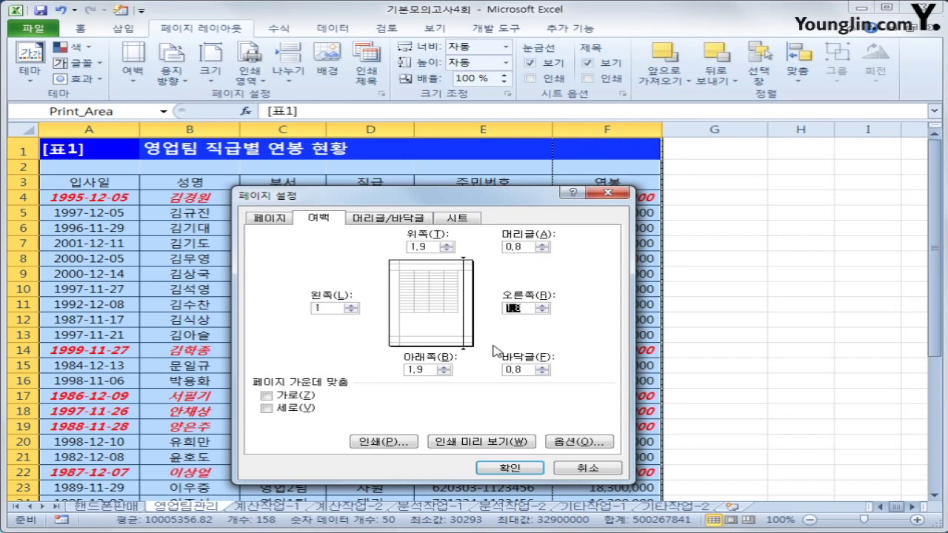
type("1")
left_click(296, 397)
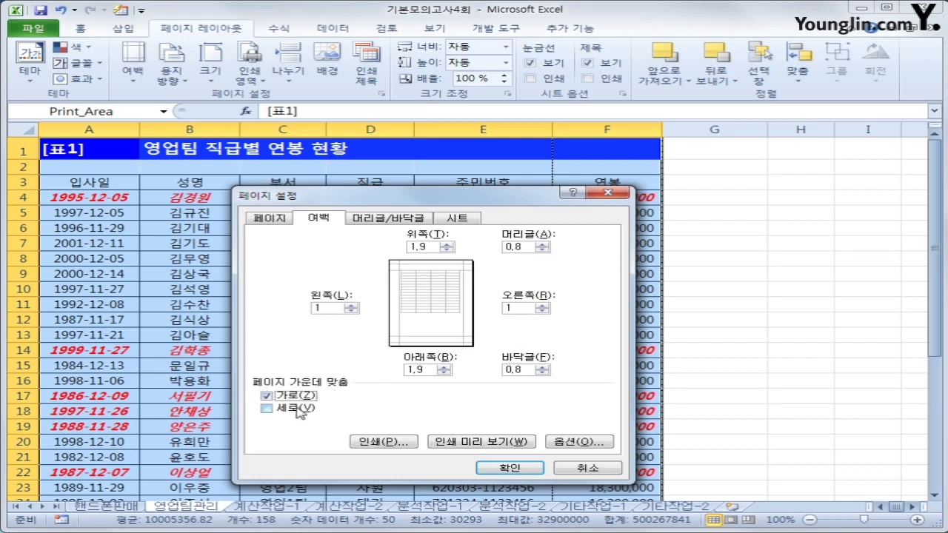
left_click(298, 409)
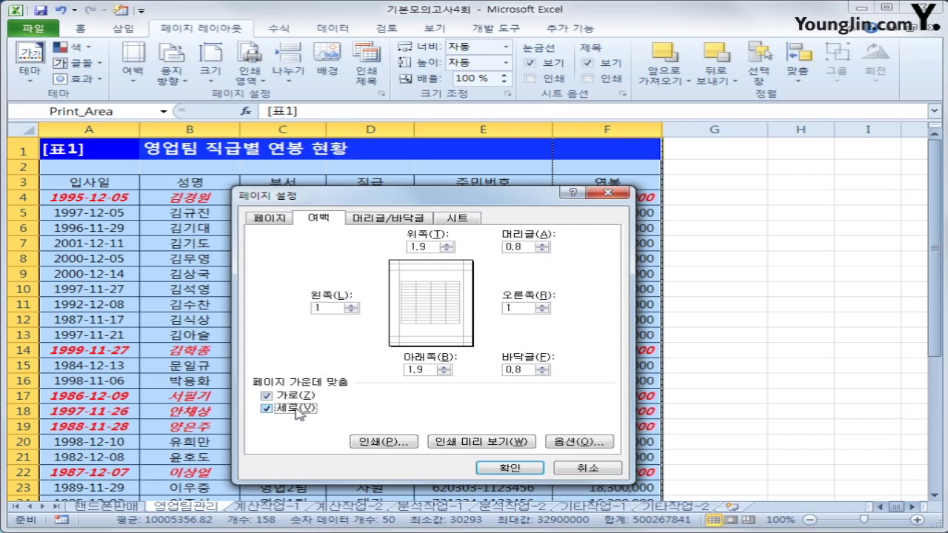
left_click(386, 220)
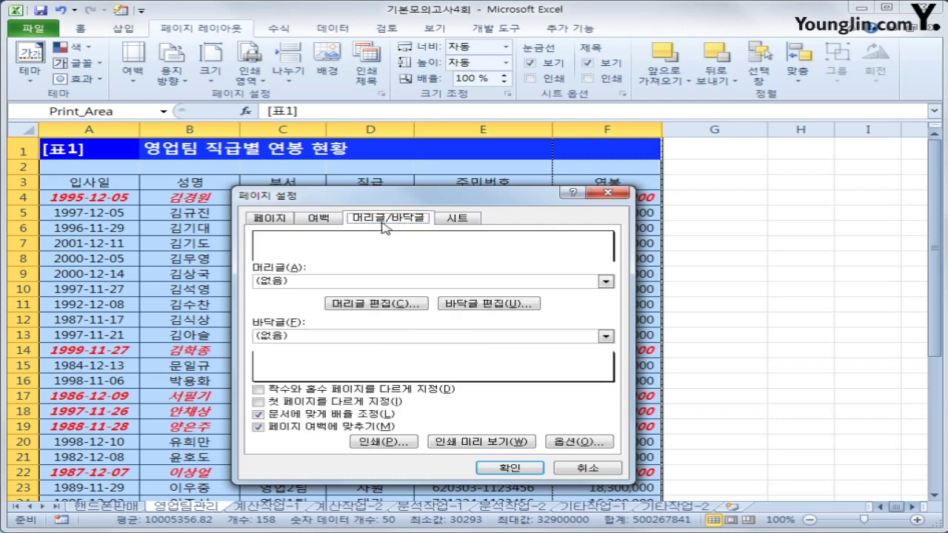
Step: Add a custom footer reading '인쇄 시간 :' plus the current time in the left section
left_click(485, 304)
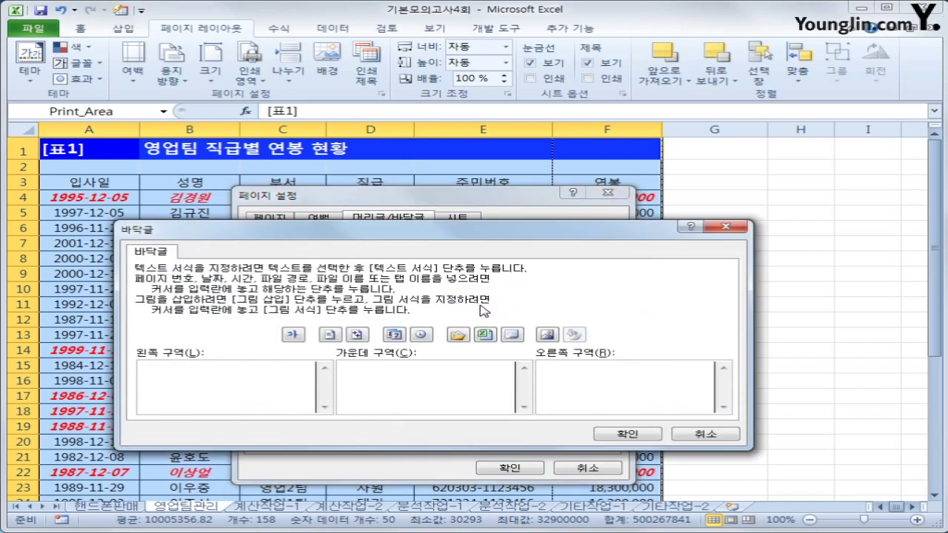
left_click(251, 393)
type("인쇄 시간 :")
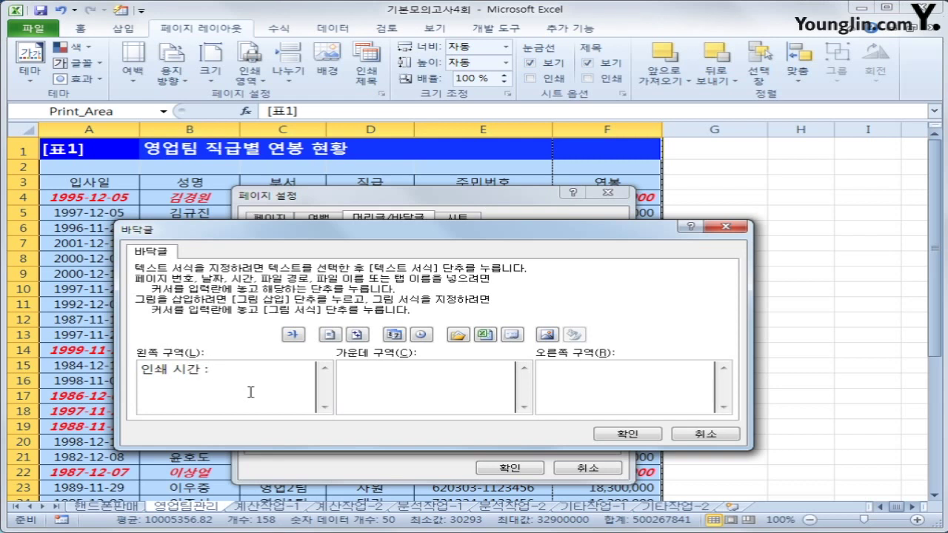
left_click(421, 337)
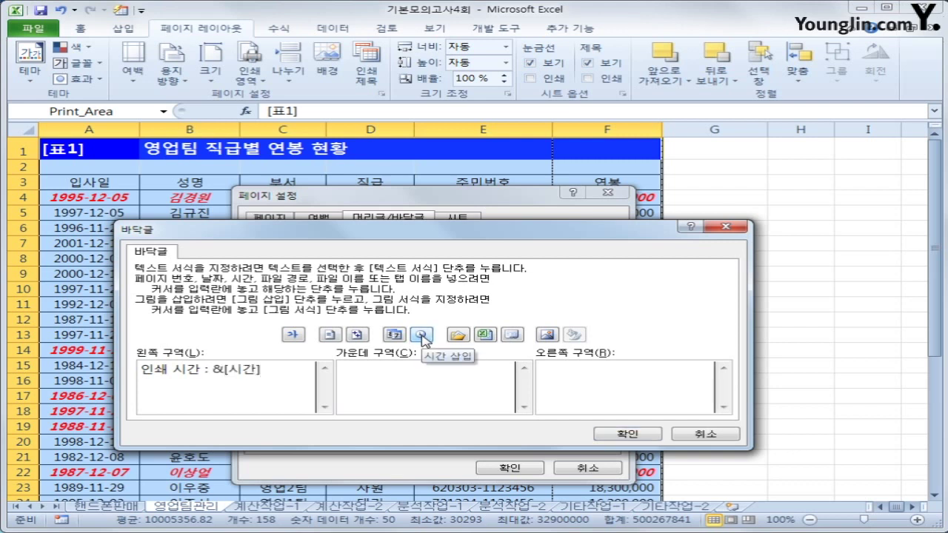
left_click(626, 434)
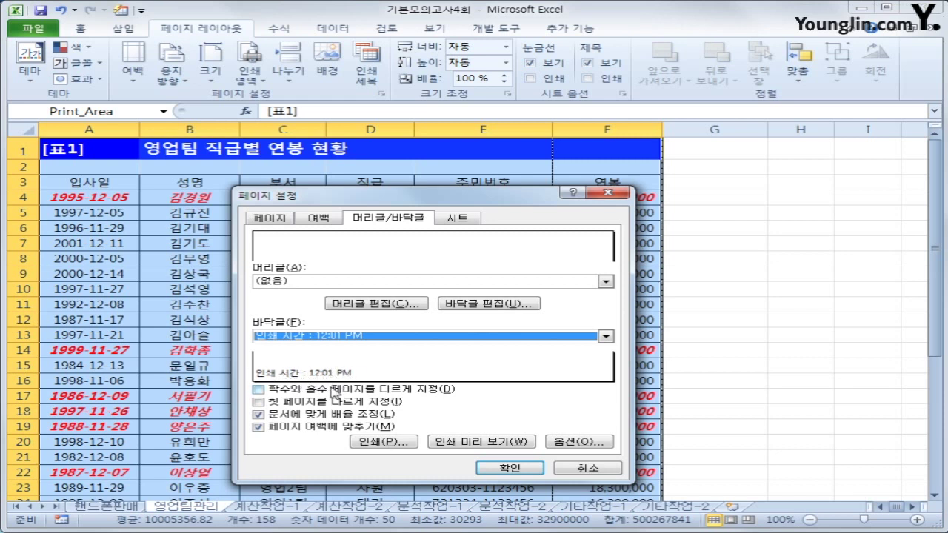
Step: Preview the printed page, then go back to the 영업팀관리 worksheet
left_click(504, 443)
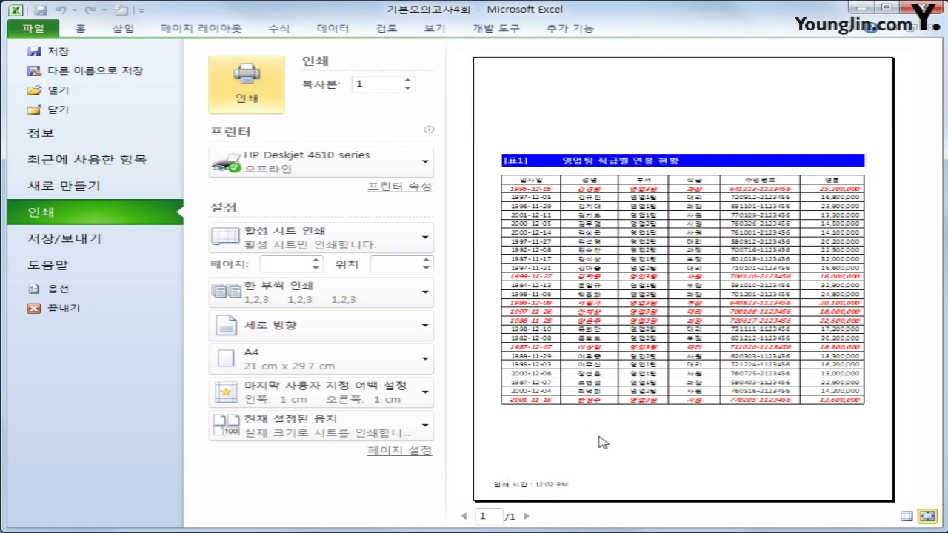
left_click(214, 37)
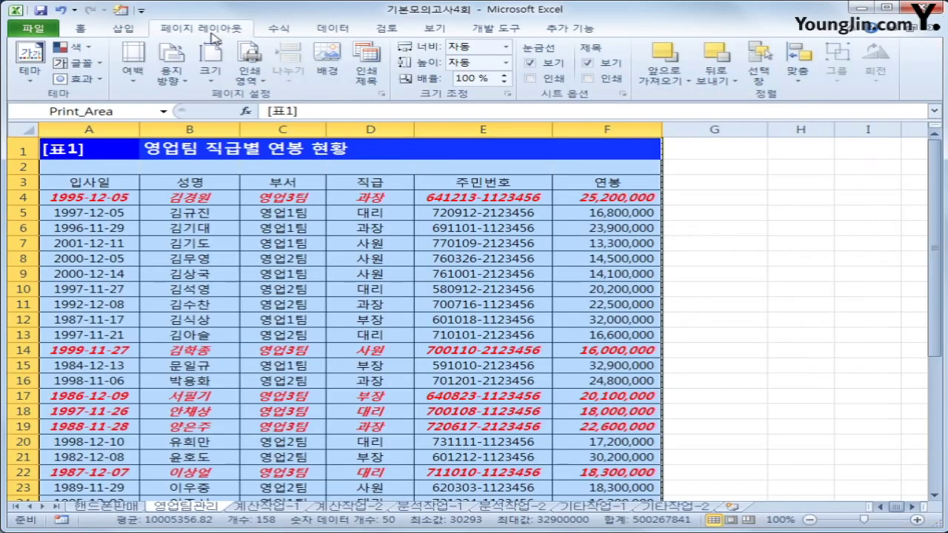
left_click(383, 96)
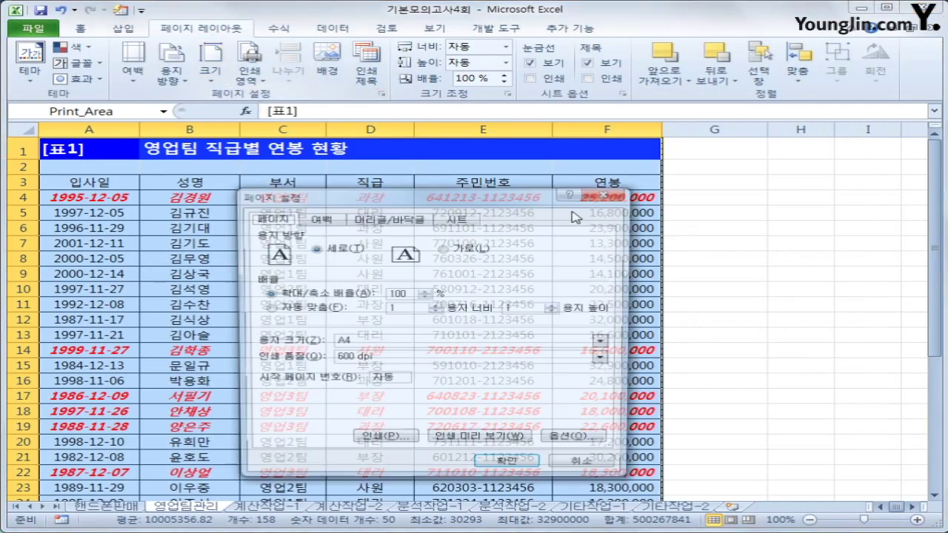
left_click_drag(386, 207, 388, 181)
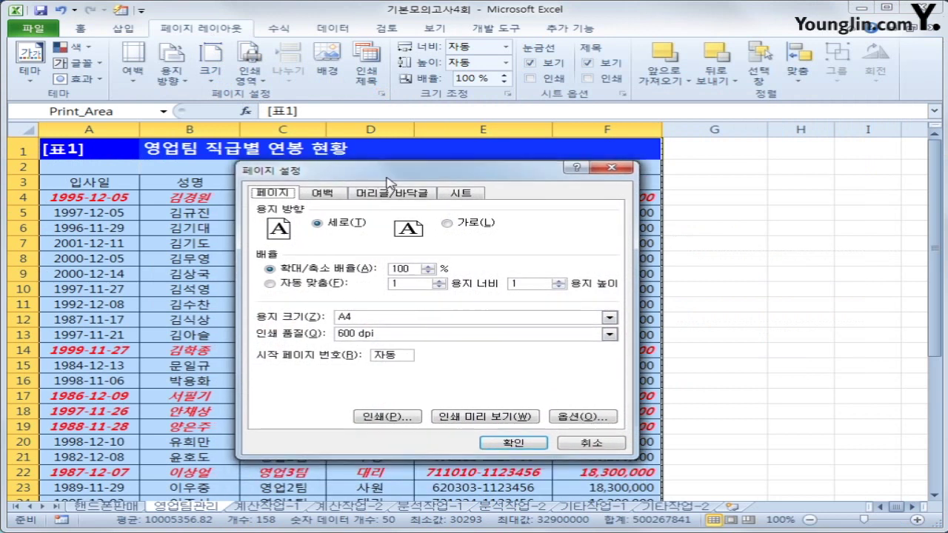
left_click(323, 193)
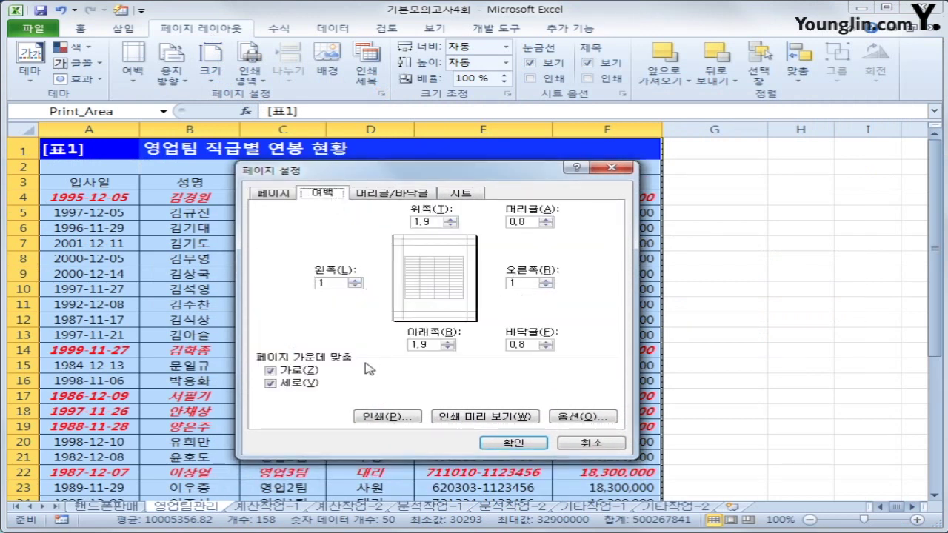
left_click(390, 194)
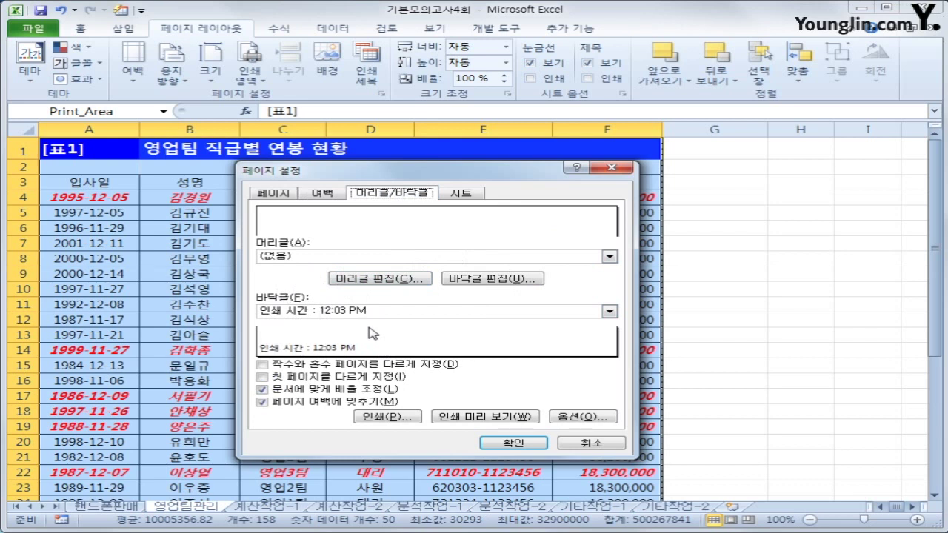
left_click(495, 443)
left_click(106, 151)
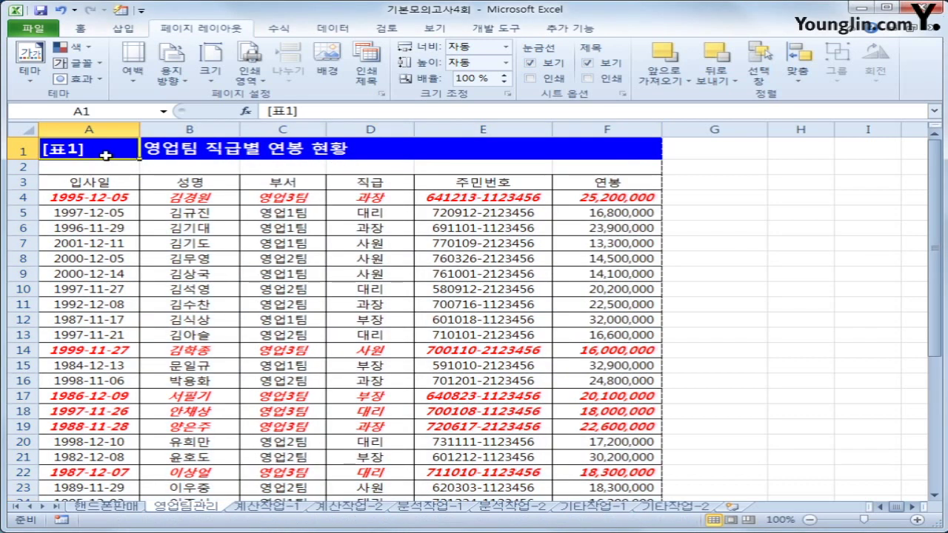
Step: On the 계산작업-1 sheet, start B3's formula as =LARGE(IF( for the CDMA ranking
left_click(264, 507)
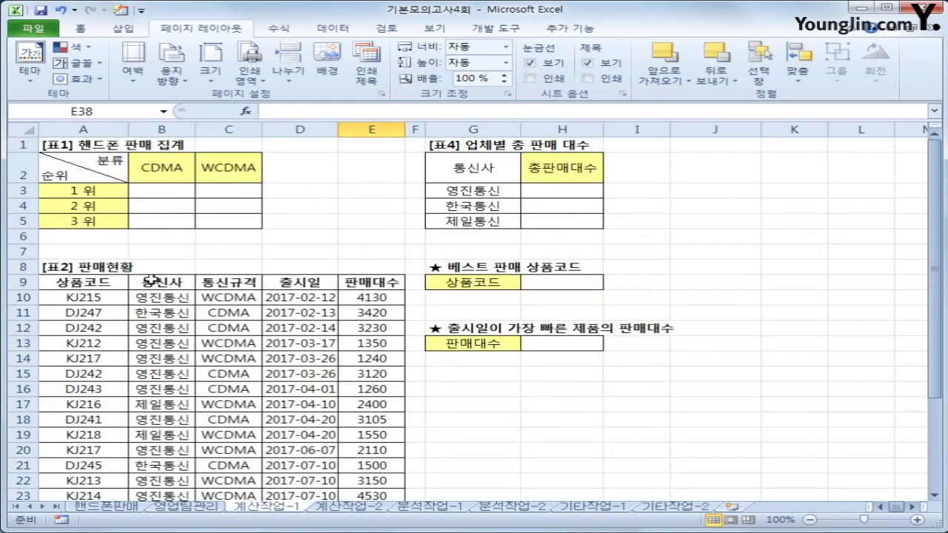
left_click(108, 179)
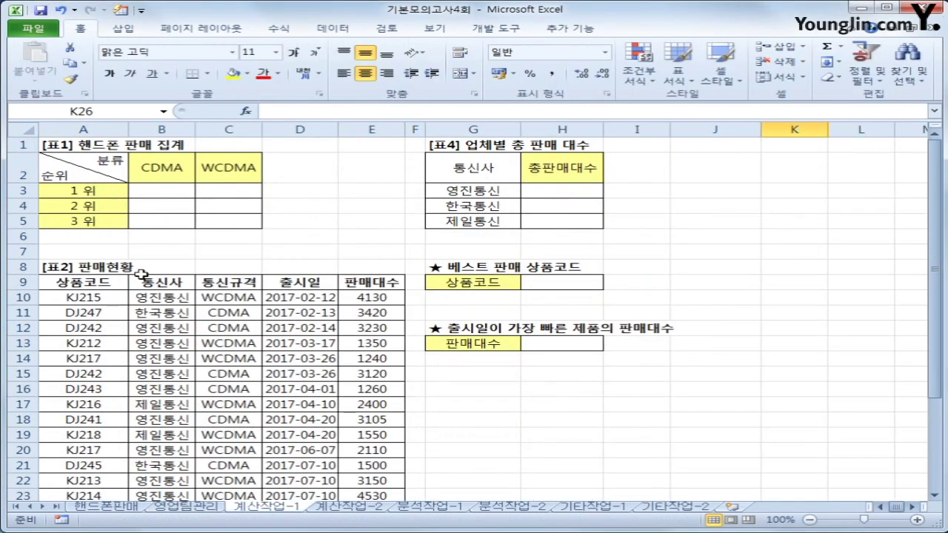
left_click(176, 190)
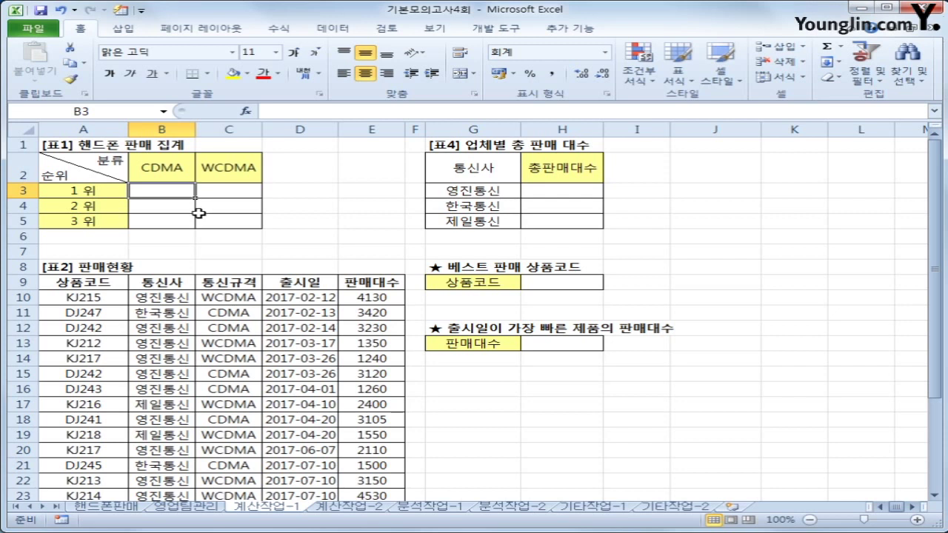
type("=")
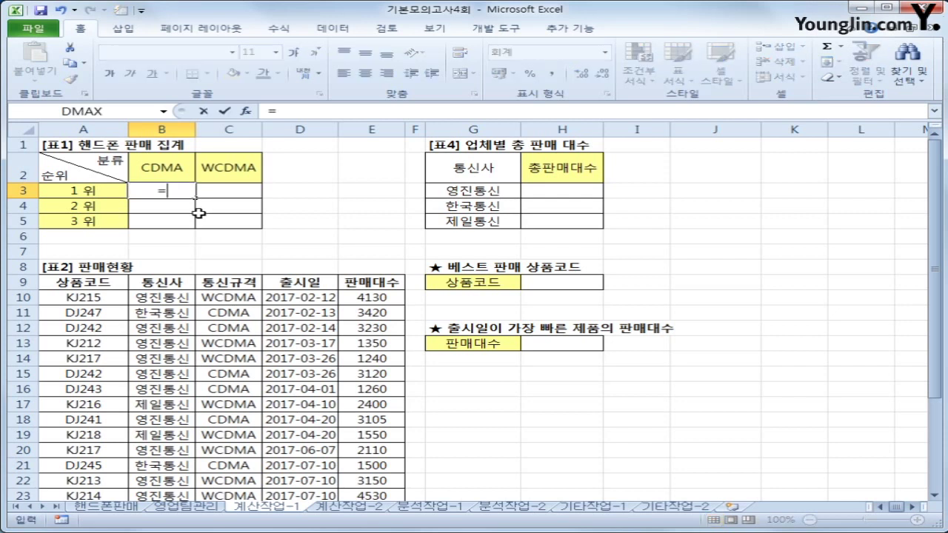
type("la")
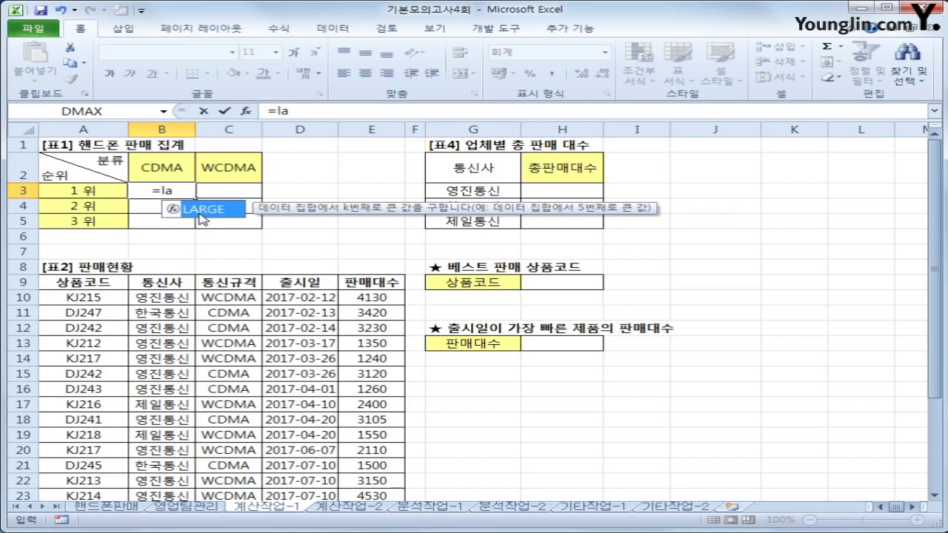
double_click(199, 210)
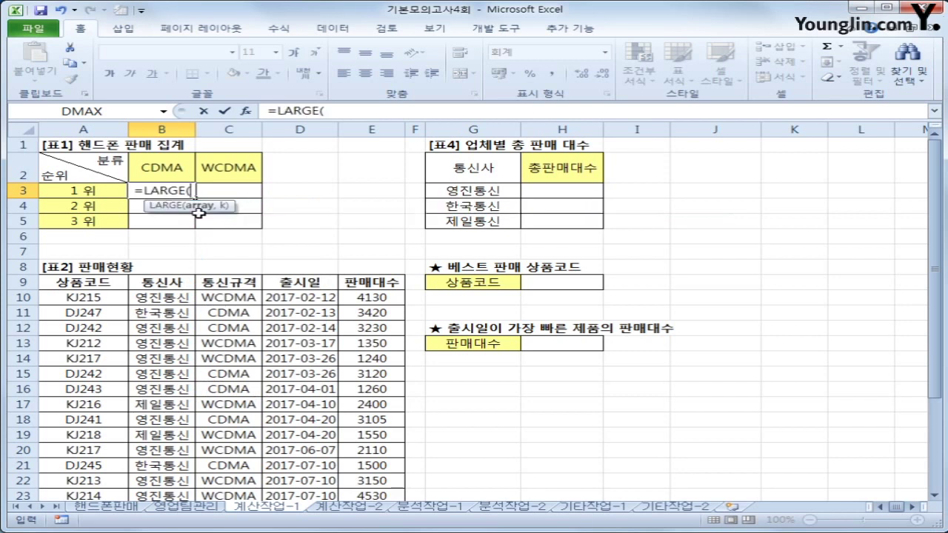
type("i")
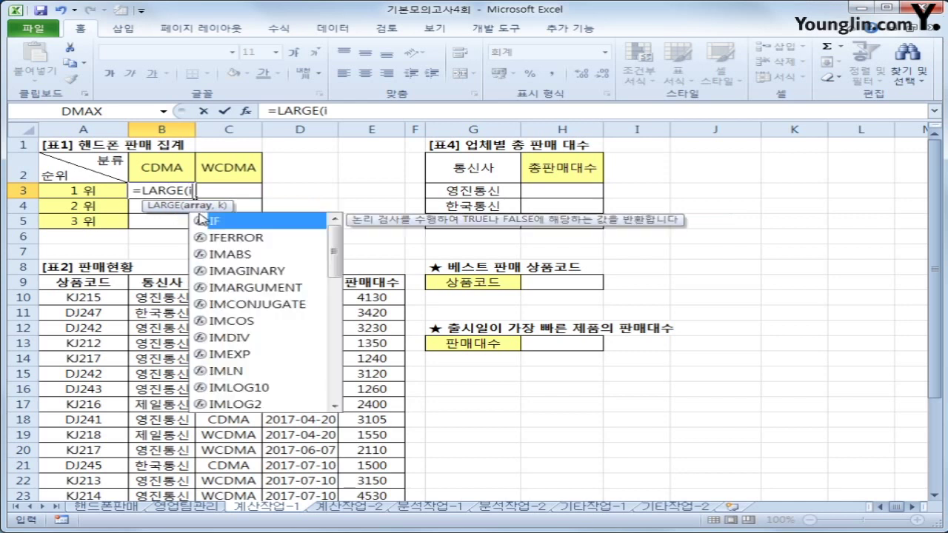
type("f(")
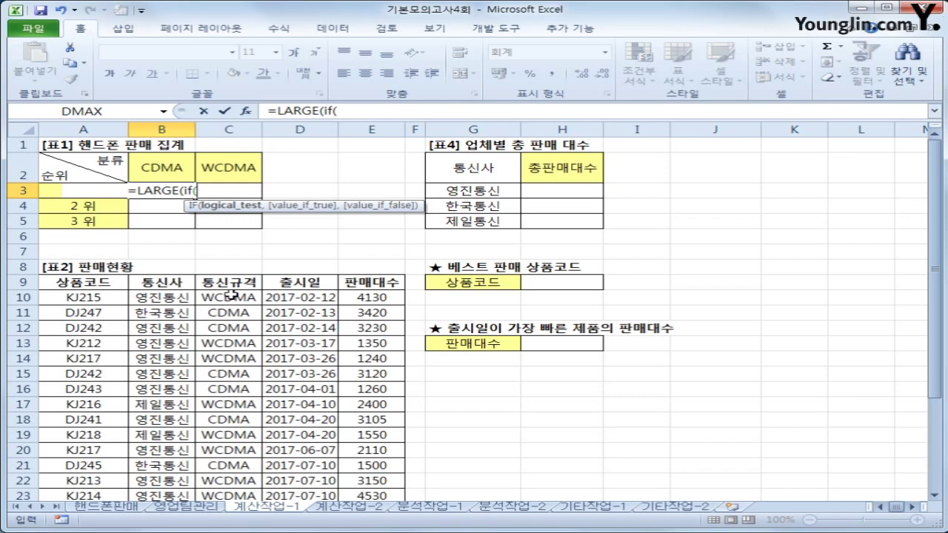
Step: Build the IF condition $C$10:$C$30=B$2 inside B3's LARGE formula
left_click_drag(226, 299, 226, 475)
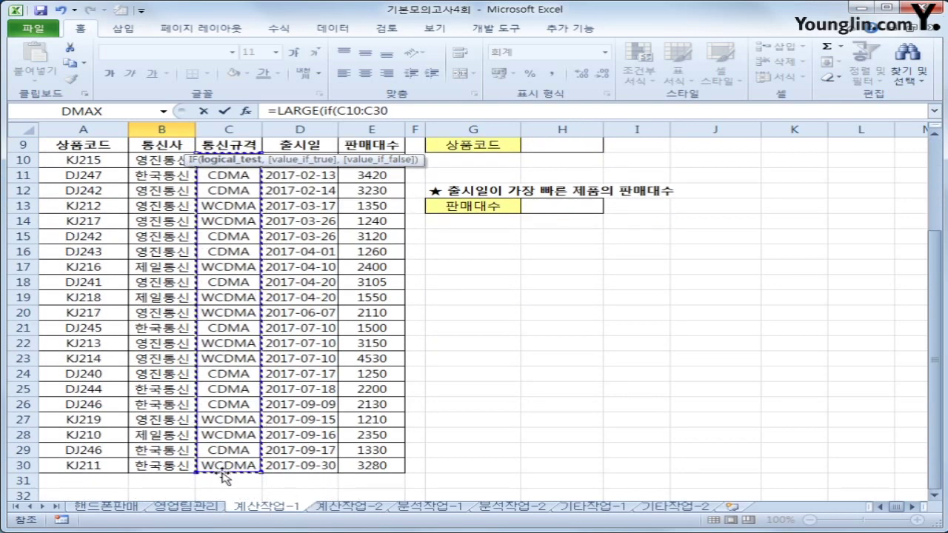
key("F4")
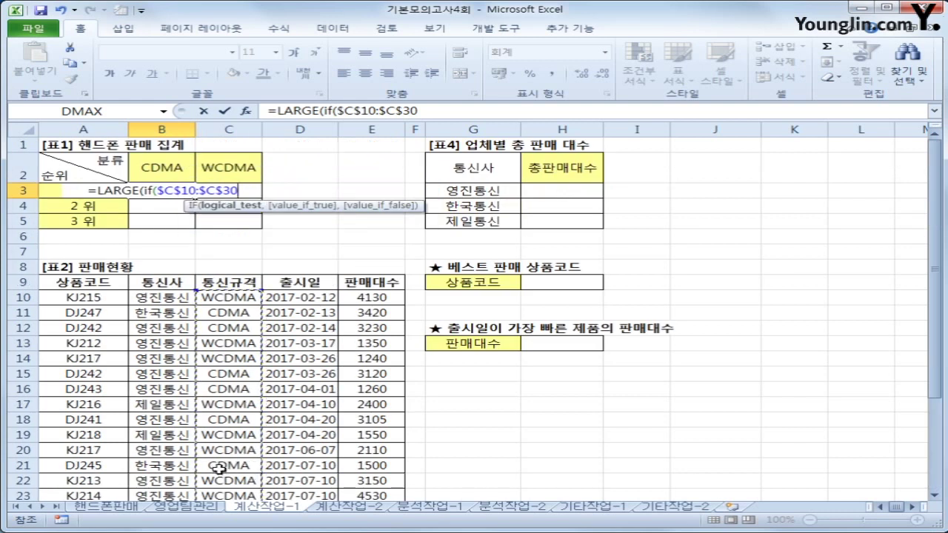
type("=")
left_click(177, 170)
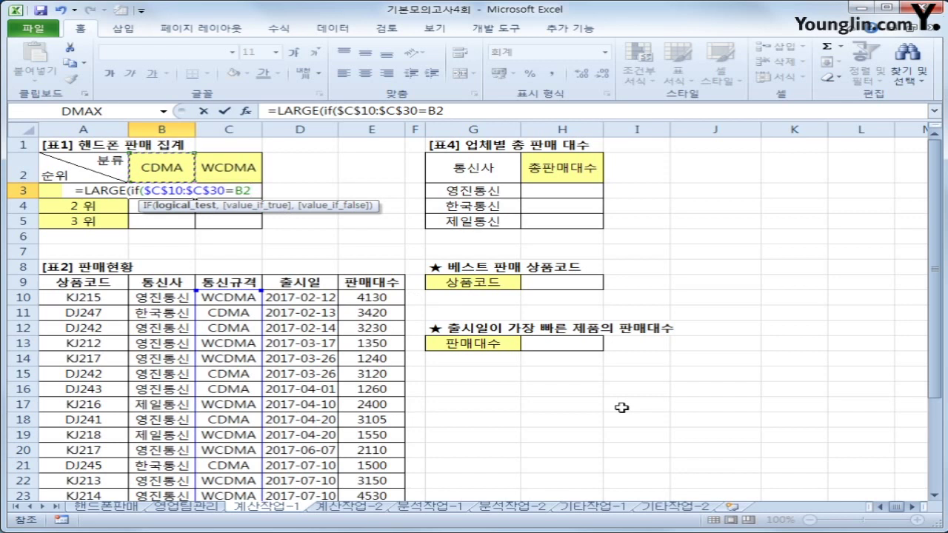
key("F4")
key("F4")
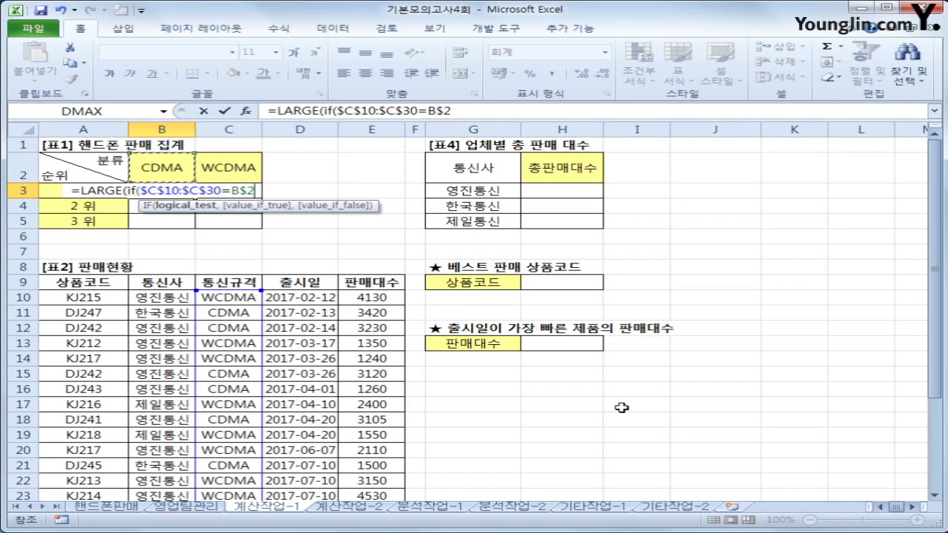
type(",")
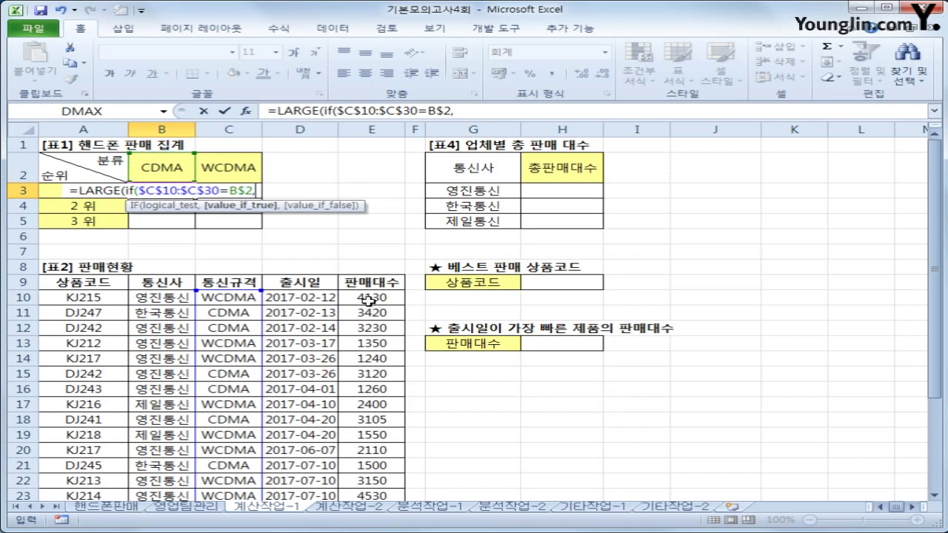
Step: Add $E$10:$E$30 and rank $A3, entering B3 as an array formula returning 3,420
left_click_drag(370, 300, 377, 472)
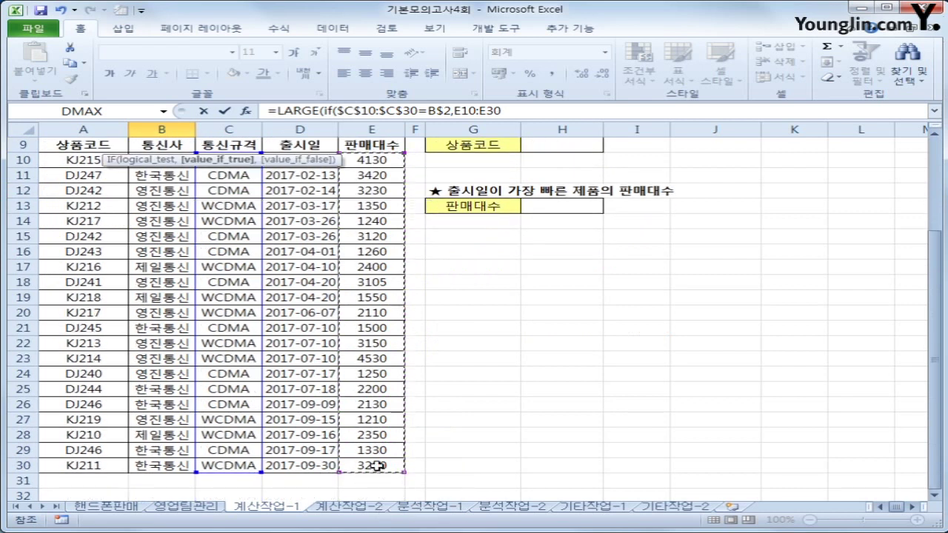
key("F4")
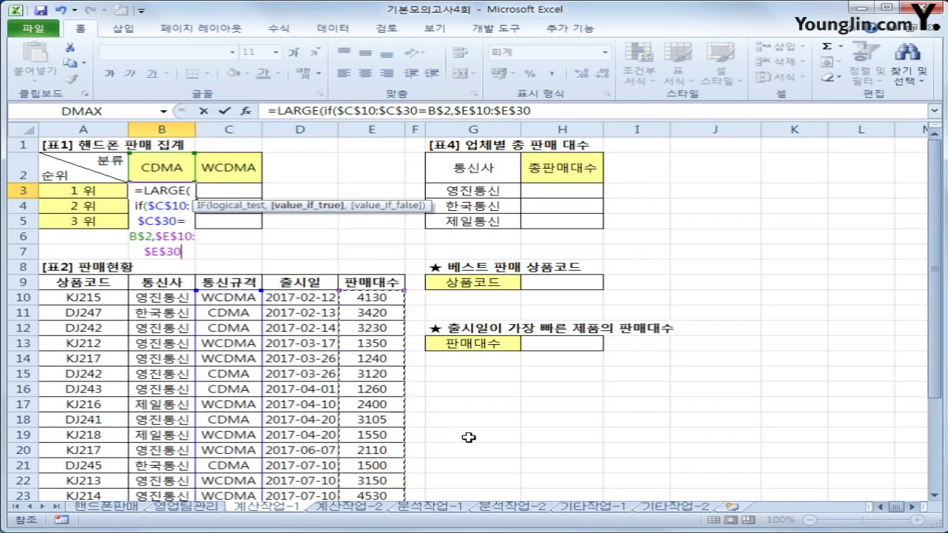
type(")")
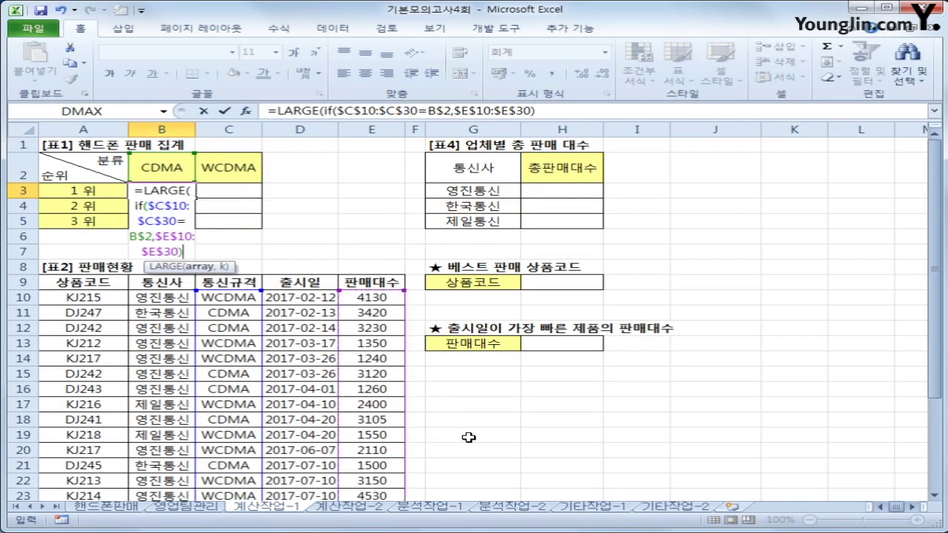
type(",")
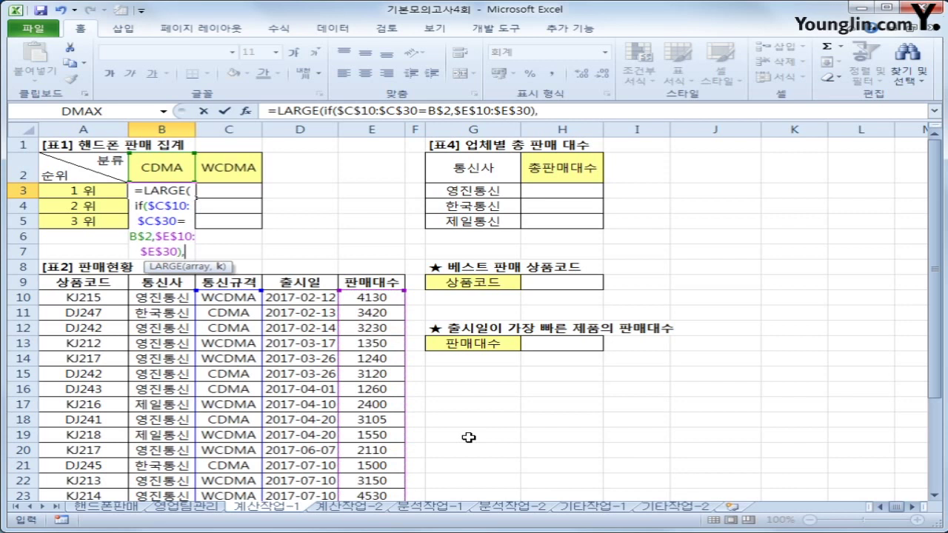
key("Left")
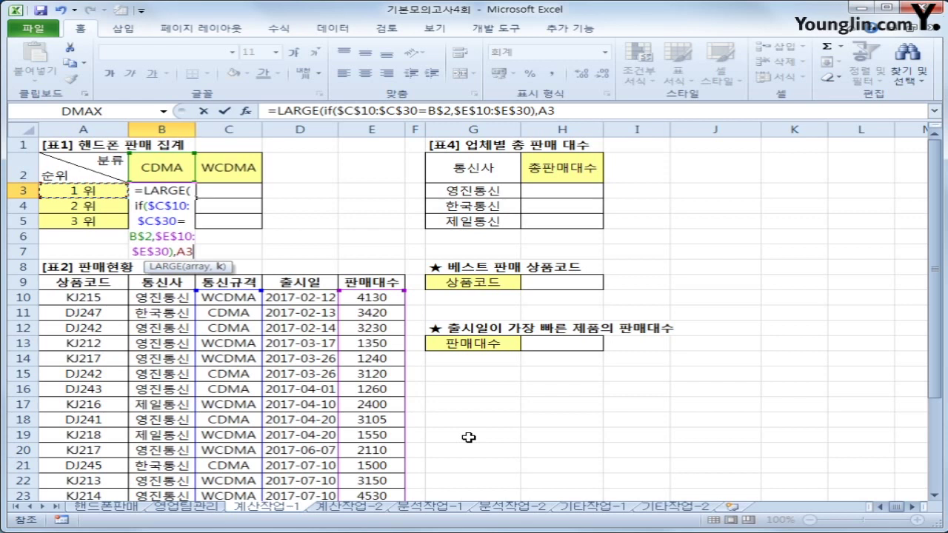
key("F4")
key("F4")
key("F4")
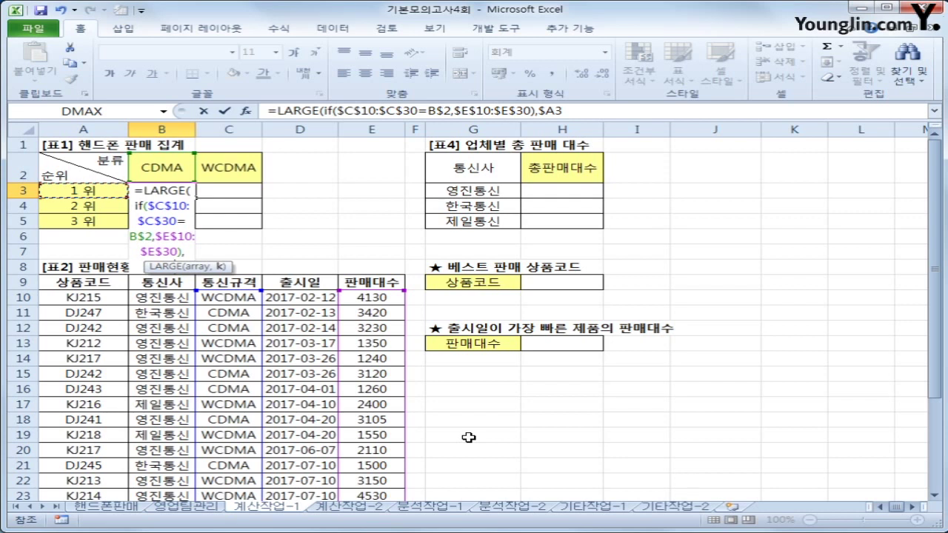
type(")")
key("ctrl+shift+Return")
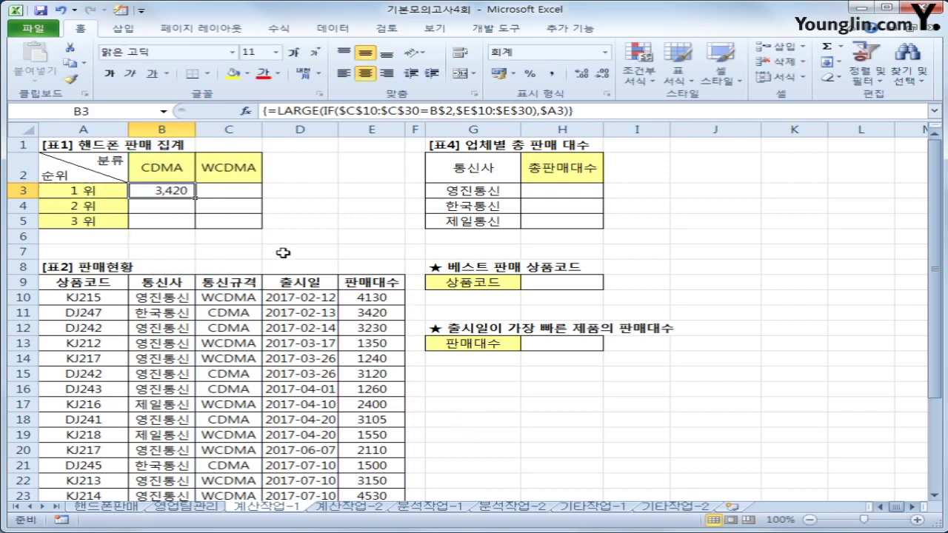
Step: Copy B3's ranking formula to B3:C5, giving CDMA 3,420/3,230/3,120 and WCDMA 4,530/4,130/3,280
left_click_drag(195, 197, 251, 229)
left_click(246, 222)
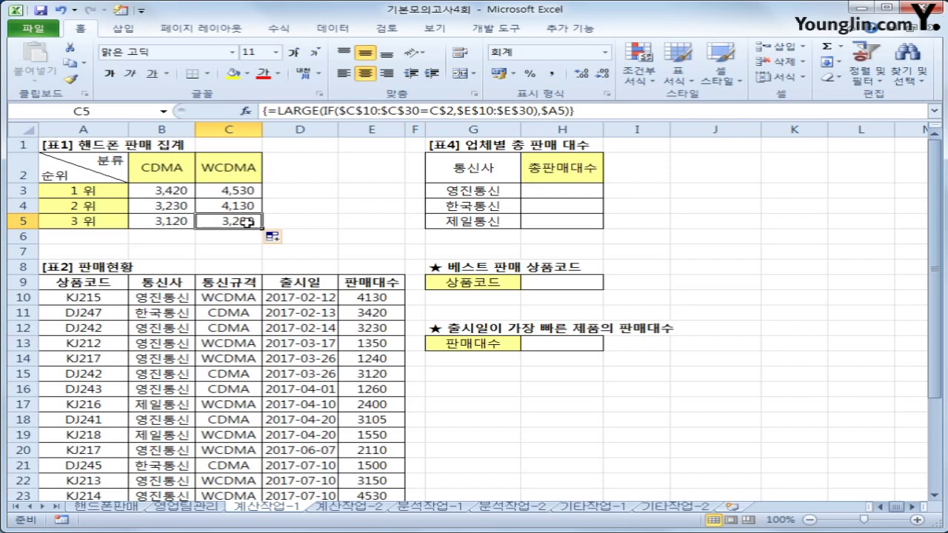
left_click(566, 190)
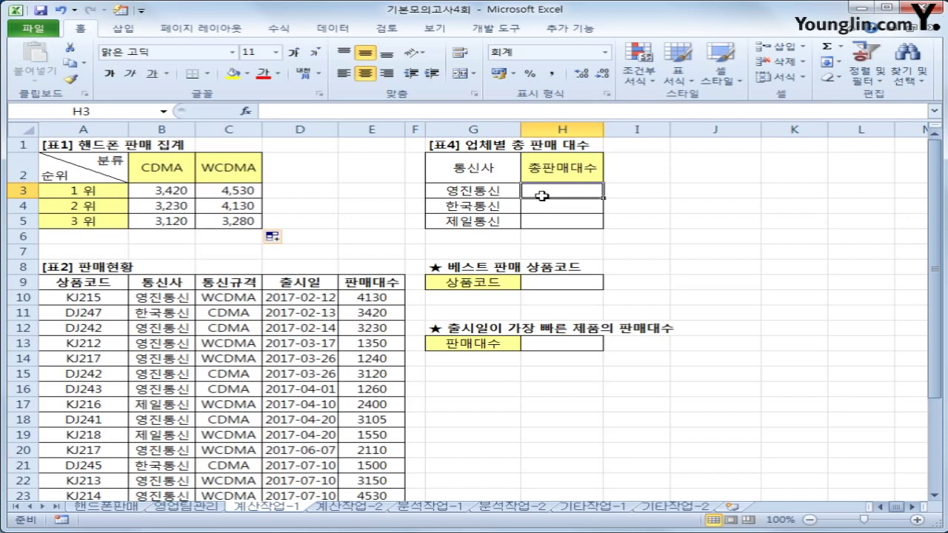
Step: Start H3's formula as =SUM(($B$10:$B$30=G3)* comparing companies to 영진통신
type("=sumz")
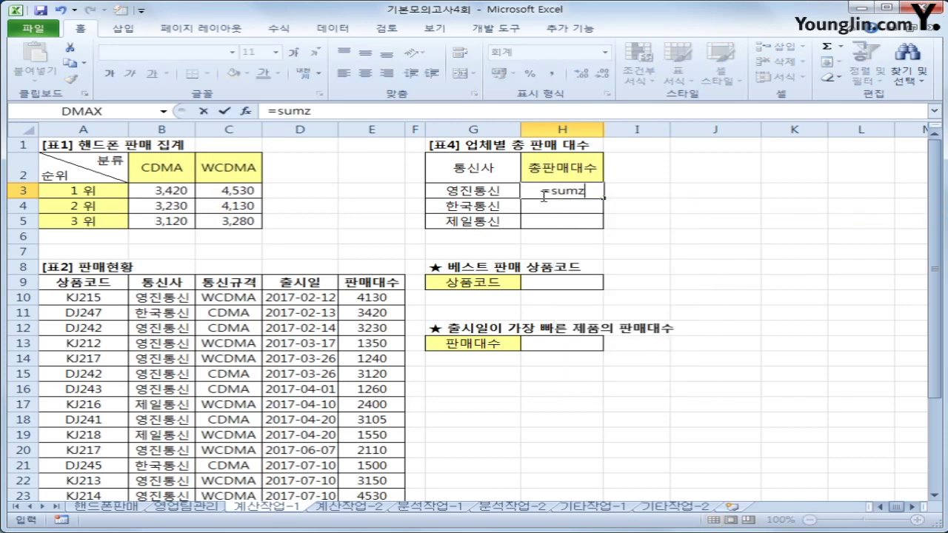
key("BackSpace")
key("Tab")
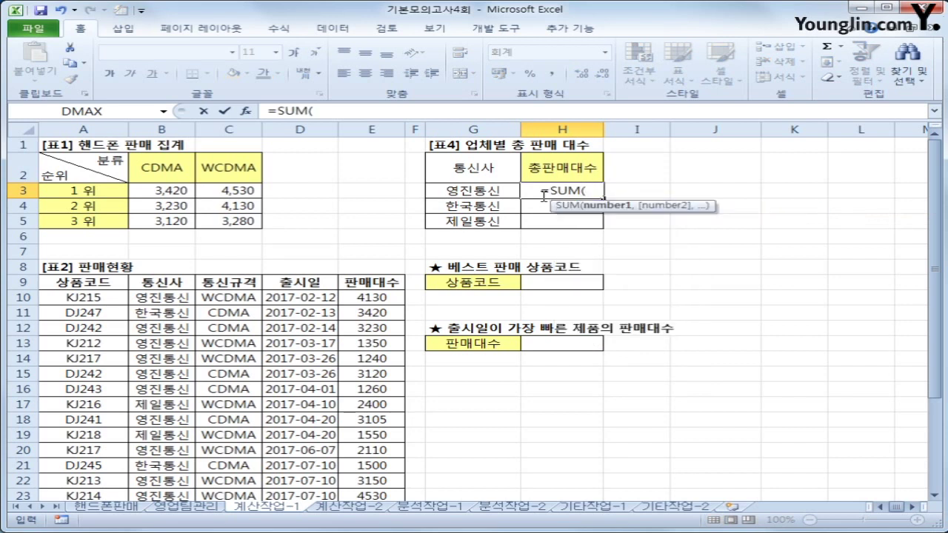
type("(")
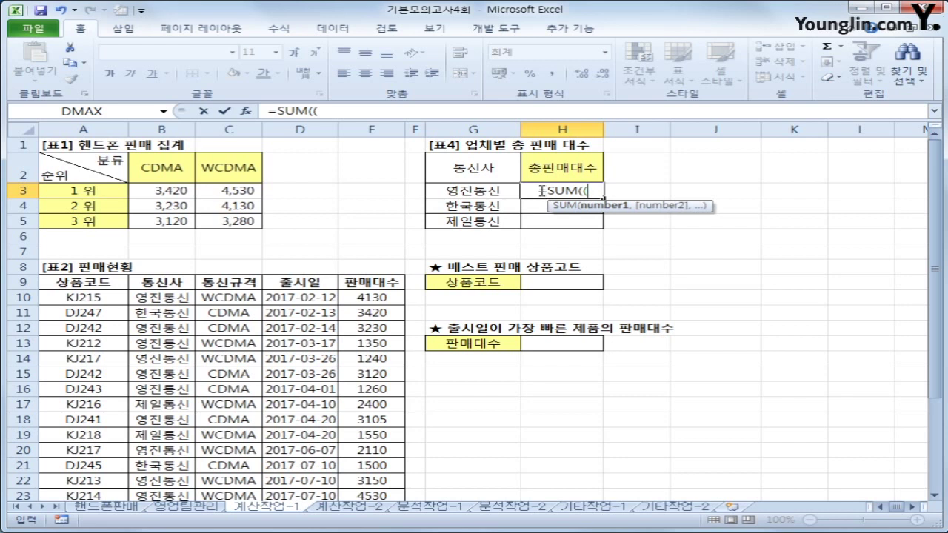
left_click_drag(157, 298, 170, 445)
key("F4")
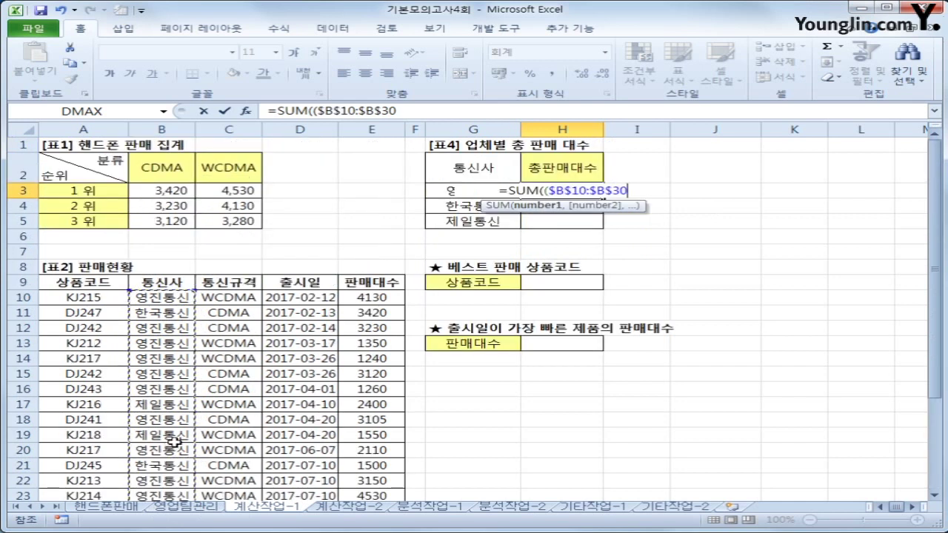
type("=")
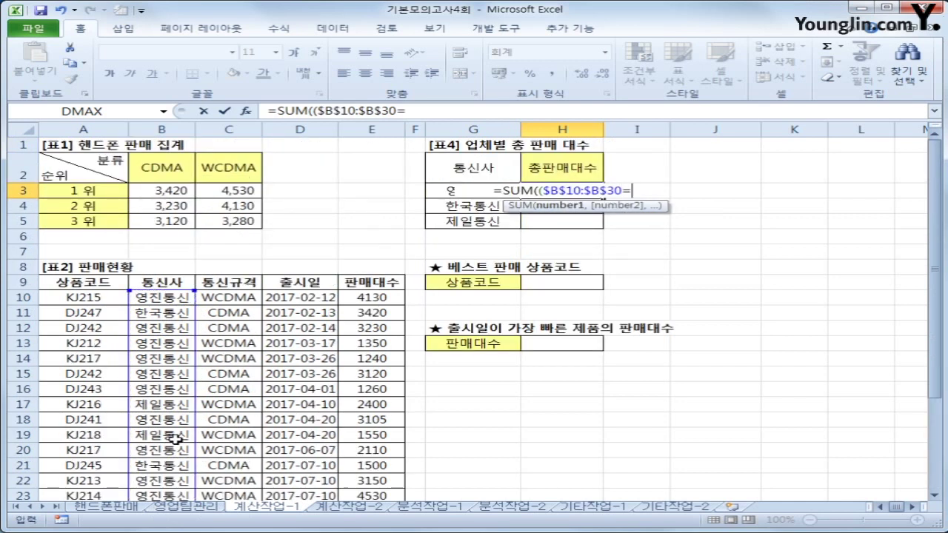
key("Left")
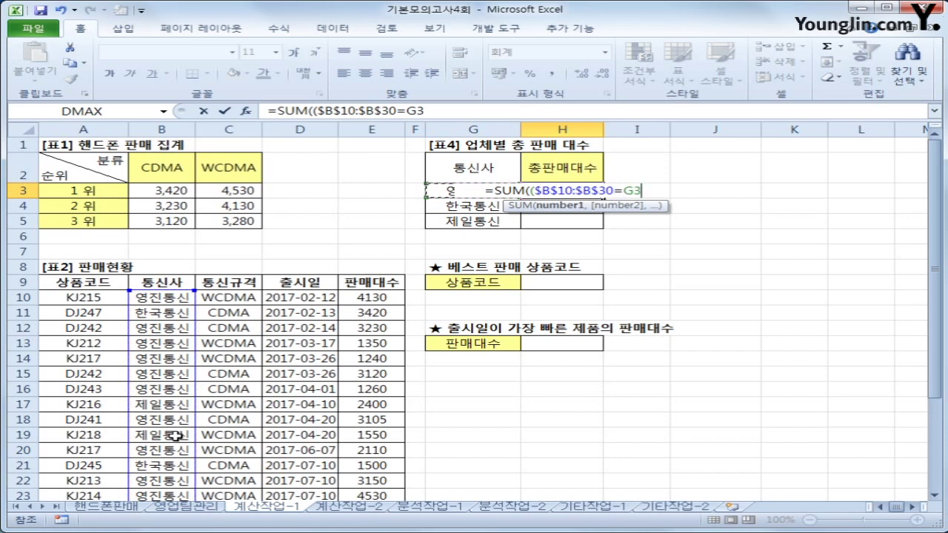
type(")*")
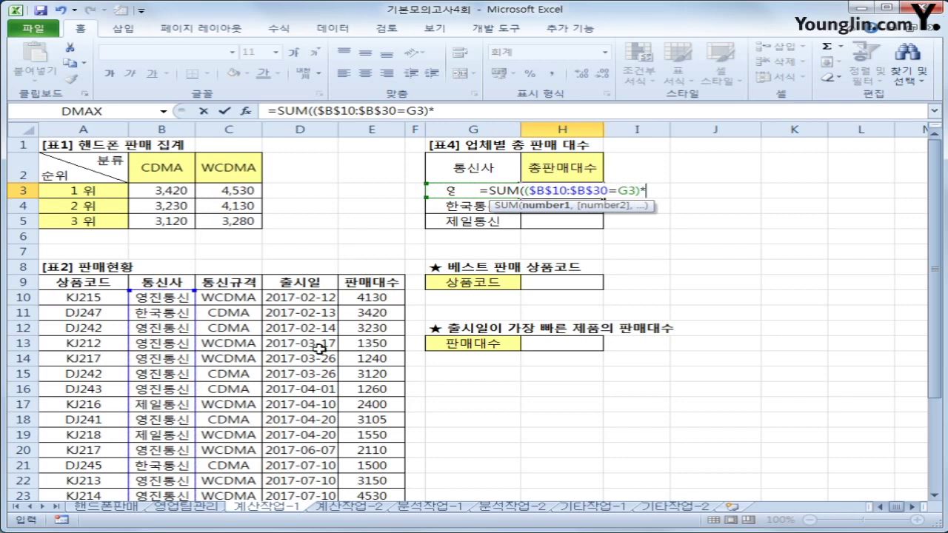
Step: Multiply by $E$10:$E$30, enter as an array formula totalling 29,685, and fill down to H5
left_click_drag(371, 301, 392, 454)
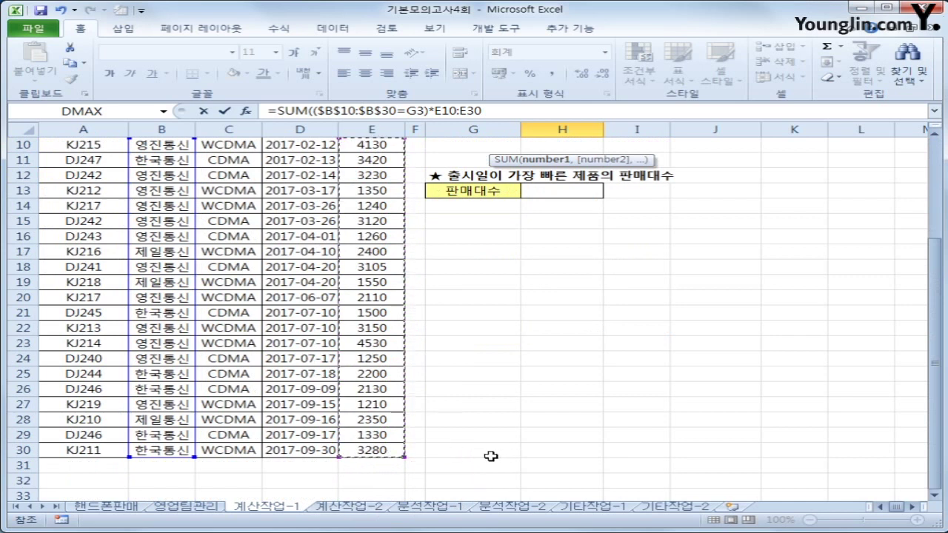
key("F4")
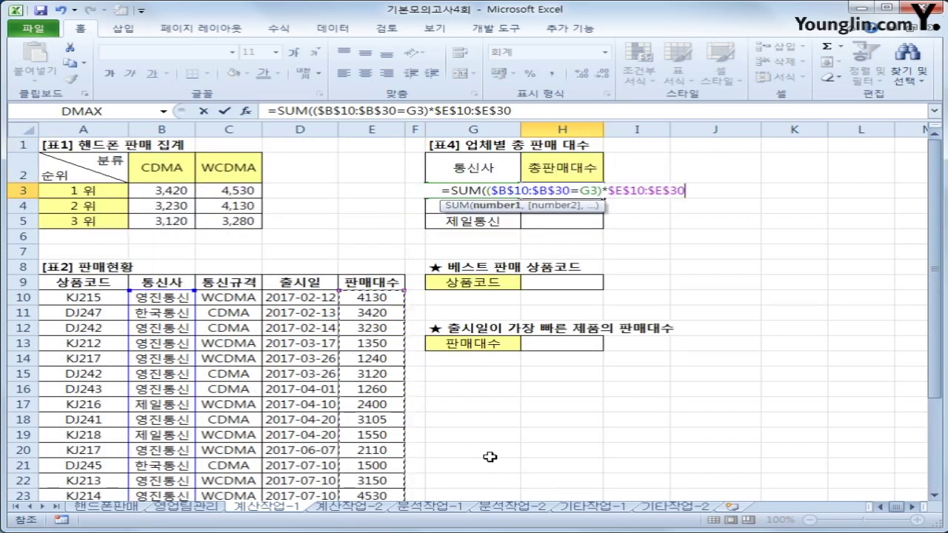
type(")")
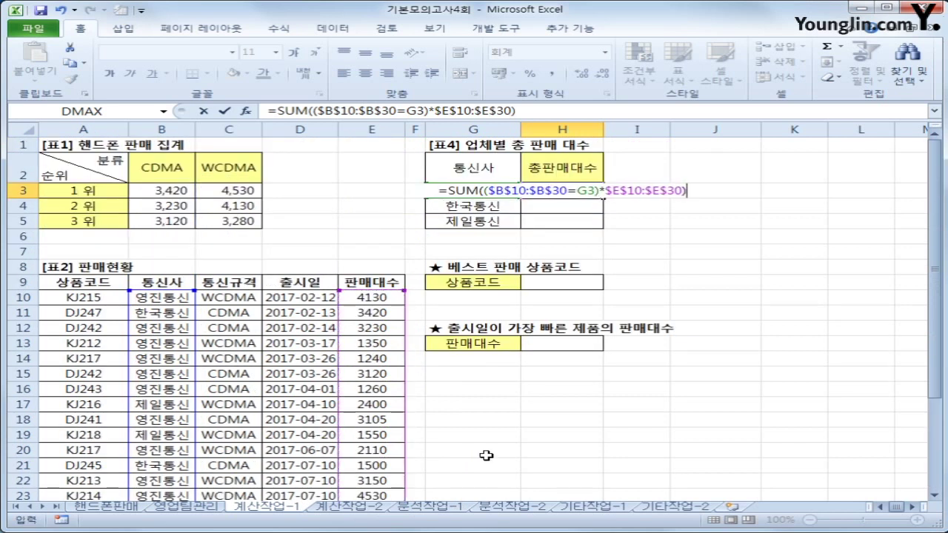
key("ctrl+shift+Return")
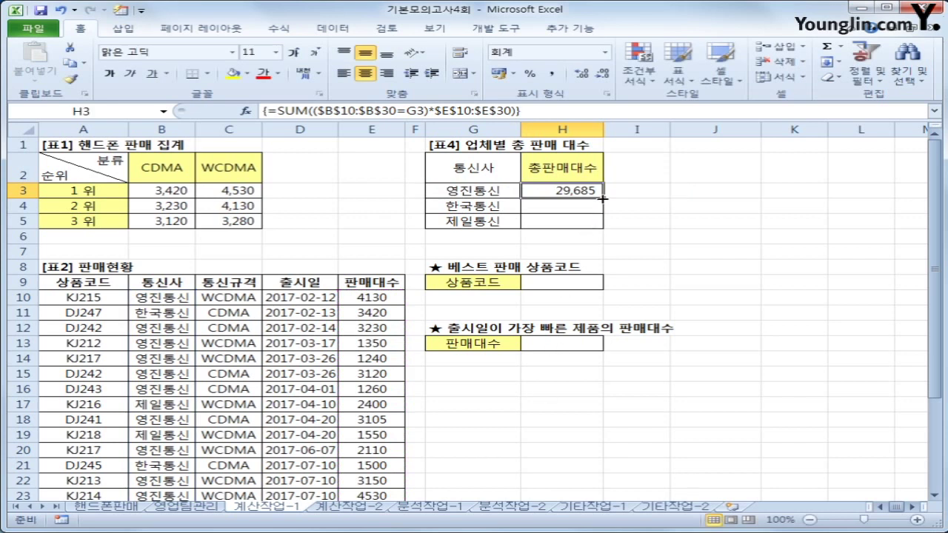
left_click_drag(603, 197, 592, 228)
left_click(592, 219)
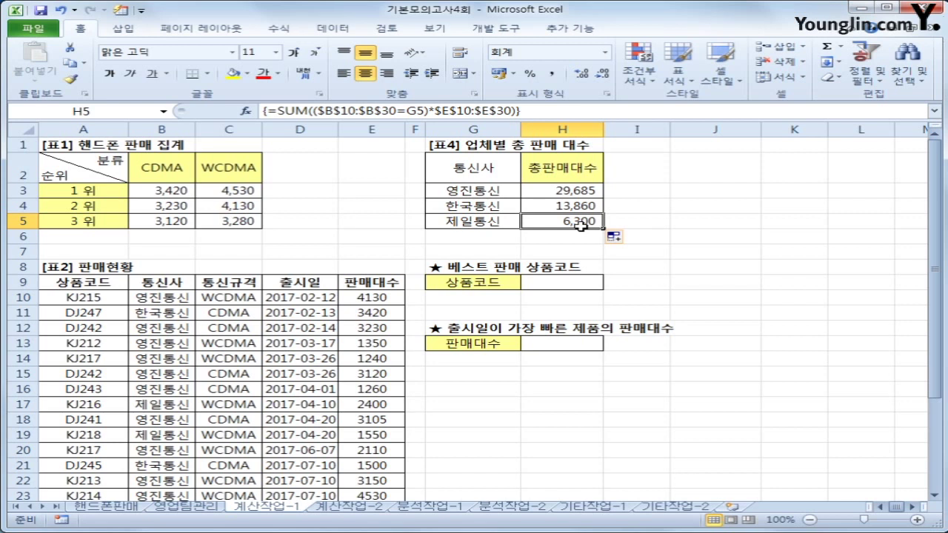
left_click(538, 282)
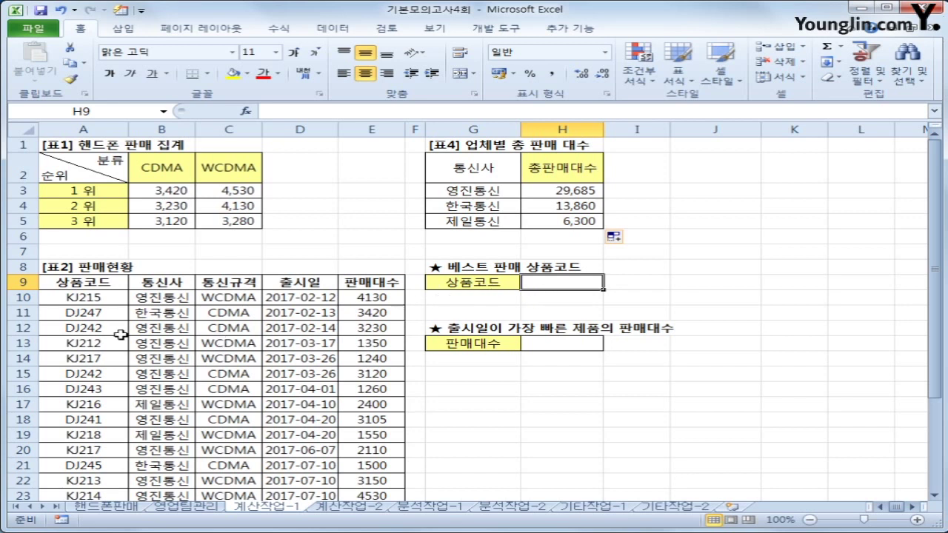
left_click_drag(88, 297, 80, 388)
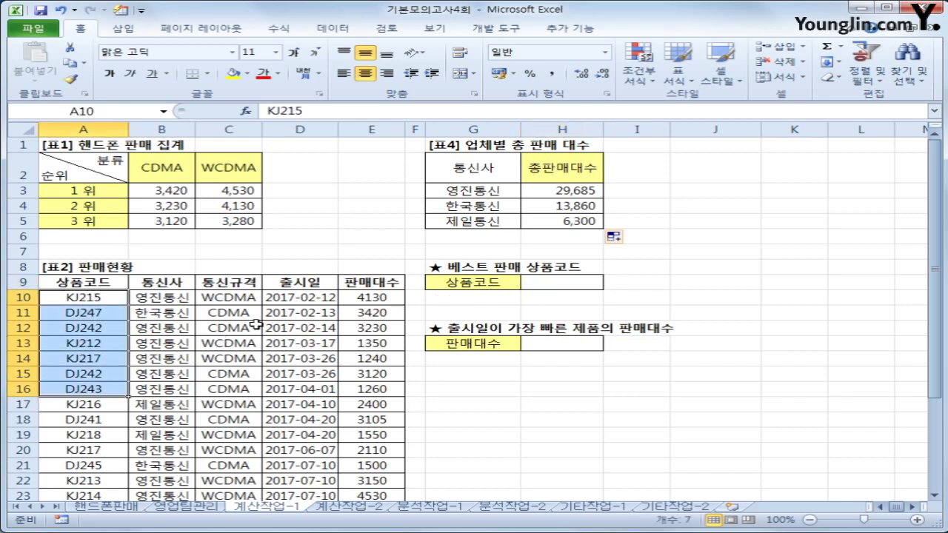
left_click(549, 287)
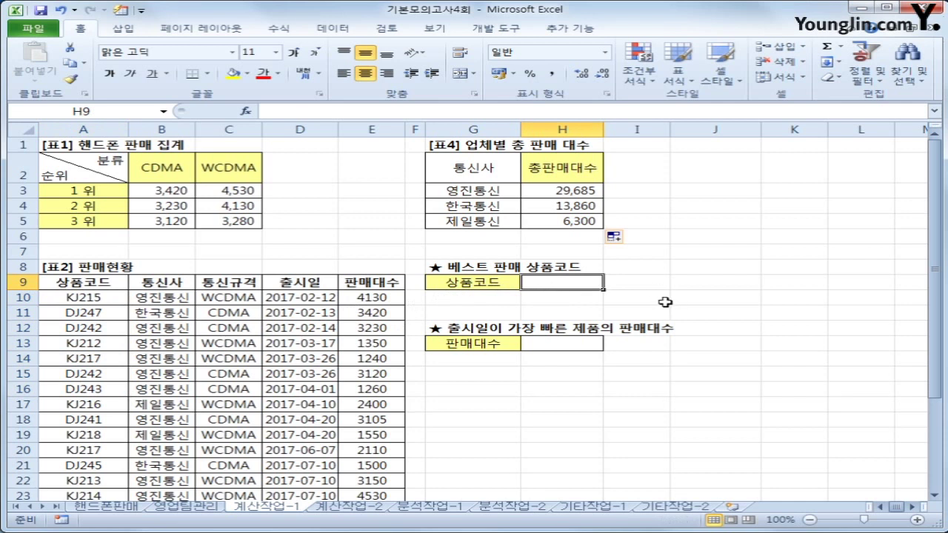
Step: Begin H9's formula with =INDEX(A10:A30, over the product codes
type("=INDEX(")
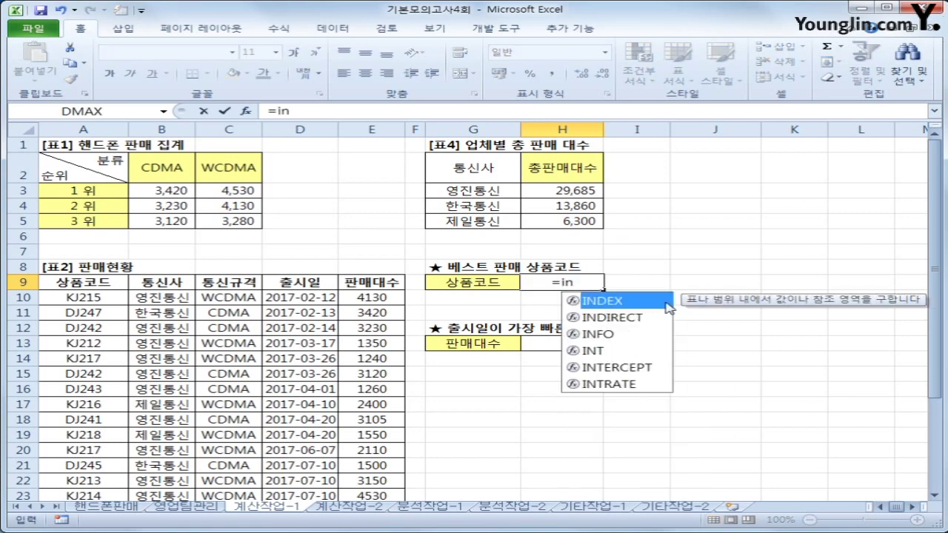
left_click_drag(85, 297, 80, 474)
type(",")
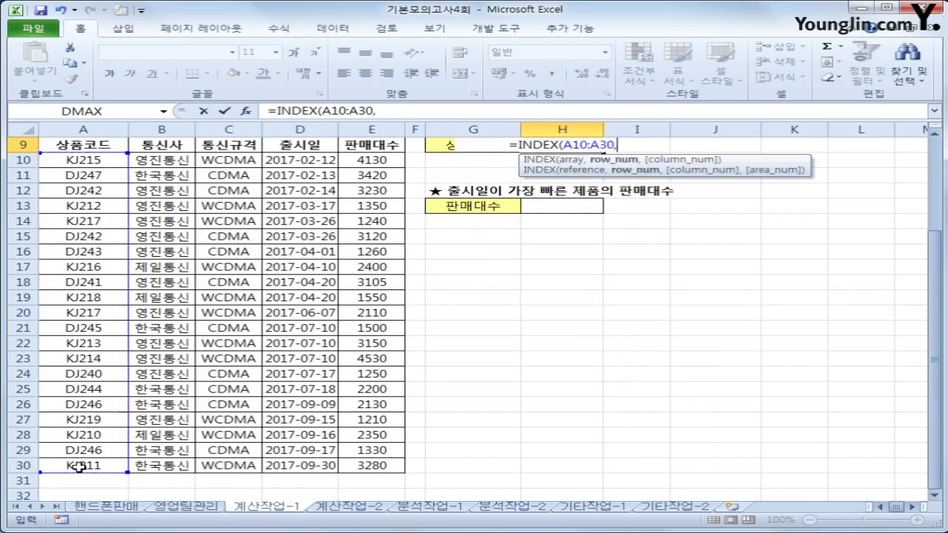
scroll(623, 416, "up", 1)
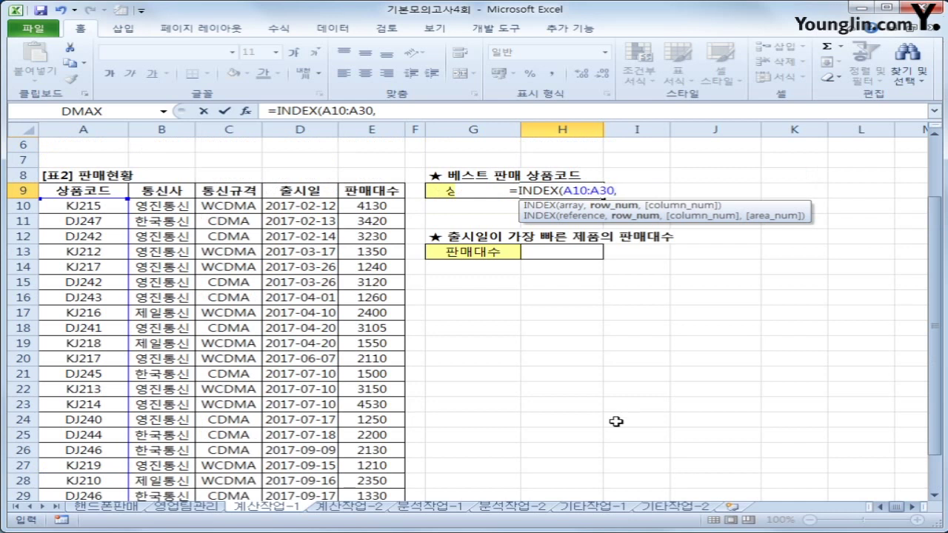
Step: Nest MATCH(MAX(IF( testing C10:C30="WCDMA" into the H9 formula
type("mat")
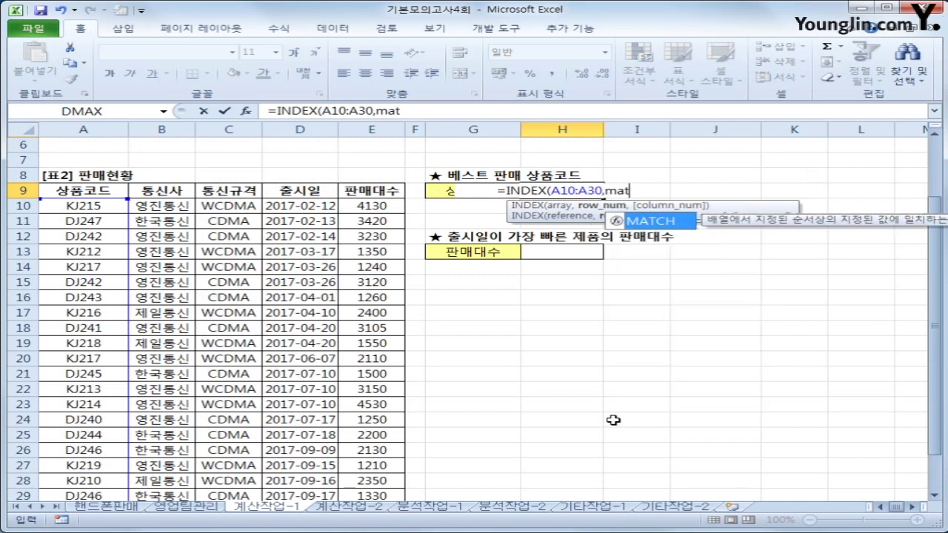
key("Tab")
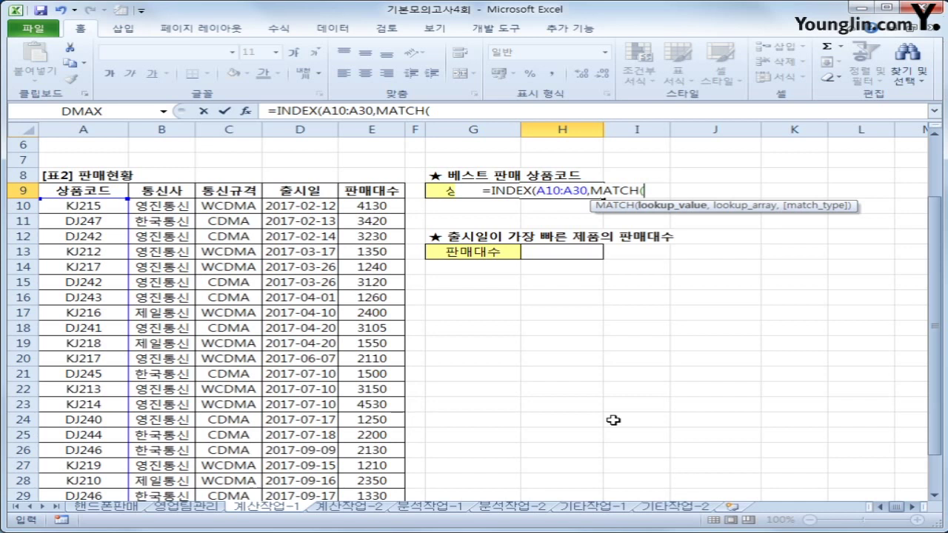
type("max(")
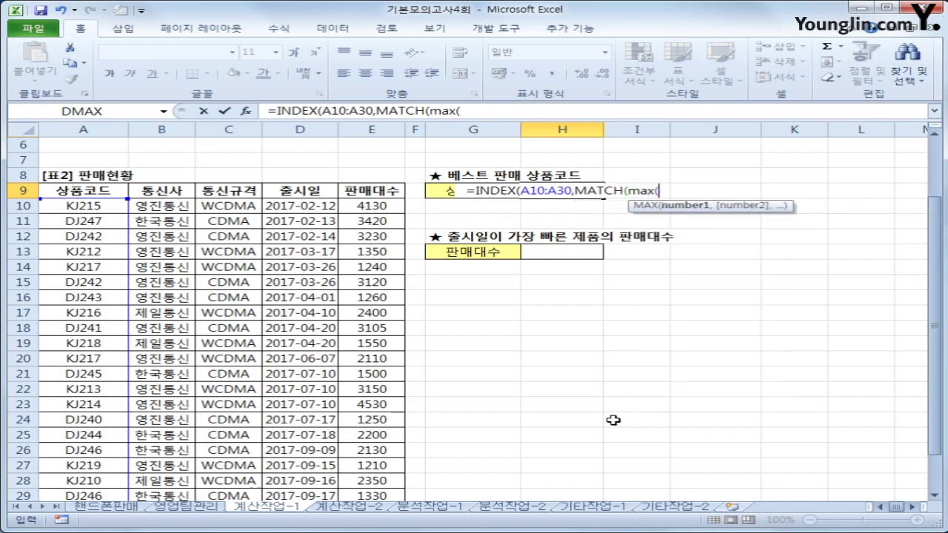
type("i")
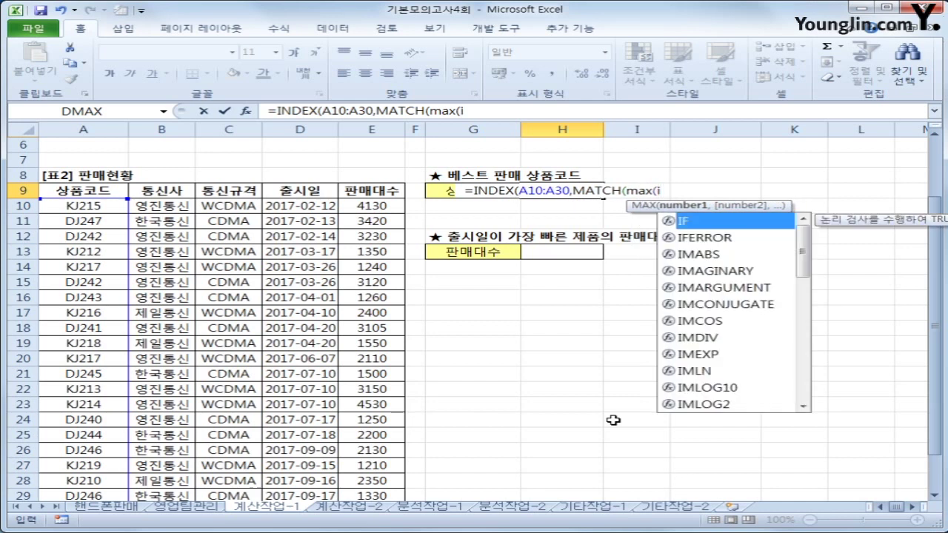
type("f")
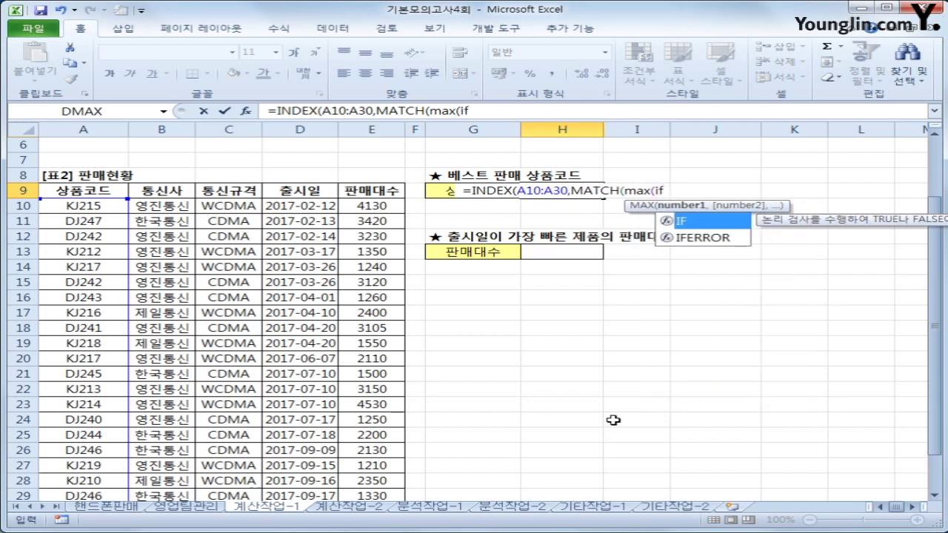
key("Tab")
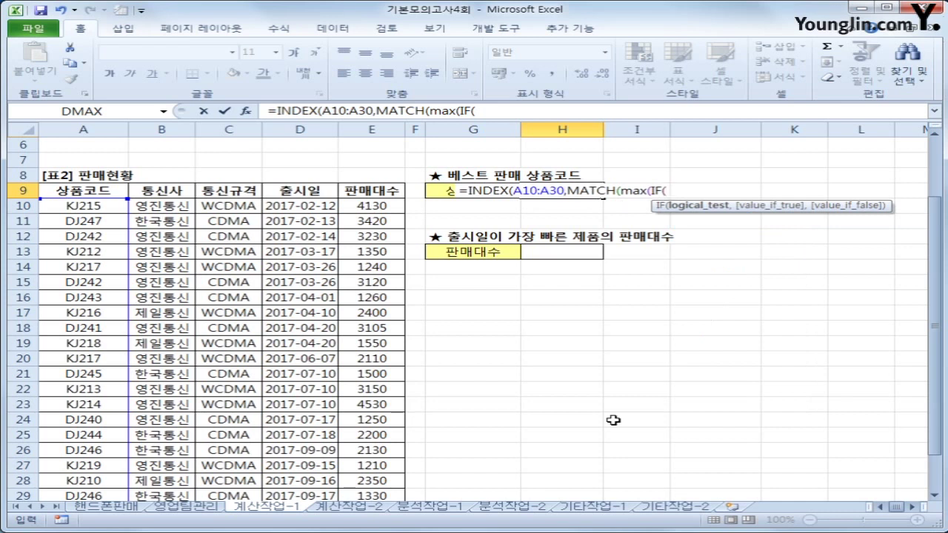
left_click(240, 209)
left_click_drag(239, 209, 235, 473)
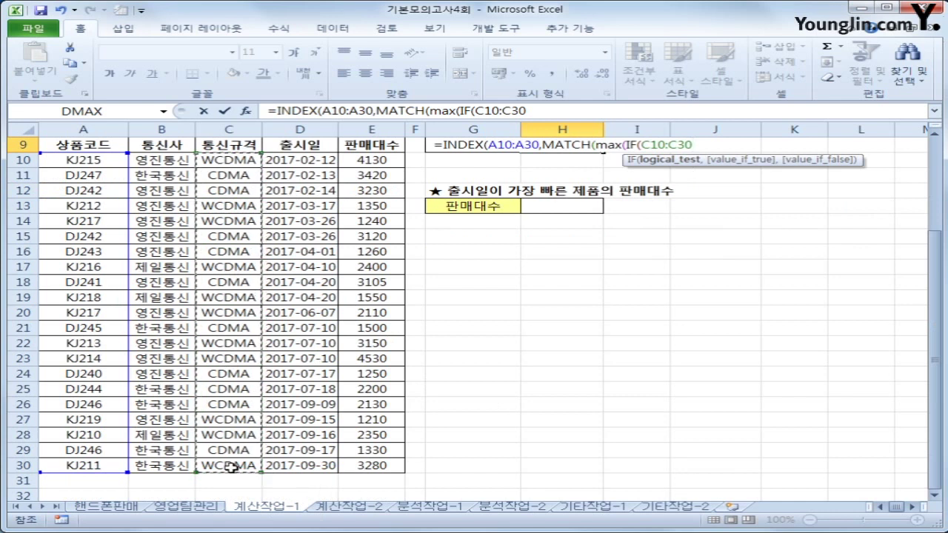
type("=\"")
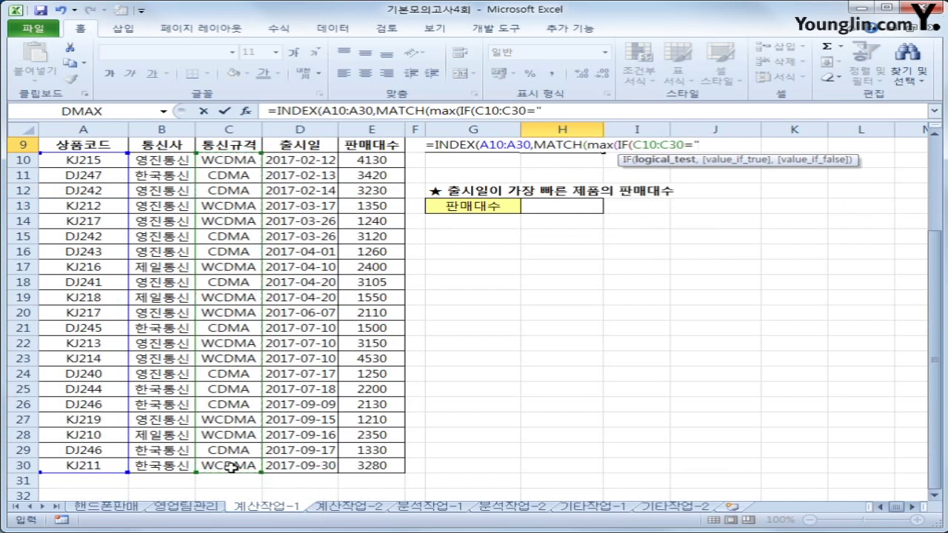
type("W")
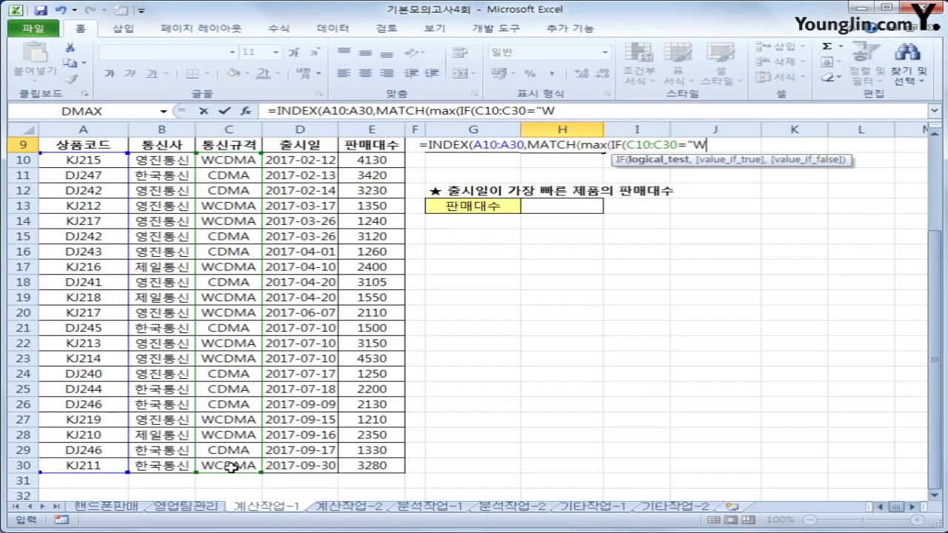
type("CD")
type("MA")
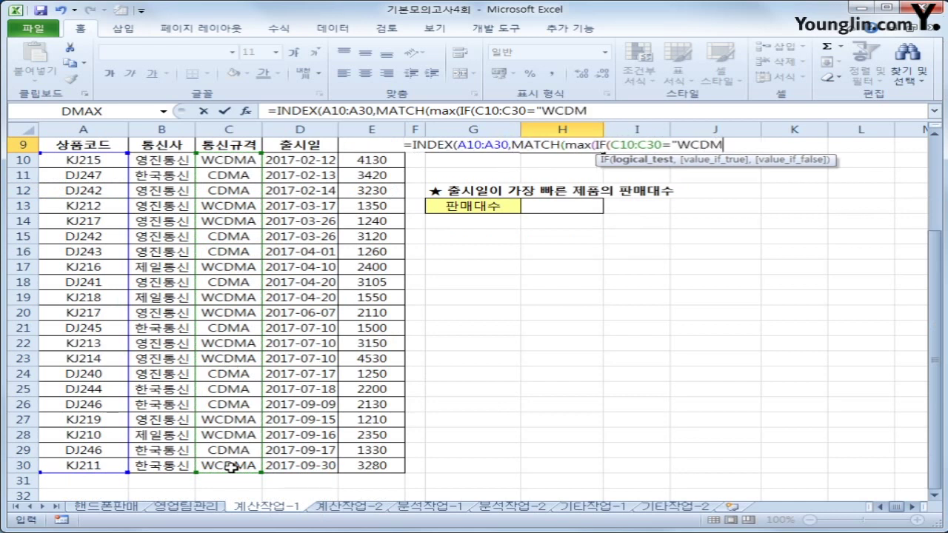
type("\"")
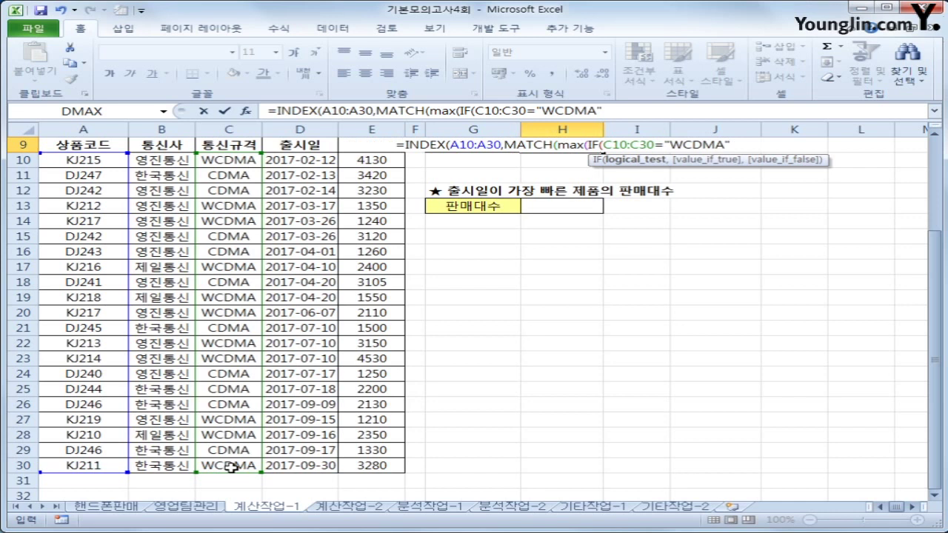
type(",")
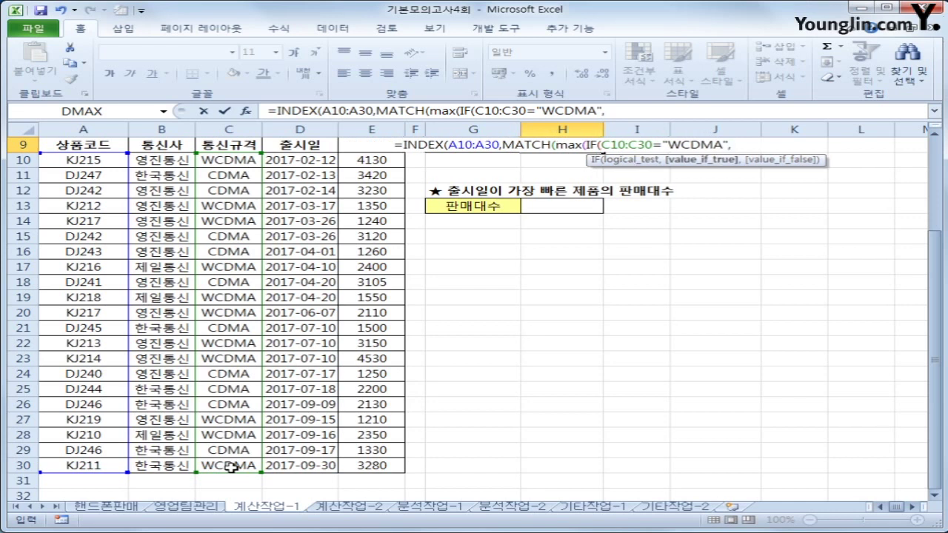
scroll(677, 290, "up", 2)
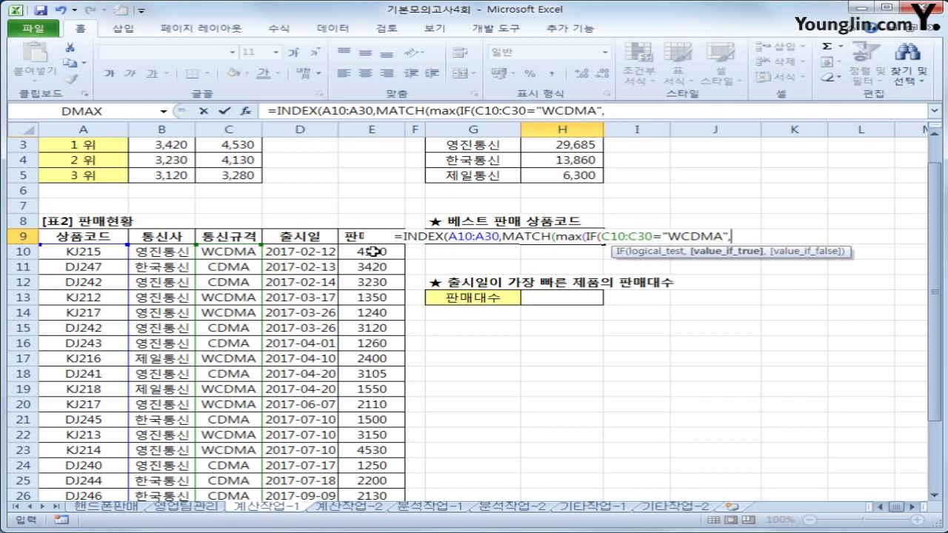
Step: Add E10:E30 as IF's true value and close the IF and MAX with '))'
left_click_drag(373, 251, 386, 453)
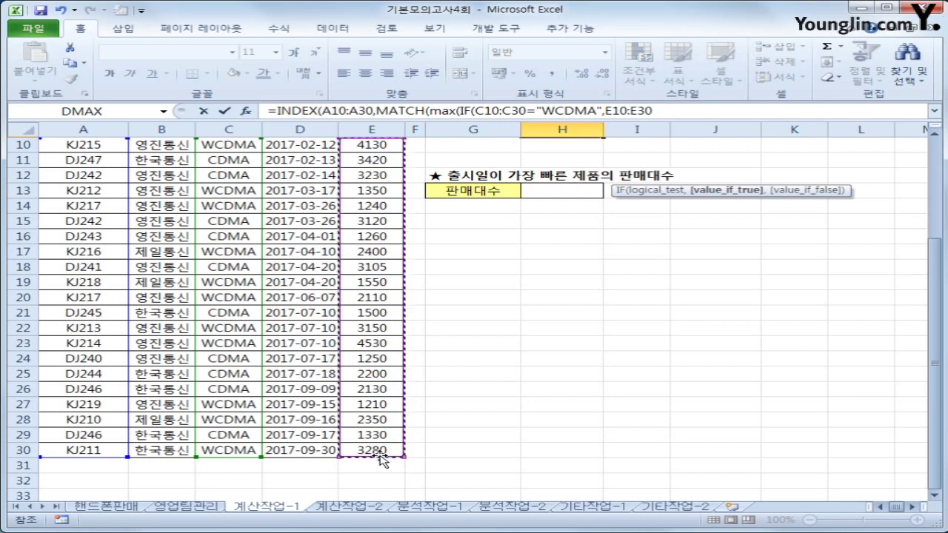
left_click(670, 112)
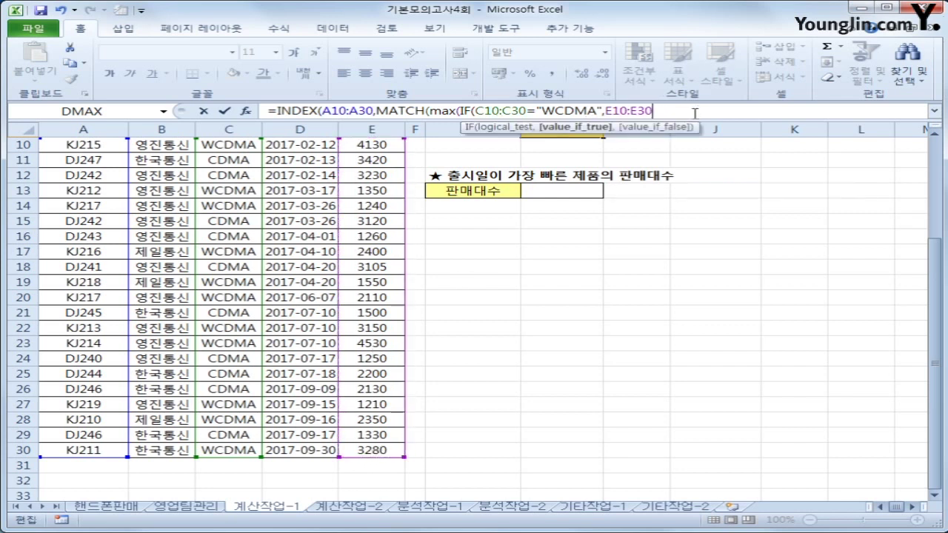
type(")")
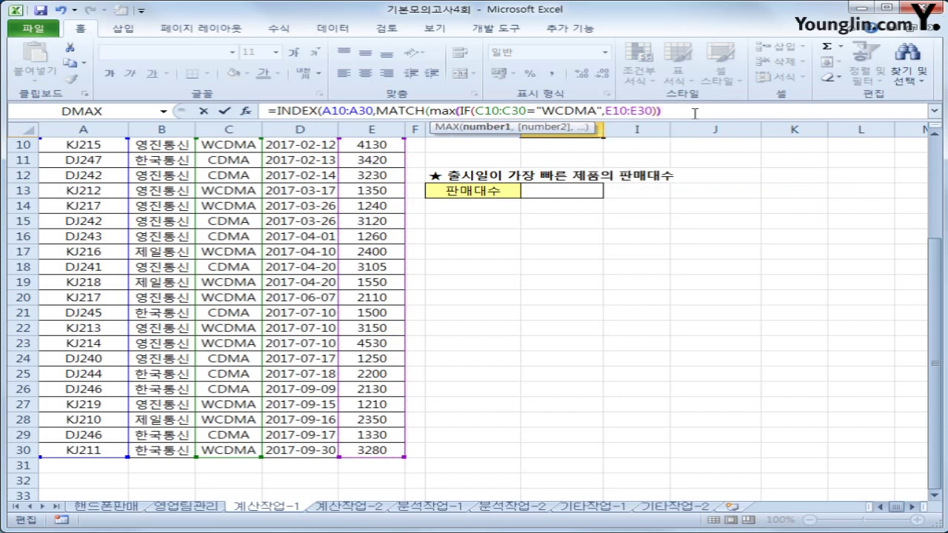
type(")")
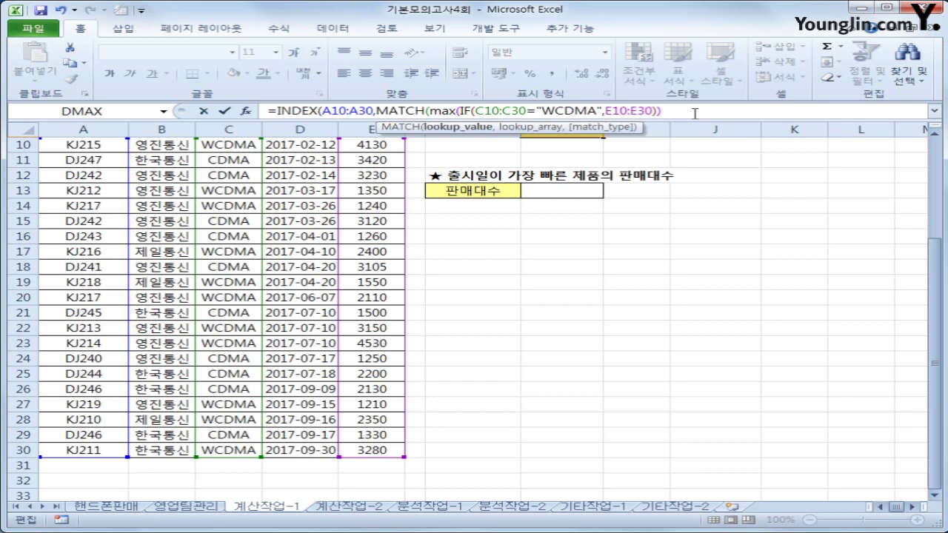
type(",")
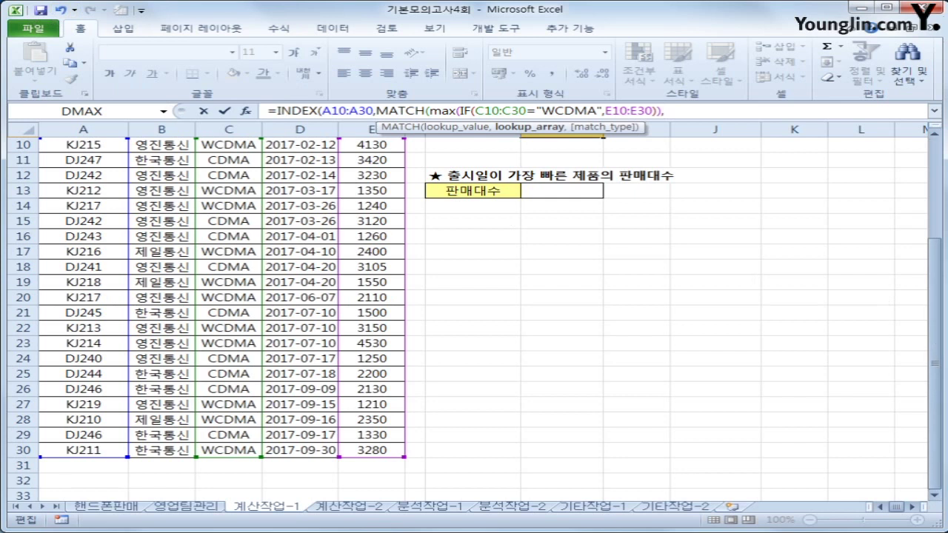
Step: Finish H9's MATCH with lookup array (C10:C30="WCDMA")*E10:E30 and match type 0, entered as an array formula
type("(")
left_click_drag(937, 256, 938, 242)
left_click_drag(238, 207, 251, 461)
type("=\"")
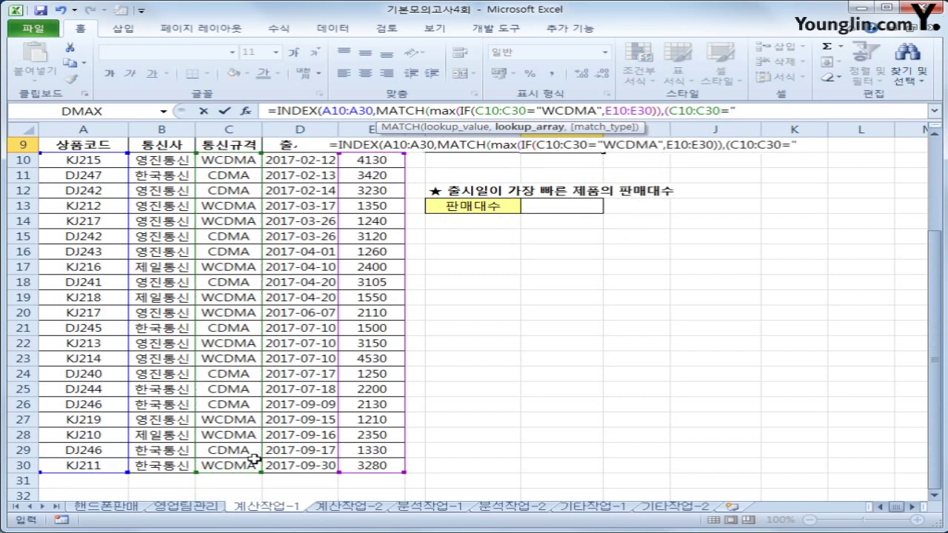
type("WCDMA")
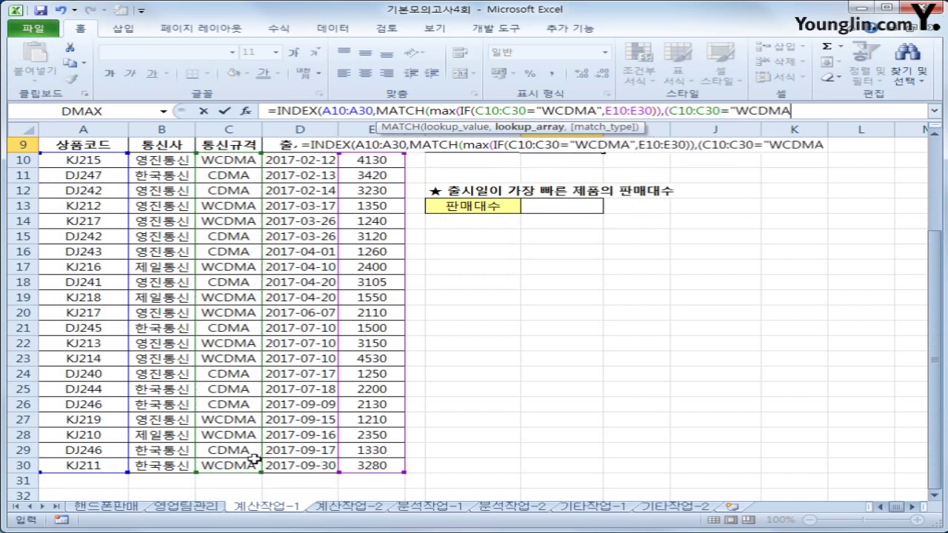
type("\"")
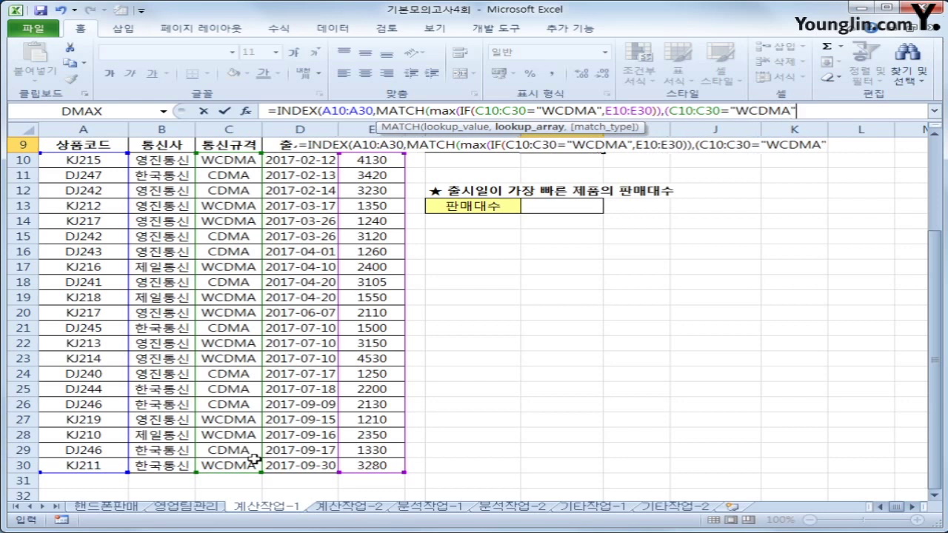
type(")*")
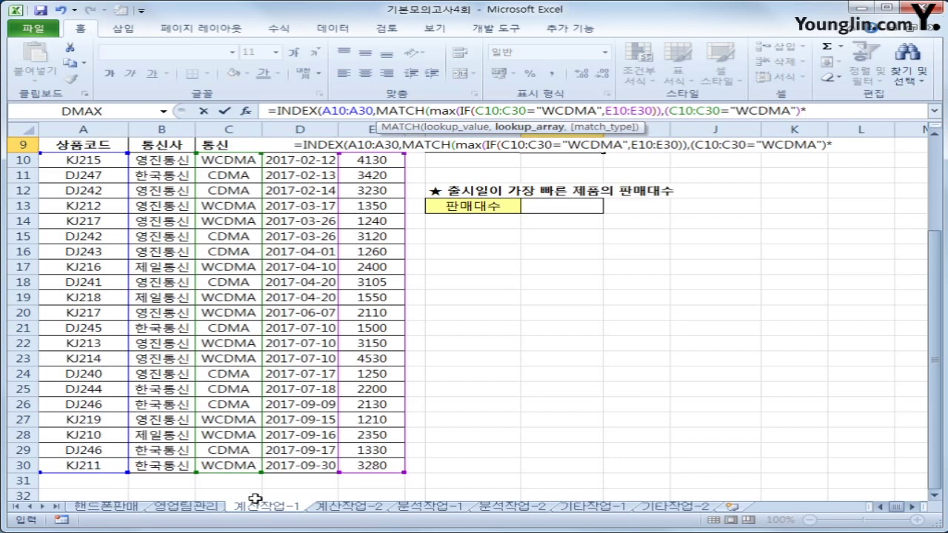
left_click_drag(368, 166, 374, 467)
type(",")
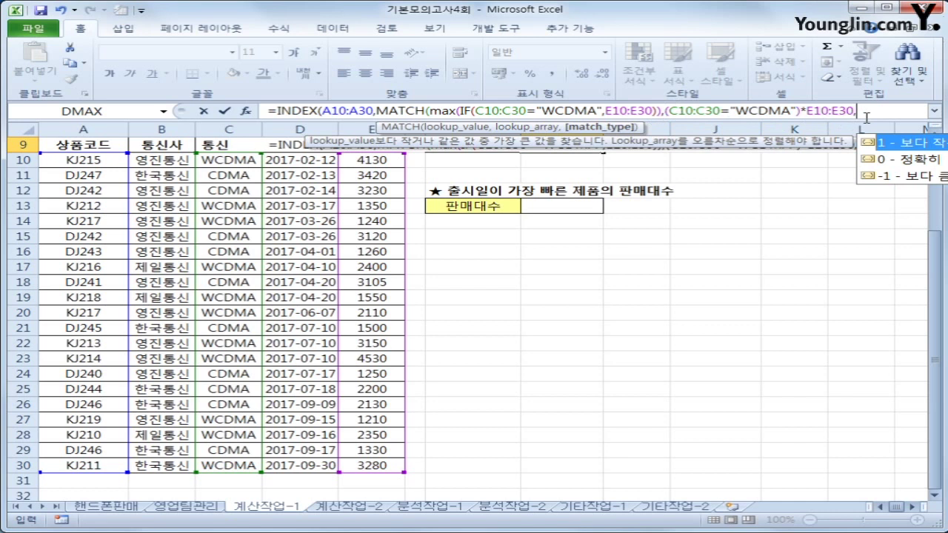
type("0")
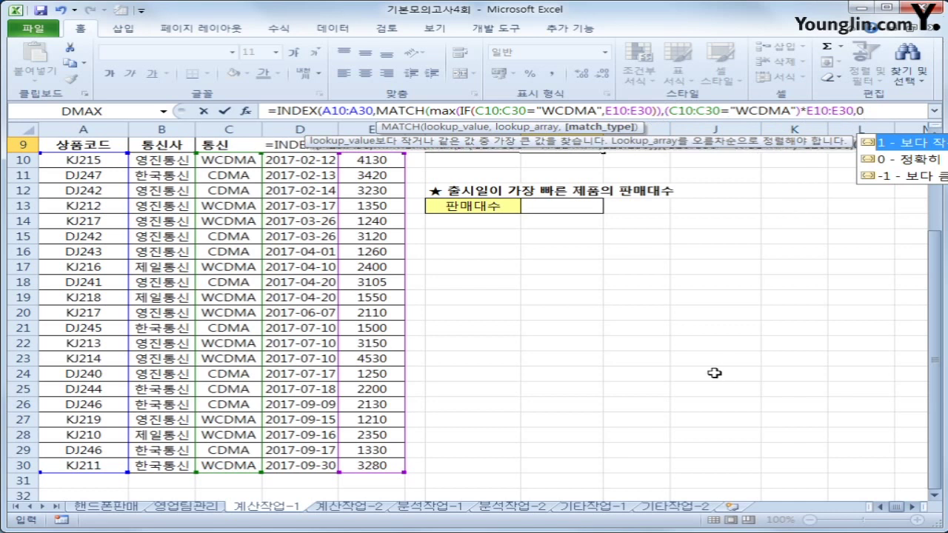
type(")")
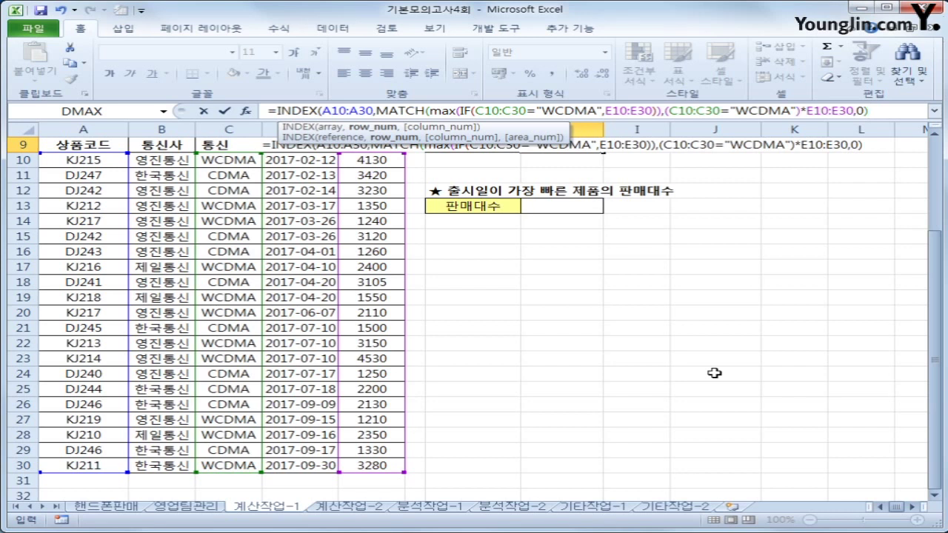
type(")")
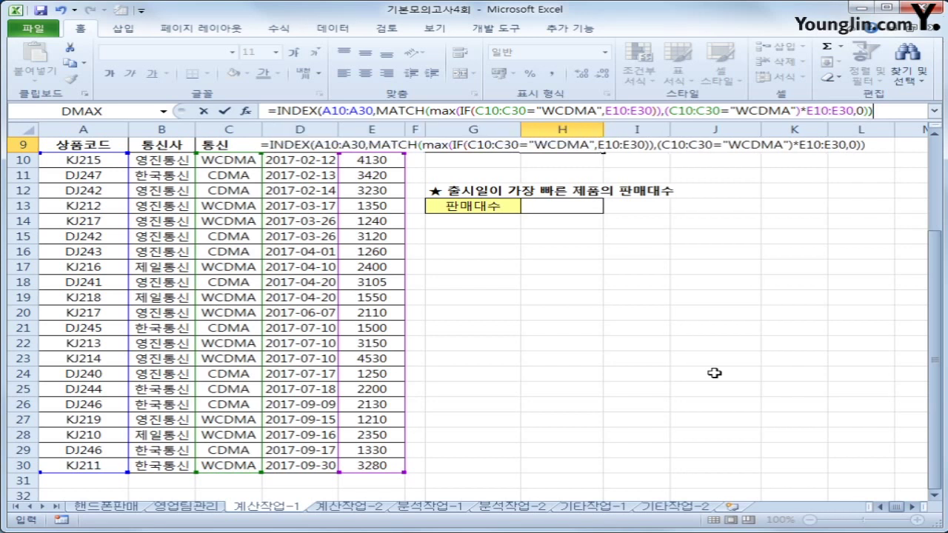
key("ctrl+shift+Return")
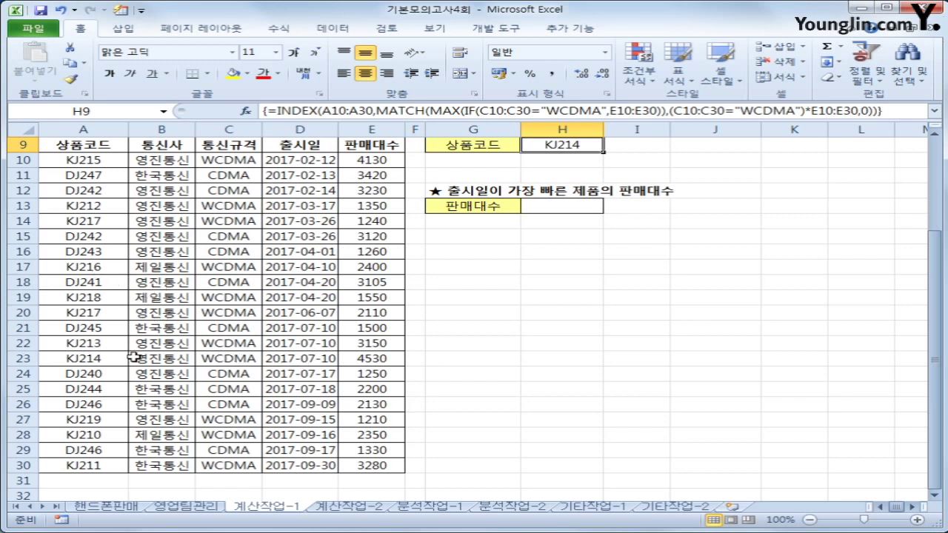
left_click_drag(107, 354, 380, 357)
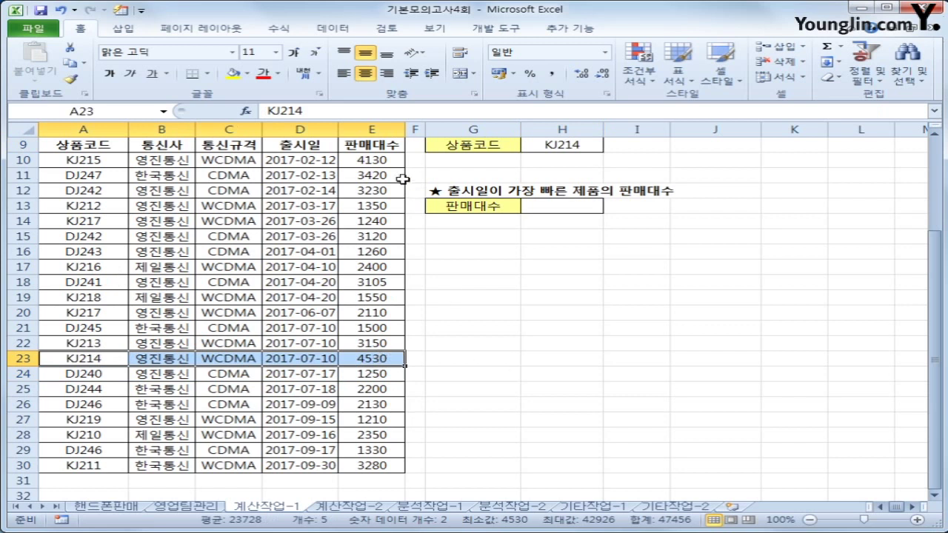
left_click(369, 158)
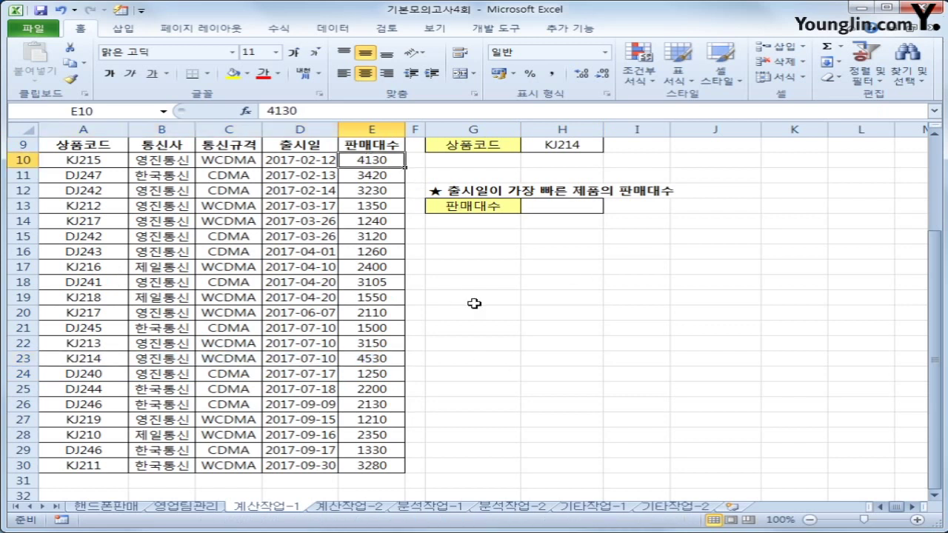
left_click_drag(369, 358, 50, 357)
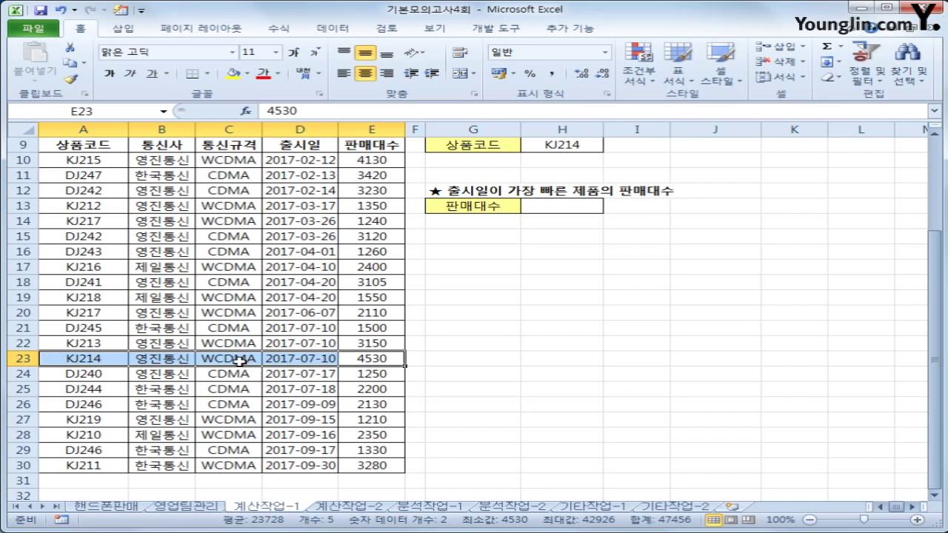
scroll(545, 279, "up", 2)
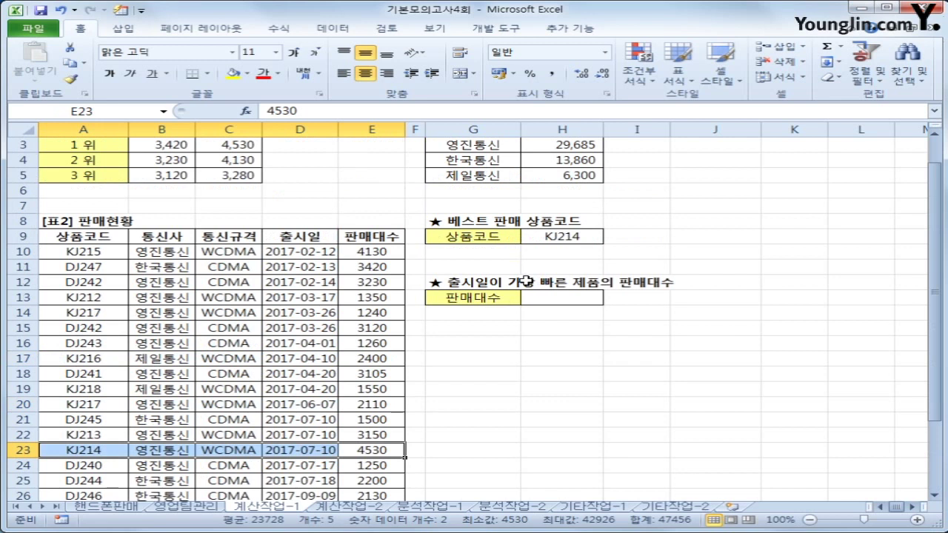
left_click(562, 301)
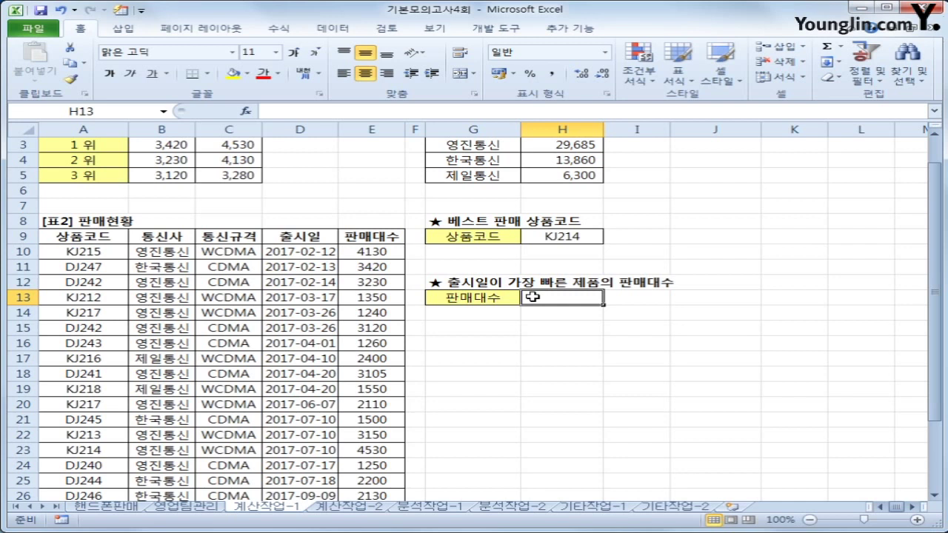
Step: Enter =VLOOKUP(MIN(D10:D30),D10:E30,2,0) in H13 so it returns 4130
type("=vl")
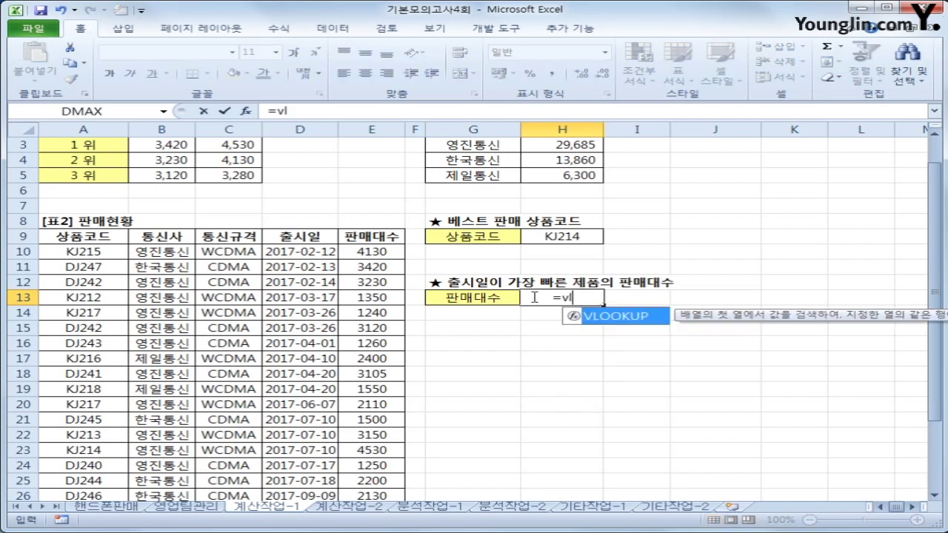
key("Tab")
type("min(")
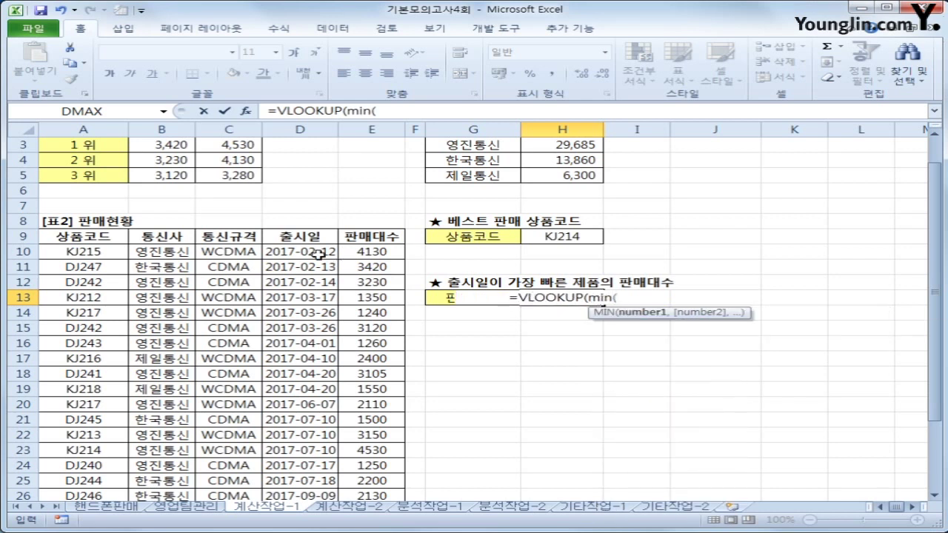
left_click_drag(318, 252, 318, 474)
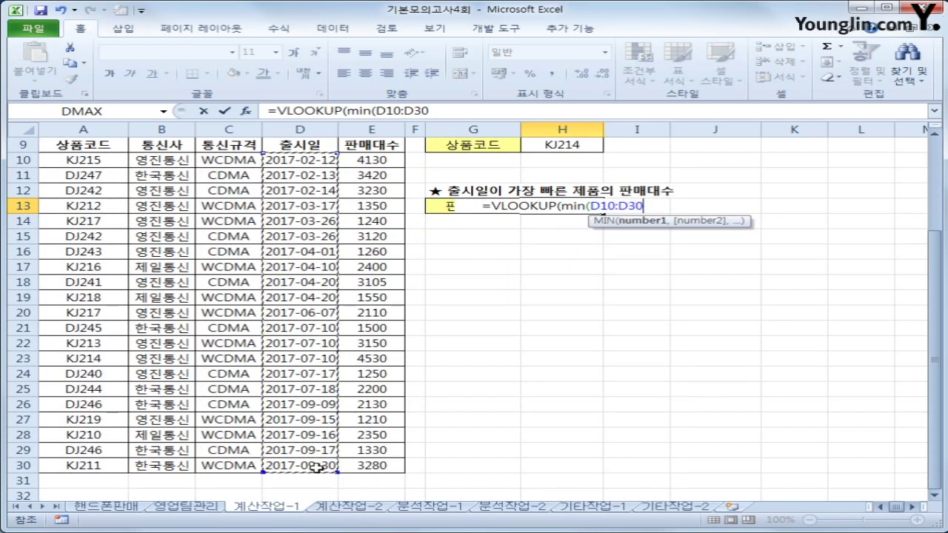
type("),")
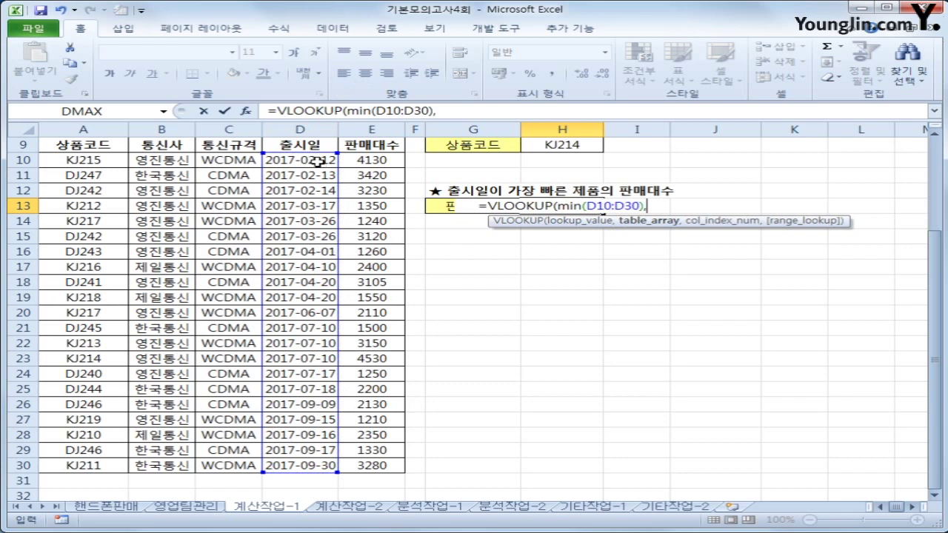
left_click_drag(317, 160, 377, 464)
type(",")
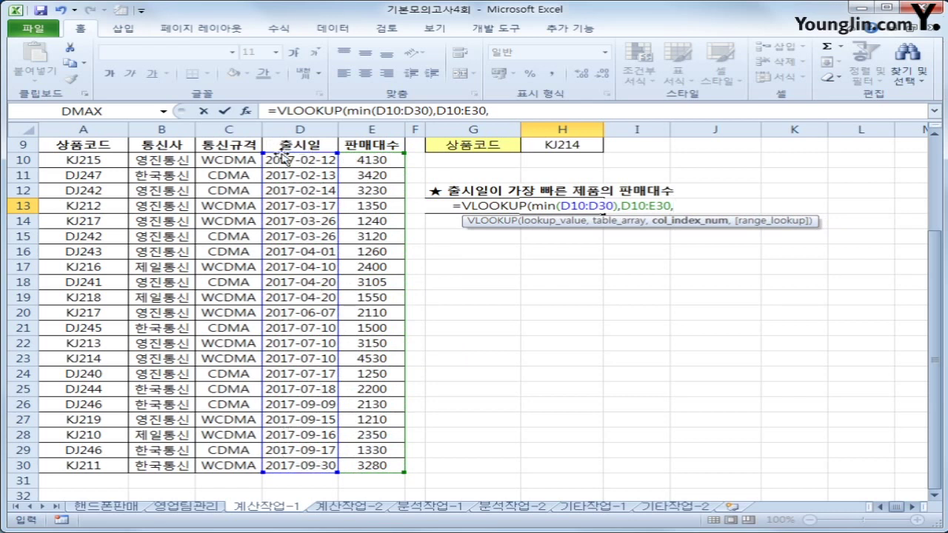
type("2")
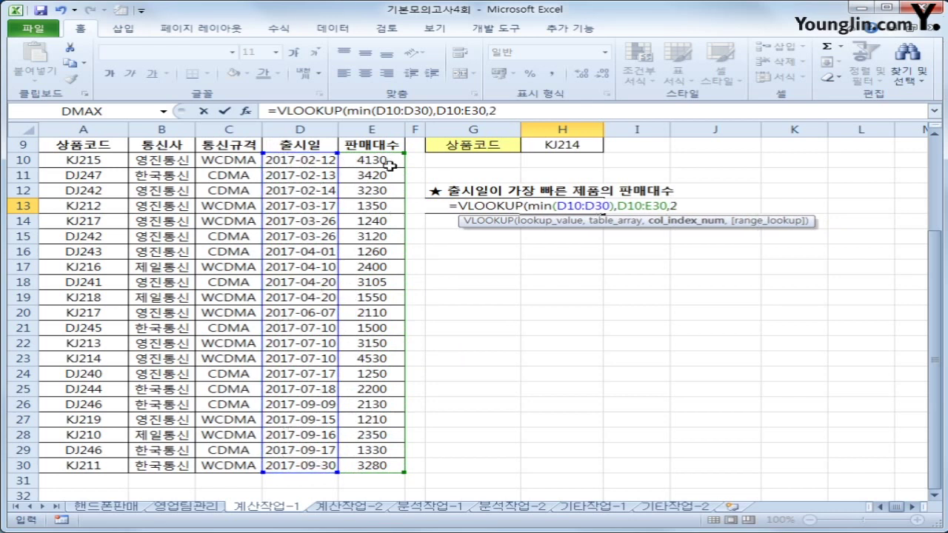
type(",")
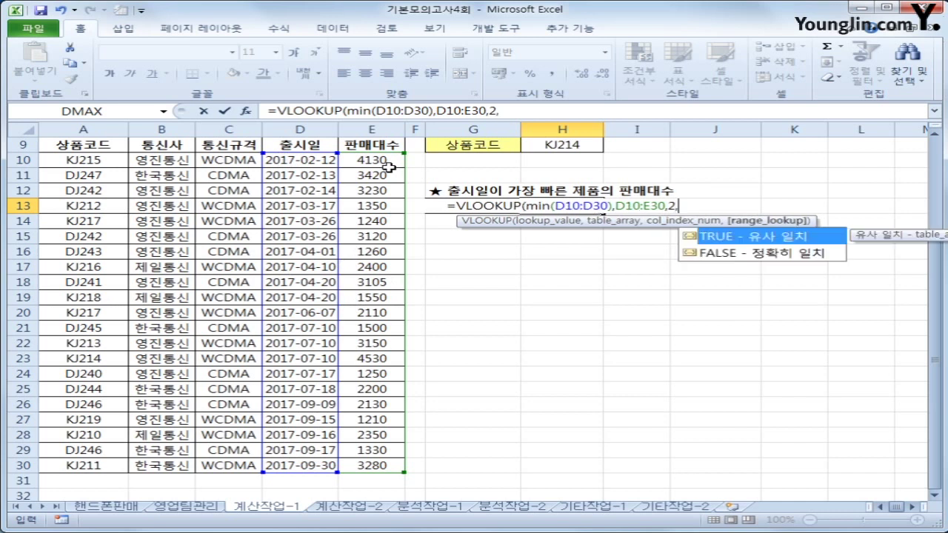
type("0")
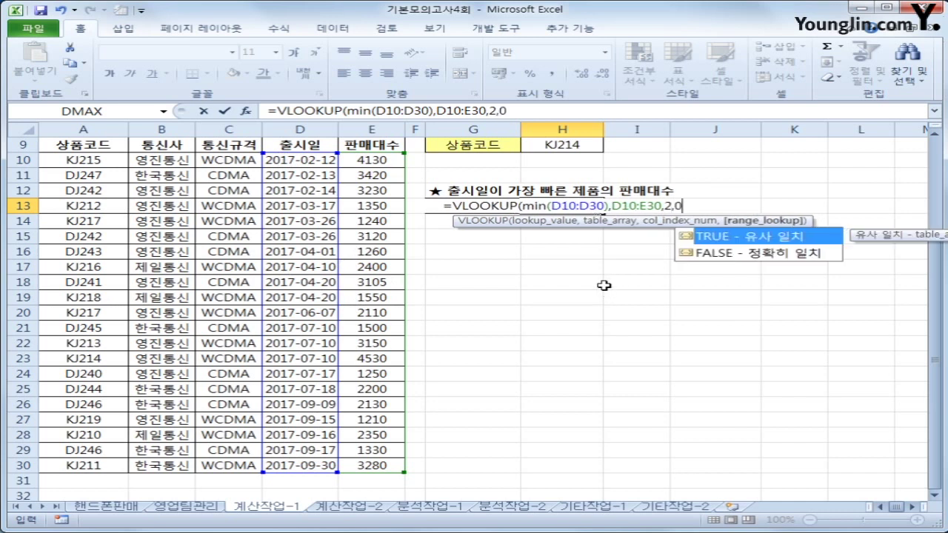
type(")")
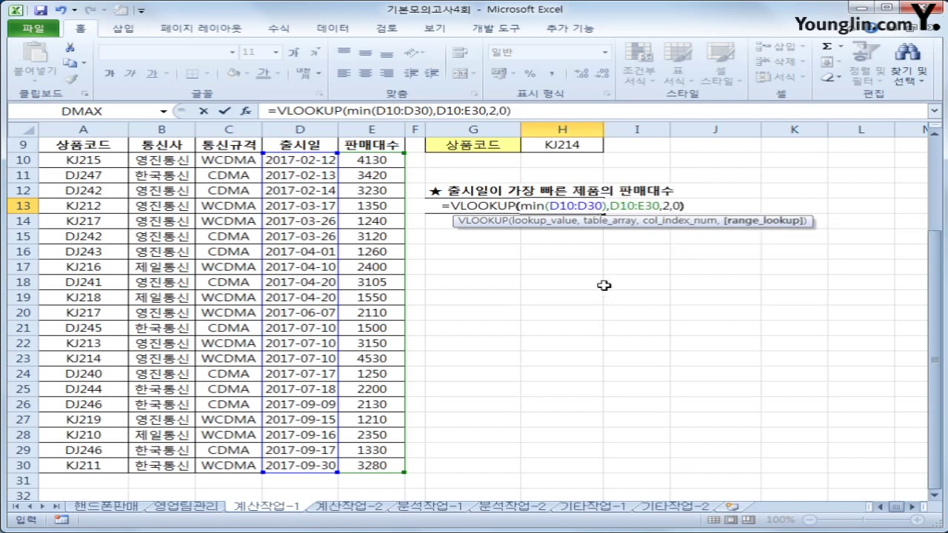
key("Return")
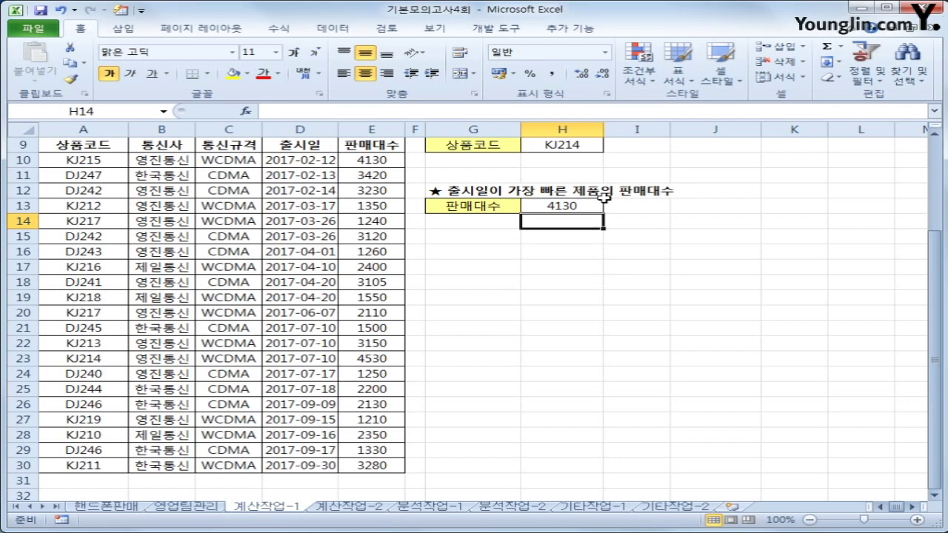
left_click(570, 205)
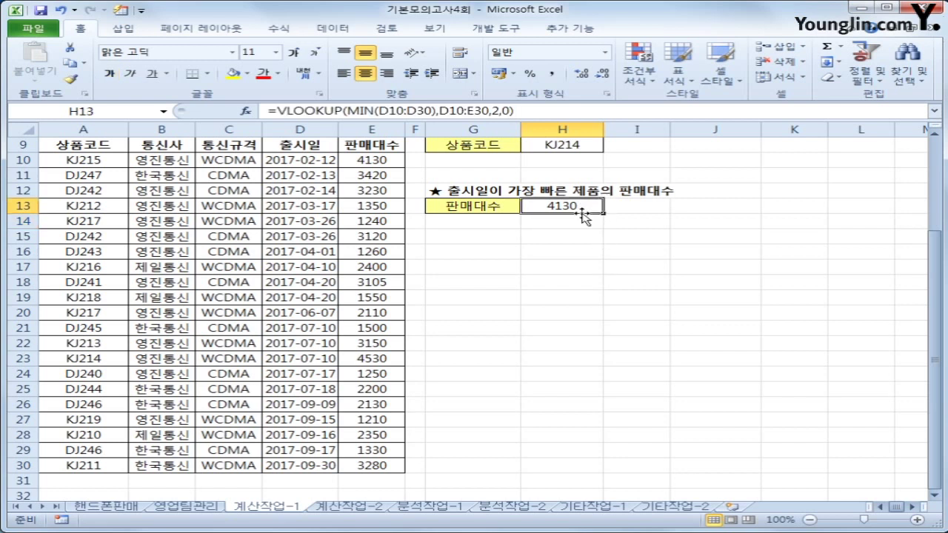
scroll(584, 216, "up", 3)
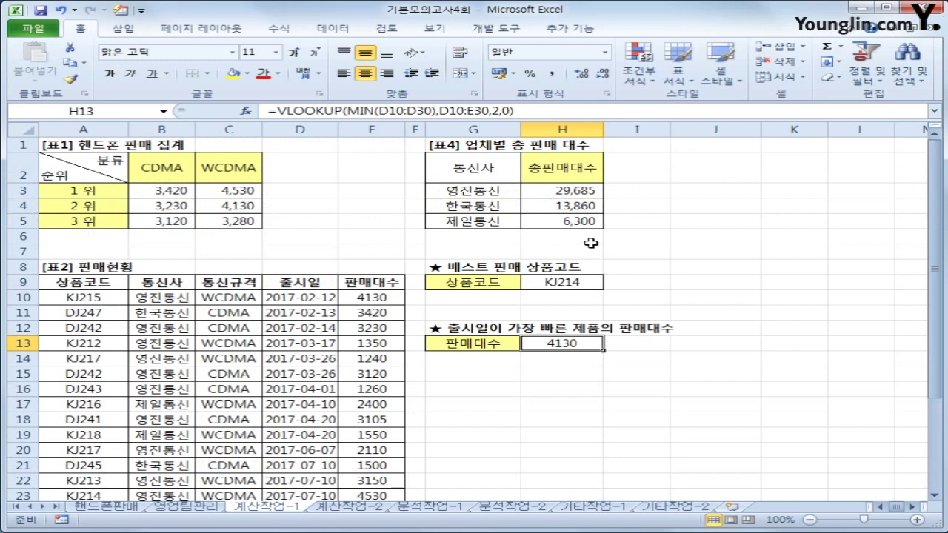
Step: On sheet 계산작업-2 select E4, then launch the Visual Basic editor to insert a module
left_click(348, 507)
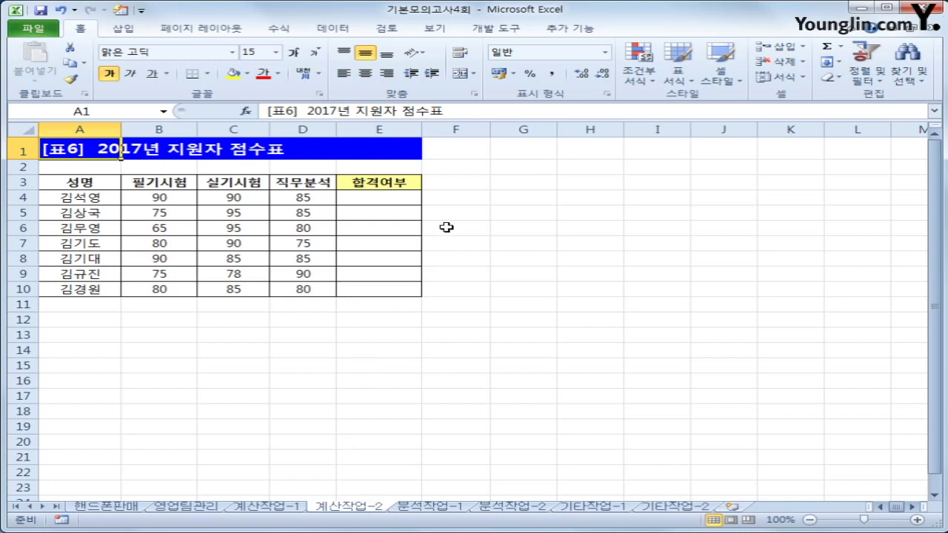
left_click(382, 196)
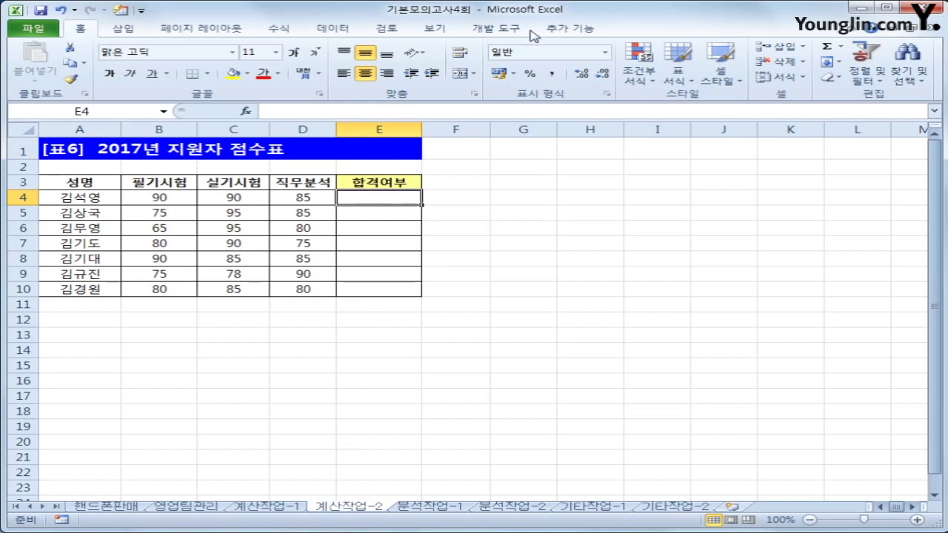
left_click(499, 30)
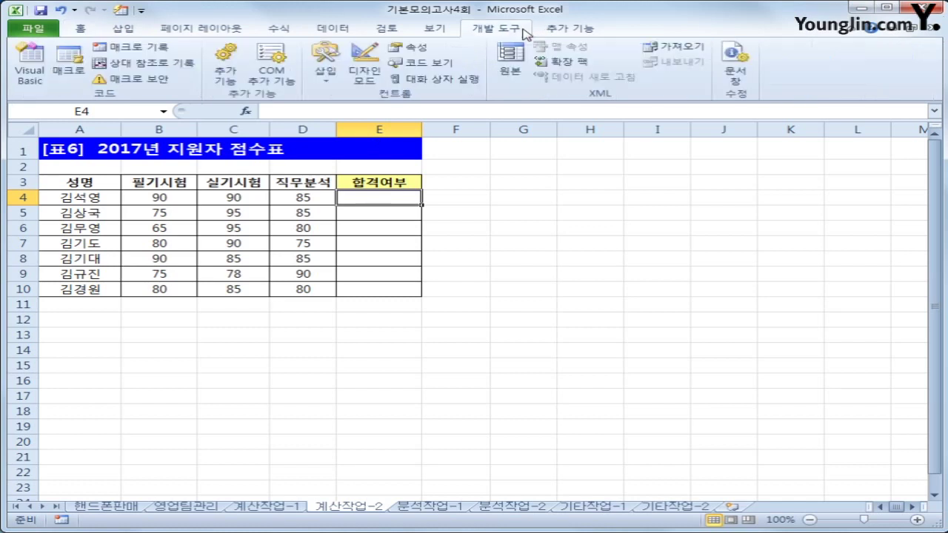
left_click(30, 74)
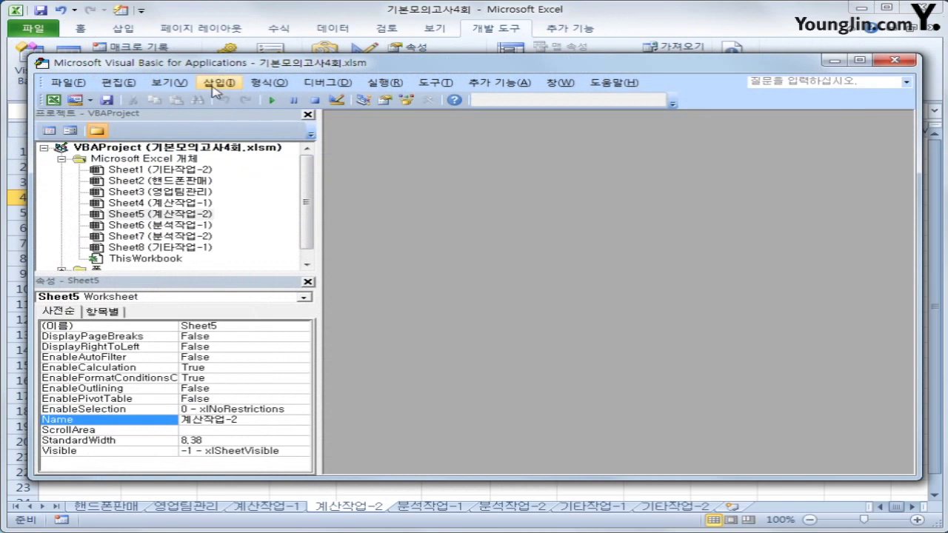
left_click(214, 83)
Step: Add Module1 and declare Public Function fn합격(필기시험, 실기시험, 직무분석)
left_click(236, 125)
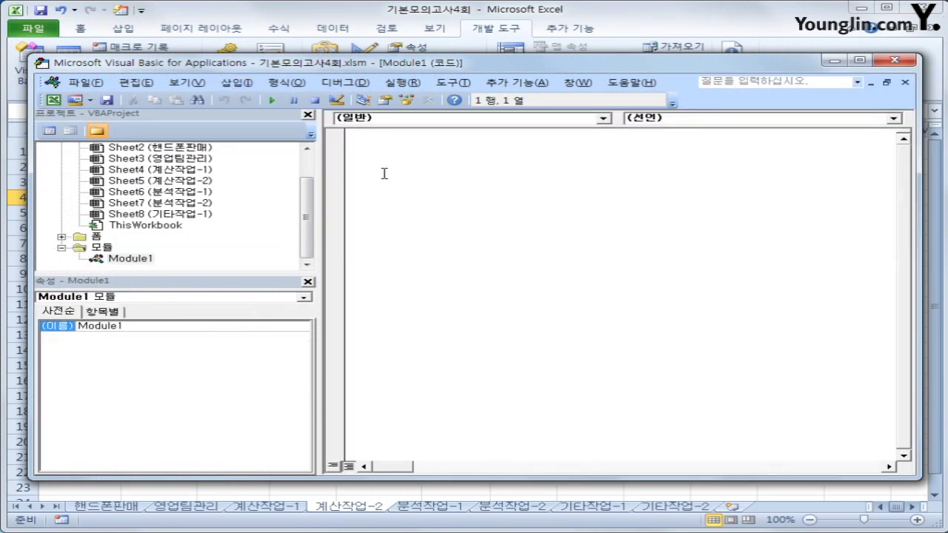
type("public function ")
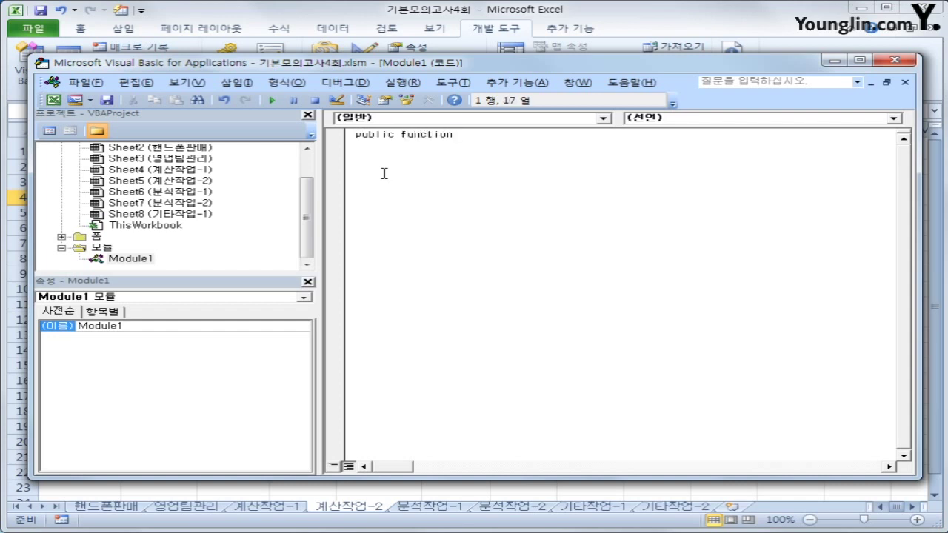
type("fn합격(필기시험, 실기시험, ")
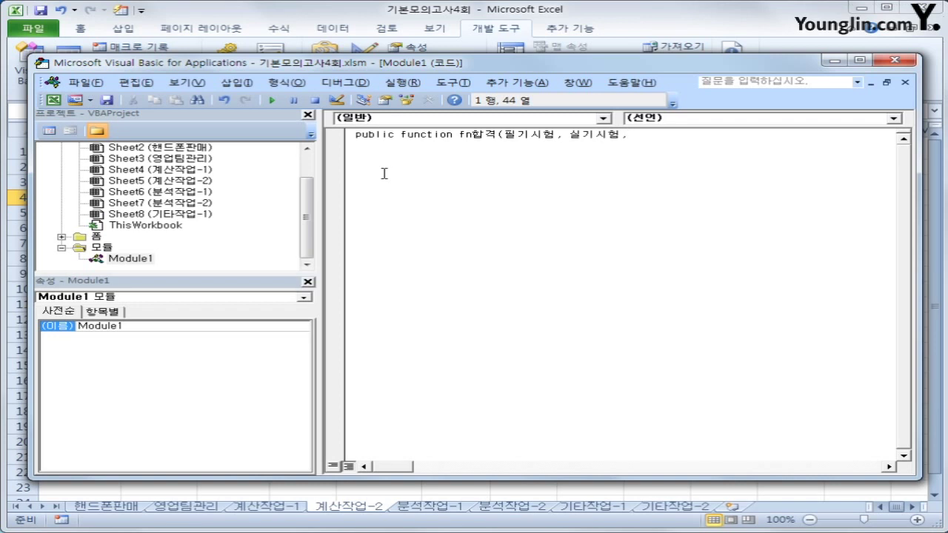
type("직무분석)")
key("Return")
key("Return")
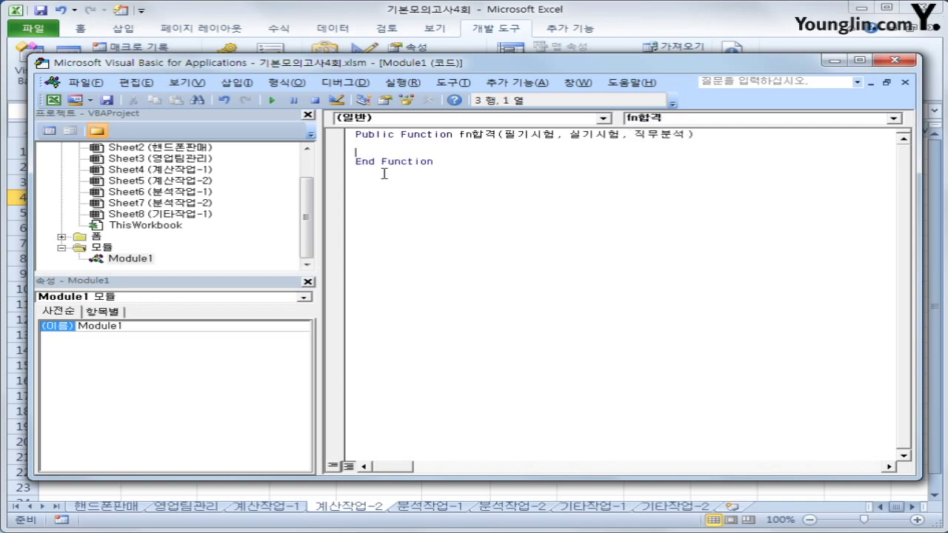
key("Tab")
Step: Type the If condition 직무분석>=80 And (필기시험 + 실기시험)/2 >=80
type("if wl")
key("BackSpace")
key("BackSpace")
key("Hangul")
type("직무분석")
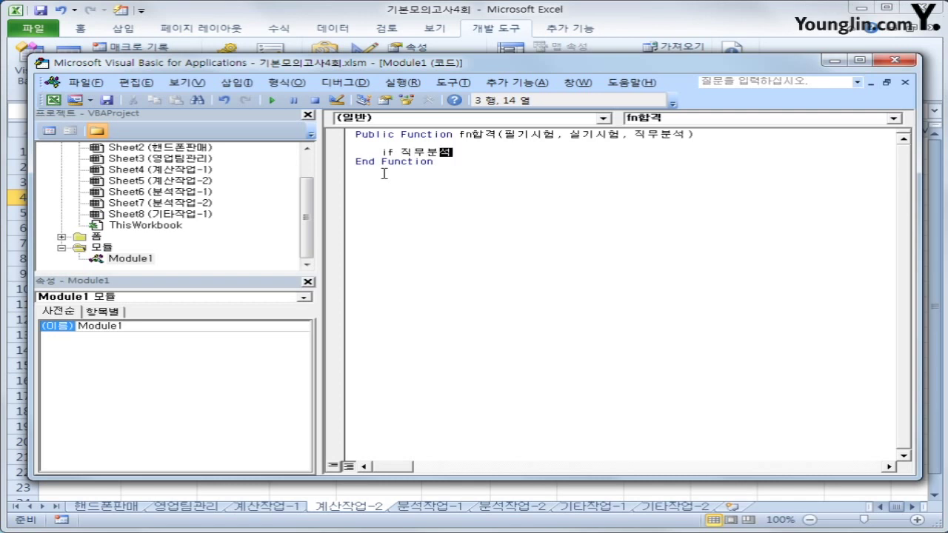
type(">=80 뮤")
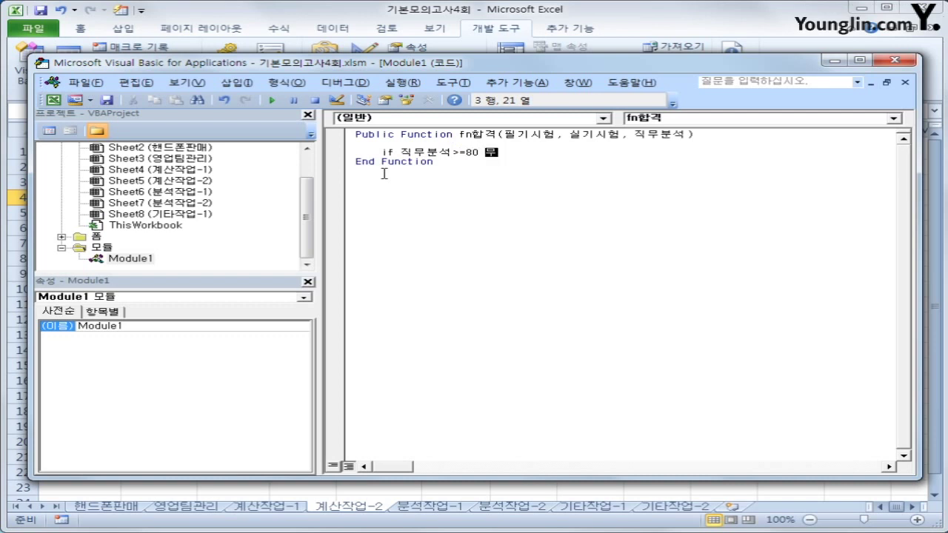
key("BackSpace")
key("Hangul")
type("and")
type("(필기시험 + 실기시험)")
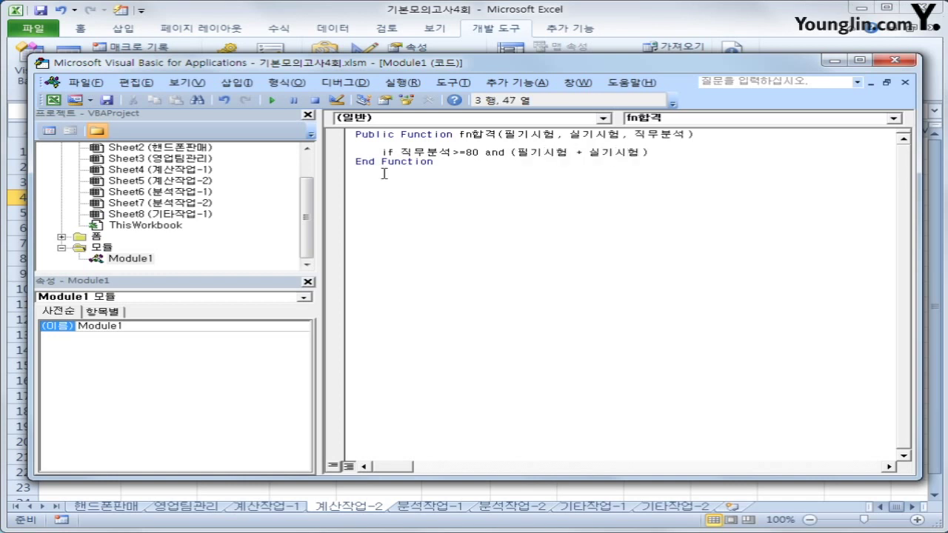
type(" /2")
type(" >=")
type("80 소")
Step: End the If line with Then and return fn합격 = "합격" when the condition holds
key("BackSpace")
key("BackSpace")
type("then")
key("Return")
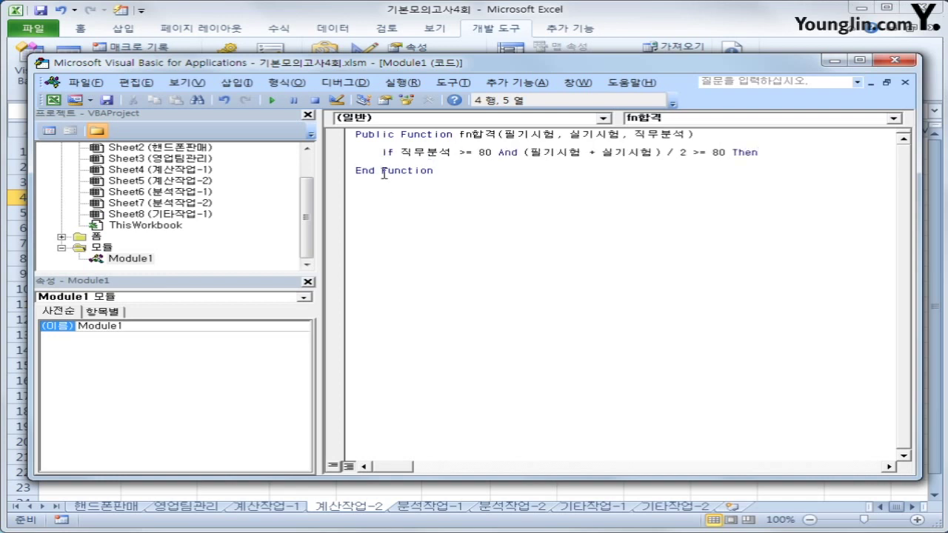
key("Up")
key("Right")
key("Right")
key("Right")
key("Right")
key("Right")
key("Right")
key("Right")
key("Right")
key("Right")
key("Right")
key("Right")
key("Right")
key("Right")
key("Right")
key("Right")
key("Right")
key("Right")
key("shift+Right")
key("shift+Right")
key("shift+Right")
key("shift+Right")
key("shift+Right")
key("shift+Right")
key("shift+Right")
key("shift+Right")
key("shift+Right")
key("shift+Right")
key("shift+Right")
key("shift+Right")
key("shift+Right")
key("shift+Right")
key("shift+Right")
key("shift+Right")
key("shift+Right")
key("shift+Right")
key("shift+Right")
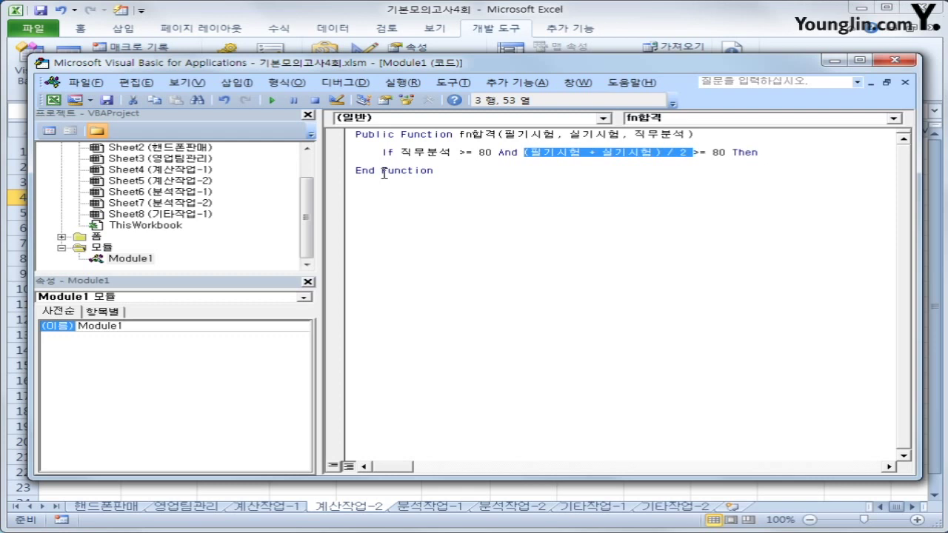
key("Down")
key("Tab")
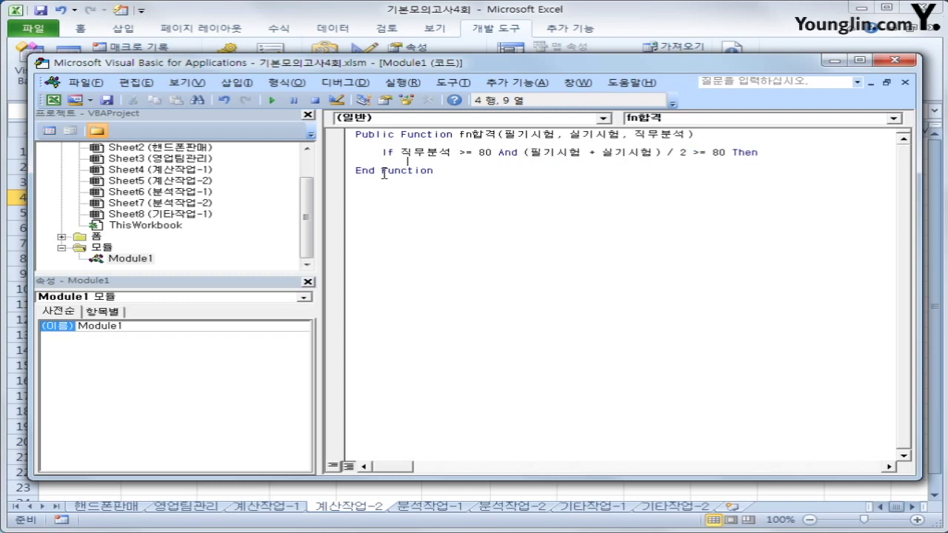
type("fn합격 = ")
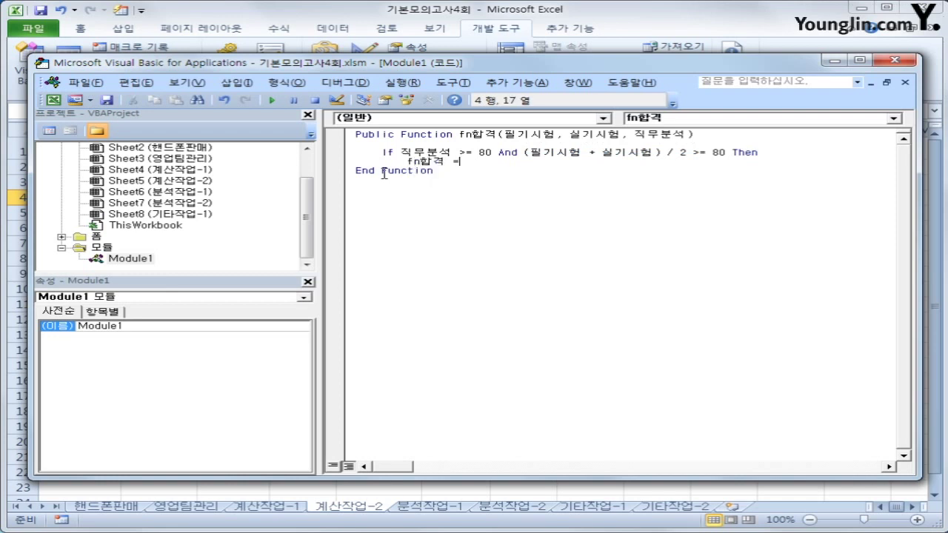
type("\"합격")
key("Return")
Step: Add Else returning fn합격 = "불합격", close with End If, and exit the VBA editor
key("BackSpace")
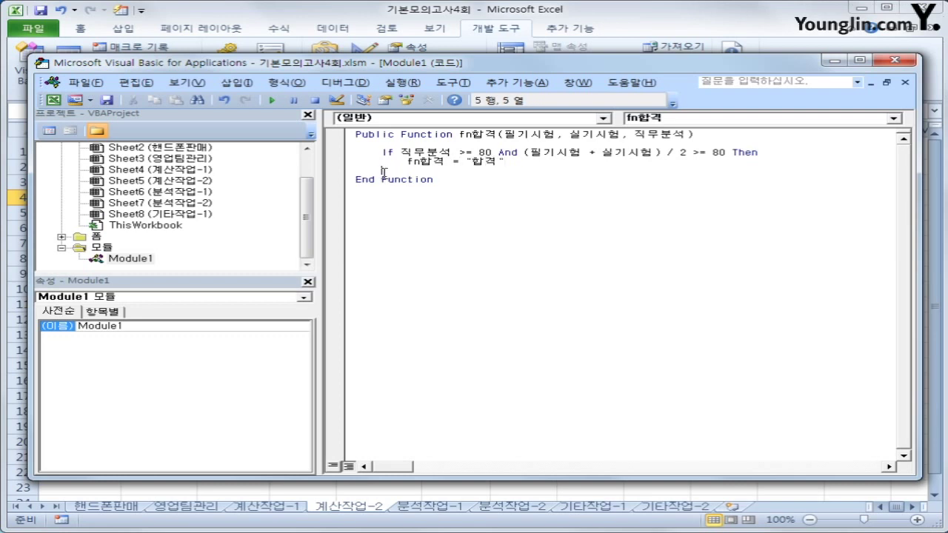
type("Else")
key("Return")
type("fn 합")
key("BackSpace")
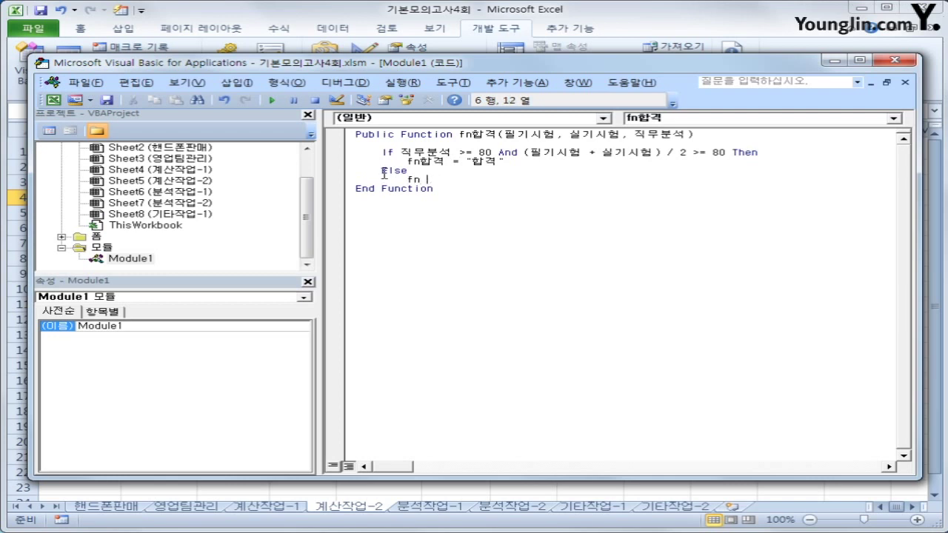
key("BackSpace")
type("합격 = \"불합격\"")
key("Return")
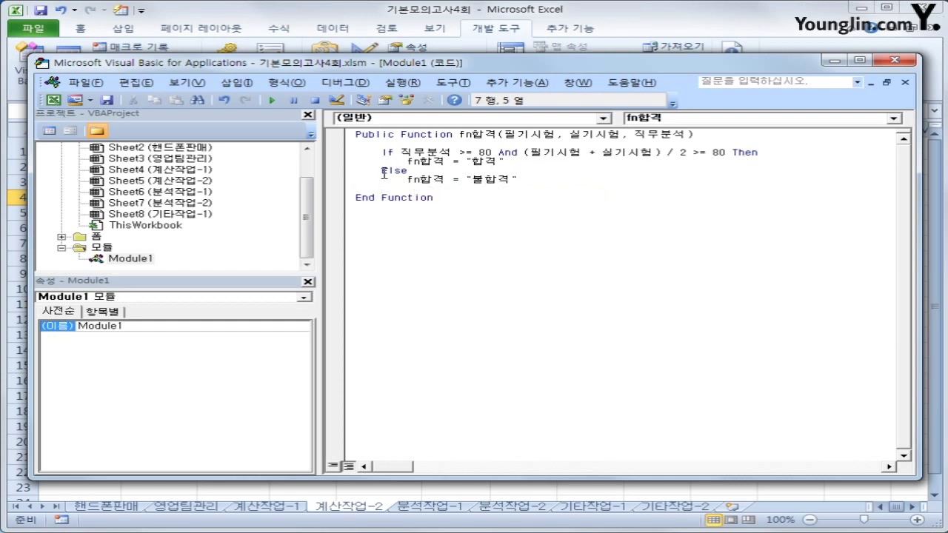
type("end if")
key("Return")
key("Up")
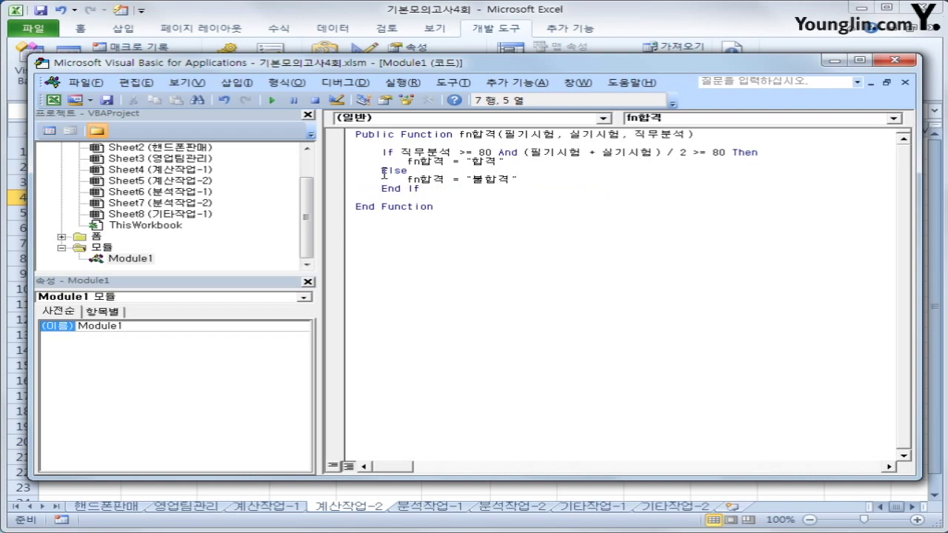
left_click(895, 60)
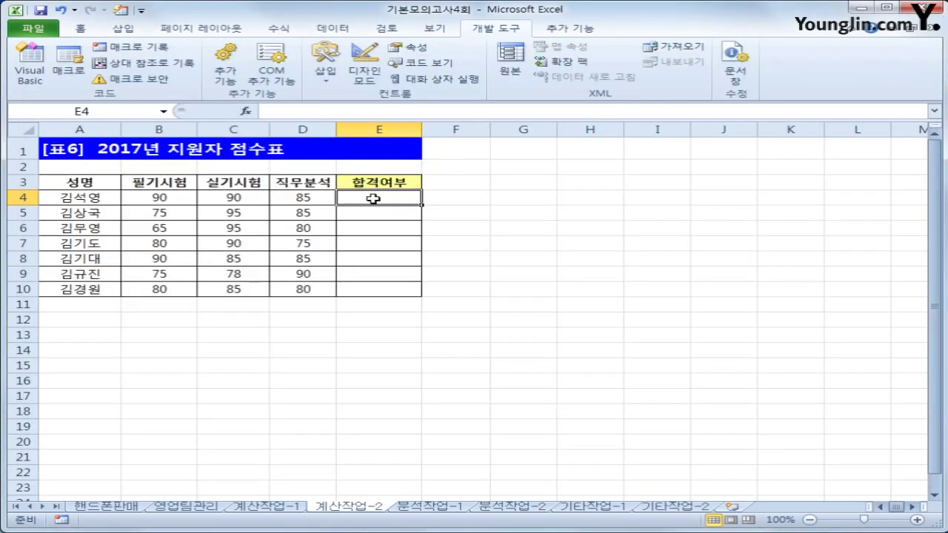
Step: Enter =fn합격(B4,C4,D4) in E4, fill it down to E10, and go to sheet 분석작업-1
left_click(245, 111)
left_click(510, 285)
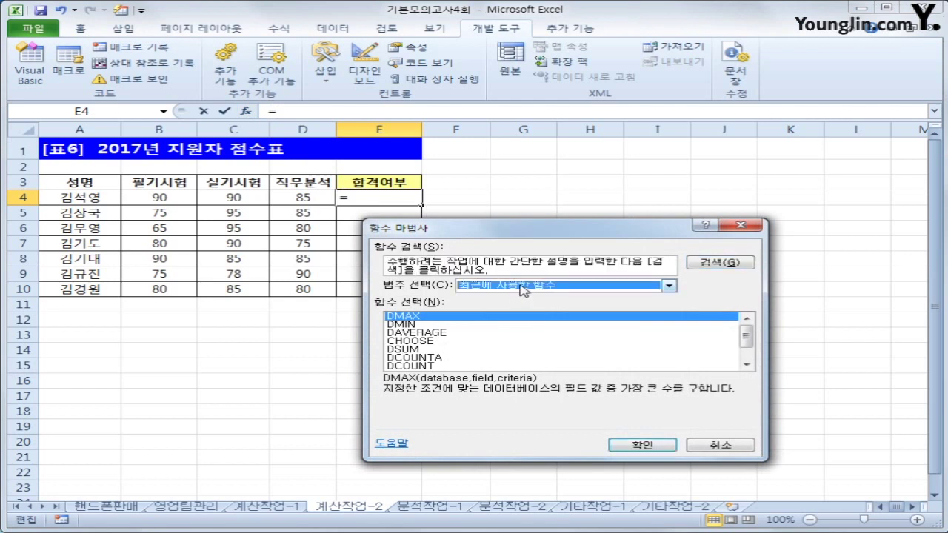
left_click(544, 391)
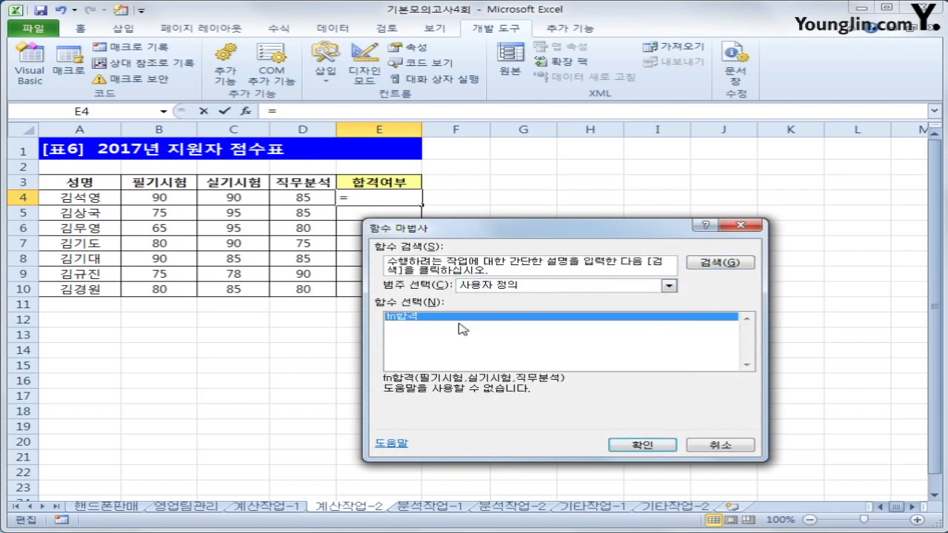
left_click(642, 445)
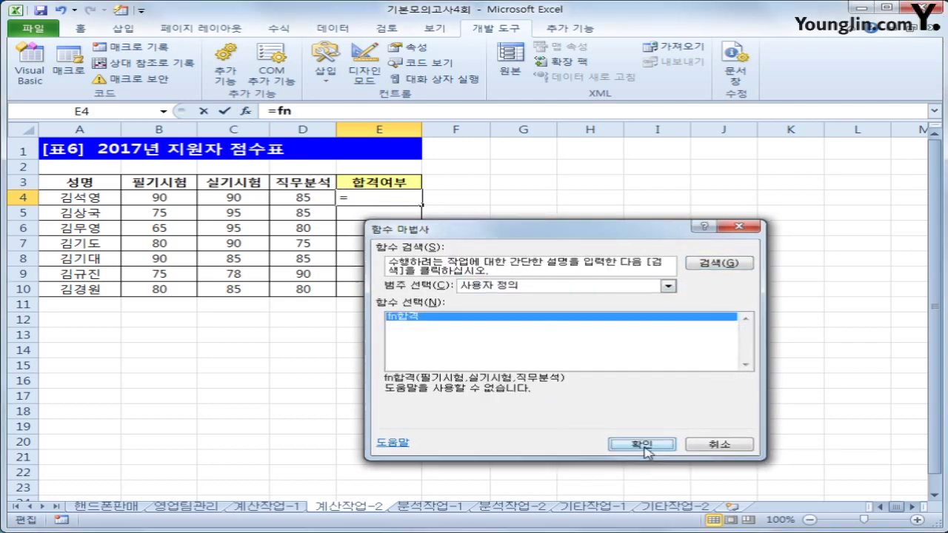
left_click(159, 200)
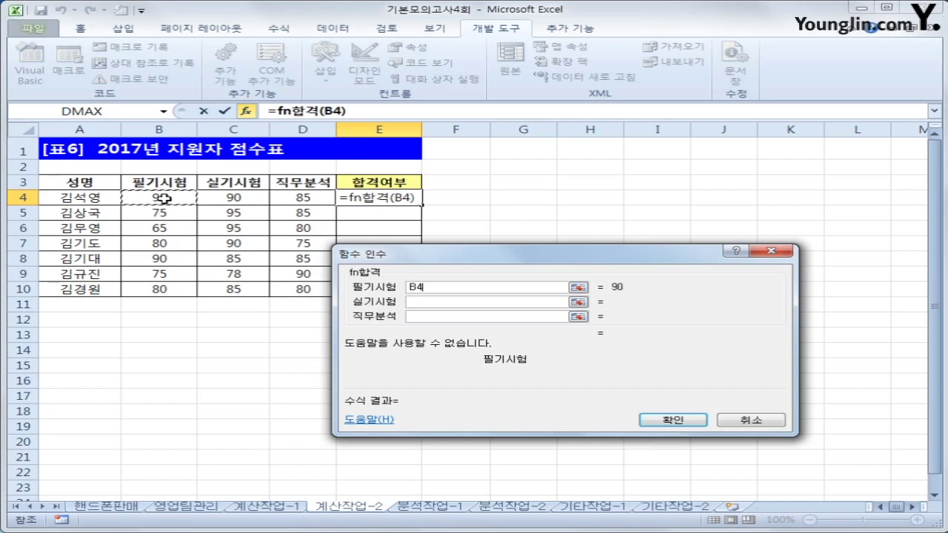
left_click(458, 302)
left_click(254, 201)
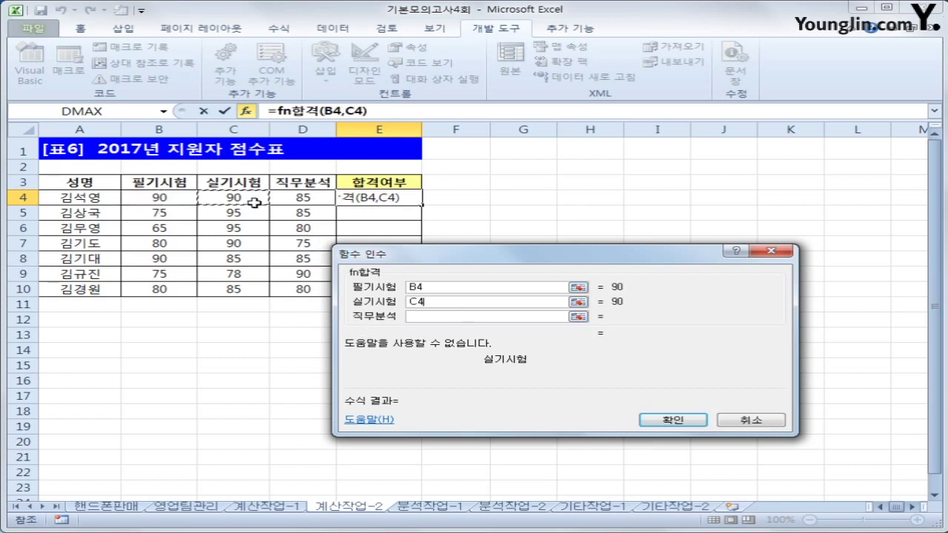
left_click(437, 319)
left_click(286, 199)
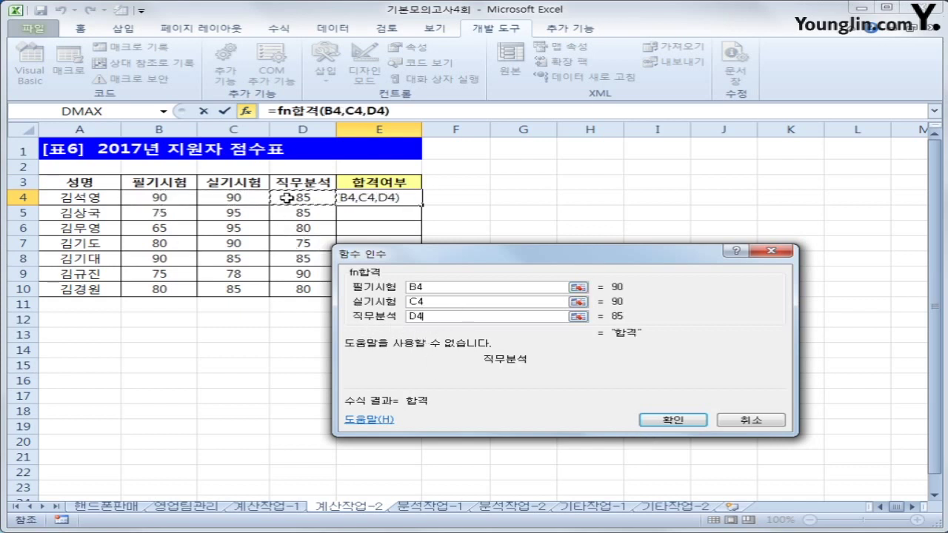
left_click(659, 420)
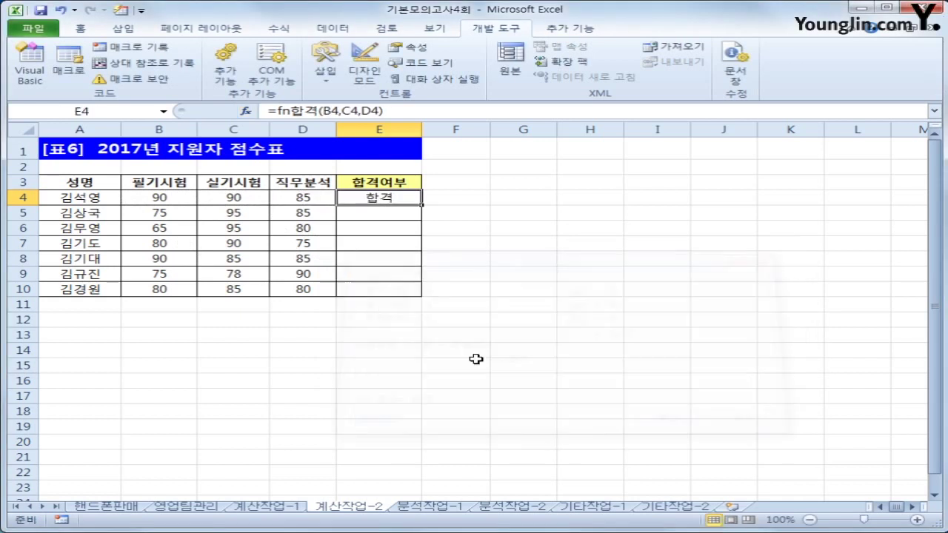
double_click(420, 205)
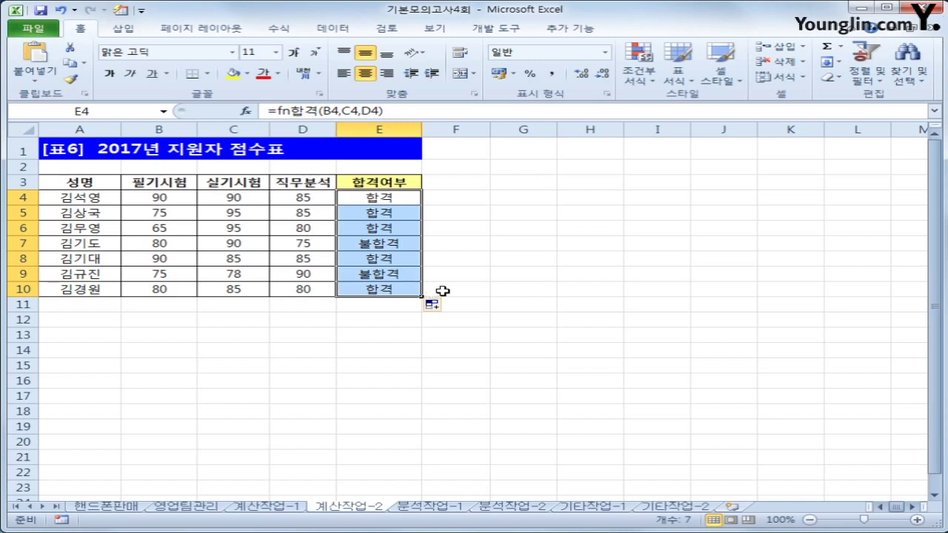
left_click(429, 506)
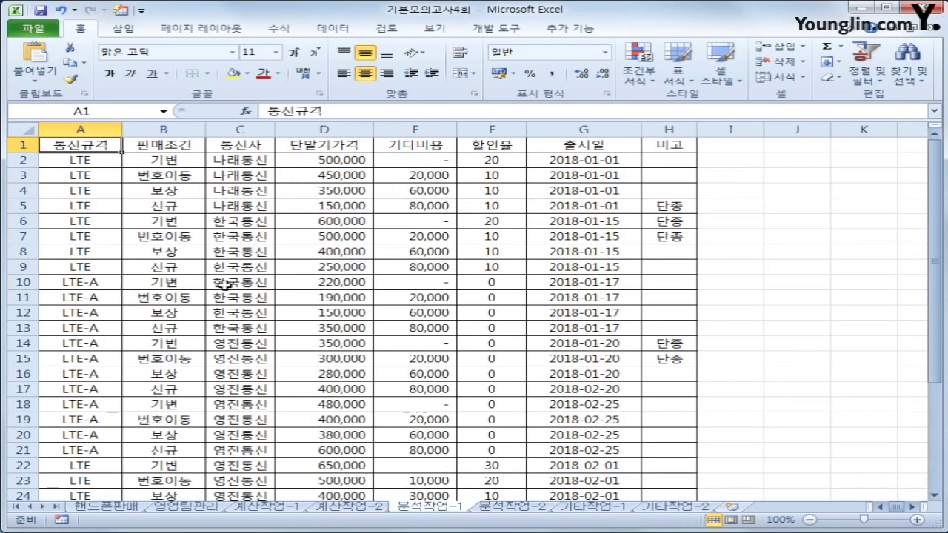
Step: Insert a PivotTable from A1:H33 into the existing worksheet at cell J4
left_click(126, 28)
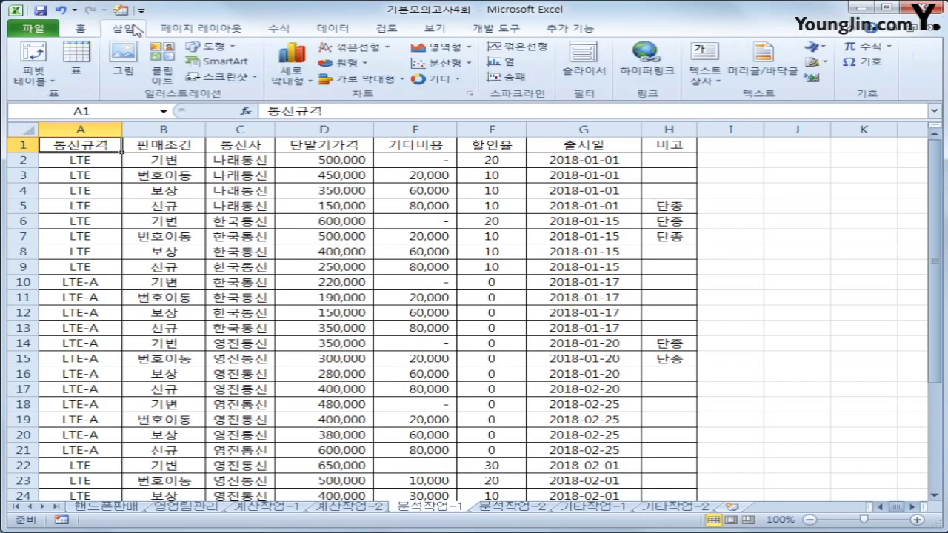
left_click(31, 79)
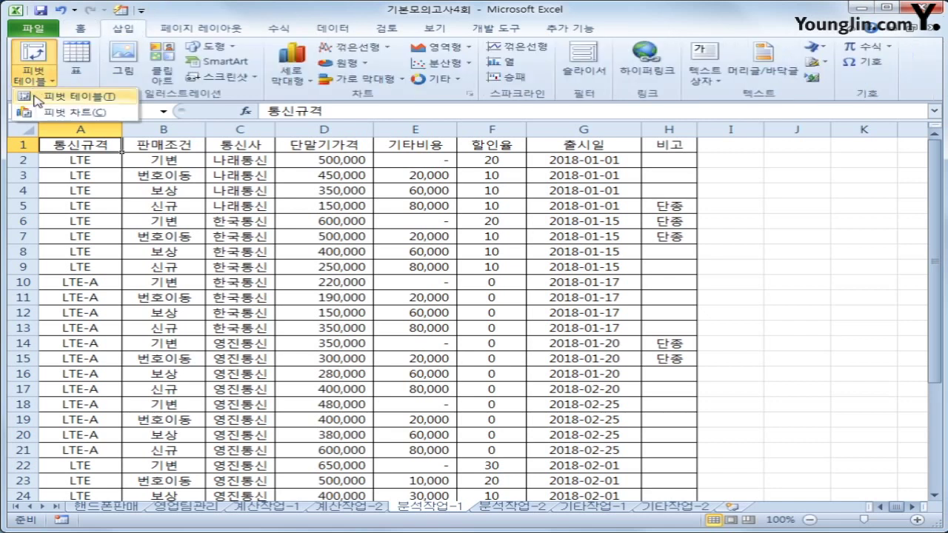
left_click(35, 97)
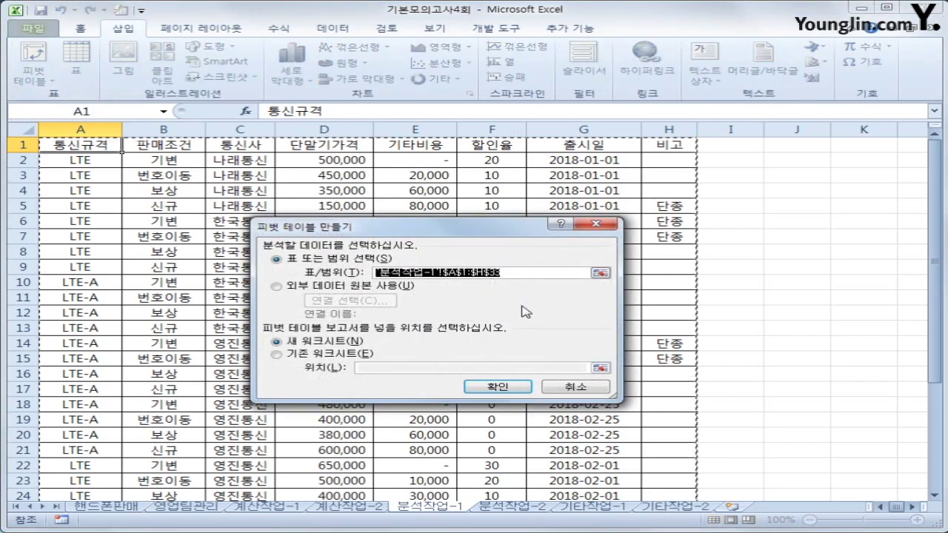
scroll(732, 333, "down", 6)
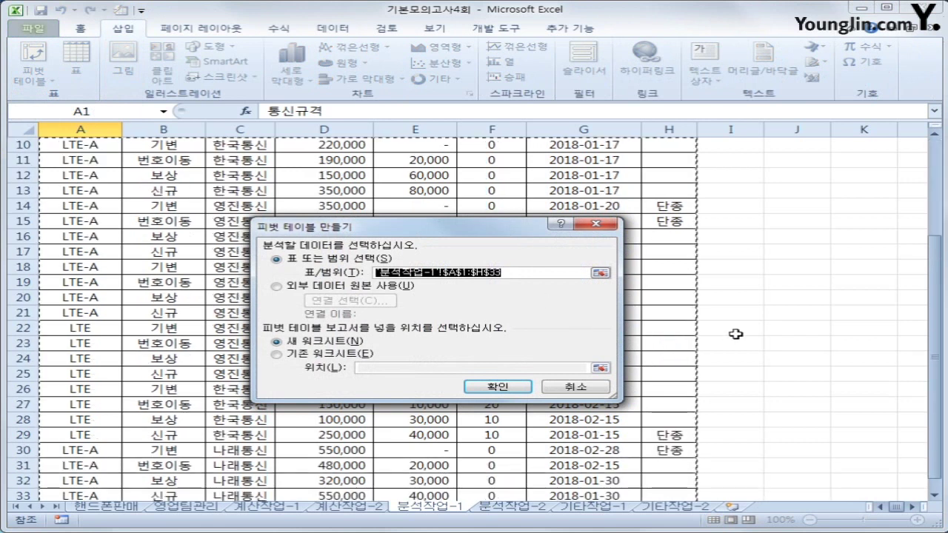
scroll(735, 334, "up", 6)
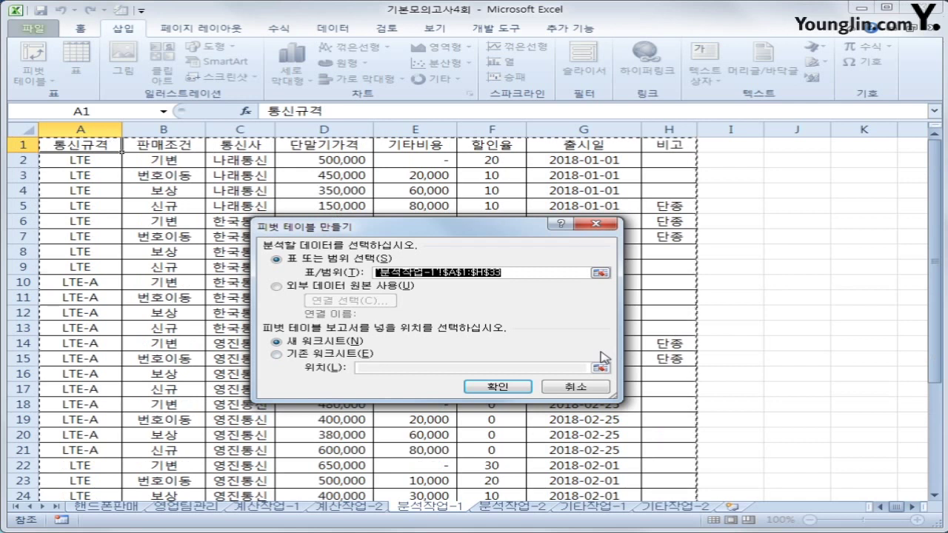
left_click(348, 354)
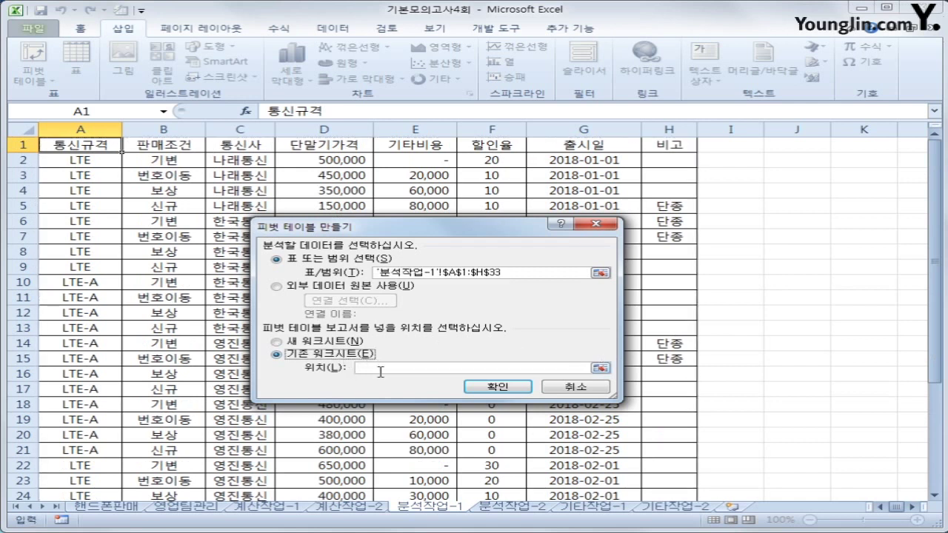
left_click(379, 372)
left_click(795, 191)
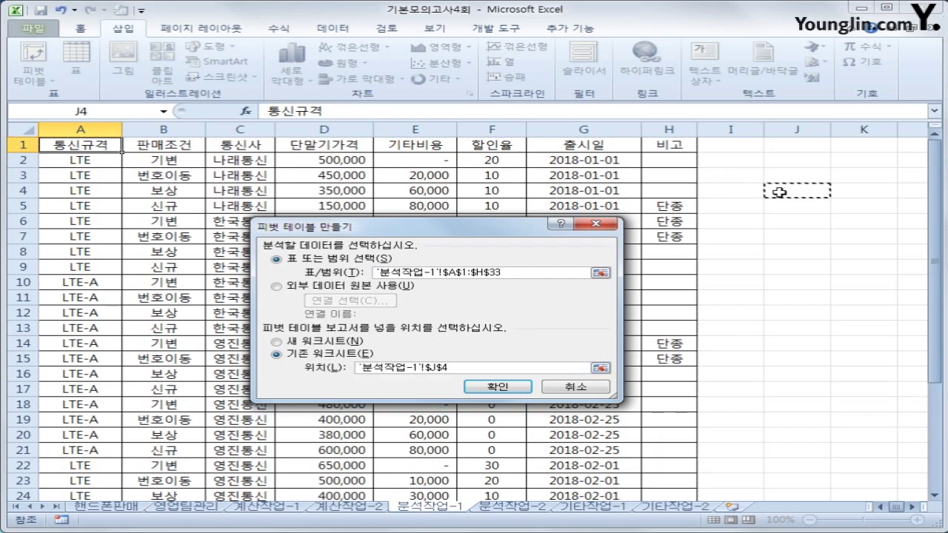
left_click(501, 387)
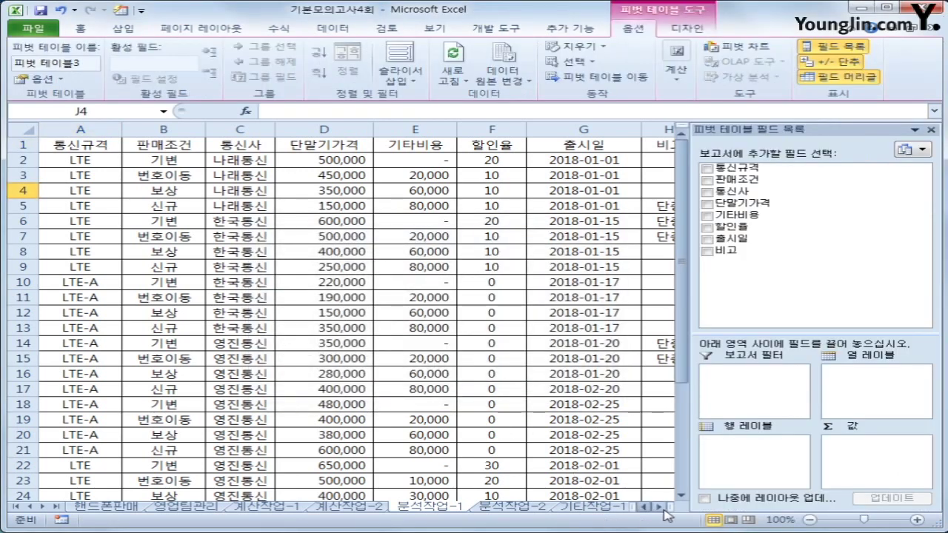
left_click(661, 507)
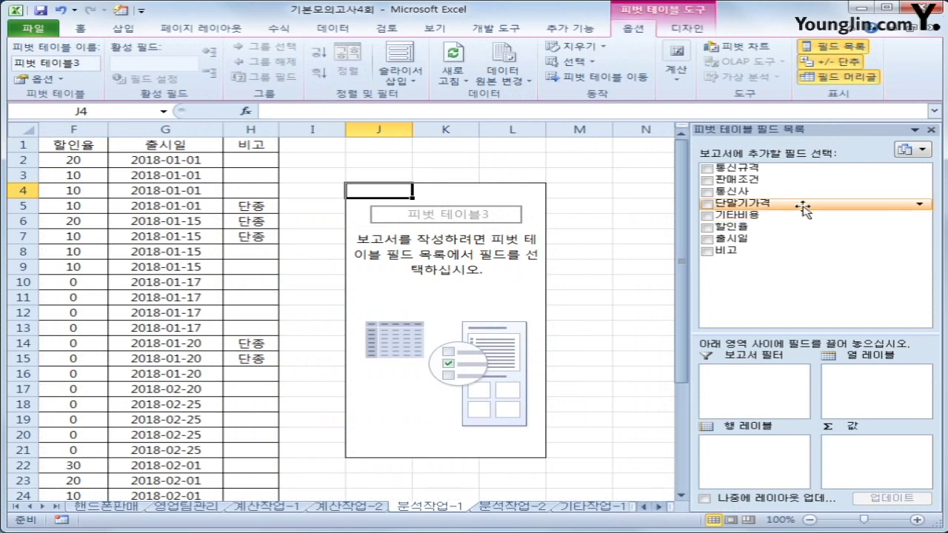
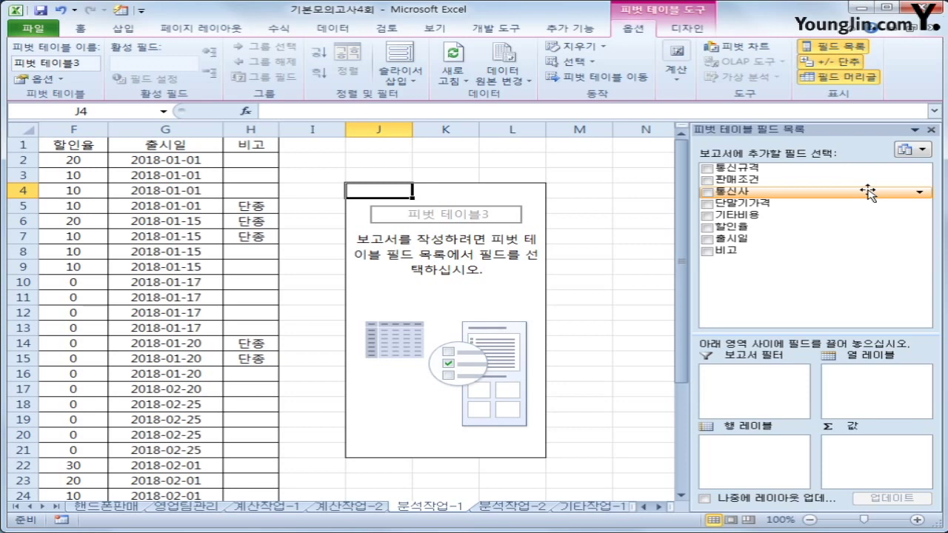
Step: Put 출시일 and 통신사 in Row Labels, and sum 단말기가격 and 기타비용 in Values
left_click_drag(800, 239, 789, 453)
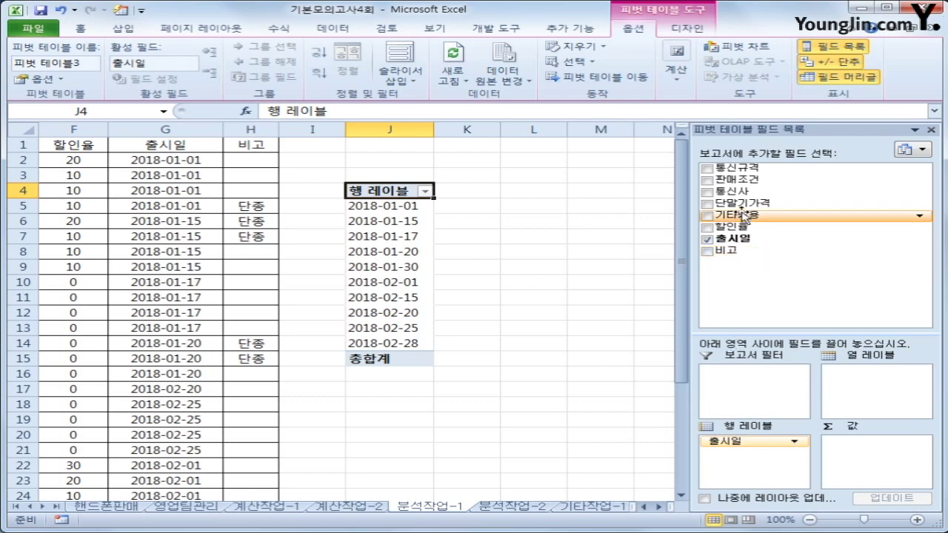
left_click_drag(753, 196, 762, 475)
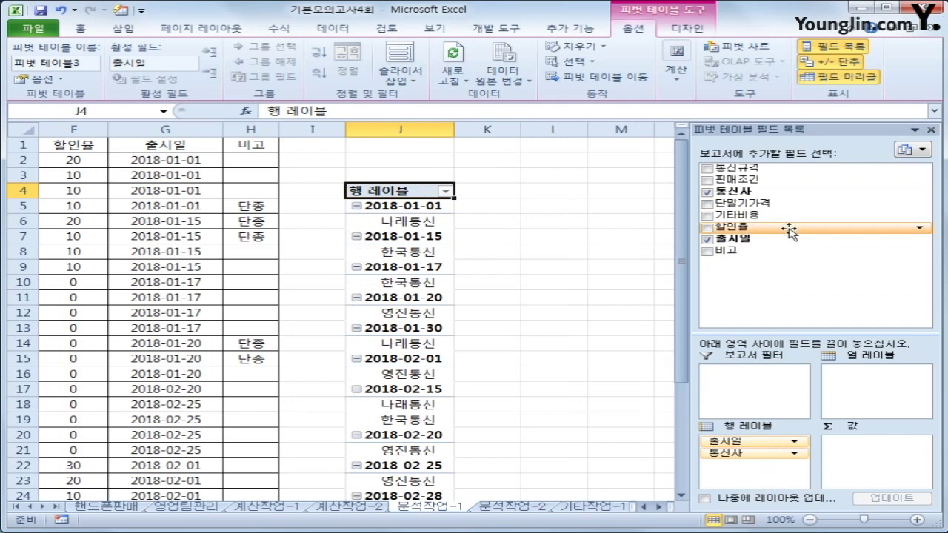
left_click_drag(786, 204, 860, 465)
left_click_drag(858, 464, 863, 464)
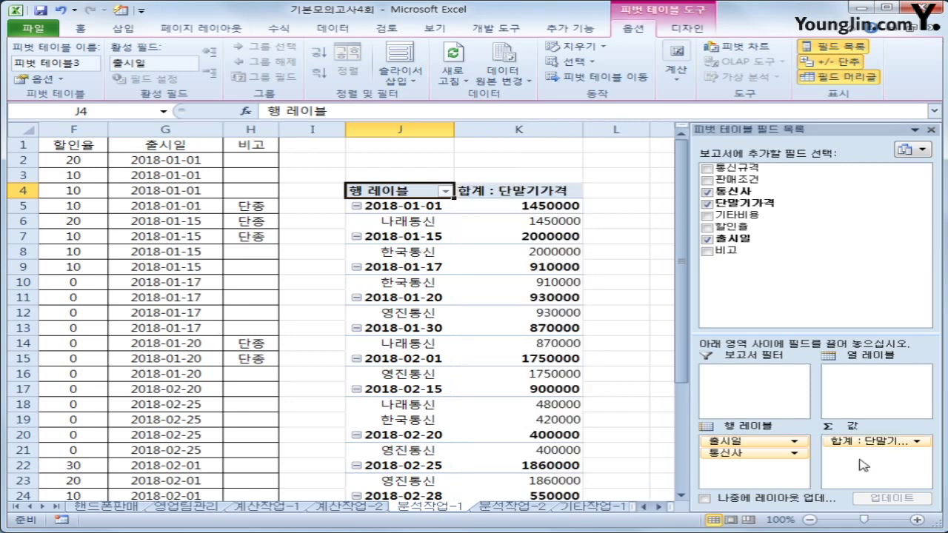
left_click_drag(764, 216, 881, 464)
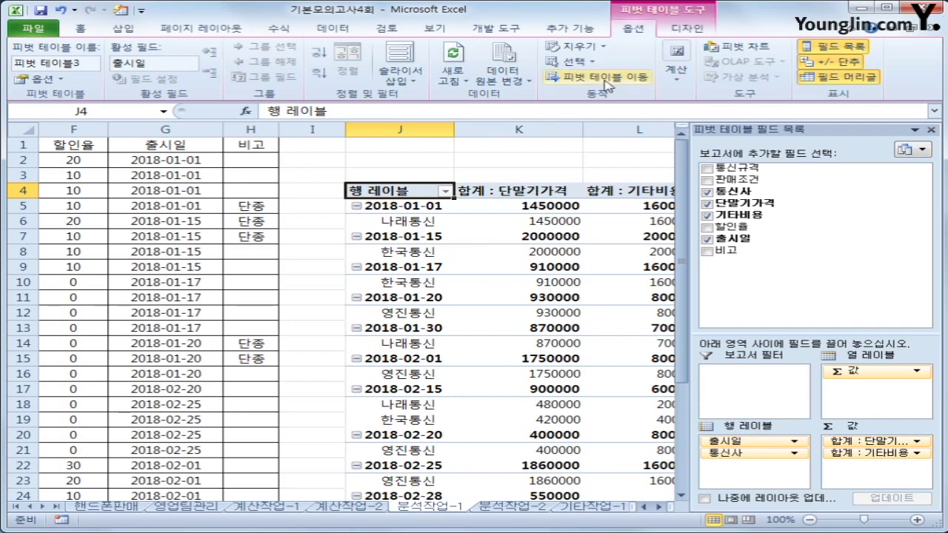
Step: Switch the pivot table's report layout to Outline Form
left_click(681, 31)
left_click(147, 83)
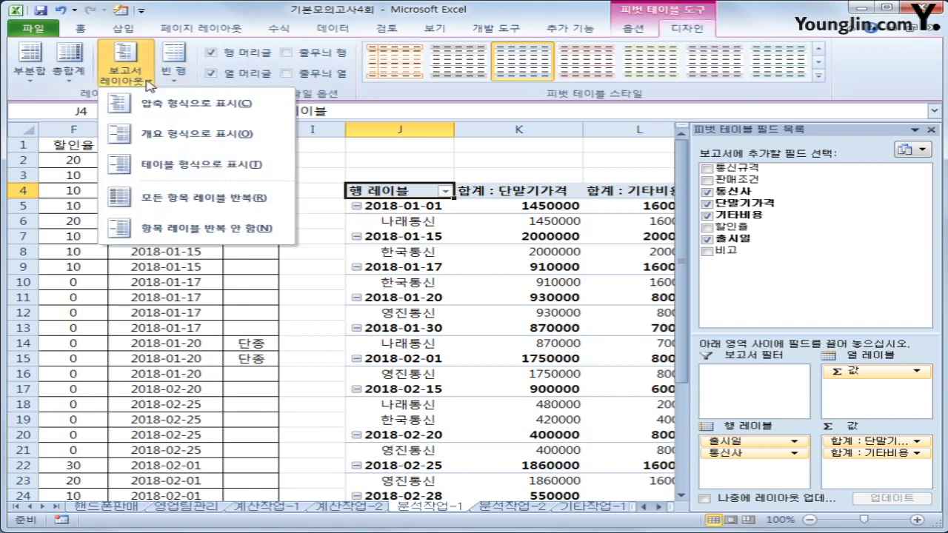
left_click(169, 135)
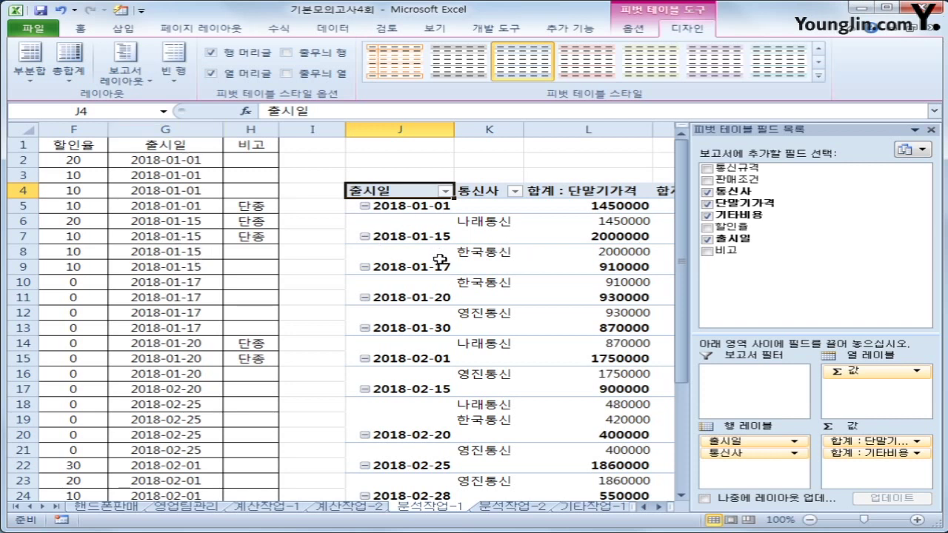
left_click(390, 206)
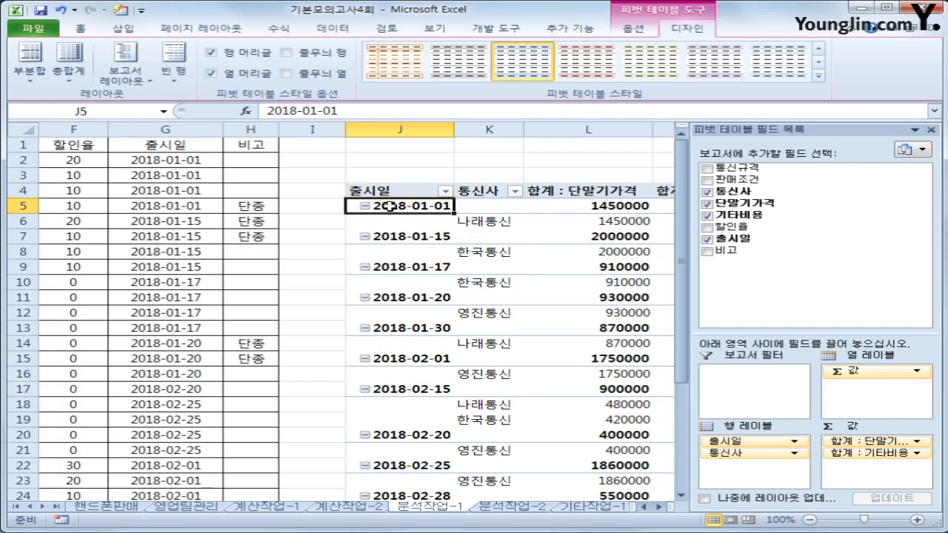
Step: Group the 출시일 dates by Months, producing 1월 (6160000) and 2월 (5460000) rows
right_click(390, 207)
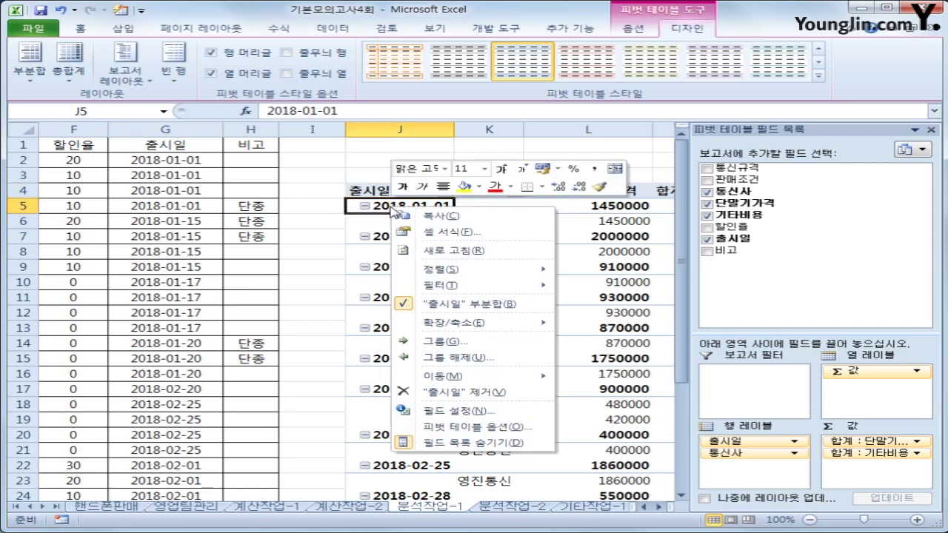
left_click(503, 341)
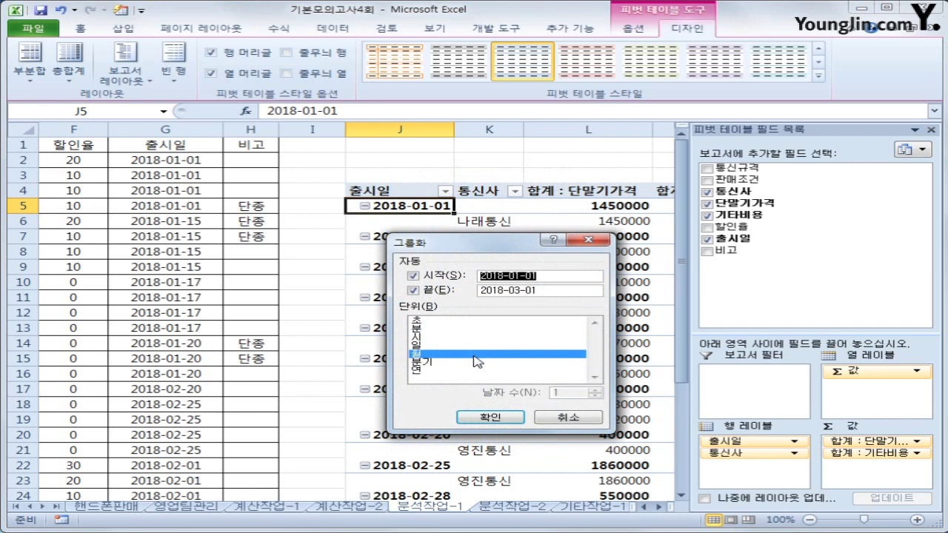
left_click(490, 418)
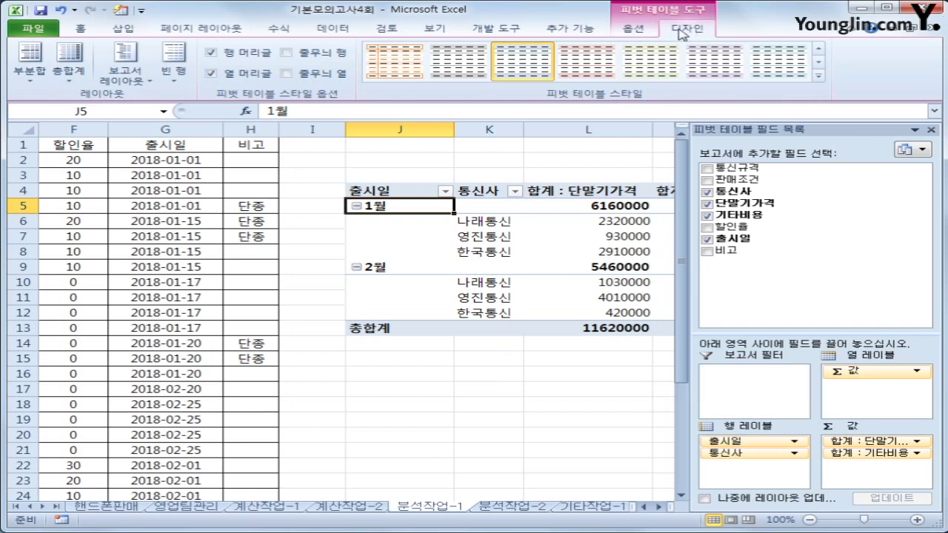
left_click(38, 82)
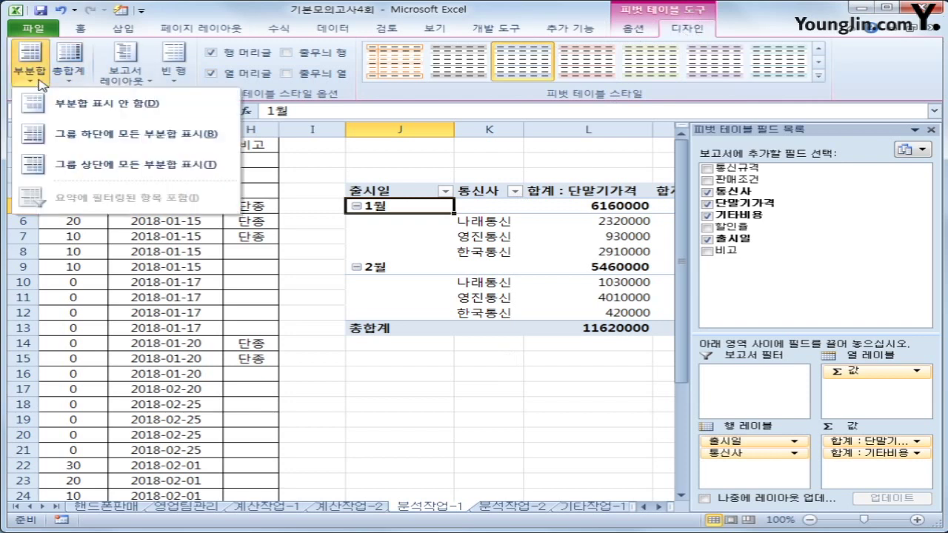
Step: Show all subtotals at the bottom of each month group (1월 요약, 2월 요약)
left_click(66, 140)
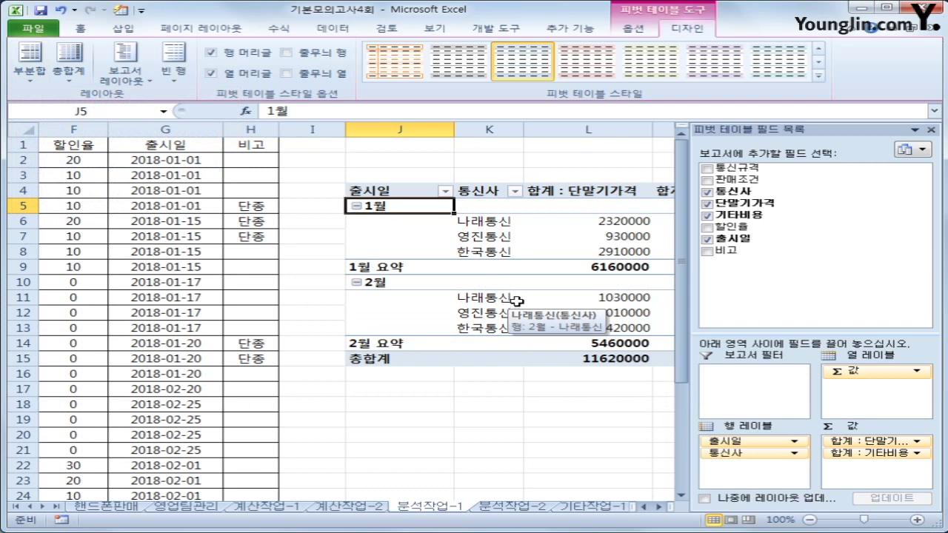
left_click(584, 194)
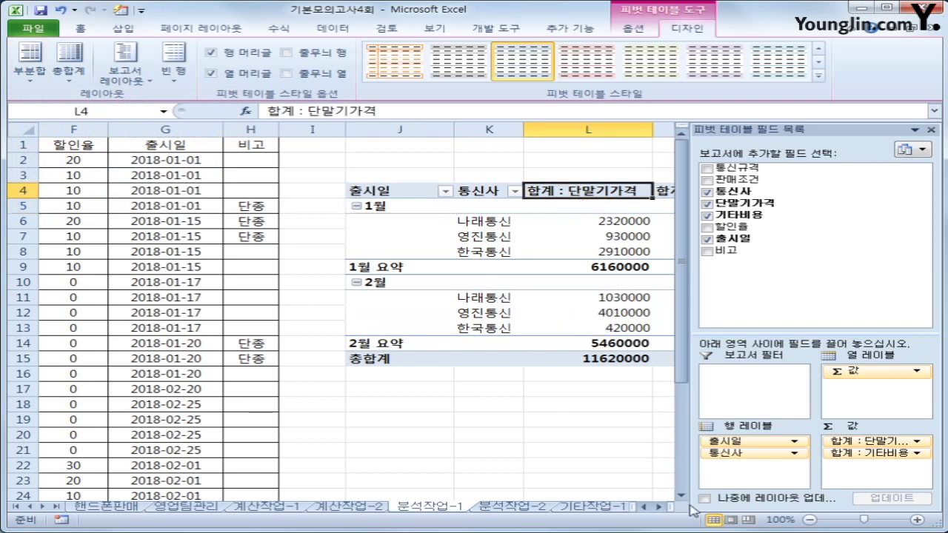
left_click(659, 507)
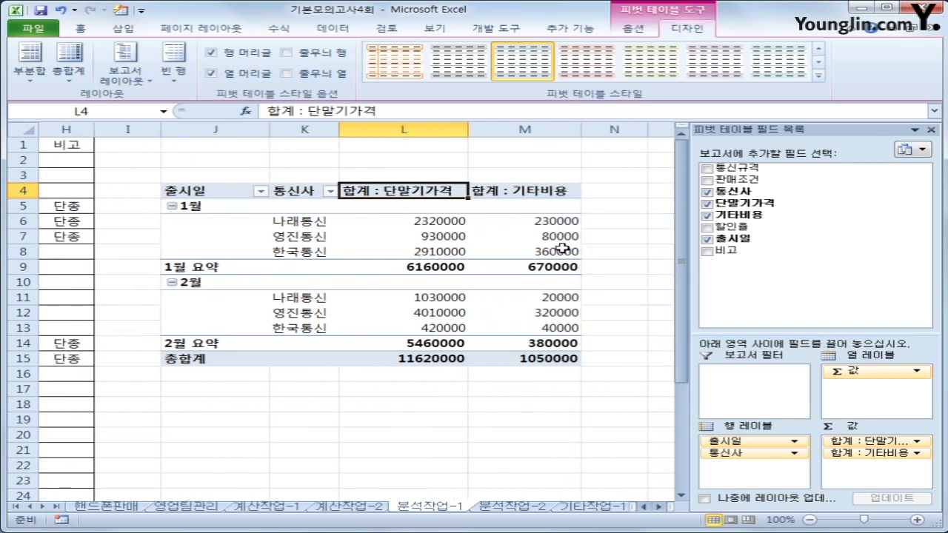
Step: Summarize 단말기가격 by Average instead of Sum, giving a 363125 grand total
right_click(416, 191)
left_click(389, 194)
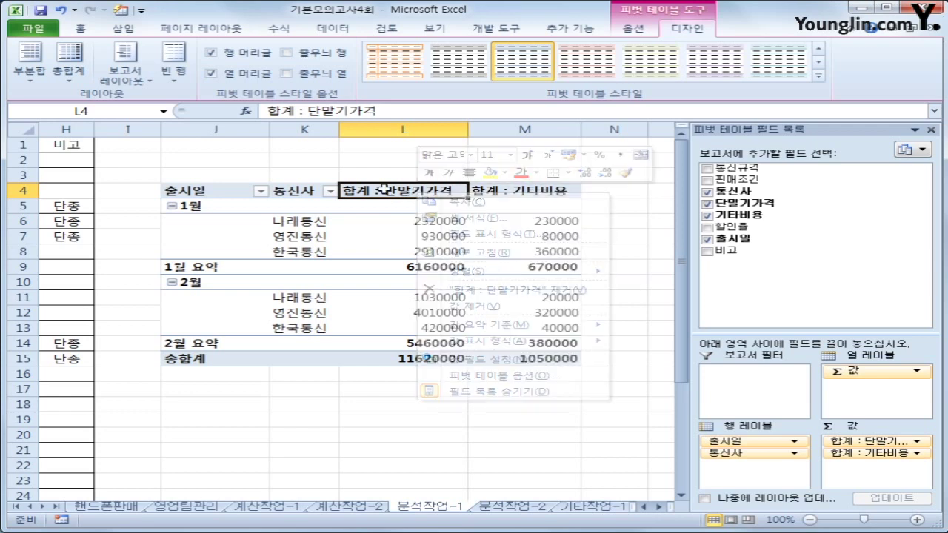
left_click(638, 30)
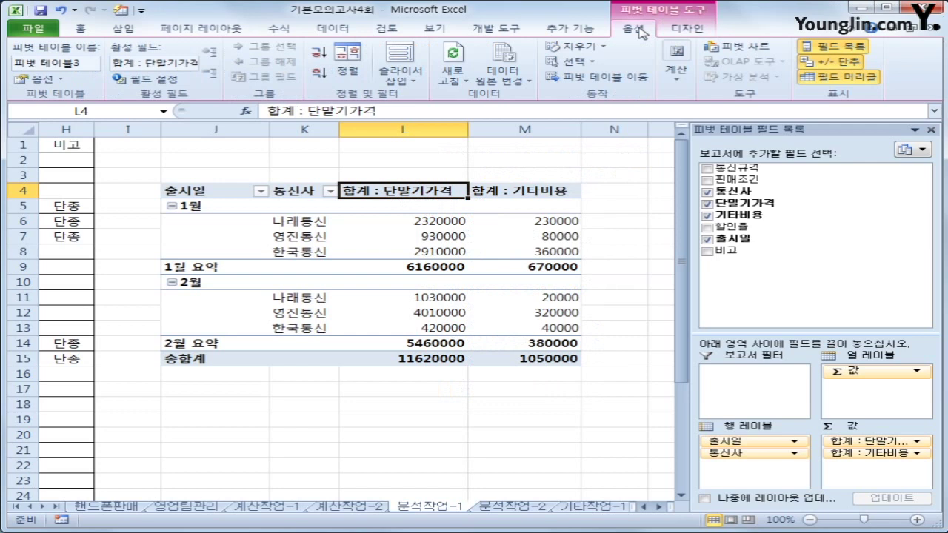
left_click(675, 74)
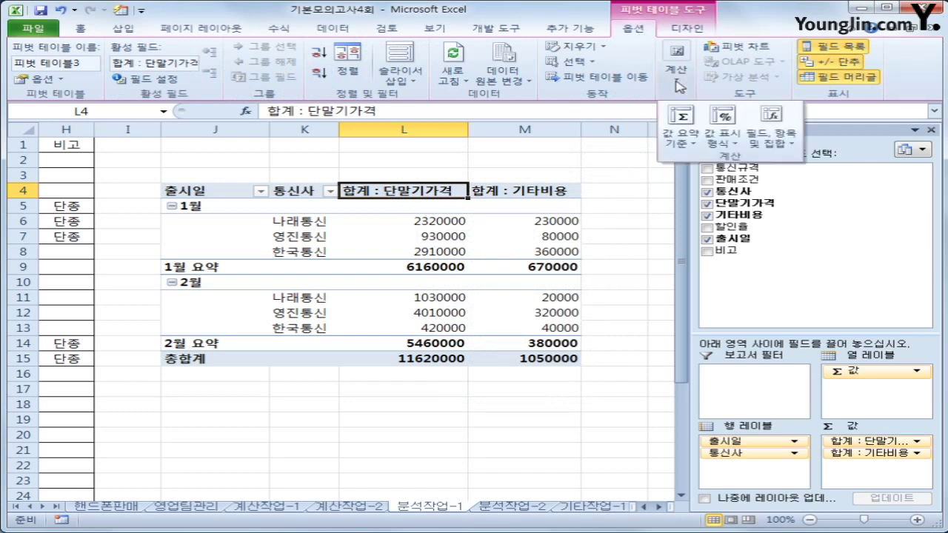
left_click(682, 143)
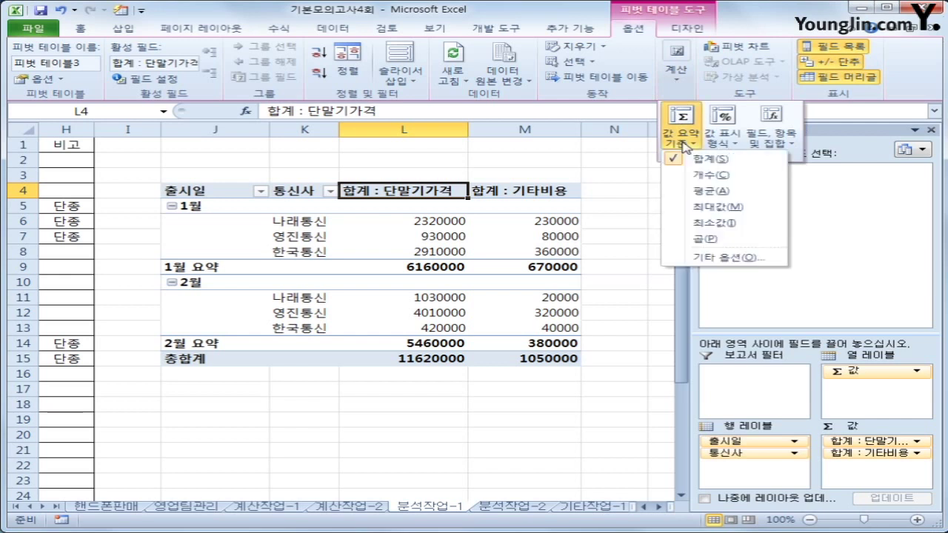
left_click(711, 192)
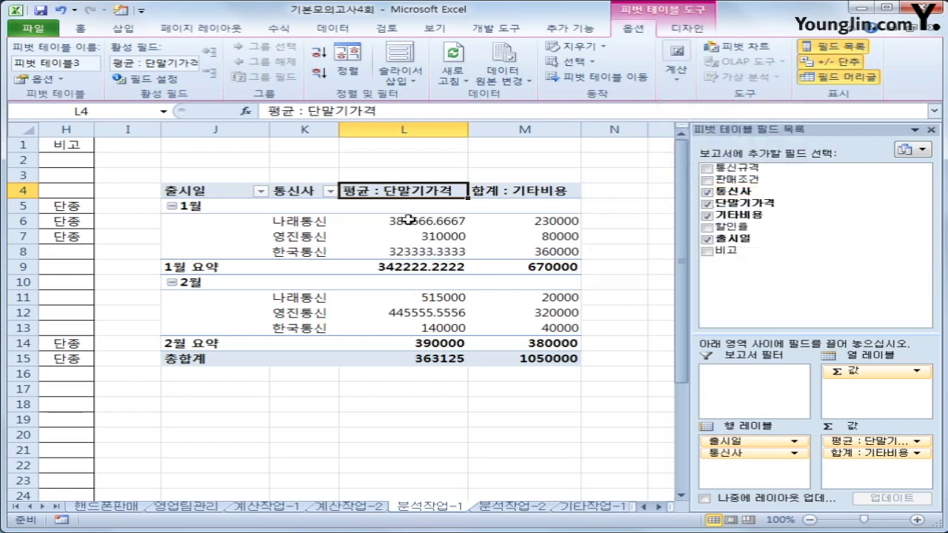
right_click(409, 191)
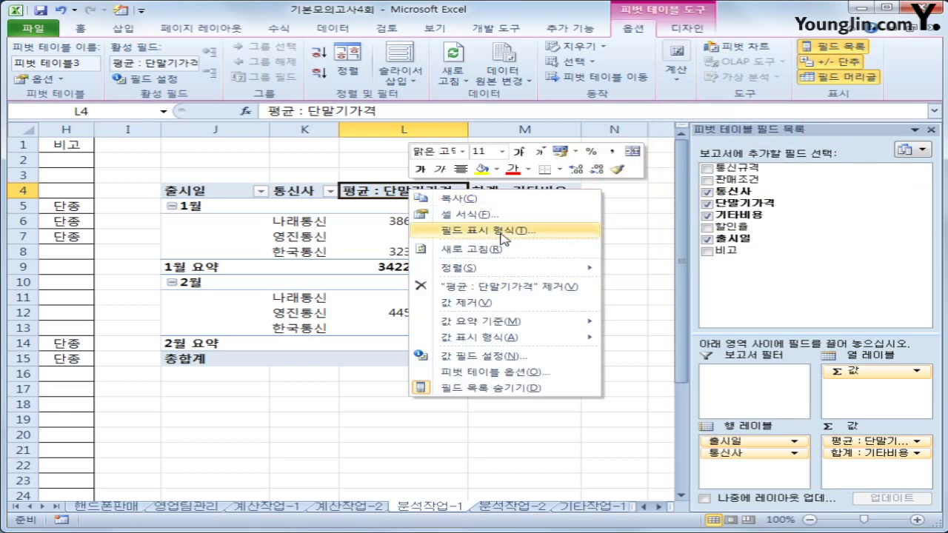
left_click(516, 361)
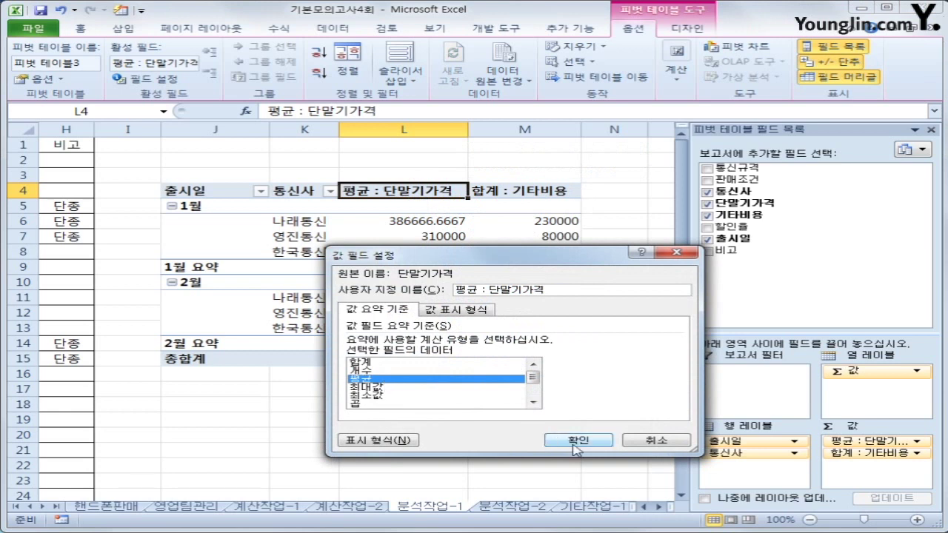
left_click(573, 444)
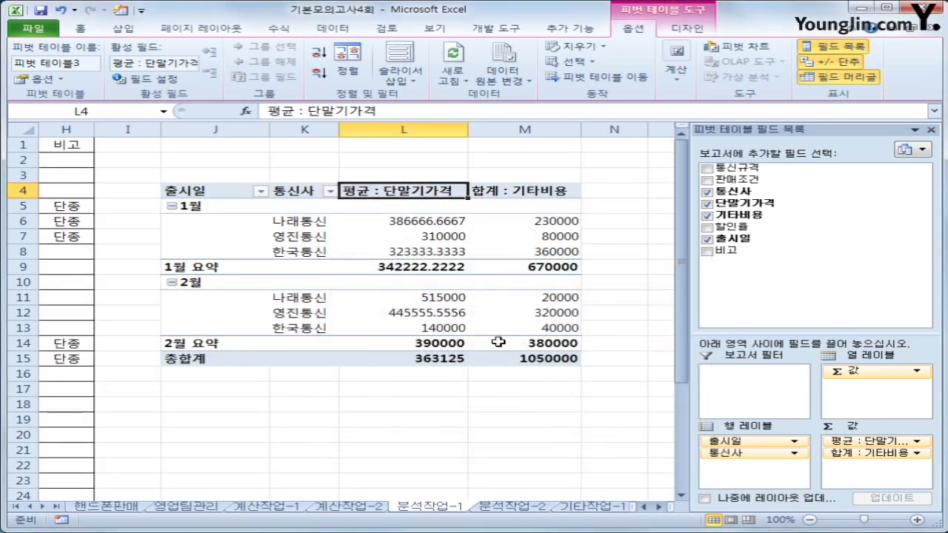
left_click(522, 191)
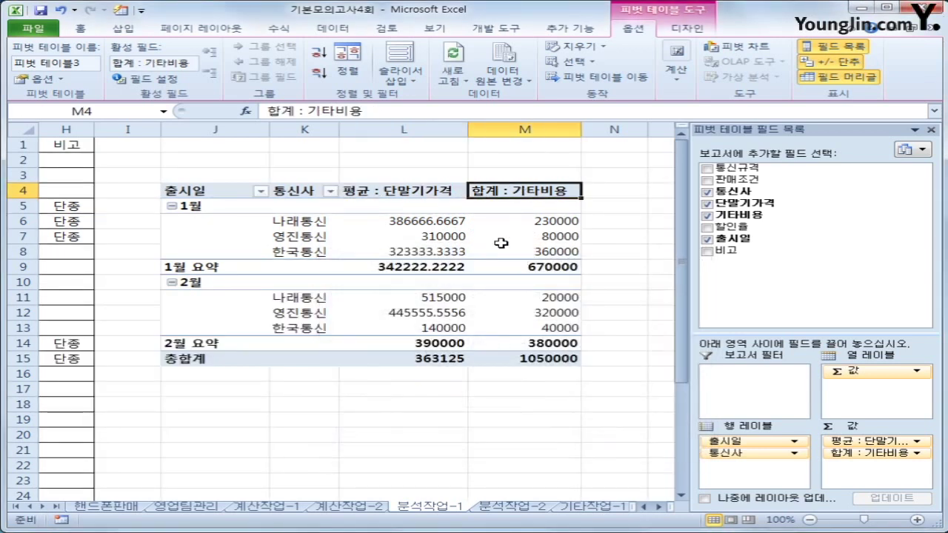
right_click(523, 192)
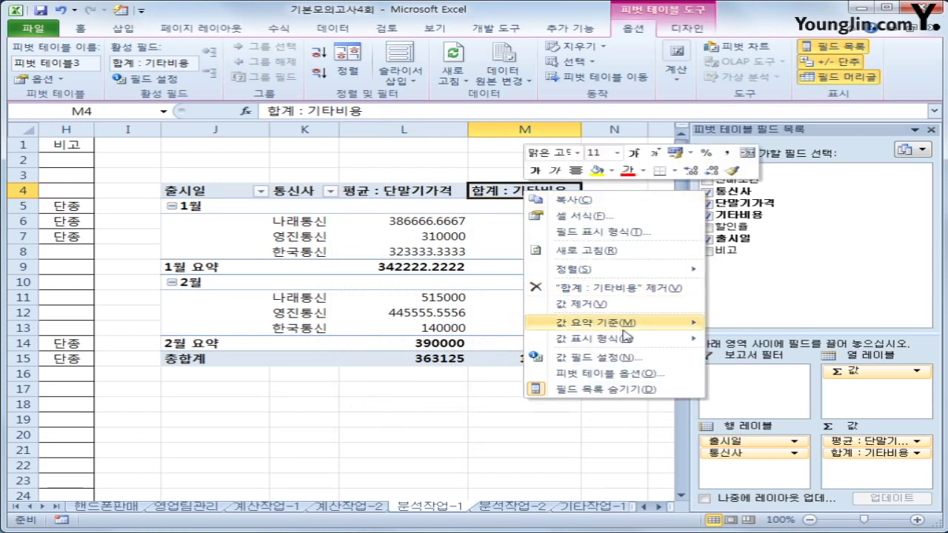
left_click(624, 358)
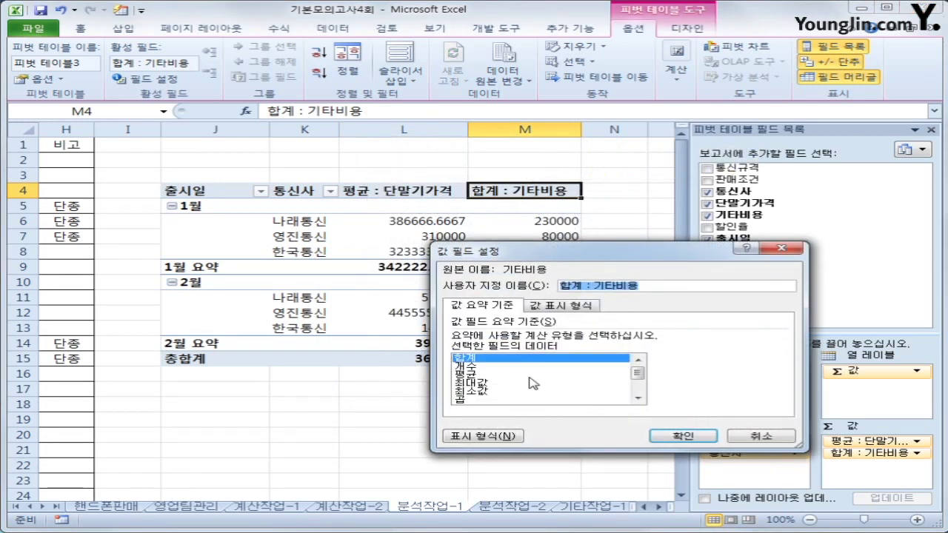
left_click(530, 376)
left_click(740, 435)
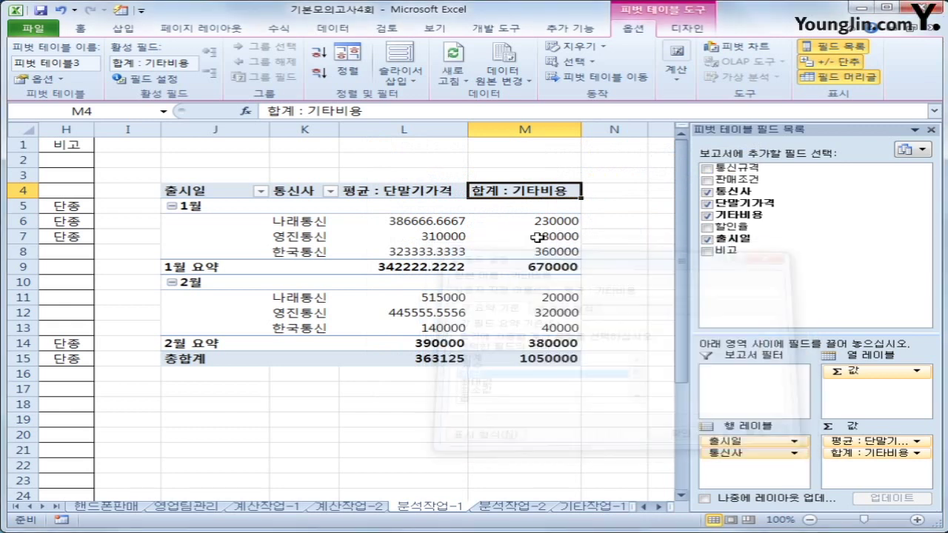
right_click(525, 193)
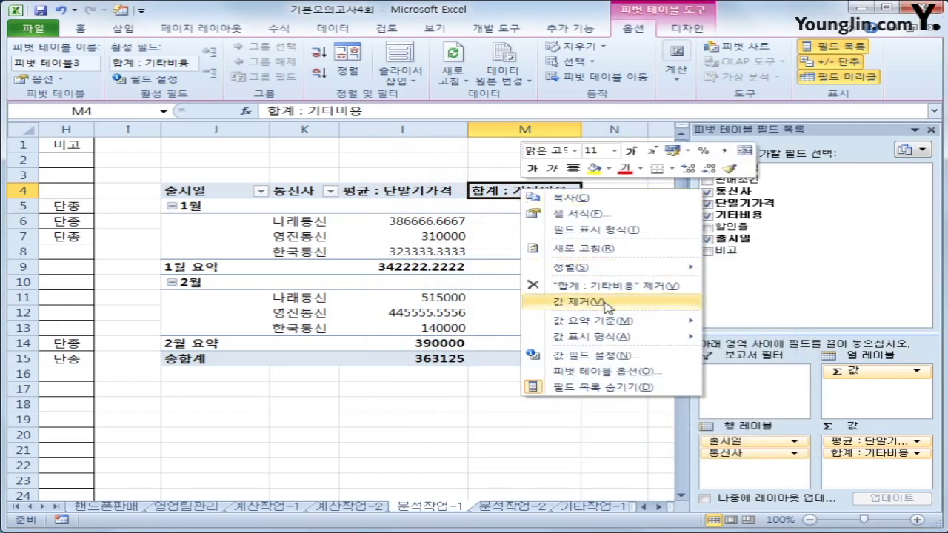
mouse_move(612, 337)
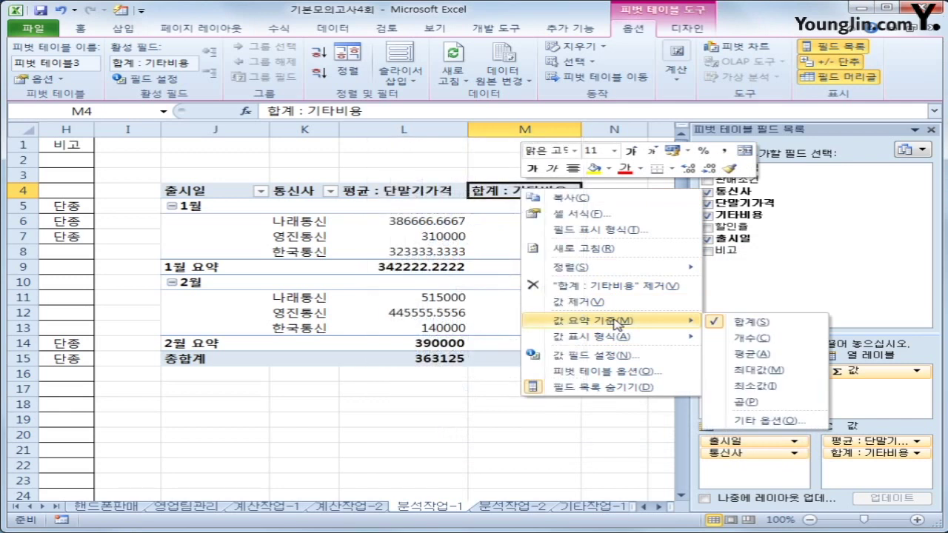
left_click(766, 356)
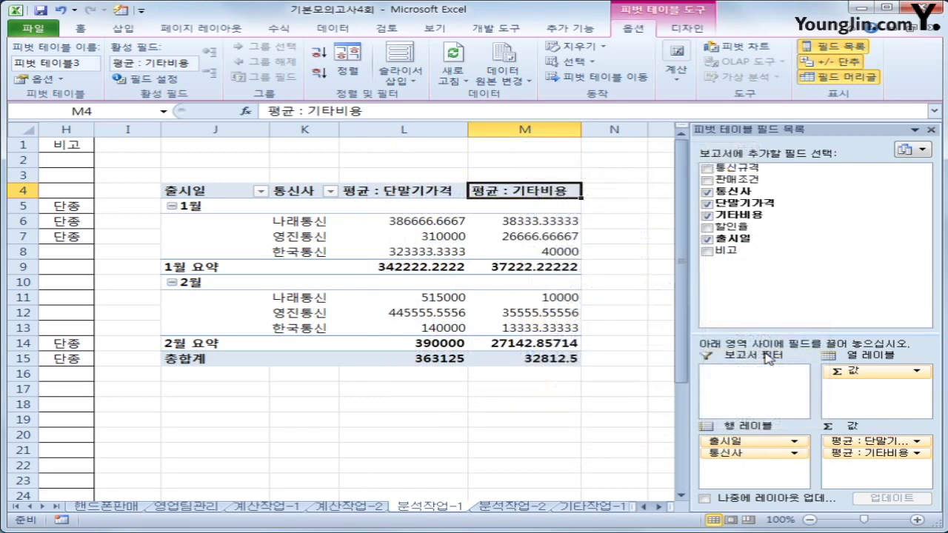
left_click(676, 74)
left_click(679, 129)
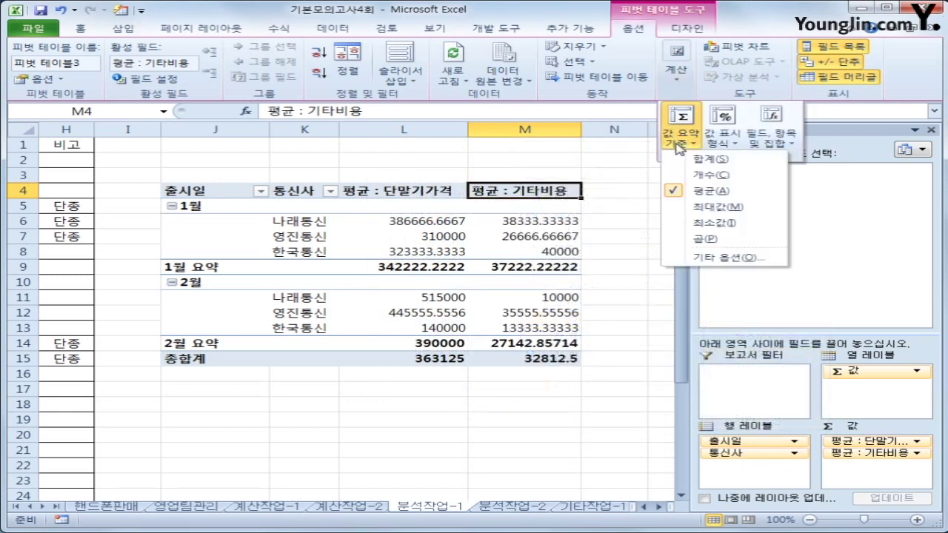
left_click(700, 194)
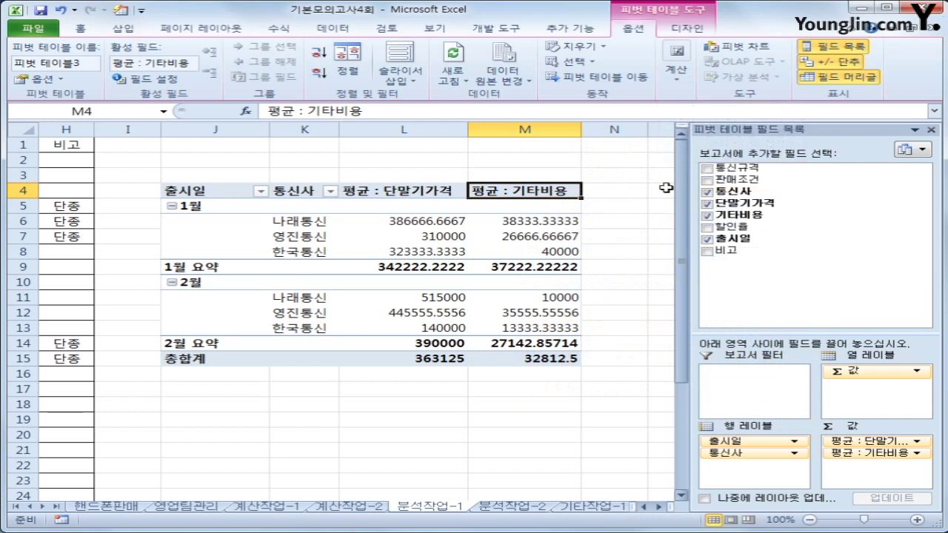
right_click(402, 194)
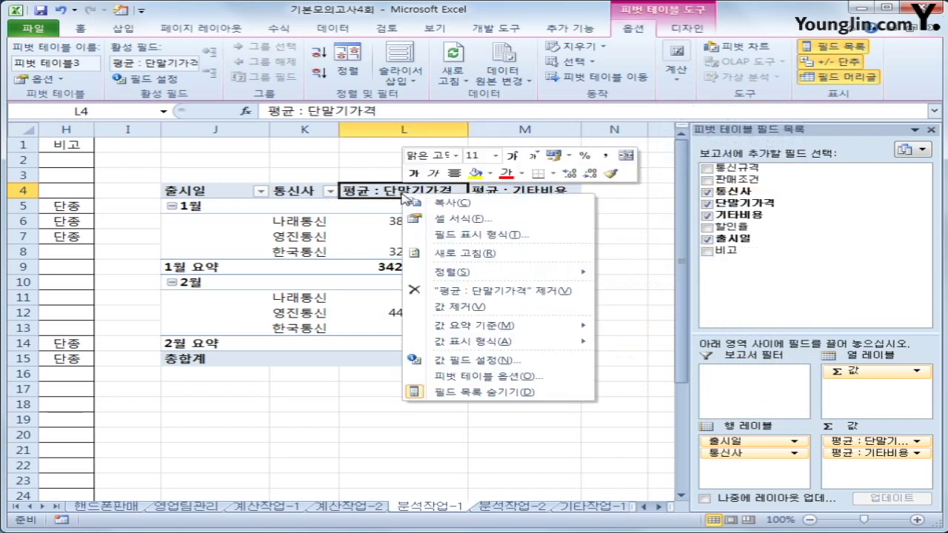
mouse_move(526, 334)
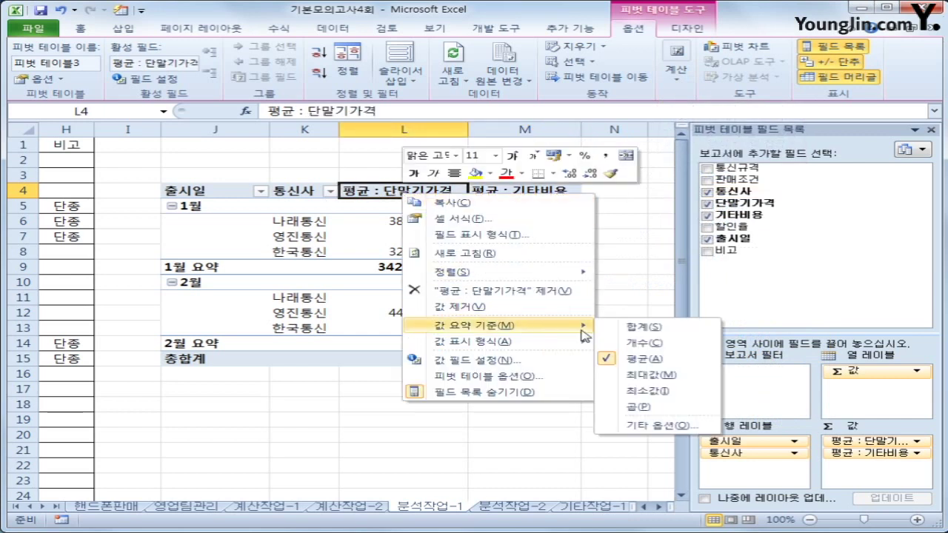
left_click(543, 361)
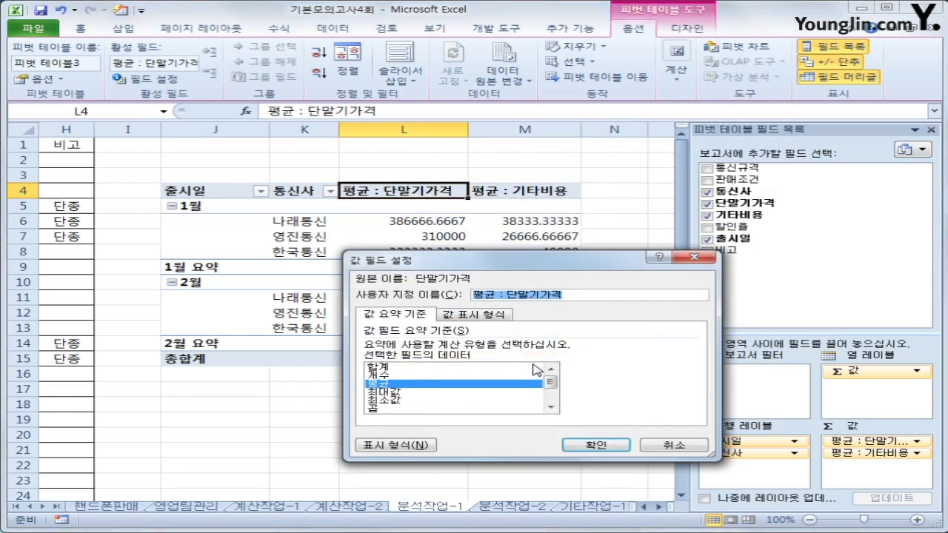
left_click(683, 449)
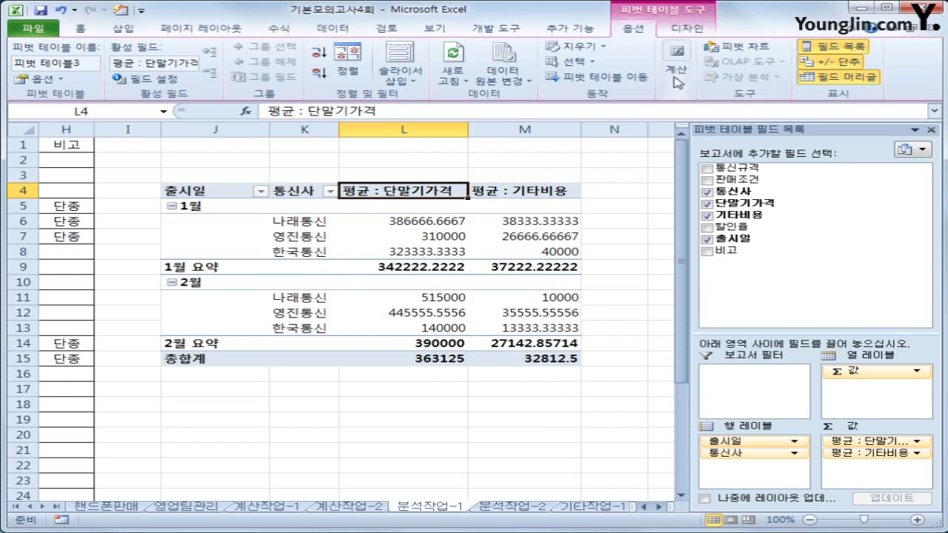
left_click(675, 74)
left_click(690, 148)
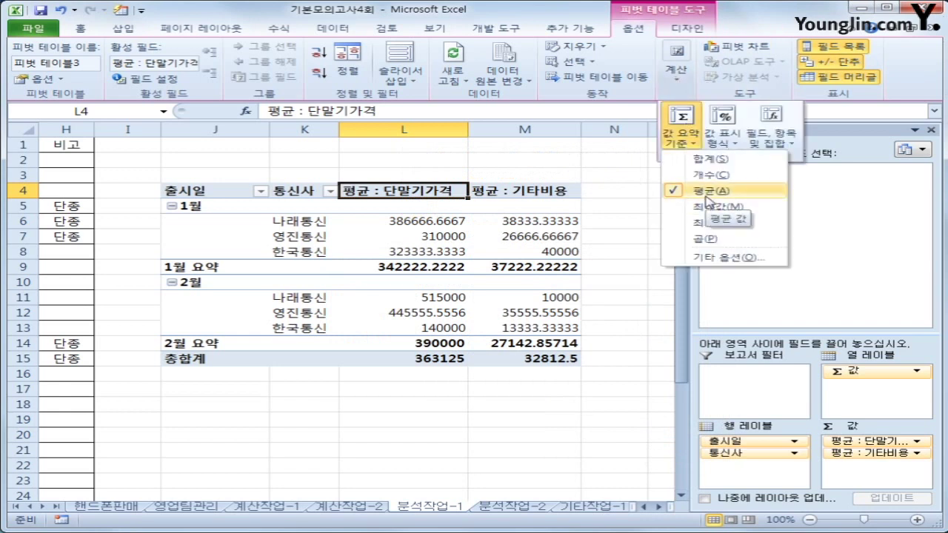
left_click(387, 200)
left_click(480, 191)
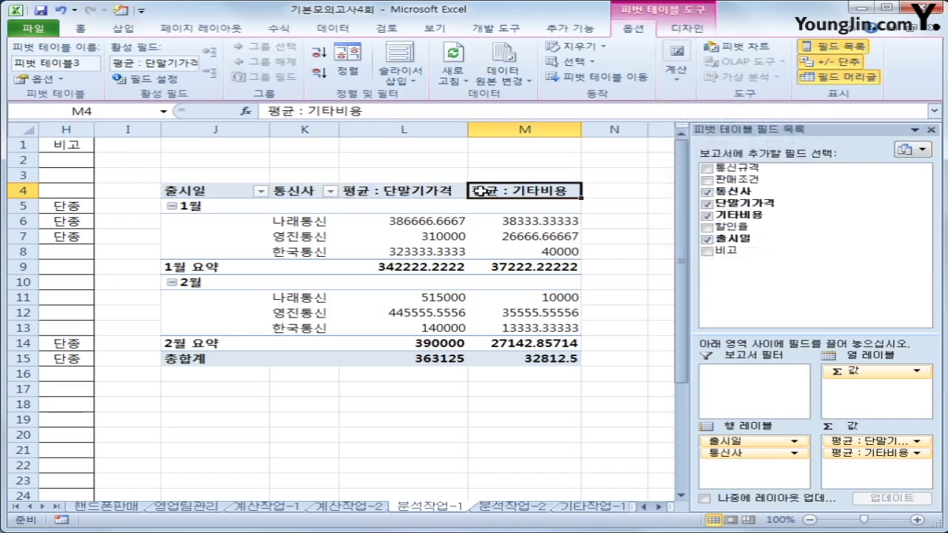
left_click(395, 186)
left_click(397, 190)
left_click(502, 189)
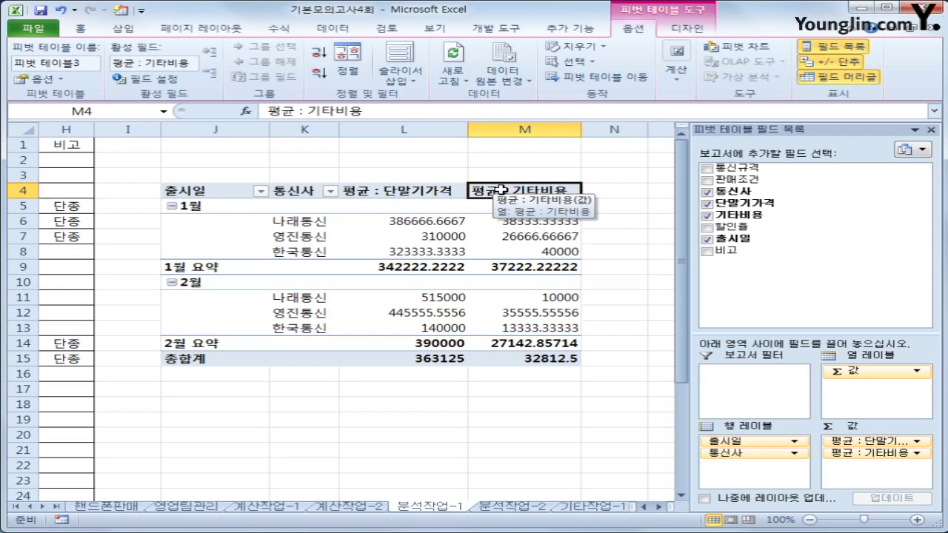
left_click(443, 196)
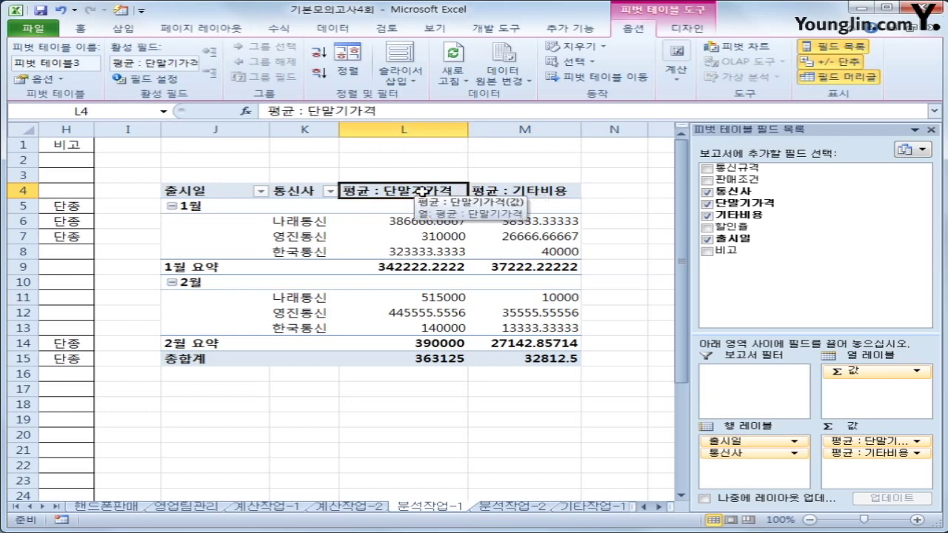
Step: Format 평균 : 단말기가격 as Number with 0 decimals and a thousands separator
right_click(421, 191)
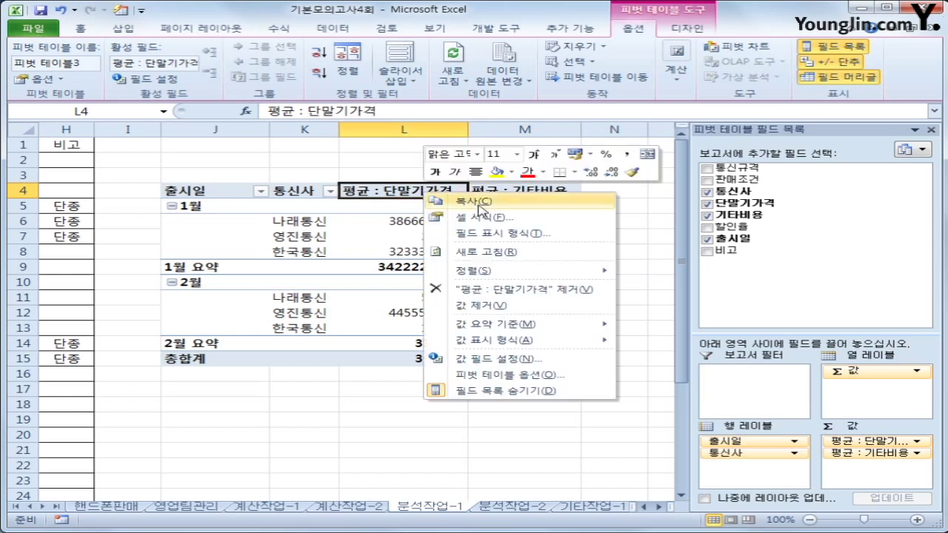
left_click(490, 234)
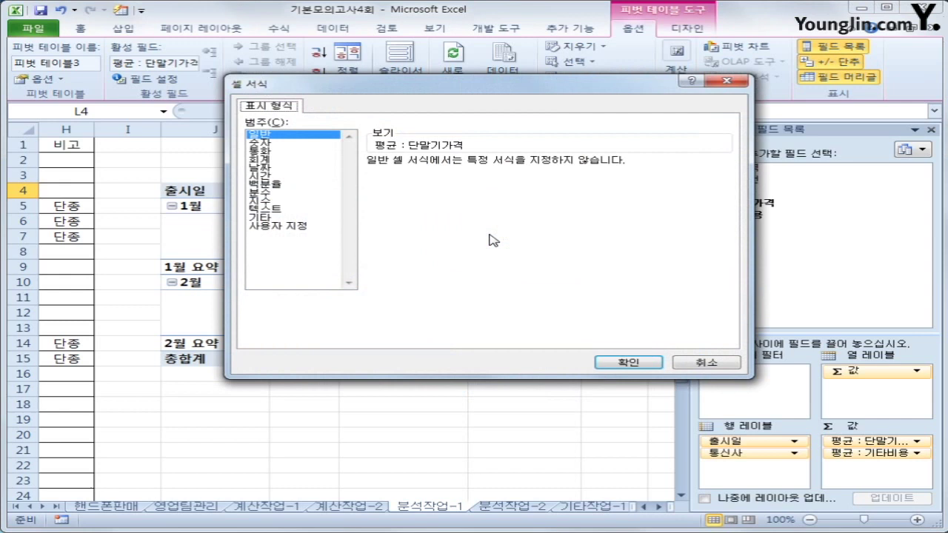
left_click(273, 144)
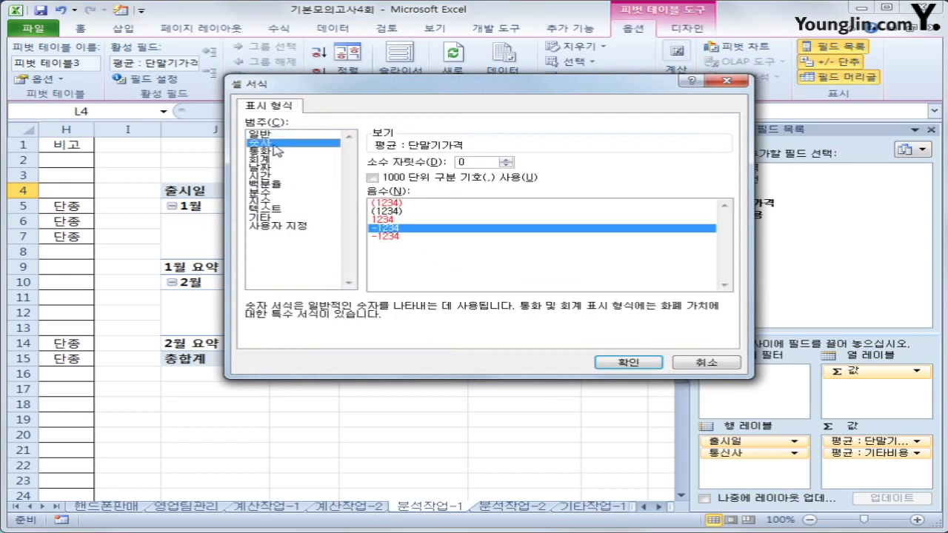
left_click(436, 183)
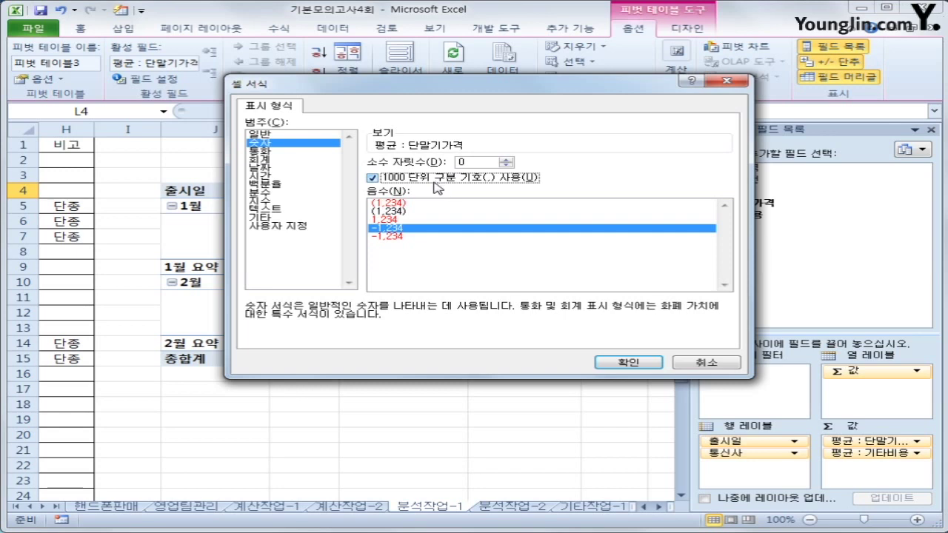
left_click(628, 362)
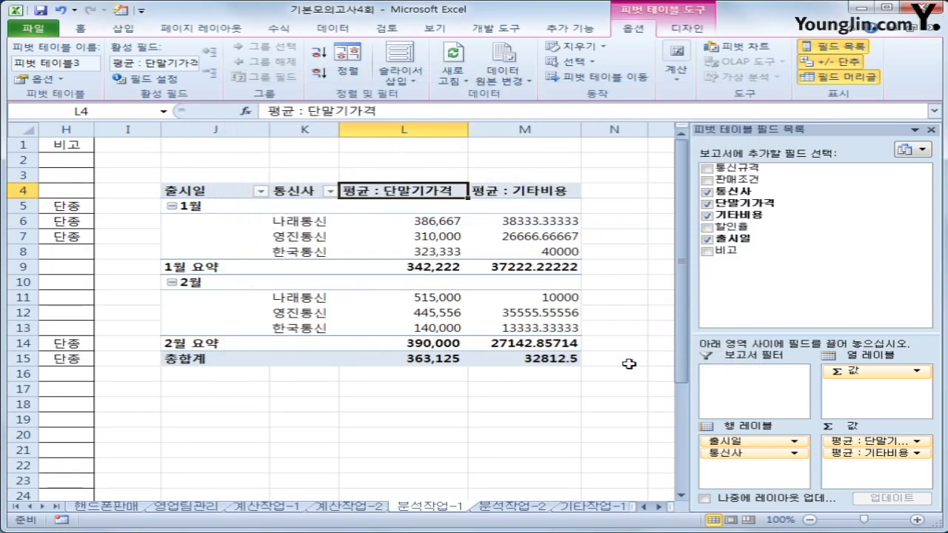
Step: Give 평균 : 기타비용 the same Number format with thousands separator and no decimals
left_click(525, 191)
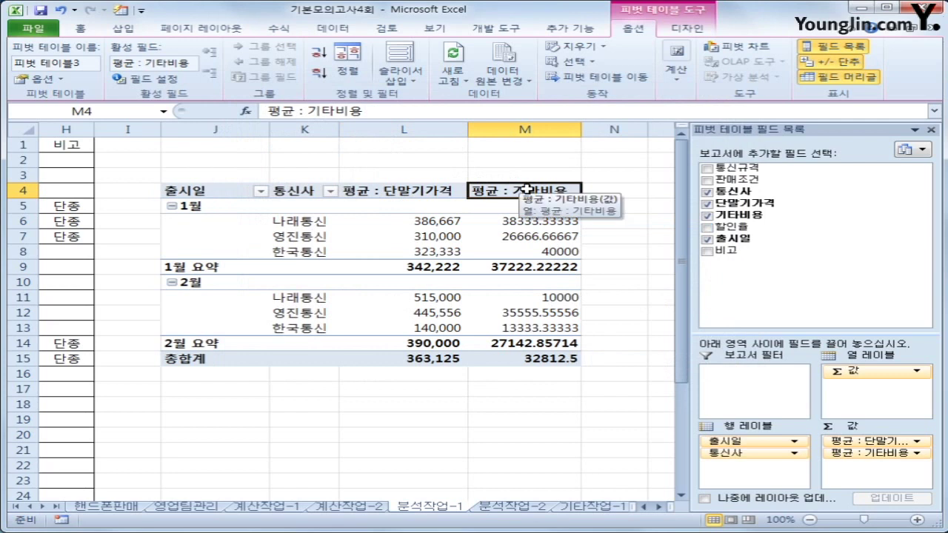
right_click(525, 190)
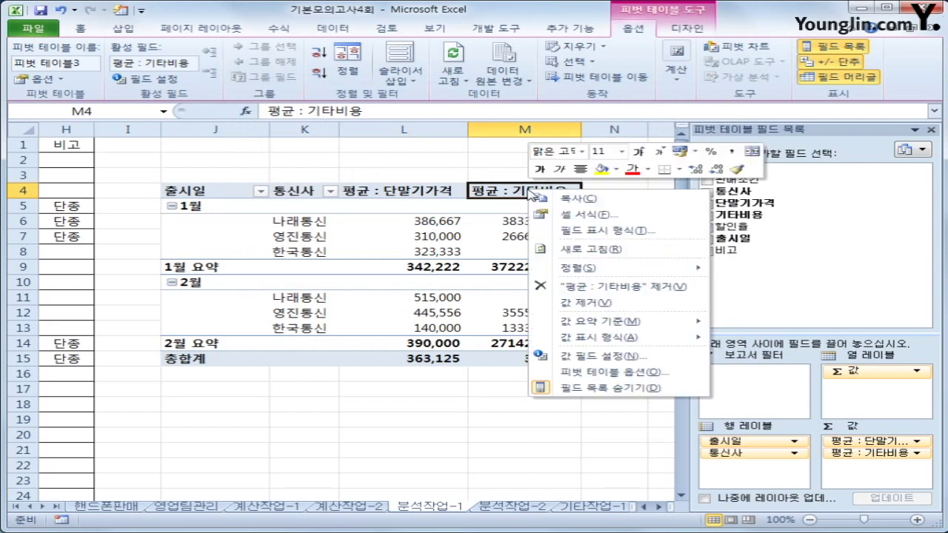
left_click(574, 235)
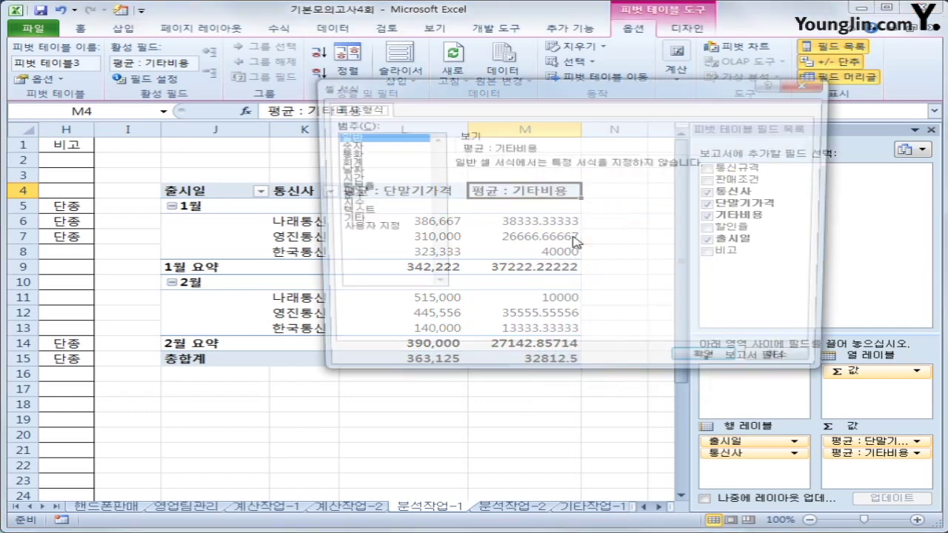
left_click(373, 146)
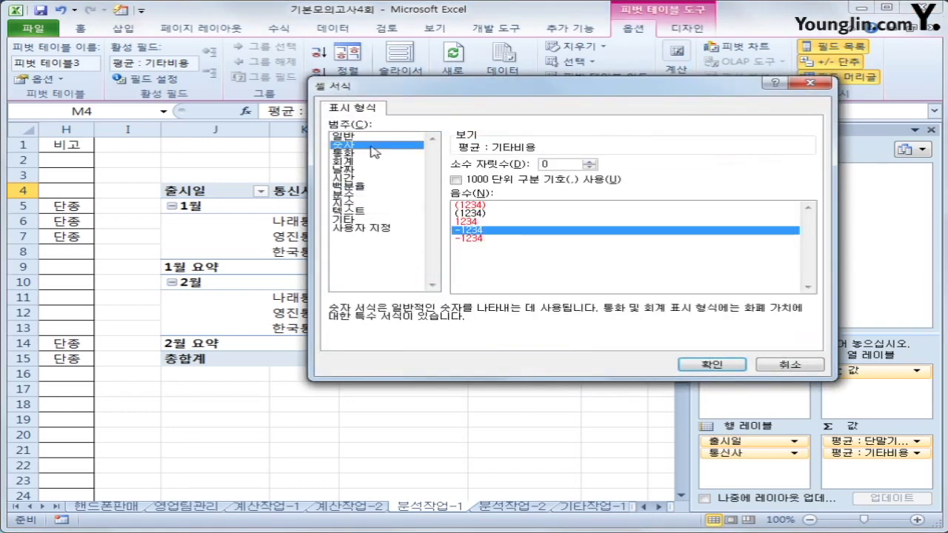
left_click(456, 179)
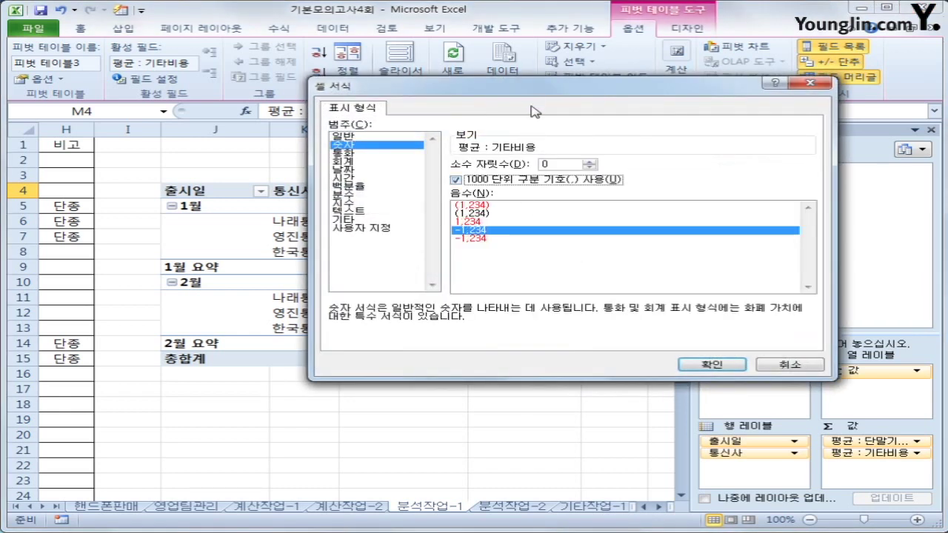
left_click_drag(534, 87, 492, 143)
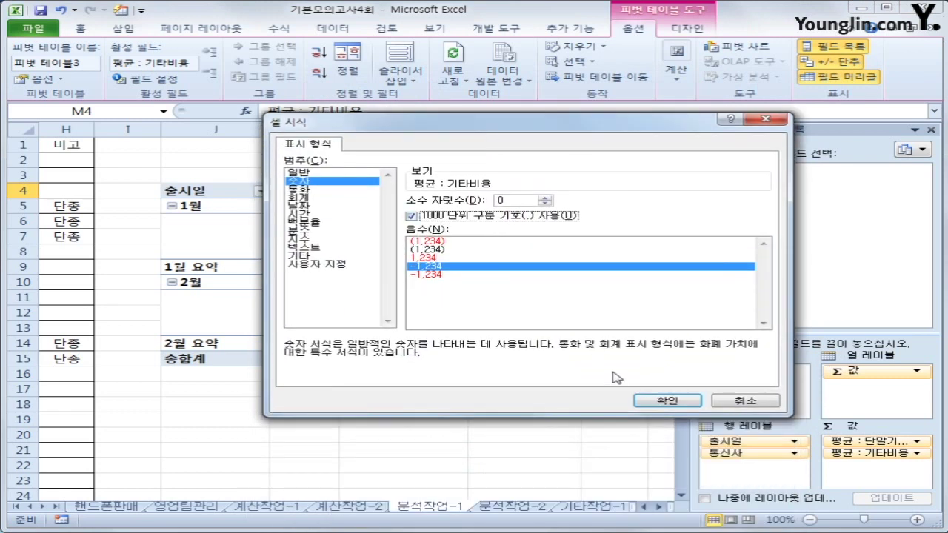
left_click(658, 401)
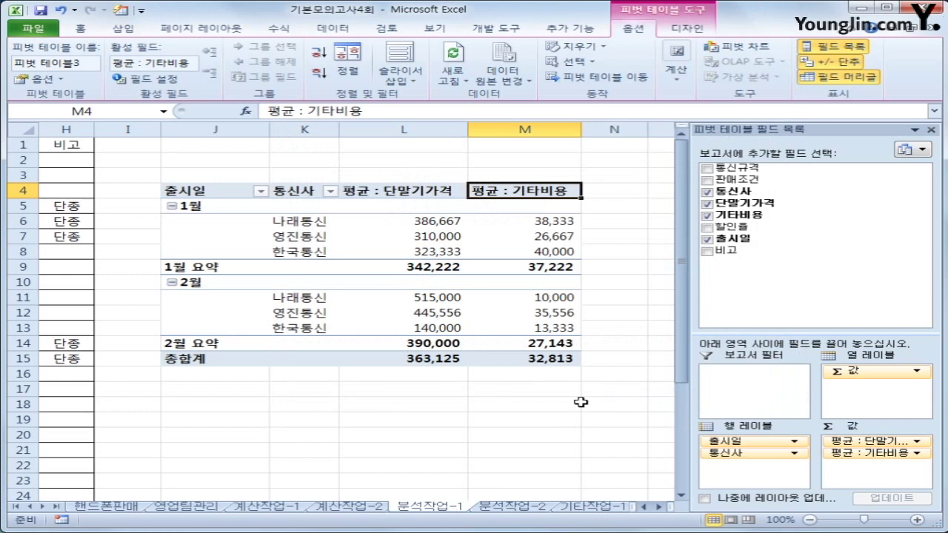
Step: Apply Pivot Style Medium 9 to the pivot table
left_click(408, 194)
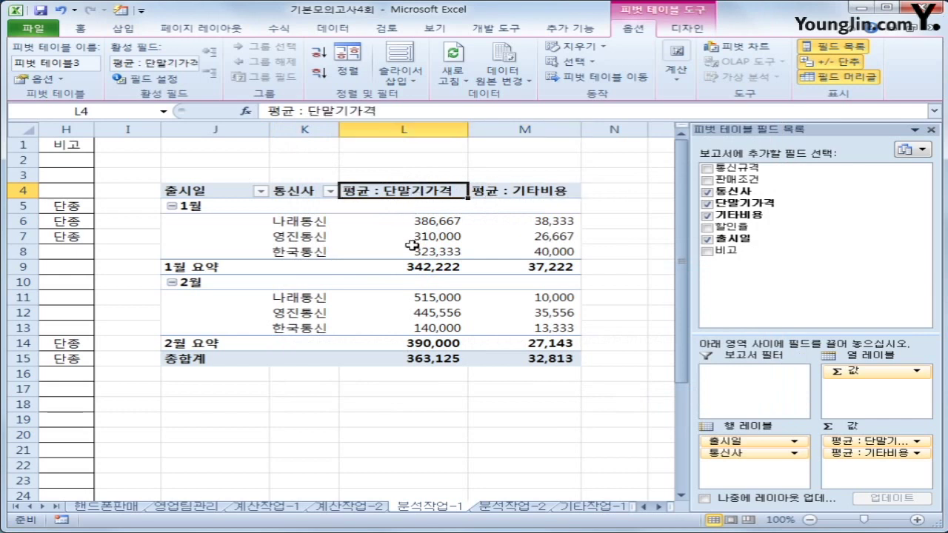
left_click(412, 247)
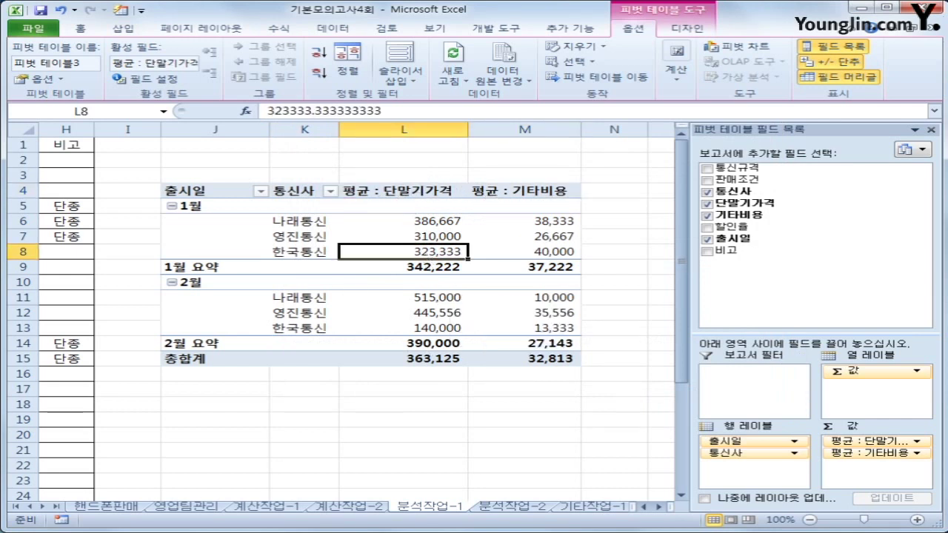
left_click(690, 28)
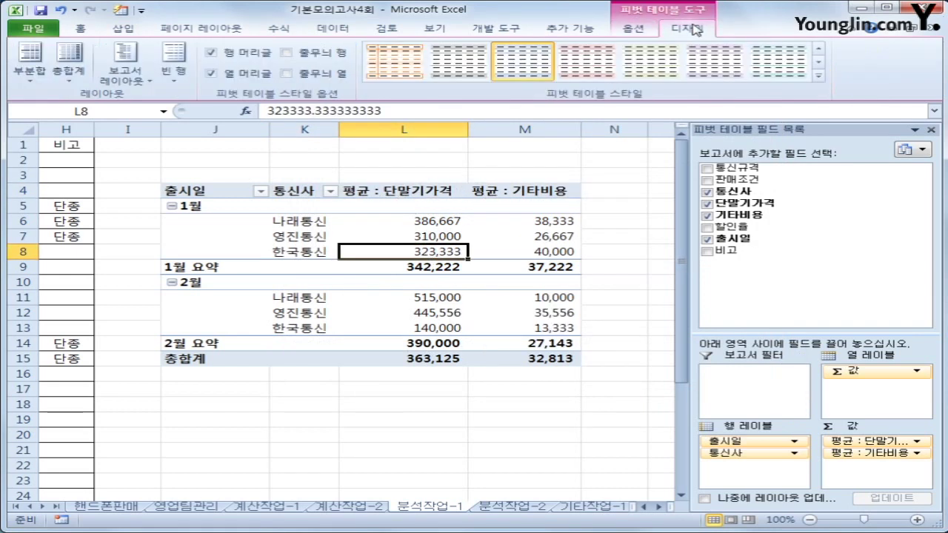
left_click(818, 75)
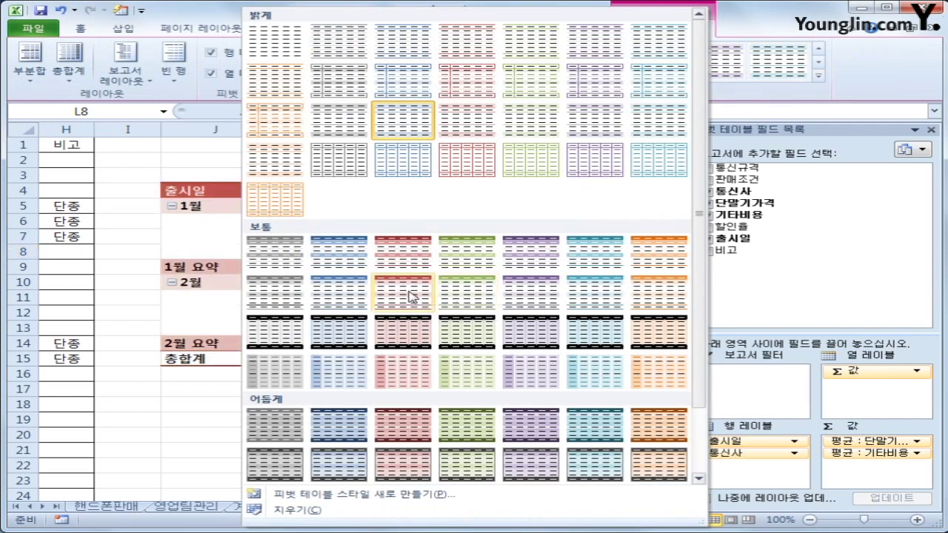
left_click(348, 304)
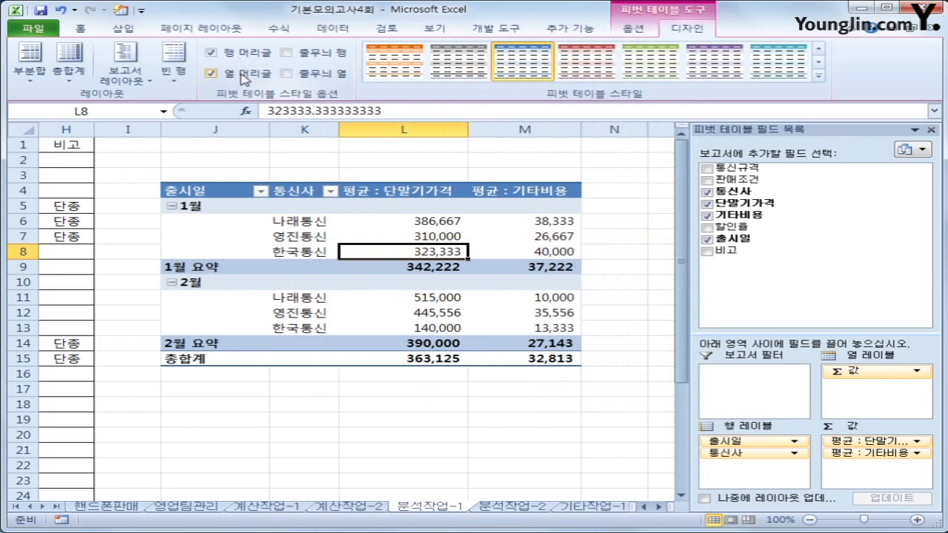
Step: Turn on Banded Columns for the pivot, then go to the 분석작업-2 sheet
left_click(308, 75)
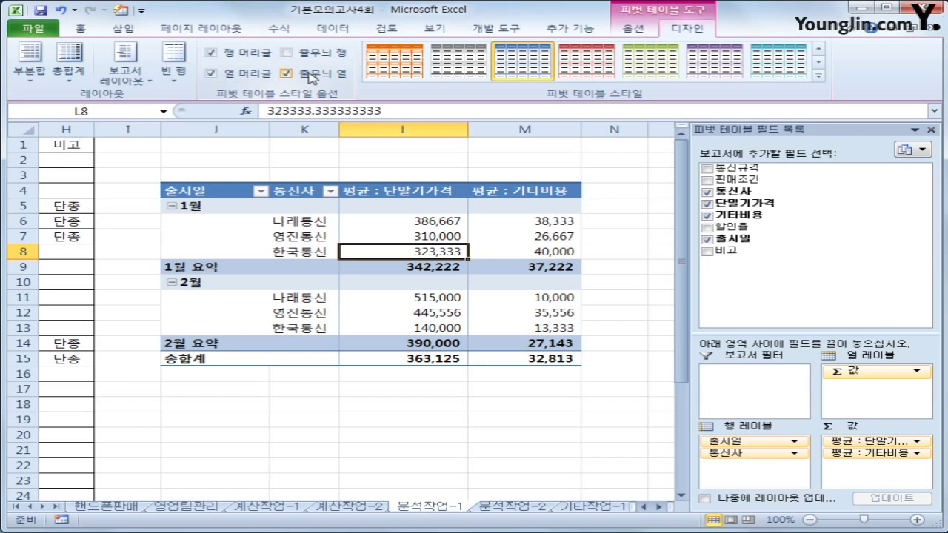
left_click(232, 193)
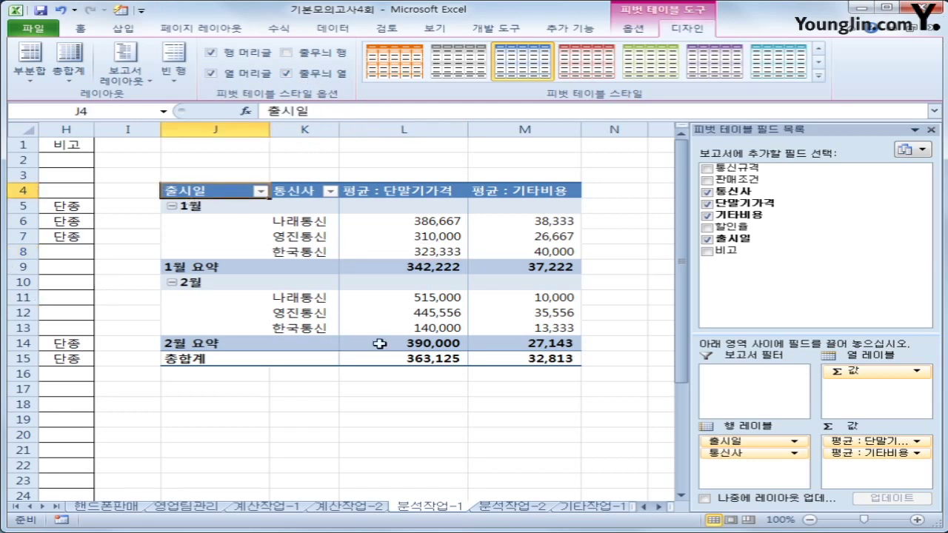
mouse_move(460, 316)
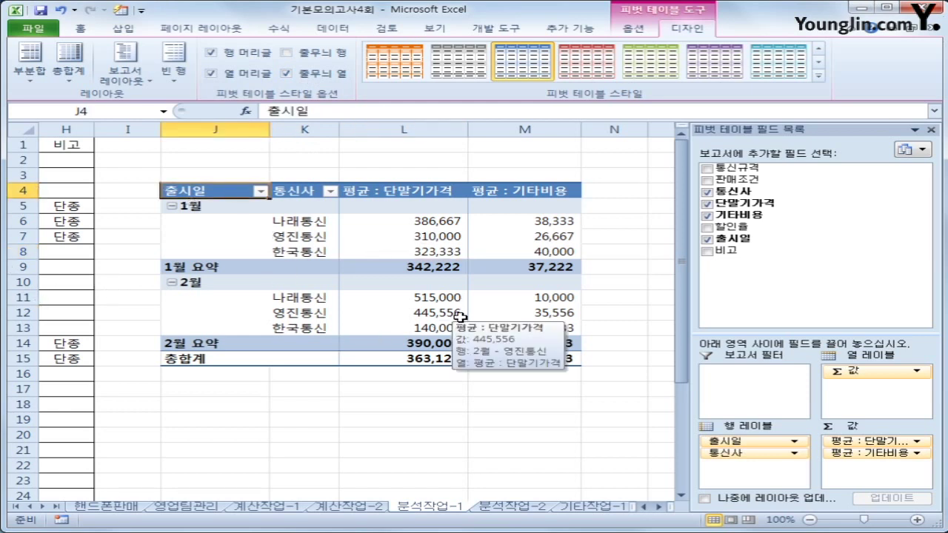
left_click(518, 508)
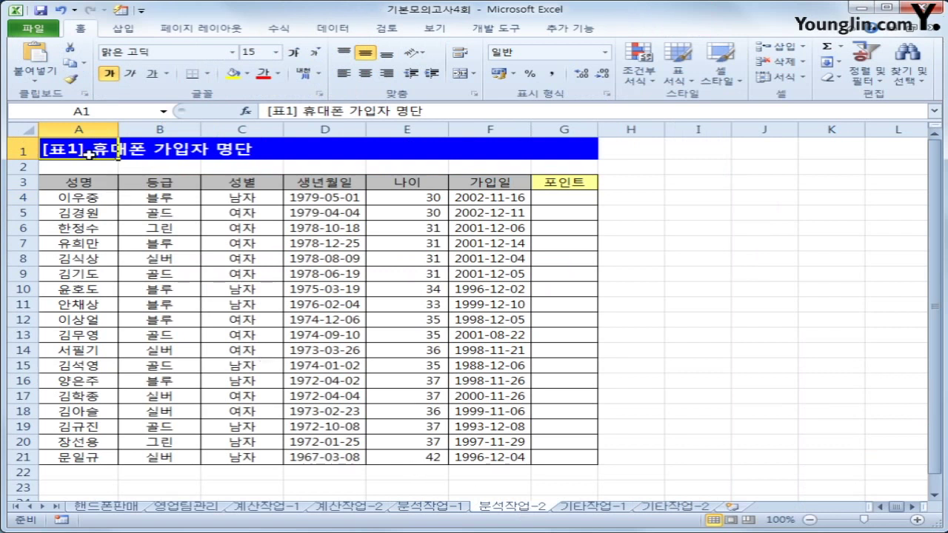
Step: From cell I8, start recording a macro named 포인트 stored in this workbook
left_click(724, 258)
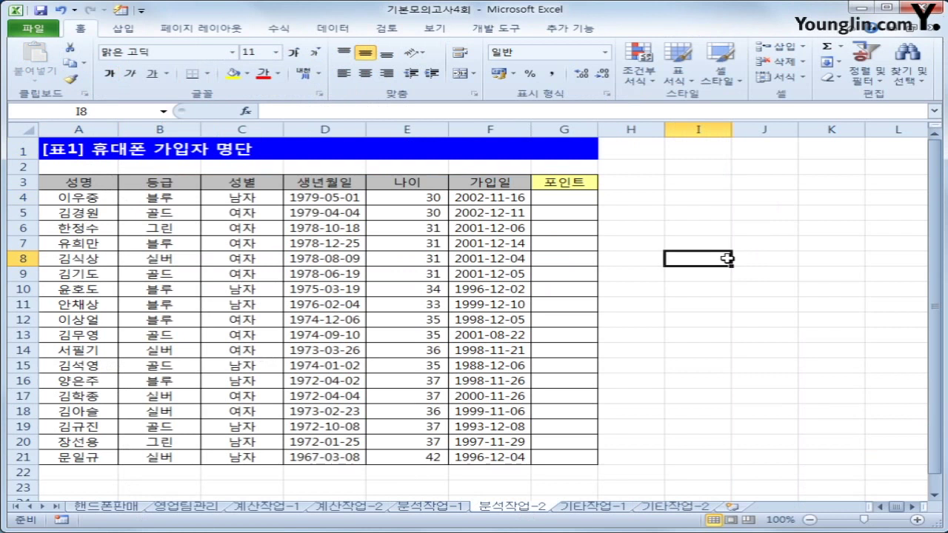
left_click(492, 28)
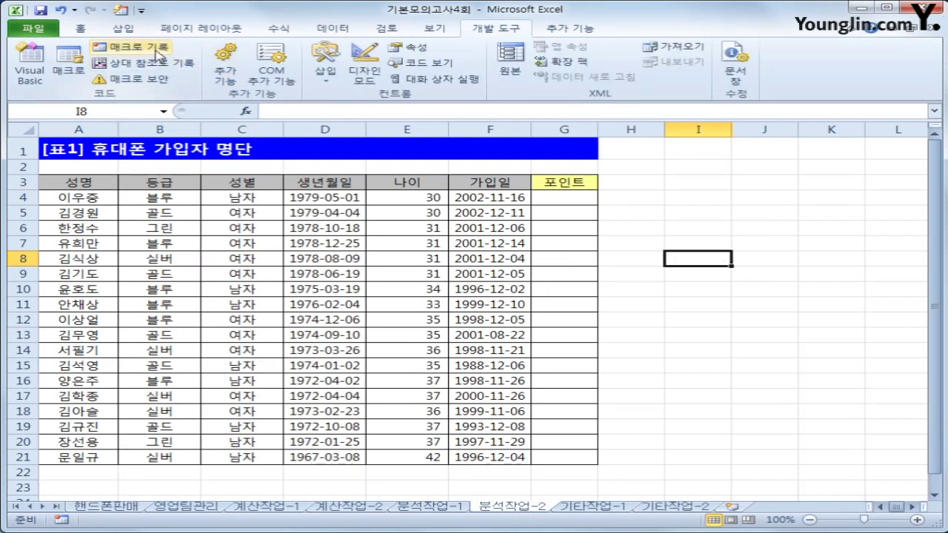
left_click(157, 50)
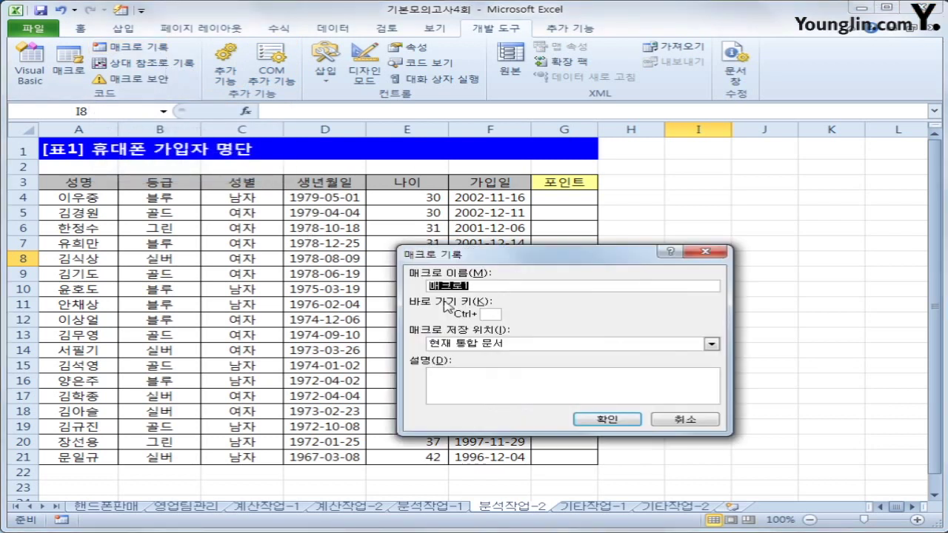
key("BackSpace")
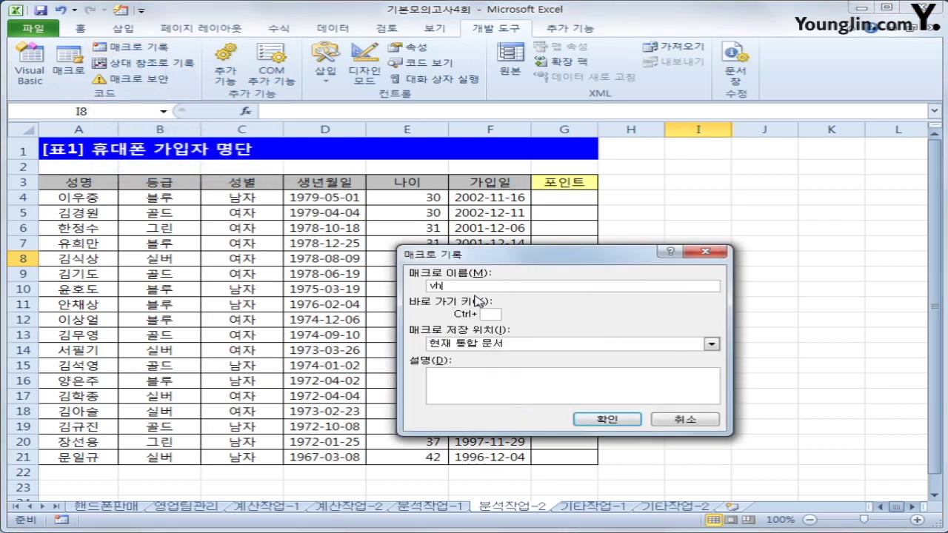
type("포인트")
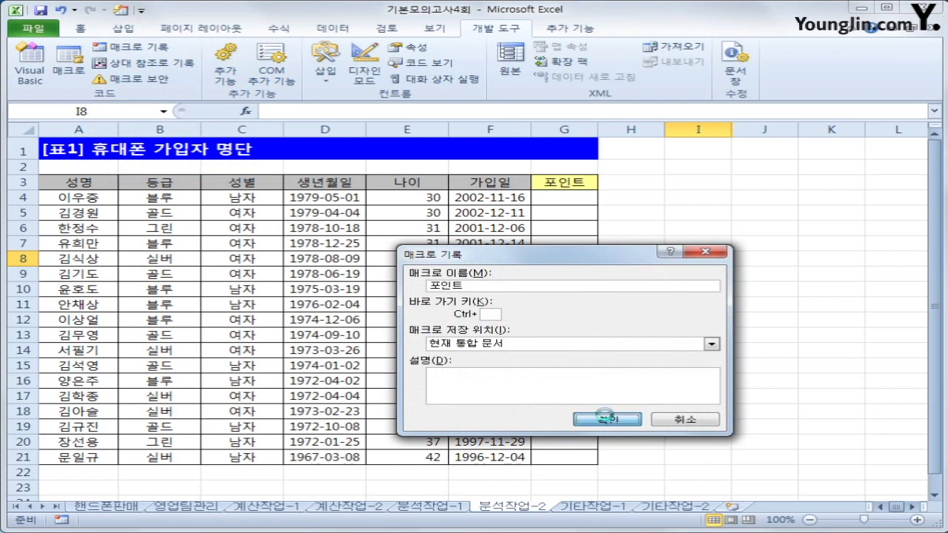
left_click(606, 418)
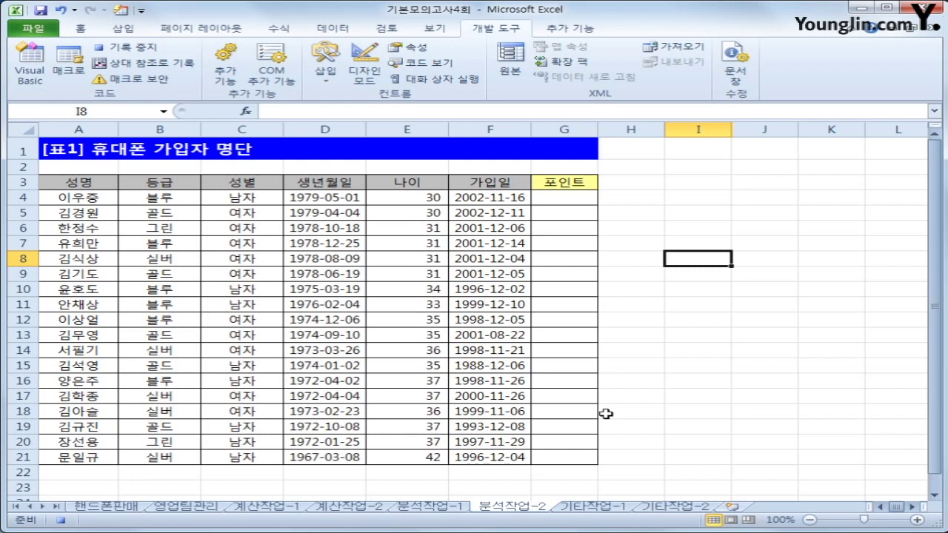
Step: Enter =IF(B4="골드",1000,IF(B4="실버",500,200)) in cell G4
left_click(570, 202)
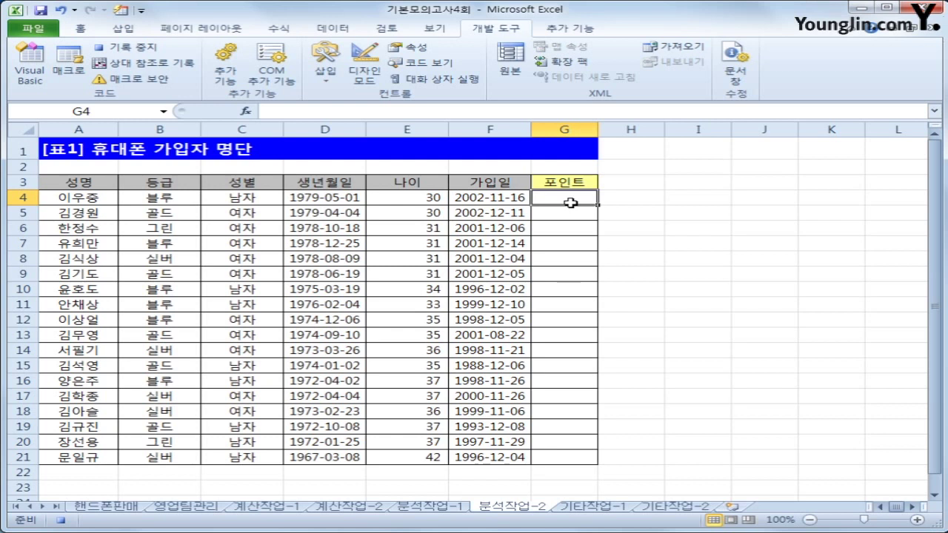
type("=if(")
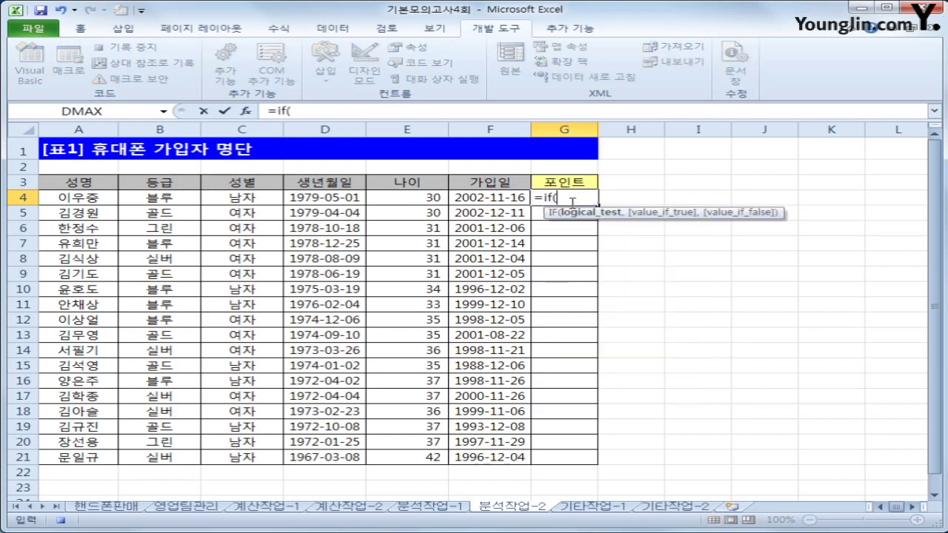
key("Left")
key("Left")
key("Left")
key("Left")
key("Left")
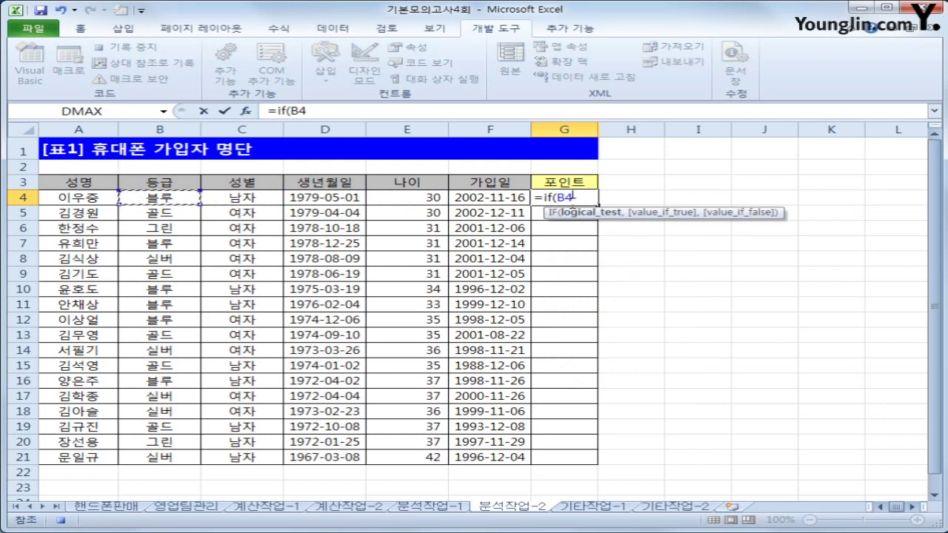
type("=\"골ㄷ")
type("드\",")
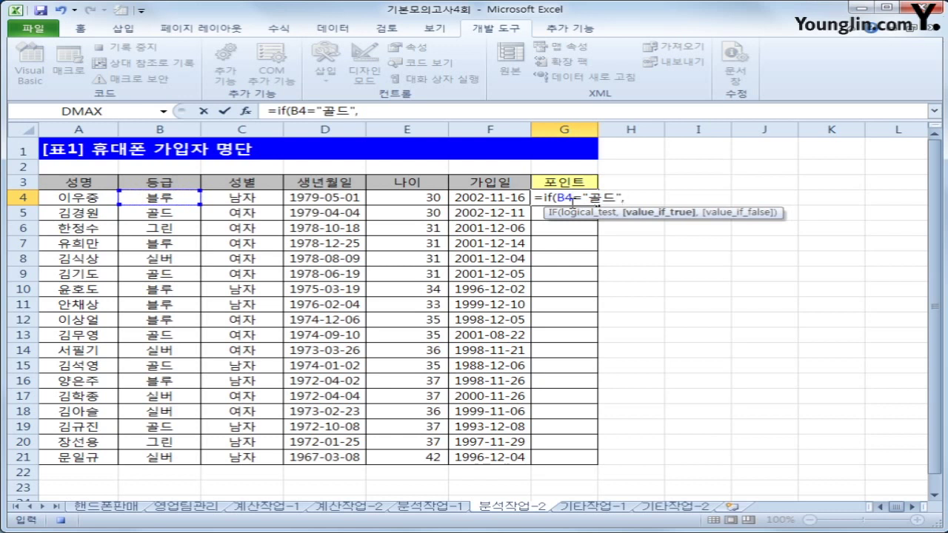
type("1000,")
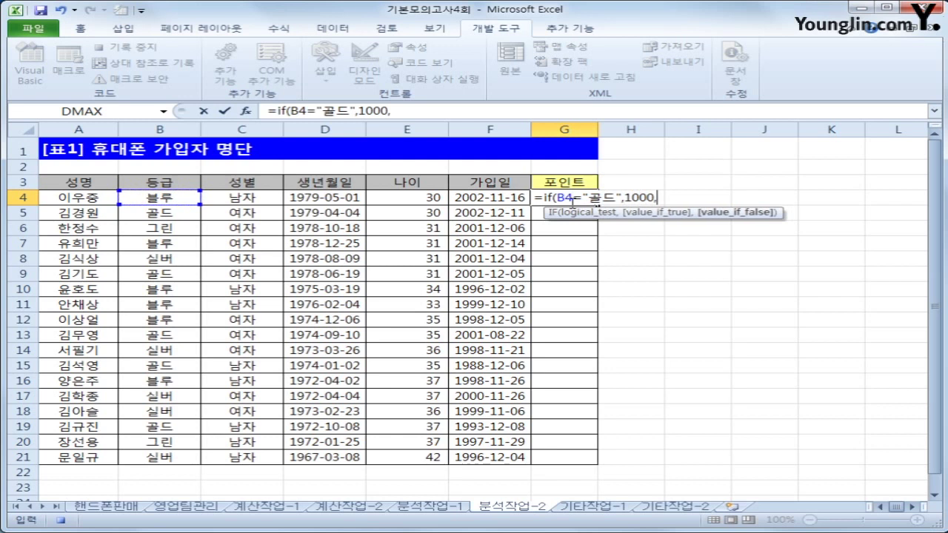
type("if(")
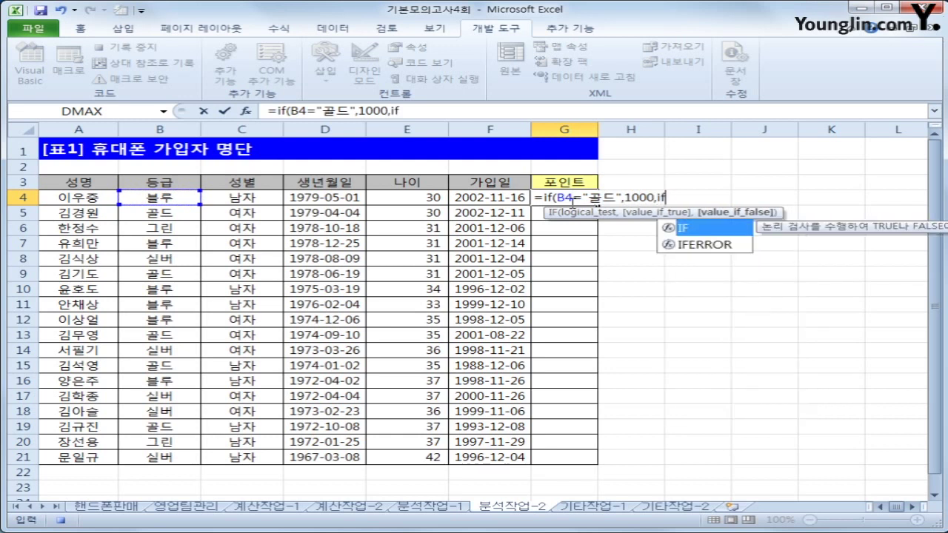
key("Left")
key("Left")
key("Left")
key("Left")
key("Left")
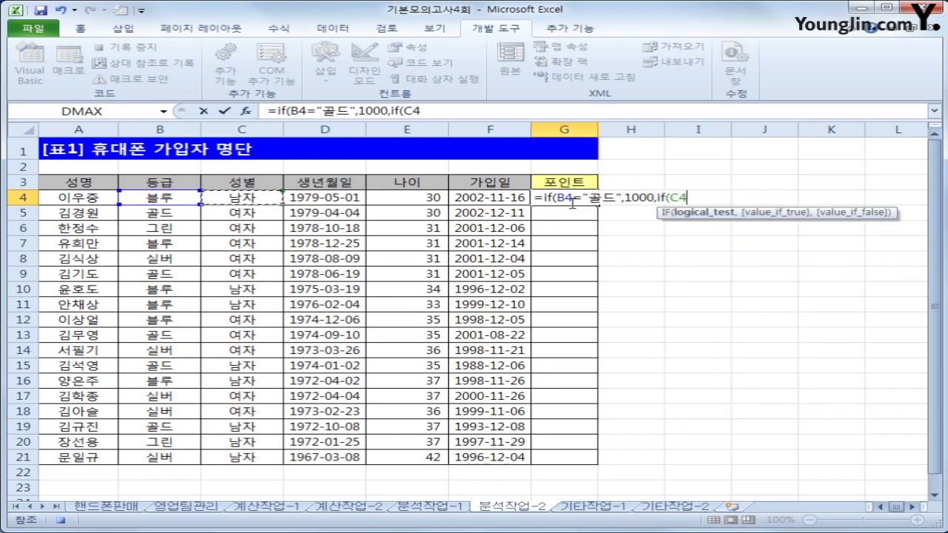
type("=")
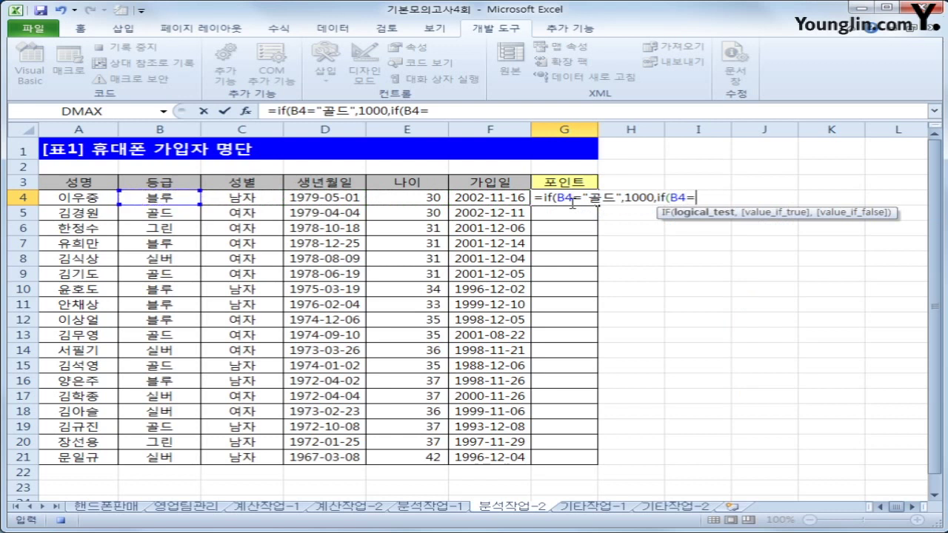
type("\"tl")
key("BackSpace")
key("BackSpace")
key("Hangul")
type("실버\",")
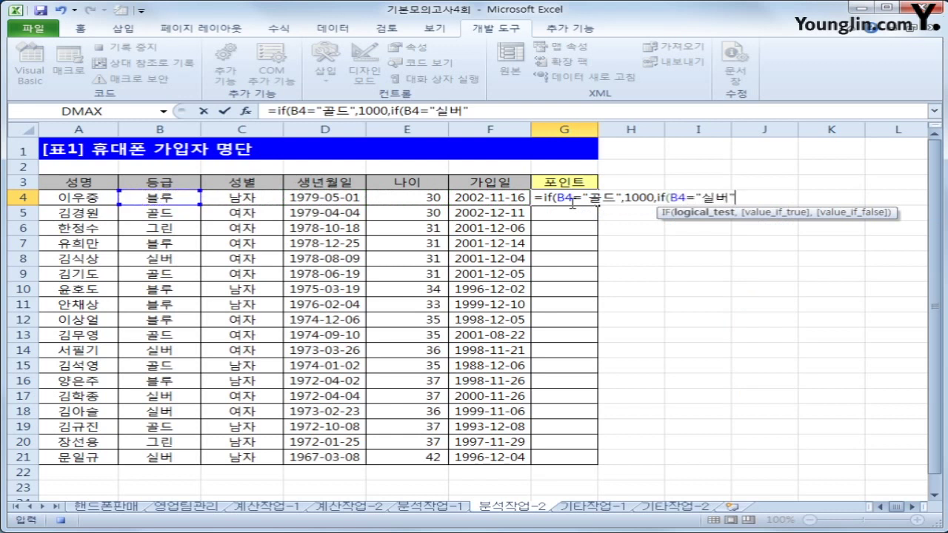
type("500,")
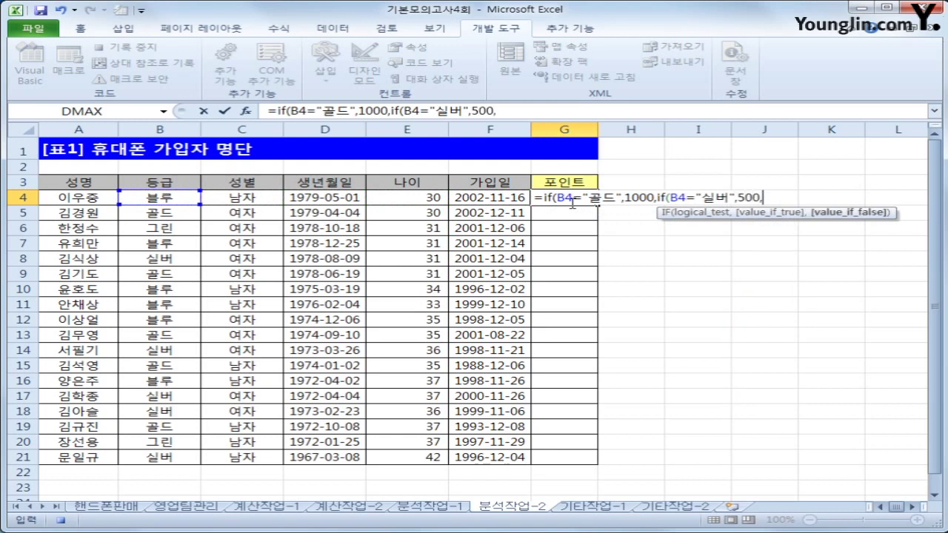
type("200))")
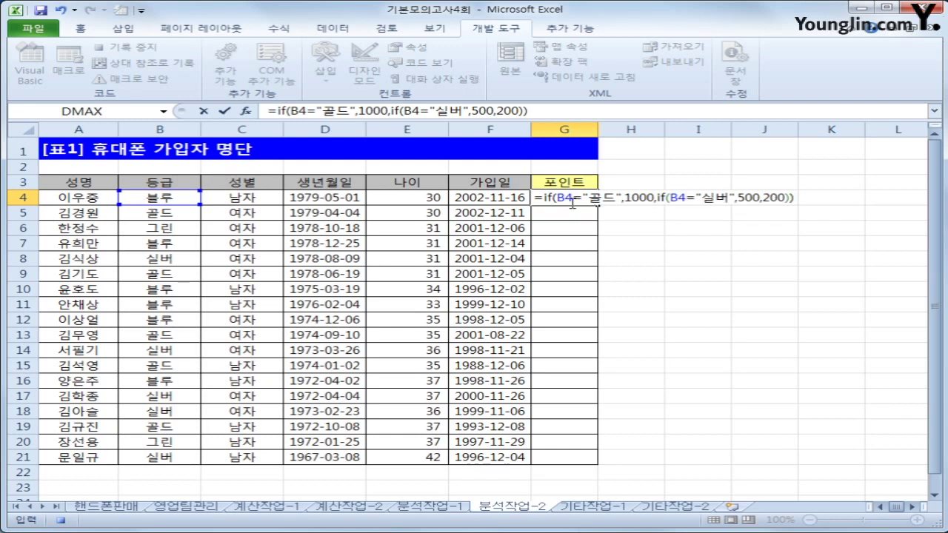
key("Return")
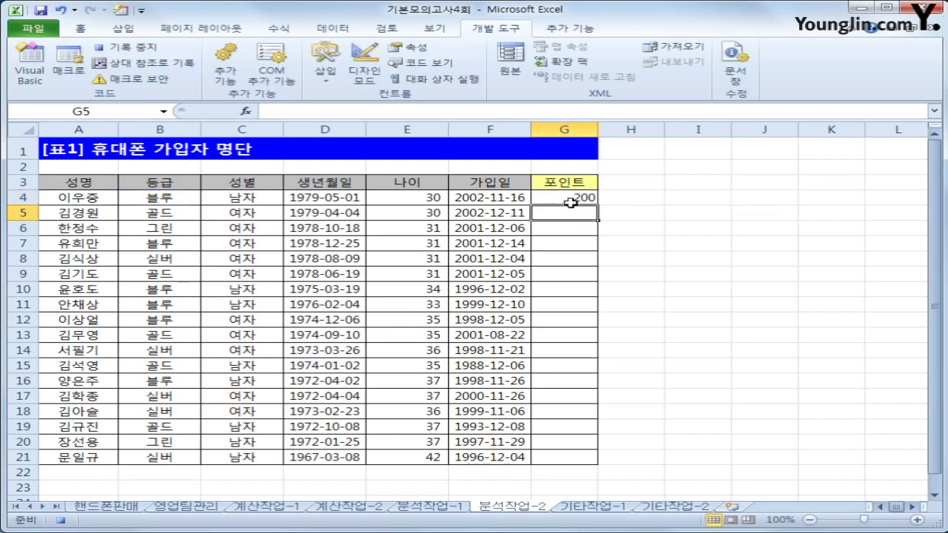
Step: Fill the G4 points formula down through G21
left_click(570, 202)
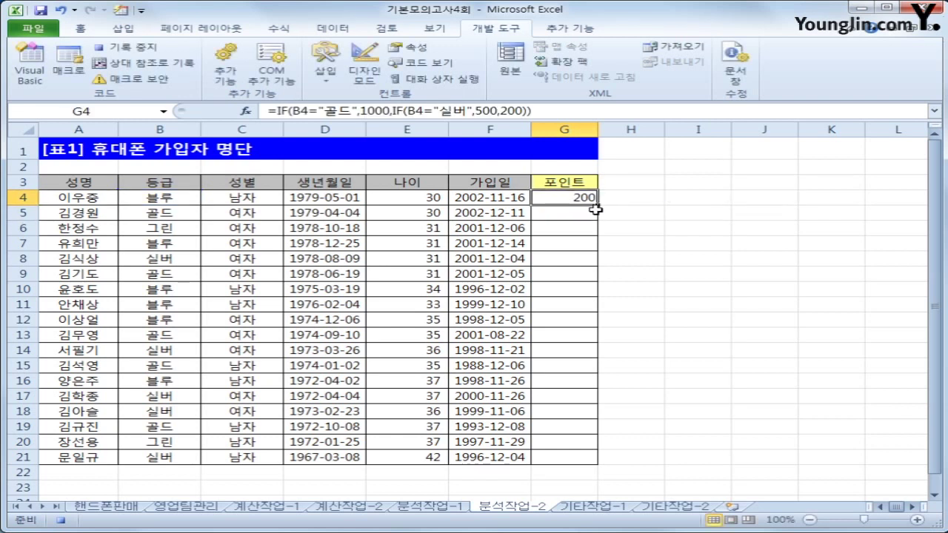
double_click(597, 205)
left_click(572, 452)
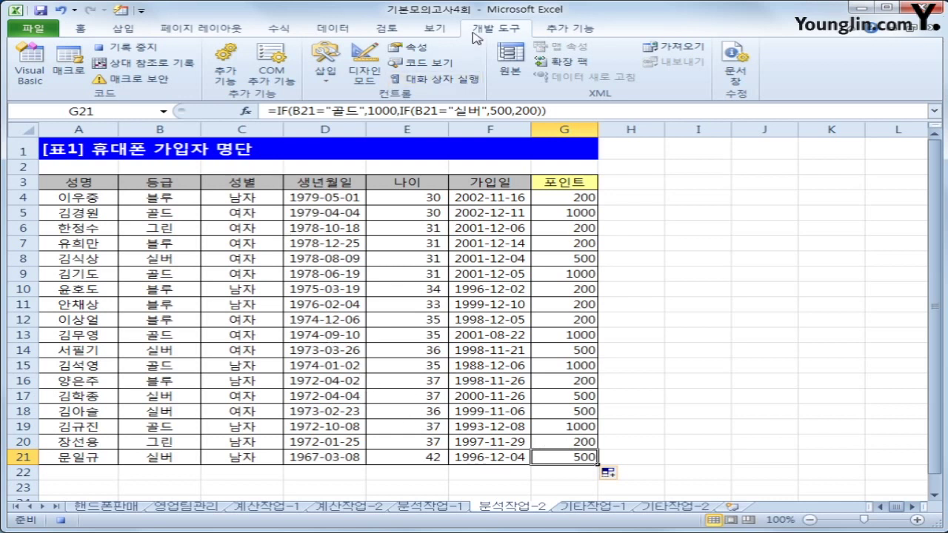
Step: Stop recording and draw a button over F1:G2 assigned to the 포인트 macro
left_click(122, 47)
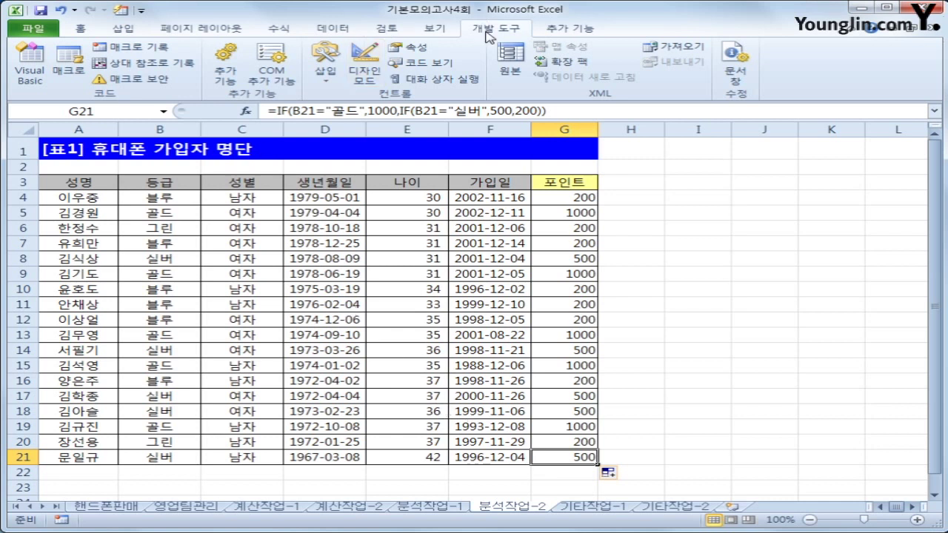
left_click(326, 65)
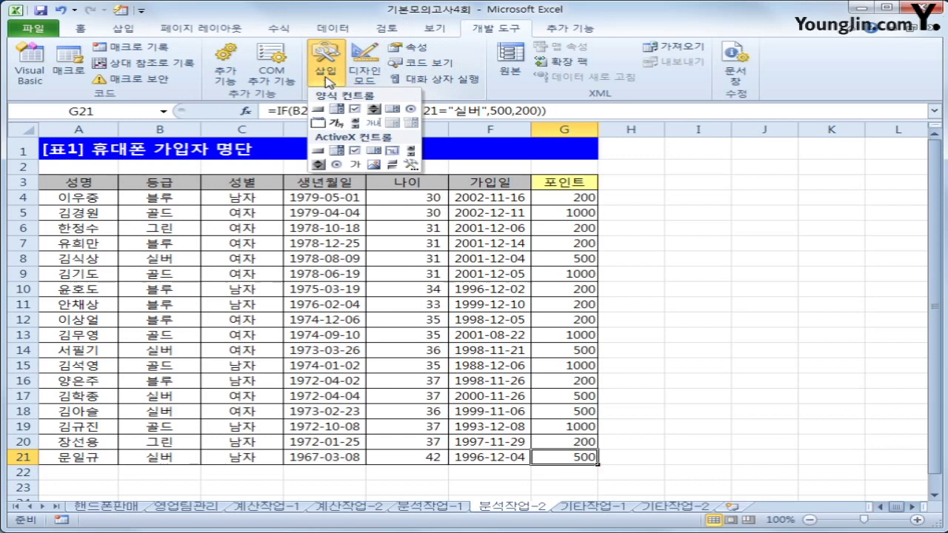
left_click(319, 112)
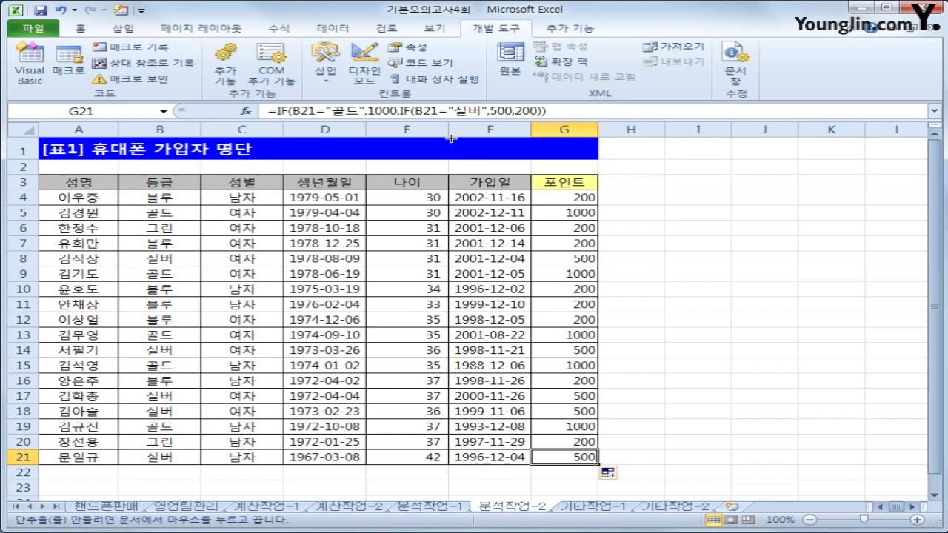
left_click_drag(449, 138, 571, 174)
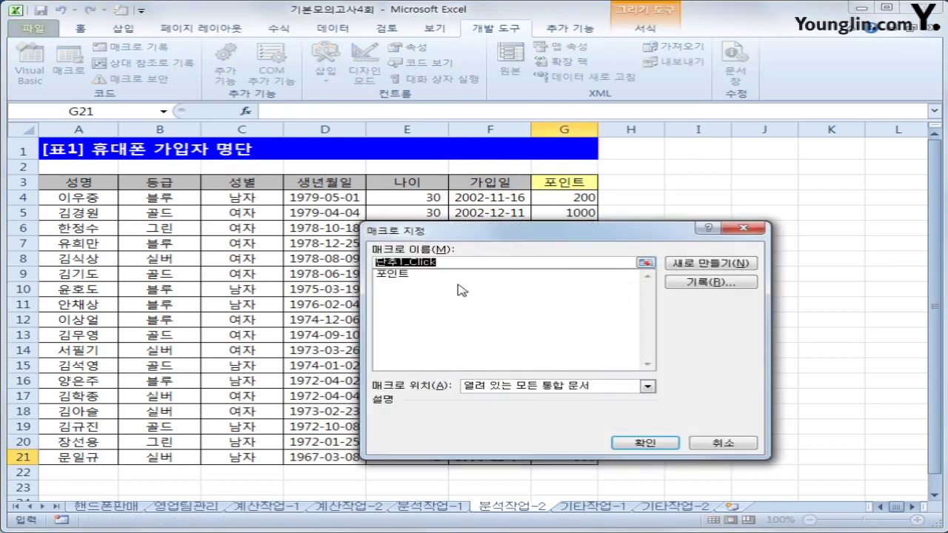
left_click(420, 275)
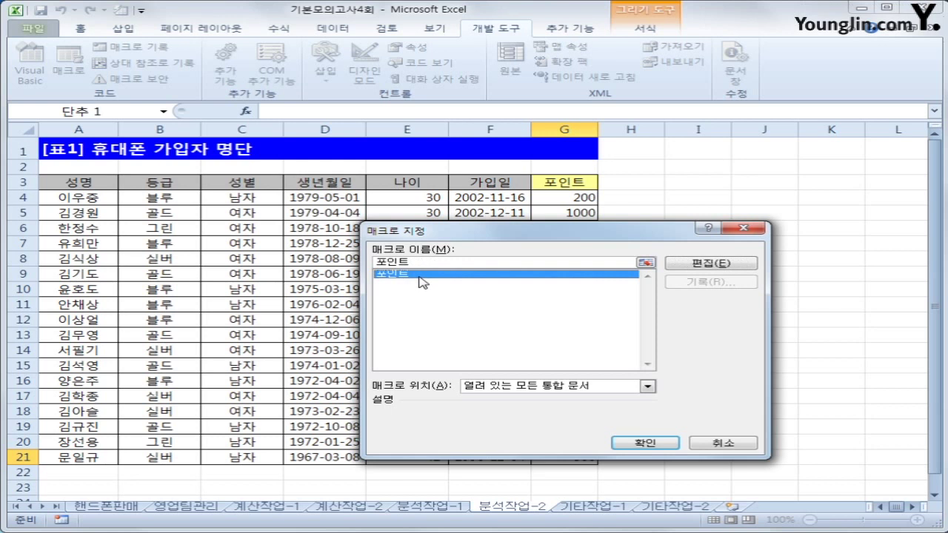
left_click(635, 442)
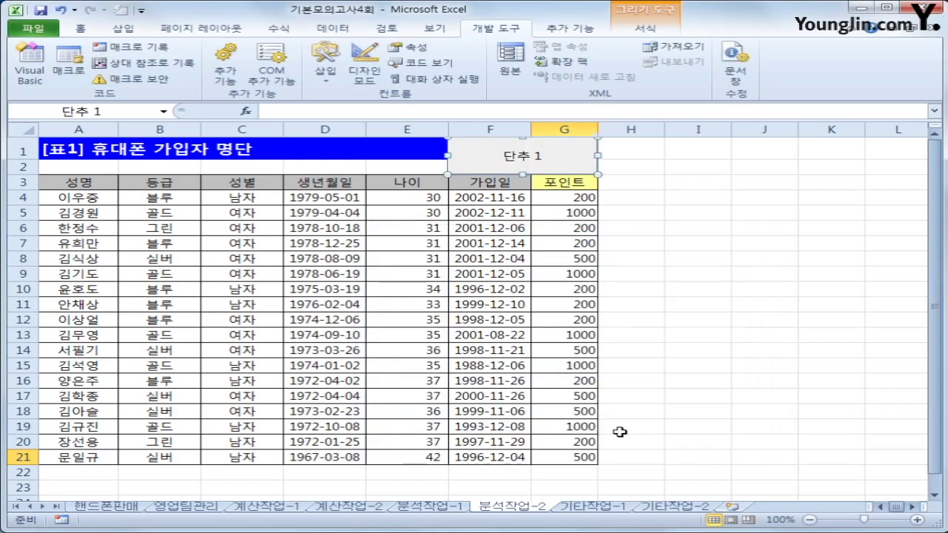
Step: Caption the button 포인트, then move to the 기타작업-1 sheet
type("포인트")
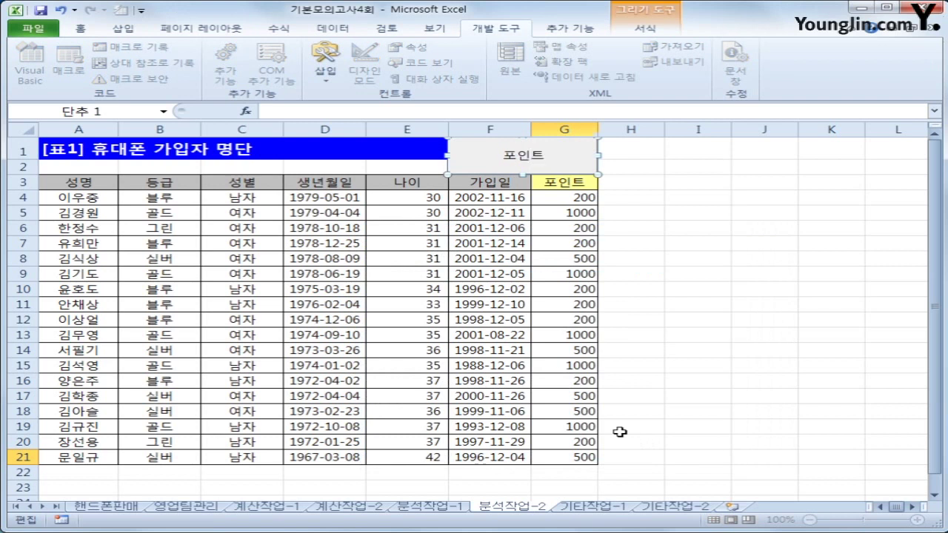
left_click(660, 349)
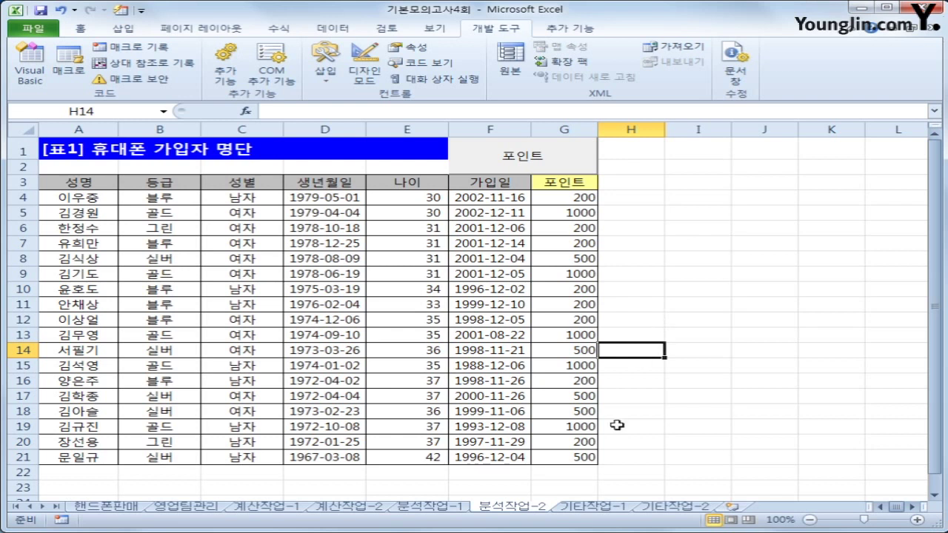
left_click(597, 507)
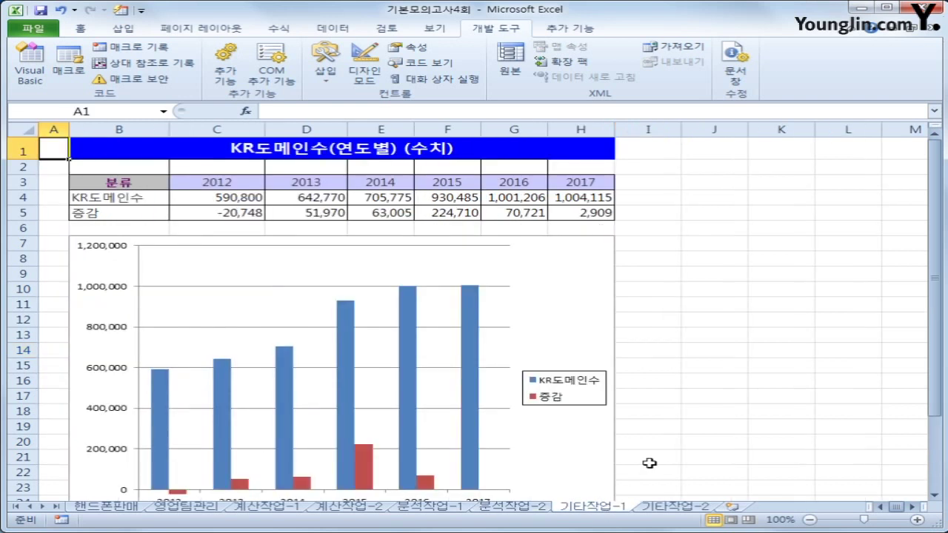
Step: Change the 증감 series to a line-with-markers chart, leaving KR도메인수 as columns
left_click(565, 294)
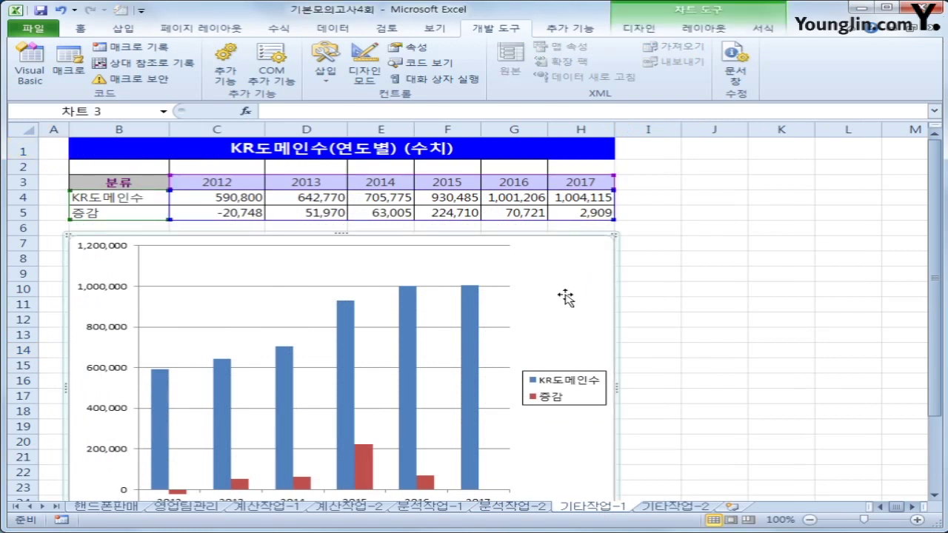
mouse_move(371, 464)
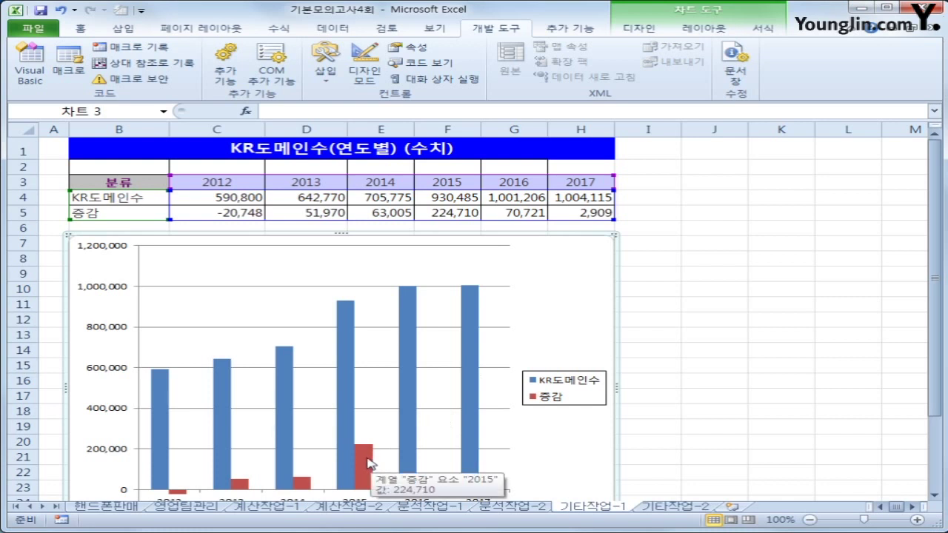
left_click(367, 464)
scroll(367, 465, "down", 2)
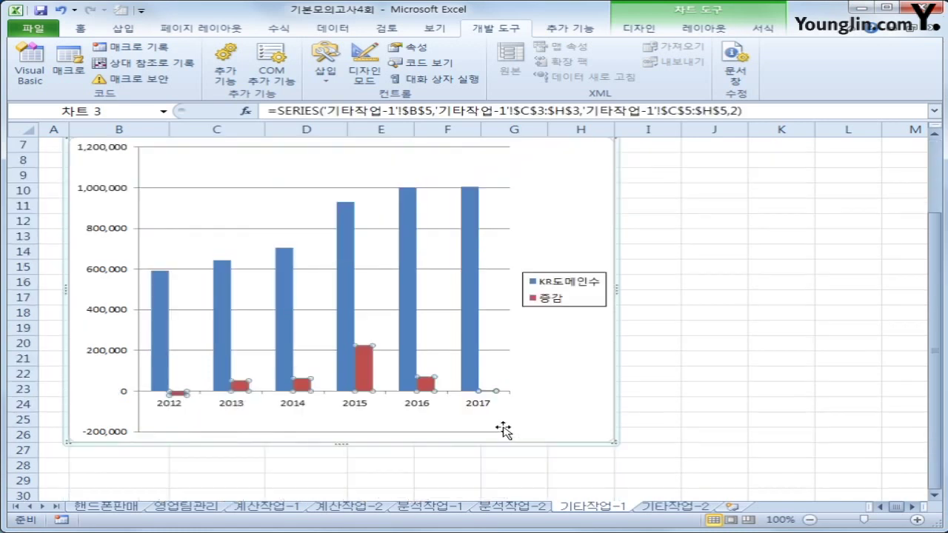
right_click(374, 363)
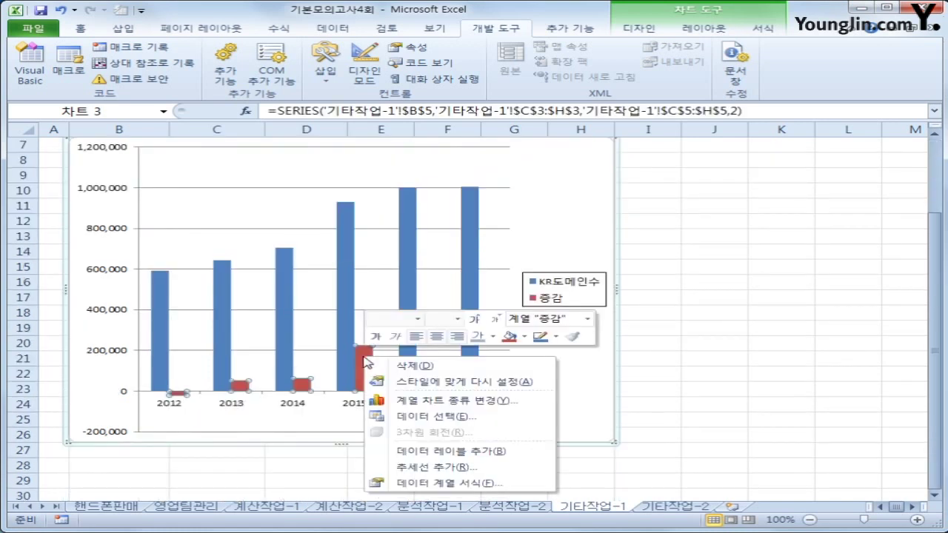
left_click(486, 405)
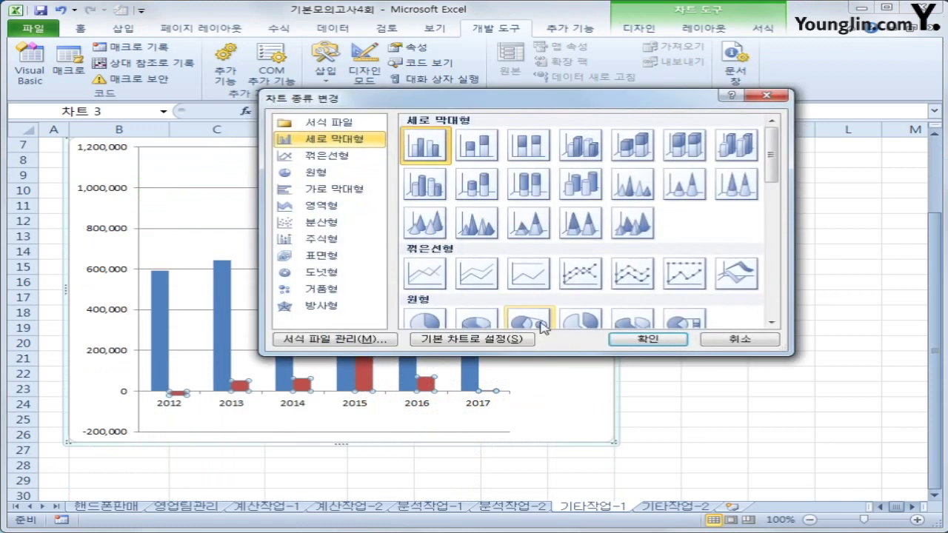
left_click(589, 272)
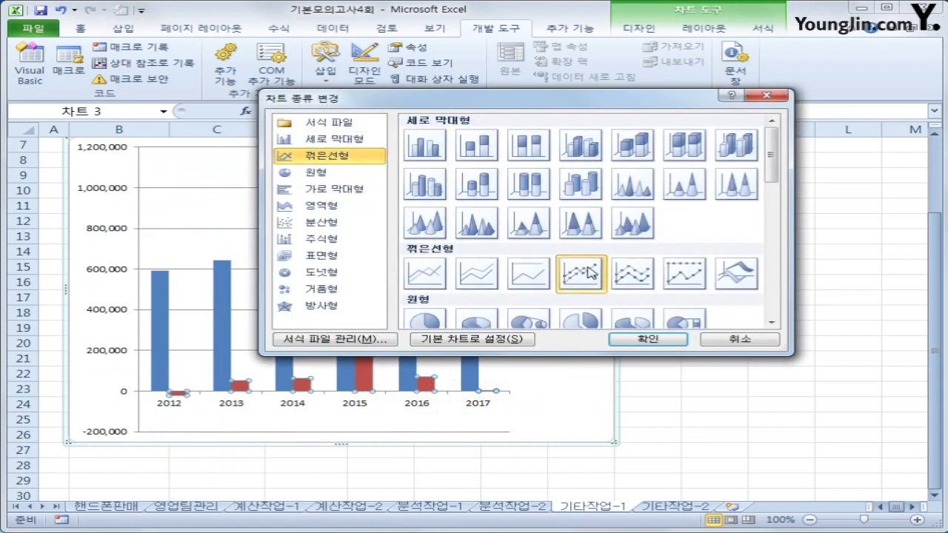
left_click(628, 339)
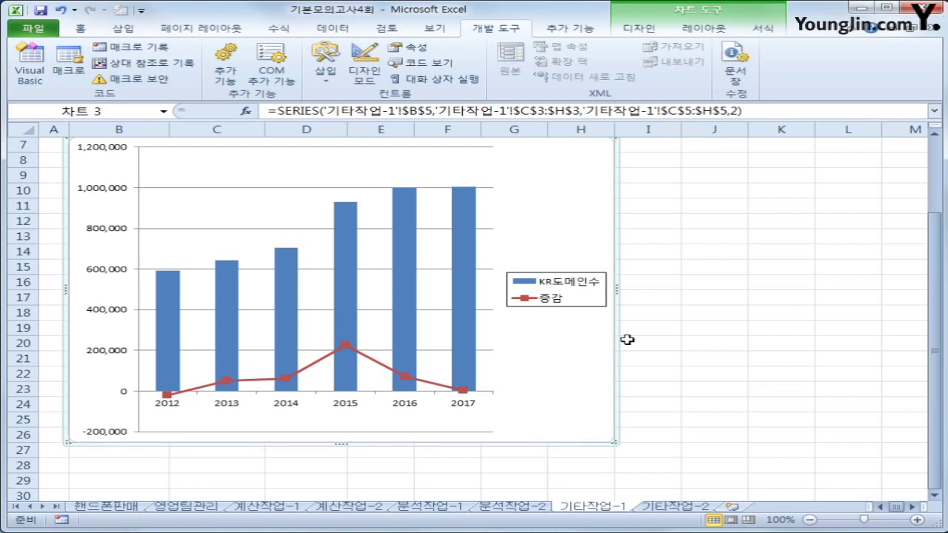
left_click(345, 347)
Step: Plot the 증감 series on the secondary axis
right_click(345, 342)
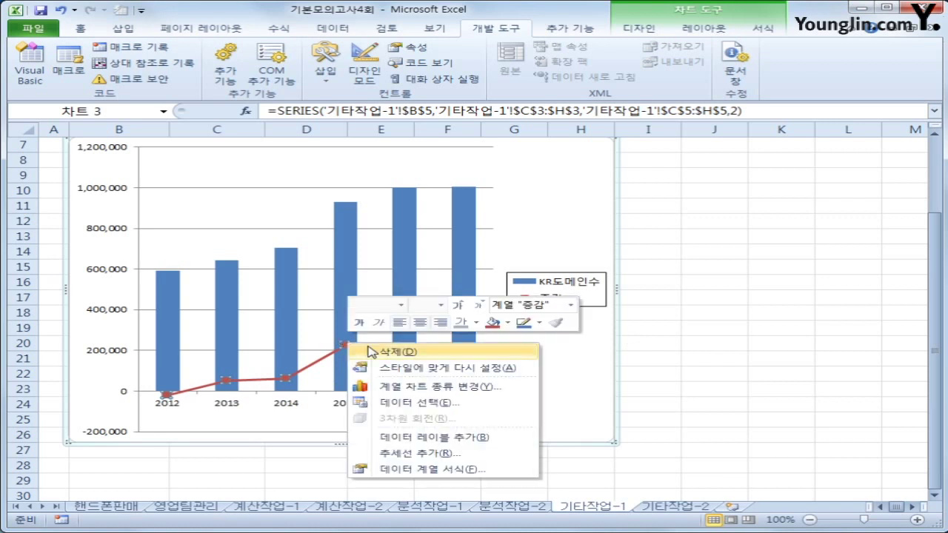
left_click(425, 468)
left_click(458, 163)
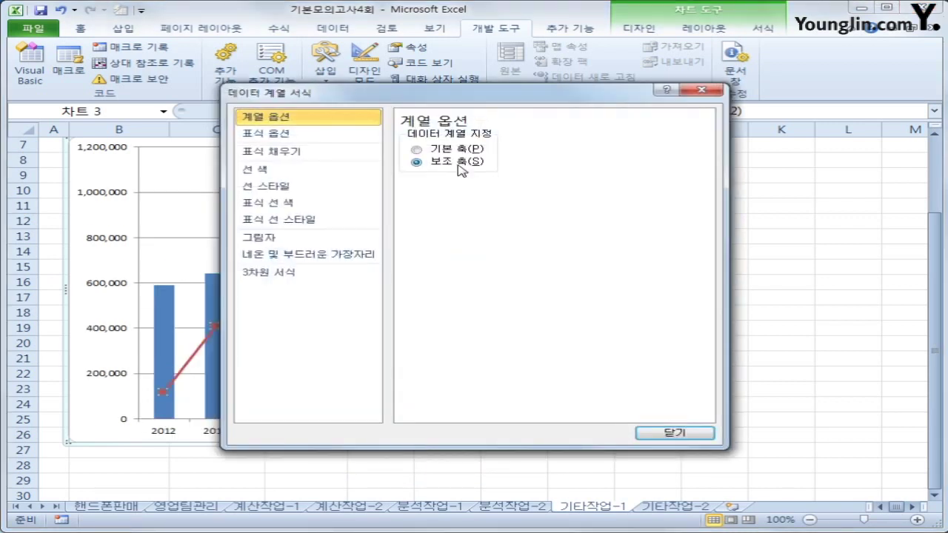
left_click(671, 434)
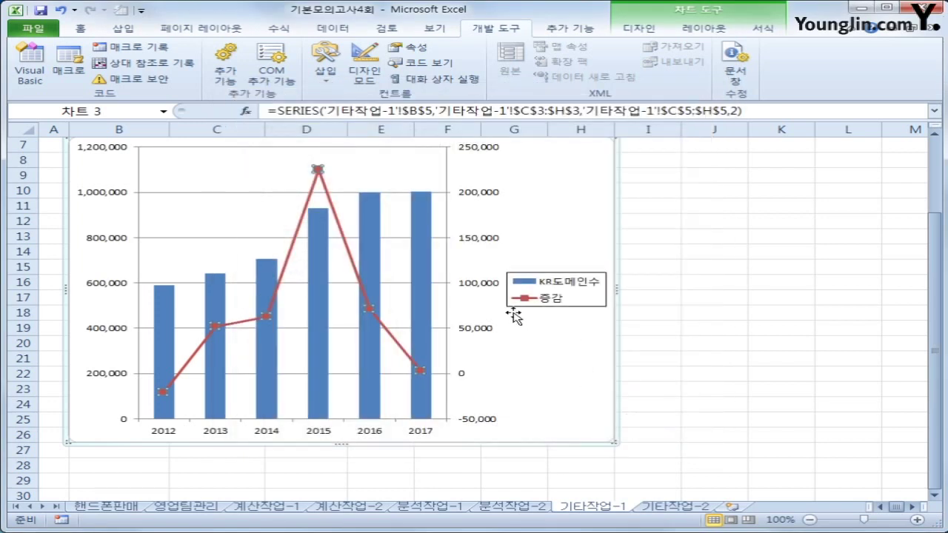
Step: Set the secondary axis to minimum -20000, maximum 230000 and major unit 50000
left_click(488, 247)
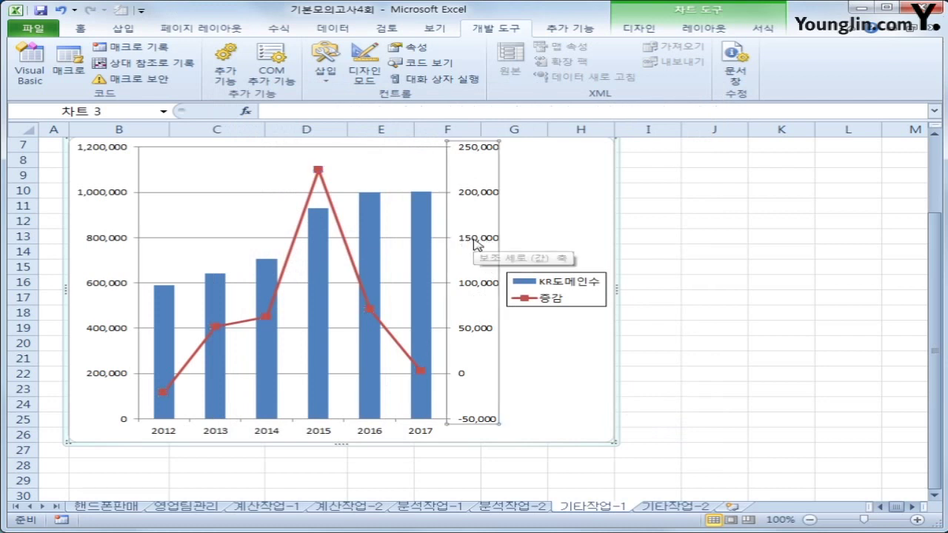
right_click(476, 244)
left_click(533, 385)
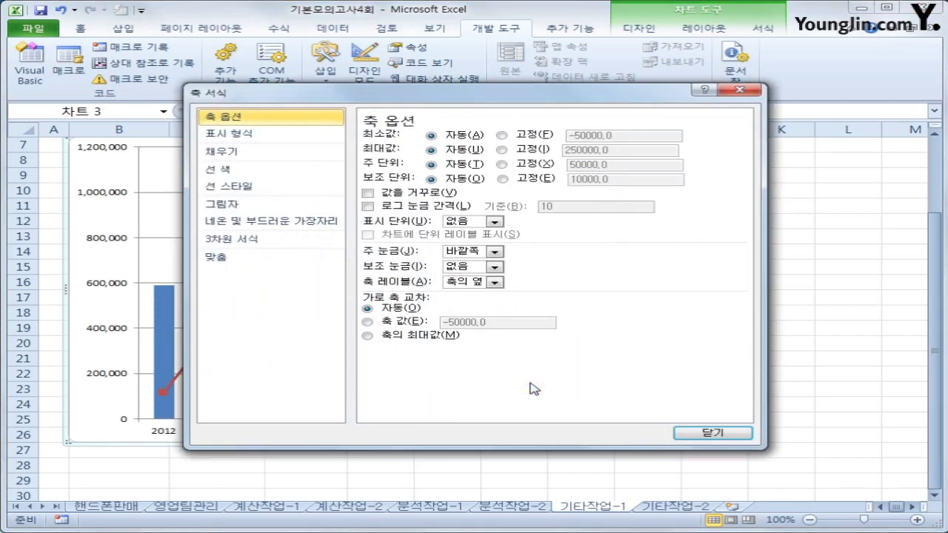
left_click(522, 138)
double_click(627, 140)
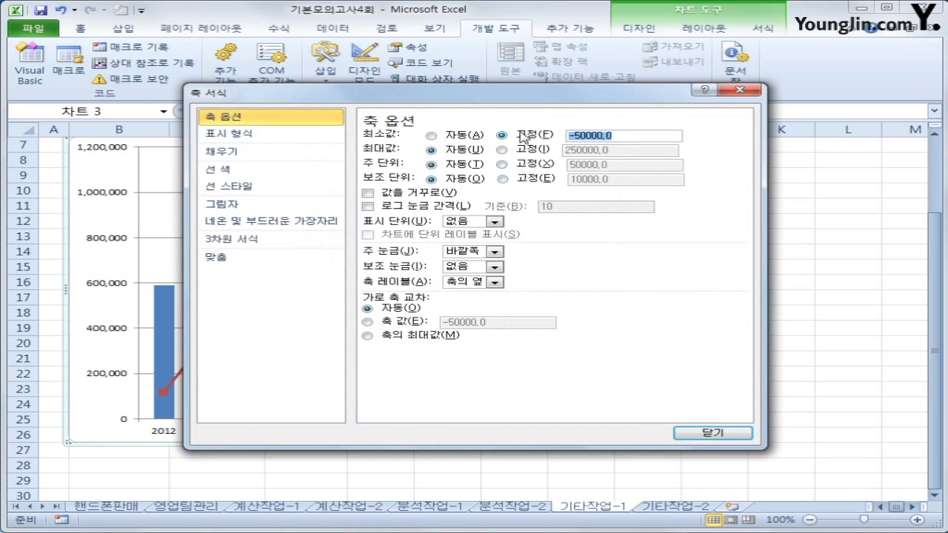
type("-20000")
left_click(533, 151)
double_click(630, 151)
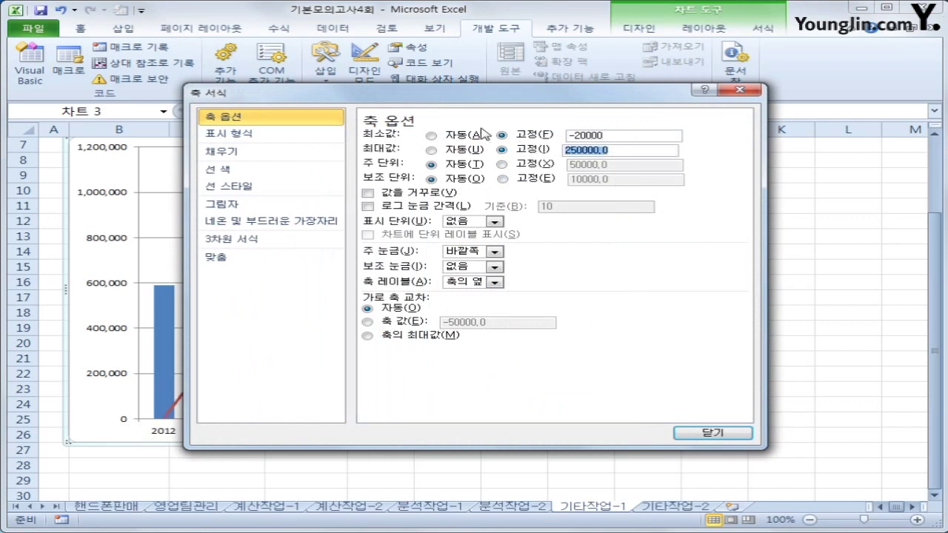
type("230000")
left_click(503, 163)
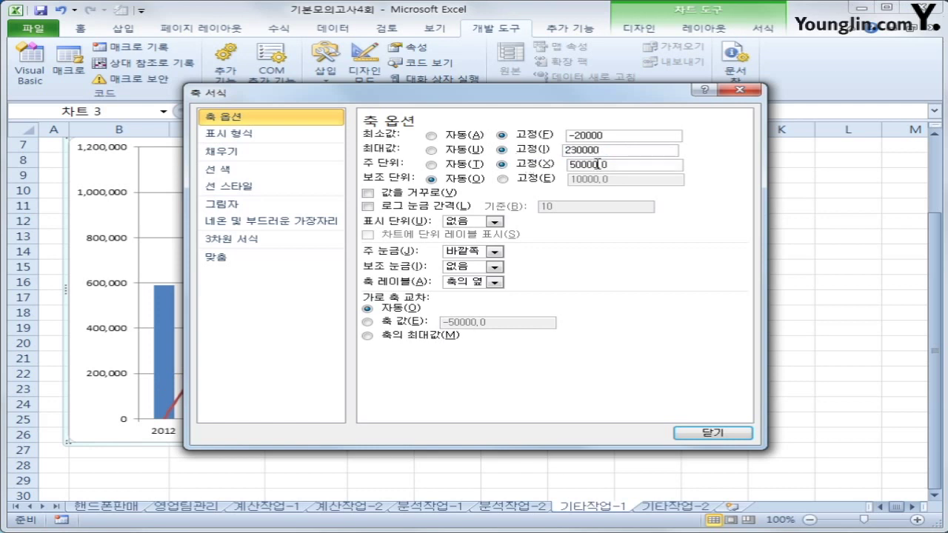
double_click(631, 164)
type("50000")
left_click(689, 430)
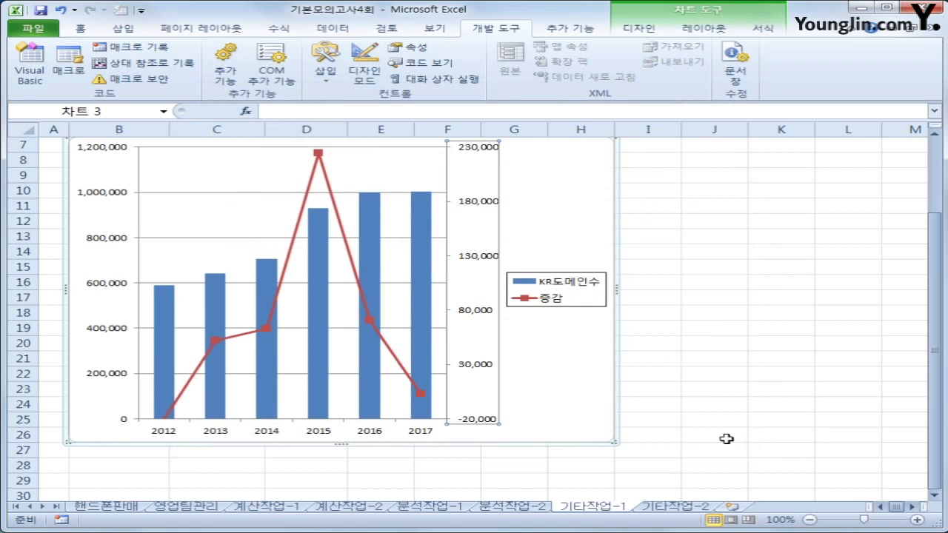
Step: Add a chart title above the chart reading 'KR도메인통계'
left_click(579, 257)
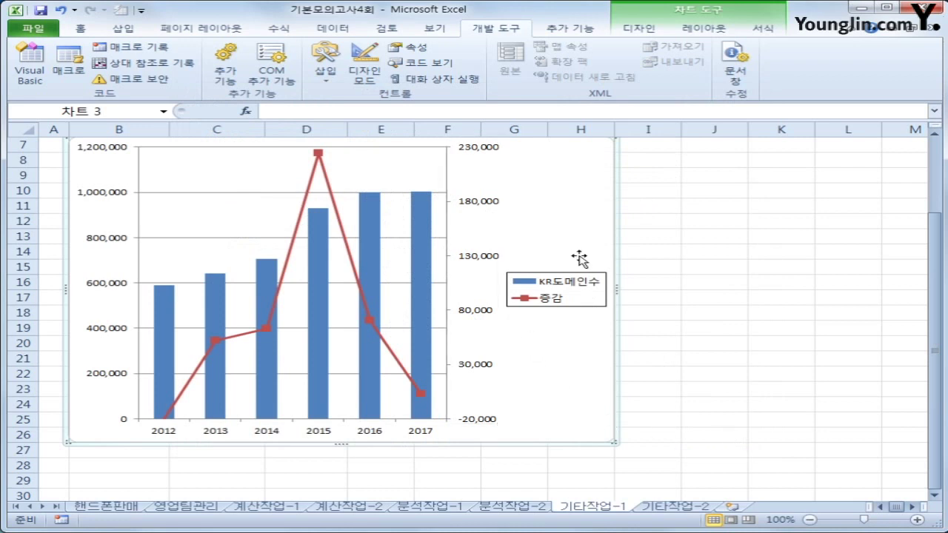
left_click(703, 28)
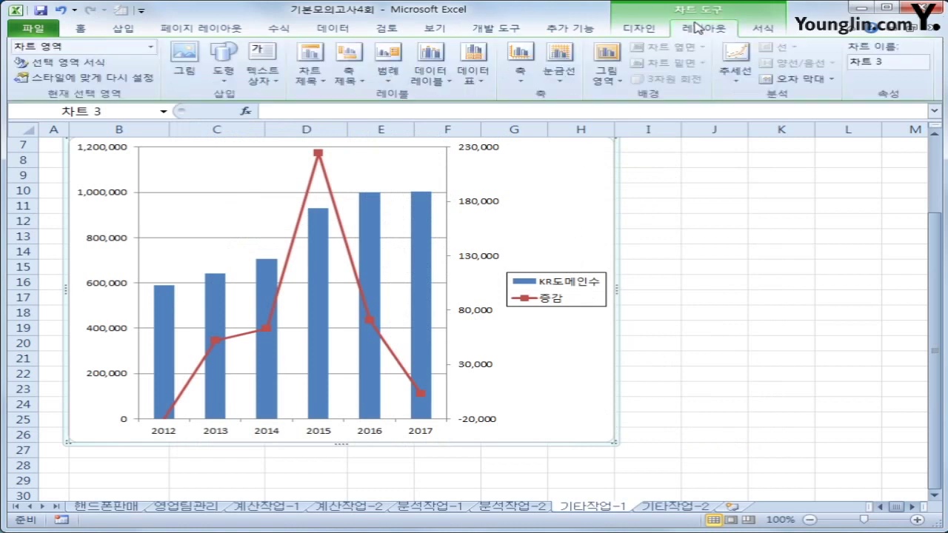
left_click(317, 83)
left_click(326, 175)
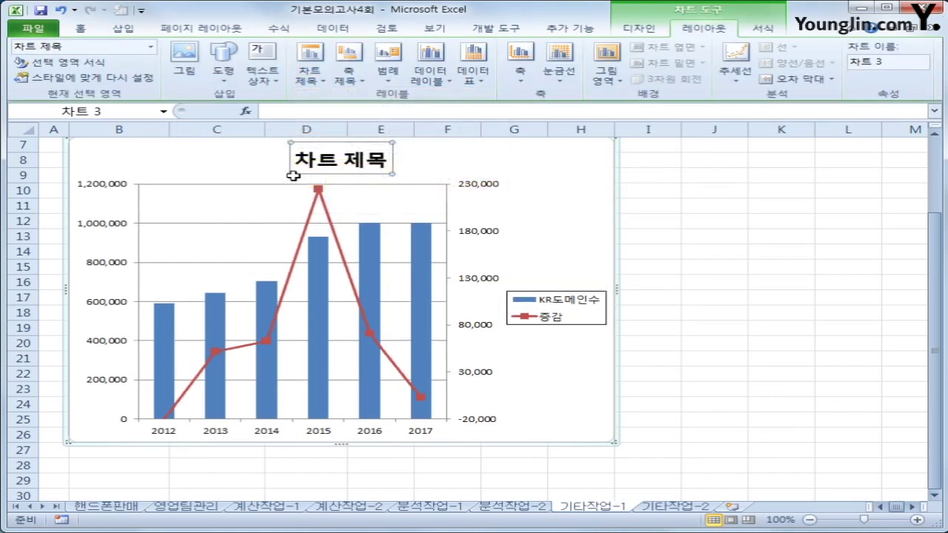
left_click_drag(293, 158, 393, 161)
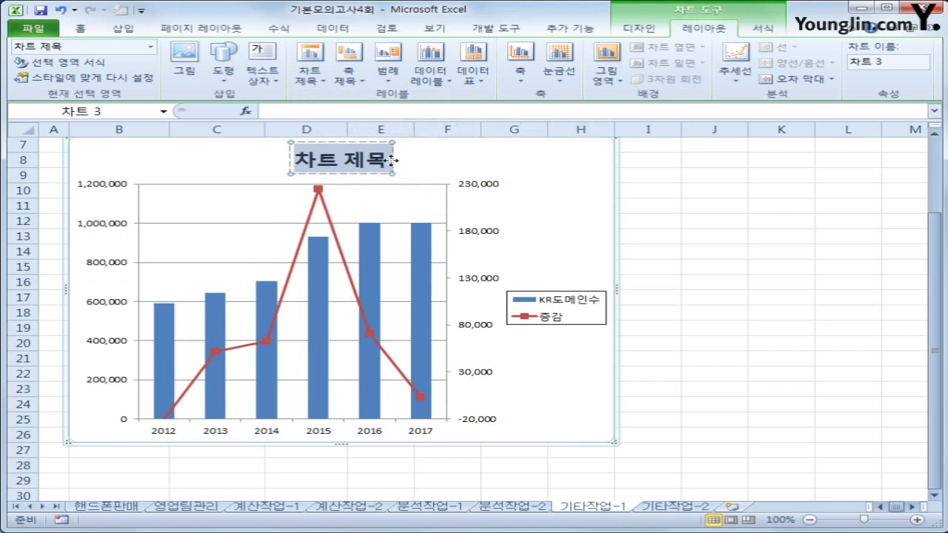
type("KR")
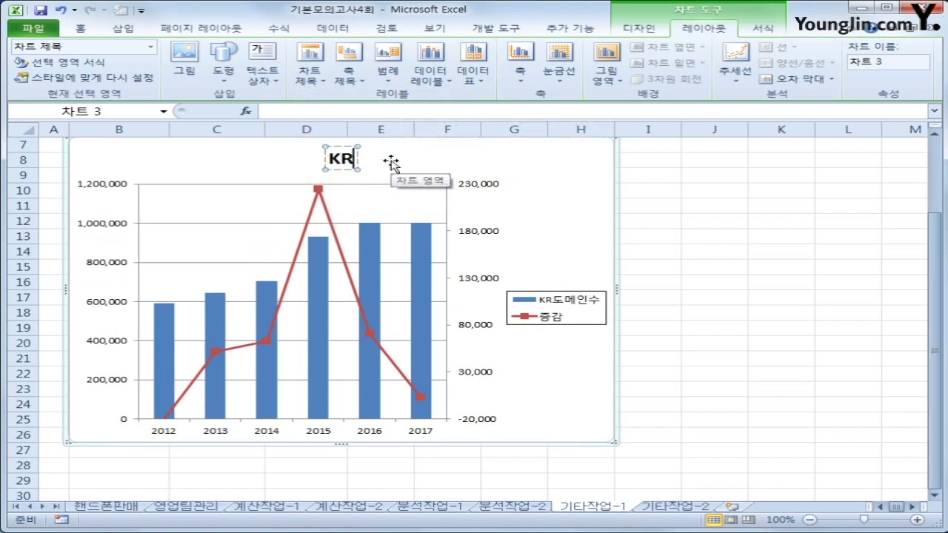
type("도메인도")
type("통계")
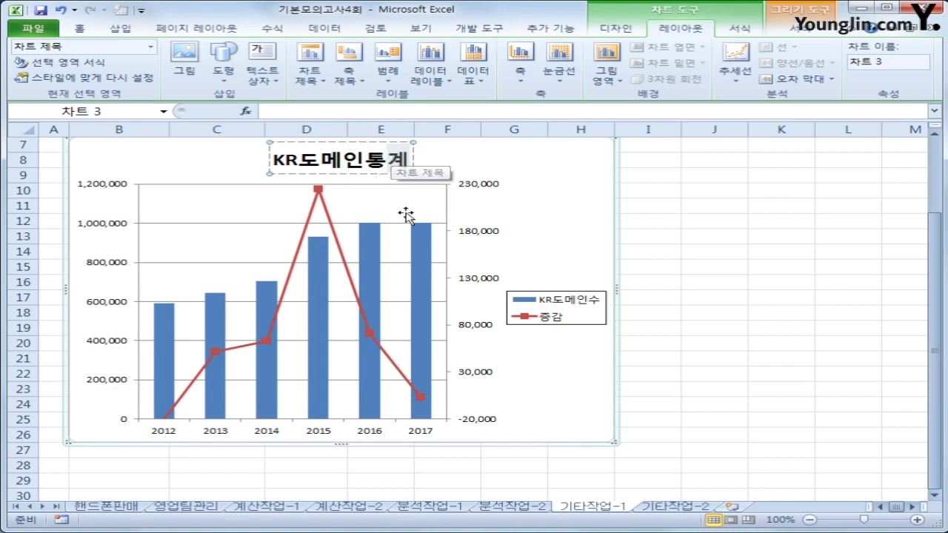
Step: Add a horizontal axis title below the axis reading '연도'
left_click(349, 80)
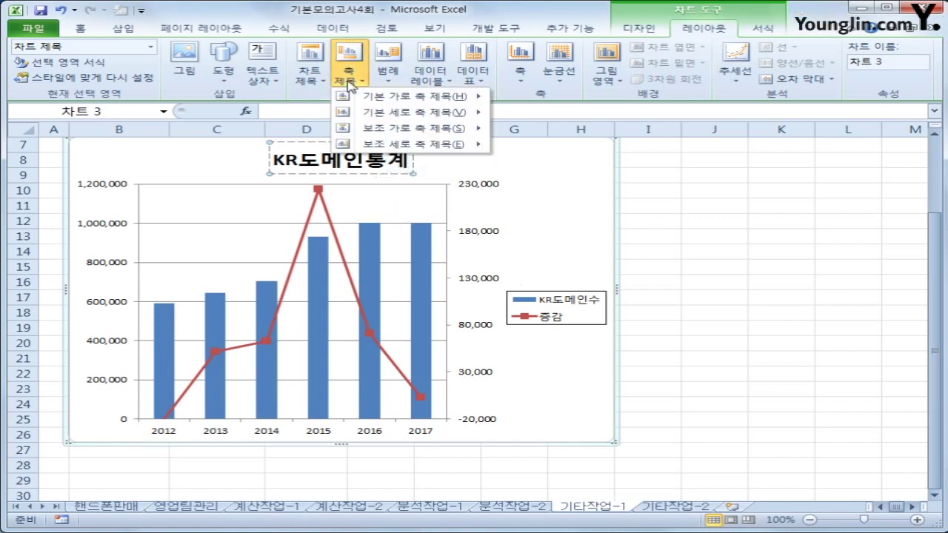
mouse_move(378, 97)
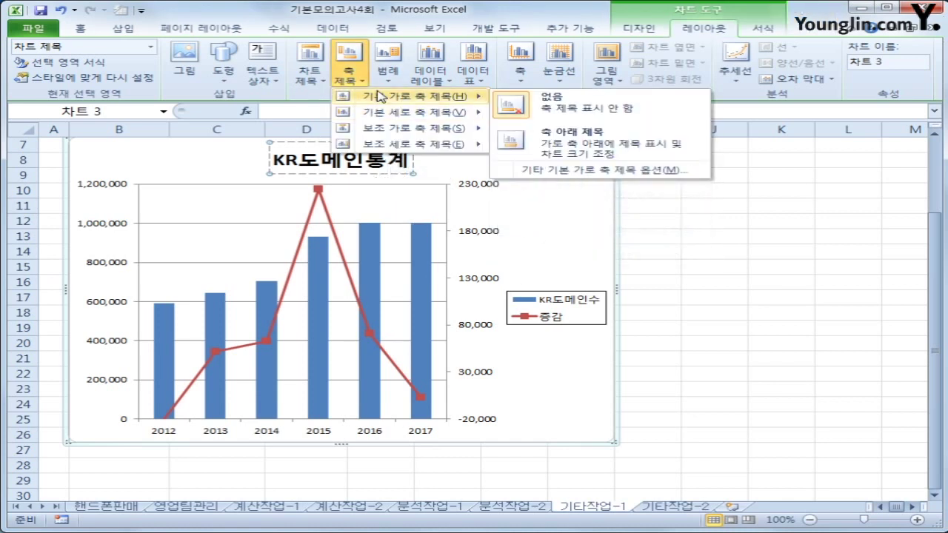
left_click(598, 148)
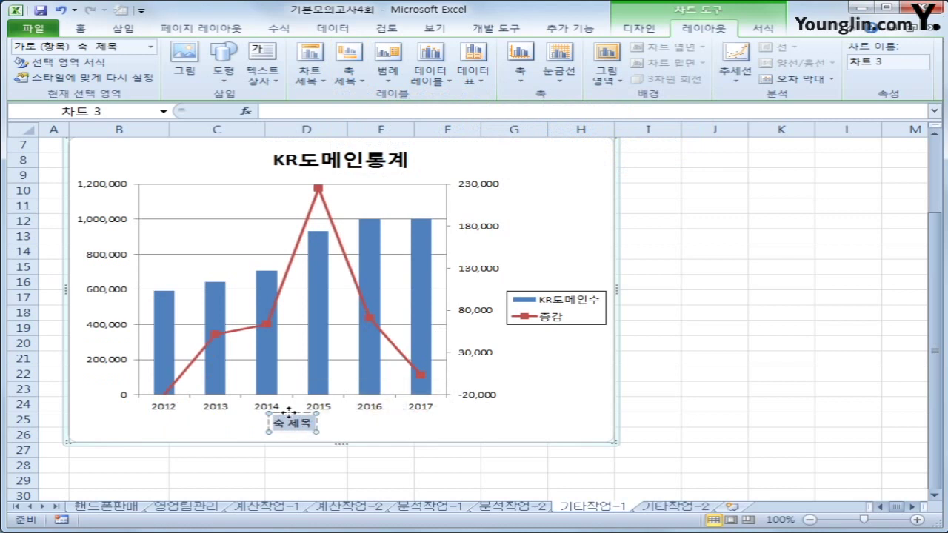
triple_click(289, 413)
type("연도")
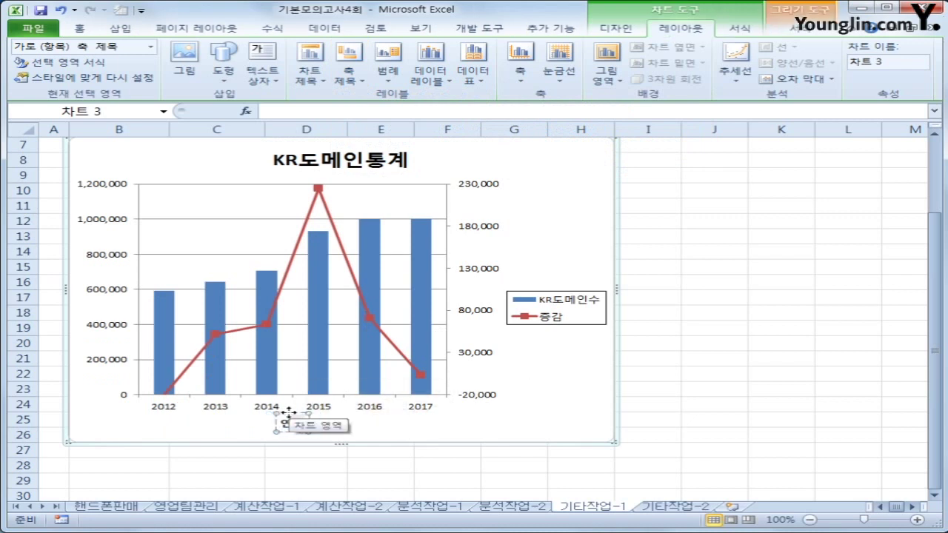
left_click(585, 217)
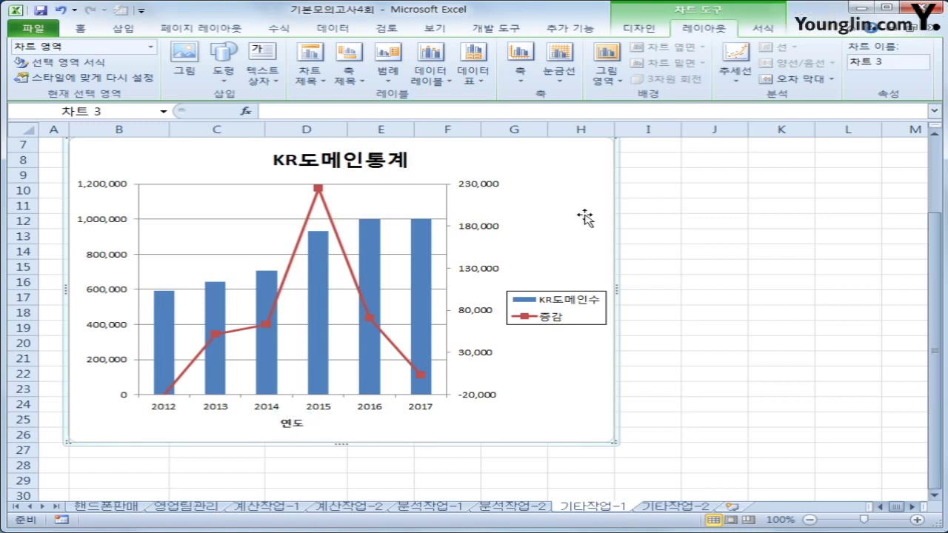
Step: Move the legend to the top of the chart
left_click(391, 74)
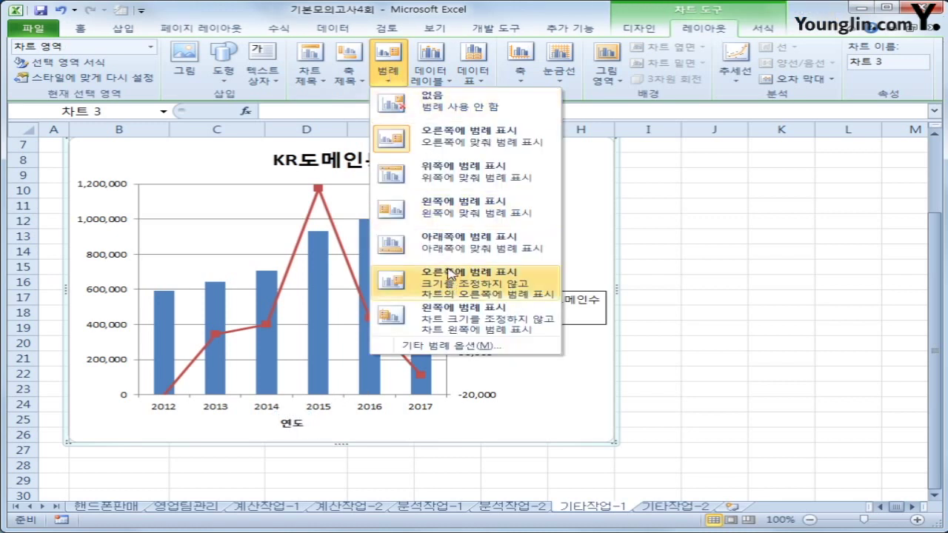
left_click(456, 175)
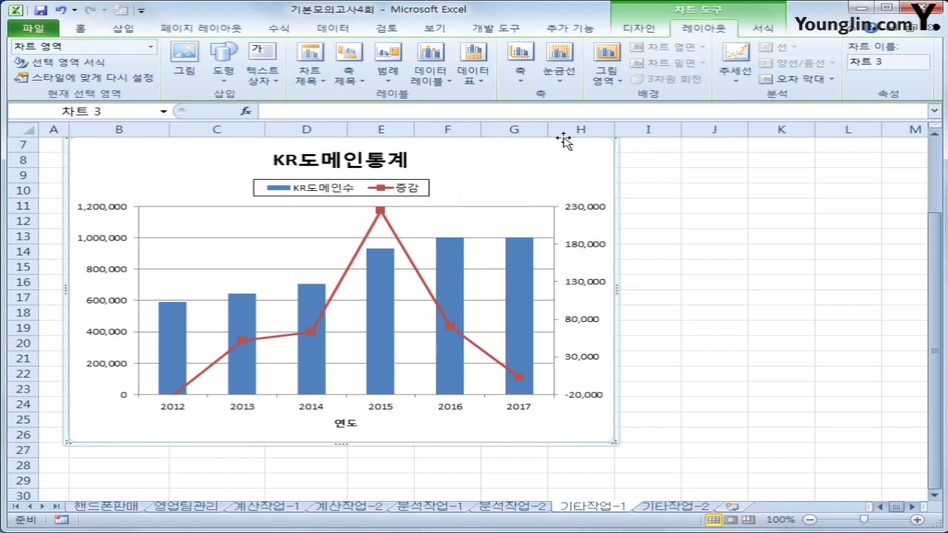
right_click(567, 164)
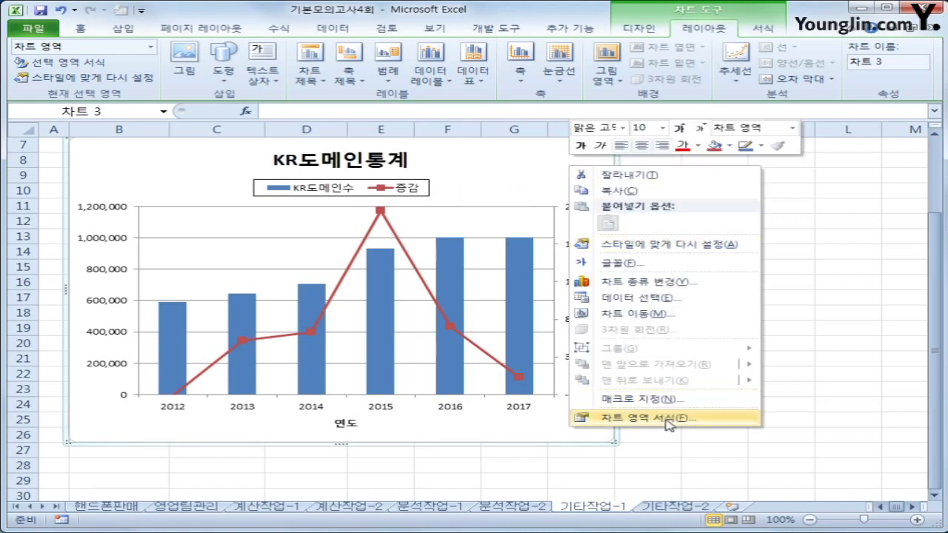
Step: Give the chart area rounded corners and an outer diagonal bottom-right shadow
left_click(666, 418)
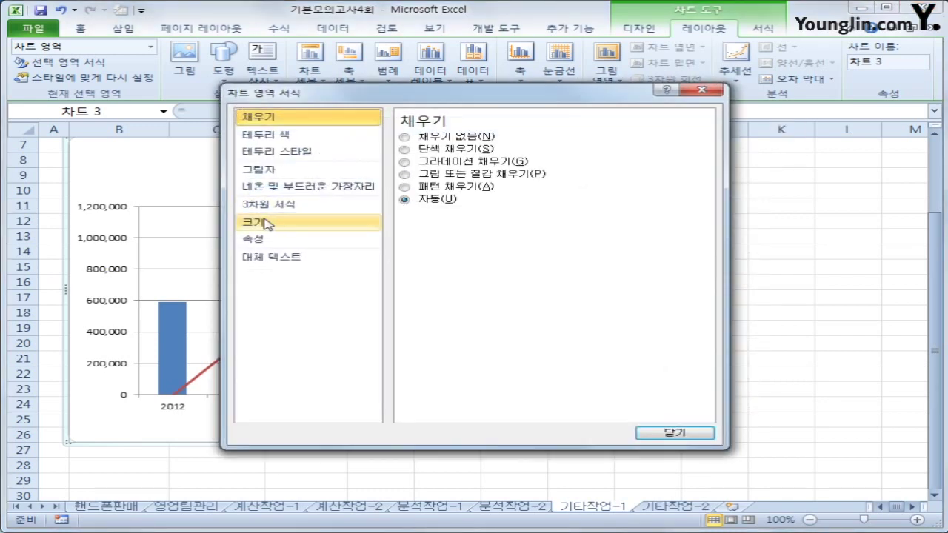
left_click(275, 151)
left_click(463, 280)
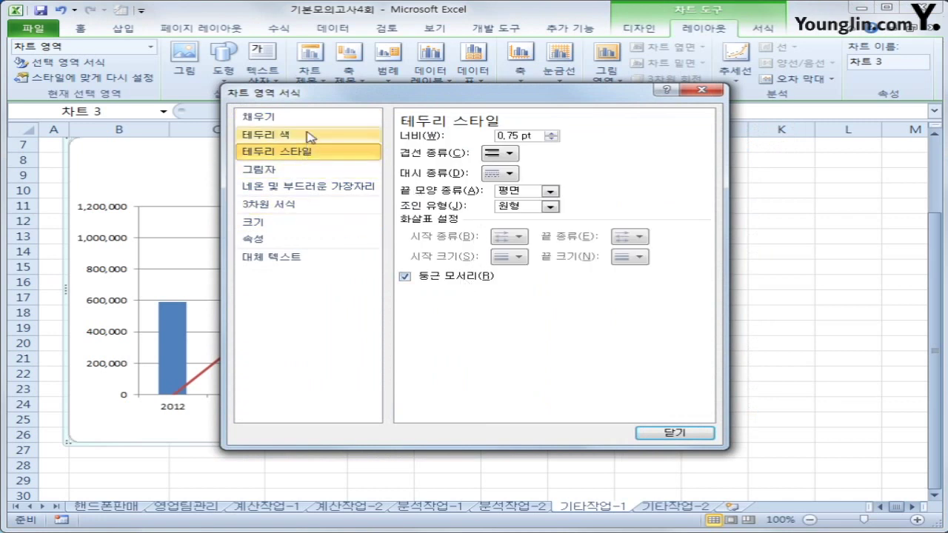
left_click(259, 170)
left_click(505, 139)
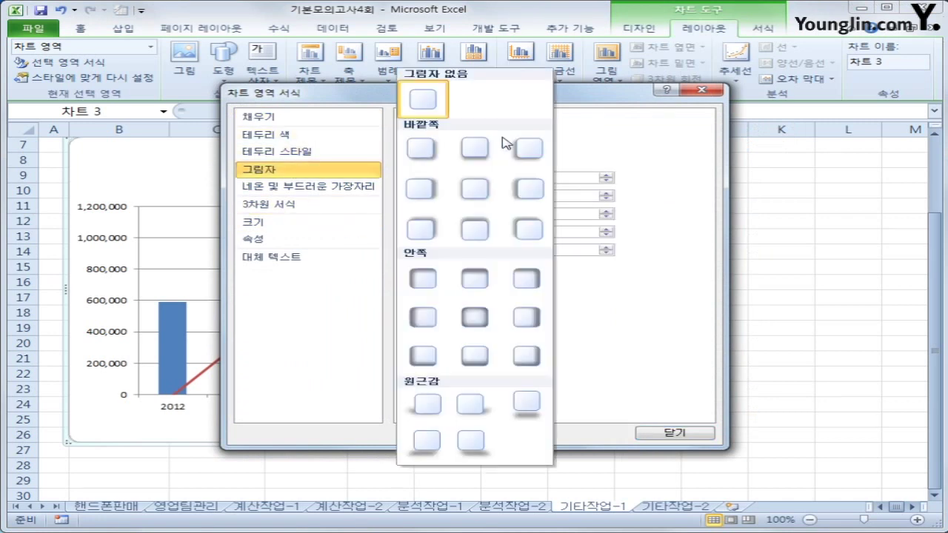
left_click(434, 157)
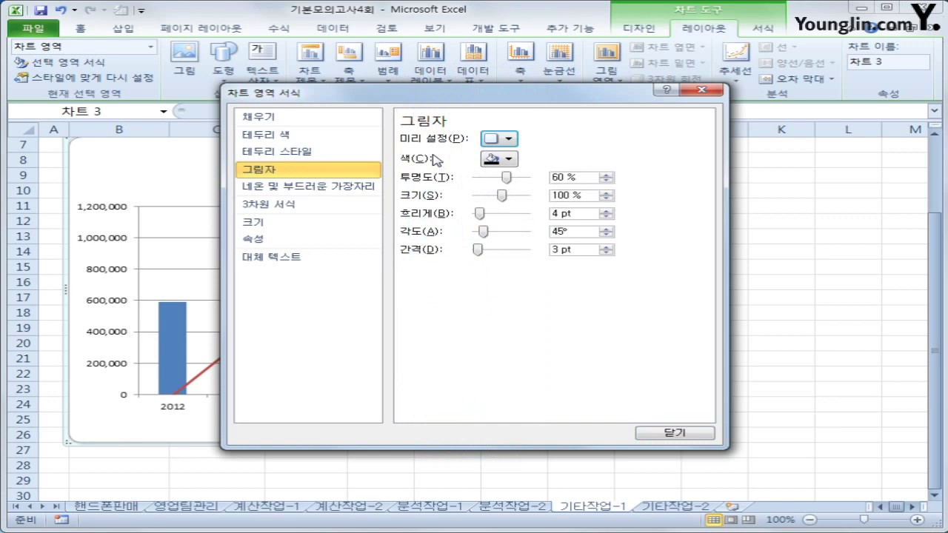
left_click(697, 437)
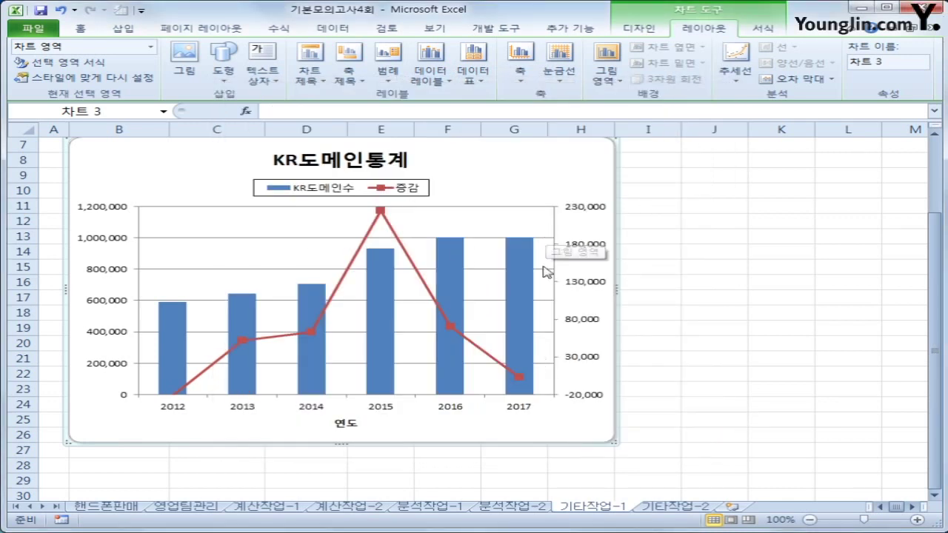
Step: Set the chart's font size to 10 and switch to the 기타작업-2 sheet
right_click(487, 156)
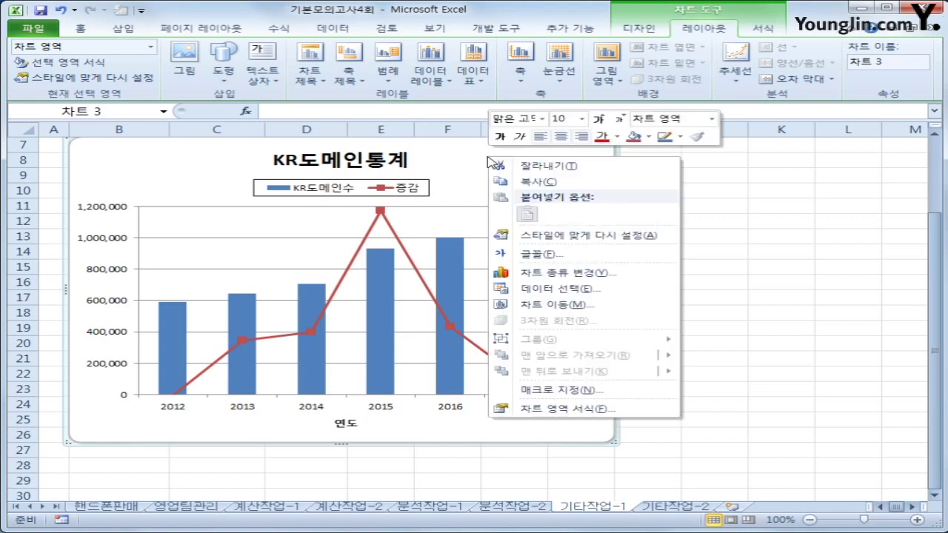
left_click(584, 120)
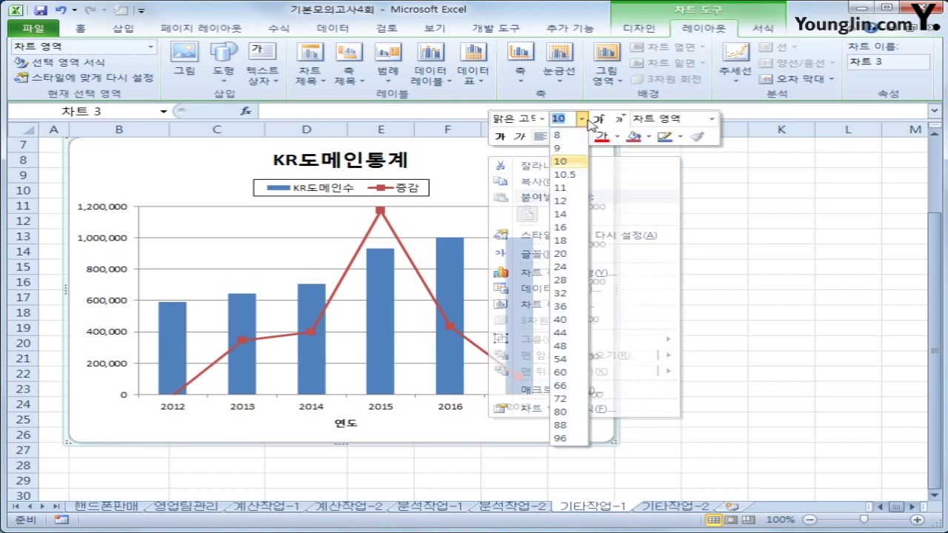
left_click(563, 162)
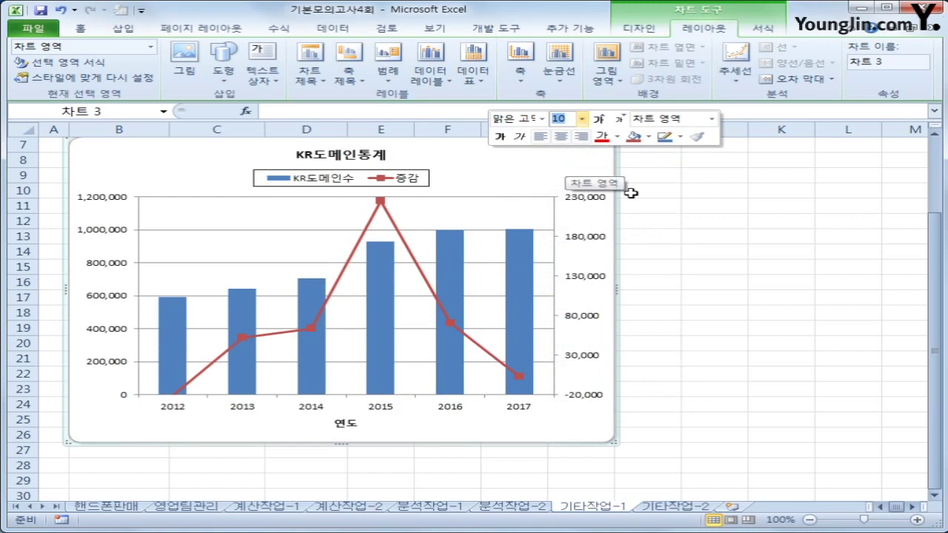
left_click(737, 310)
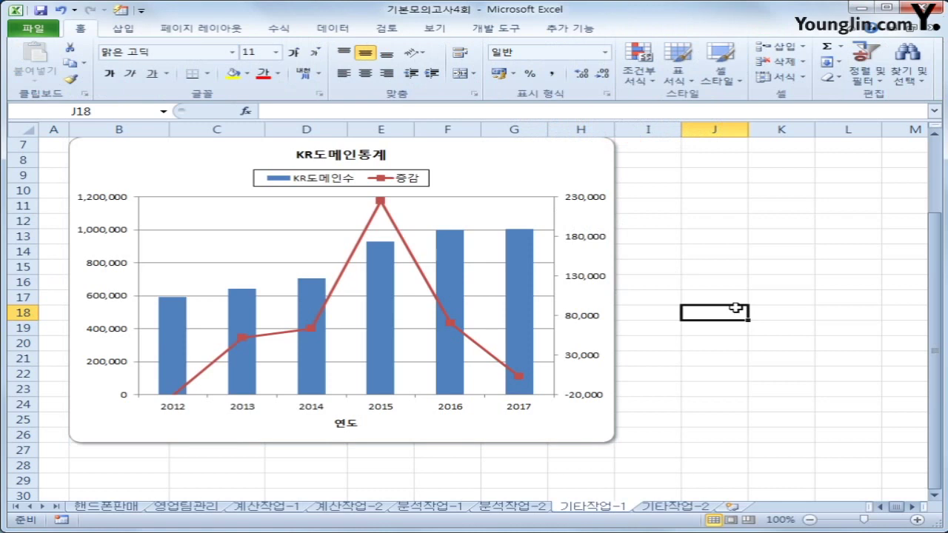
left_click(663, 508)
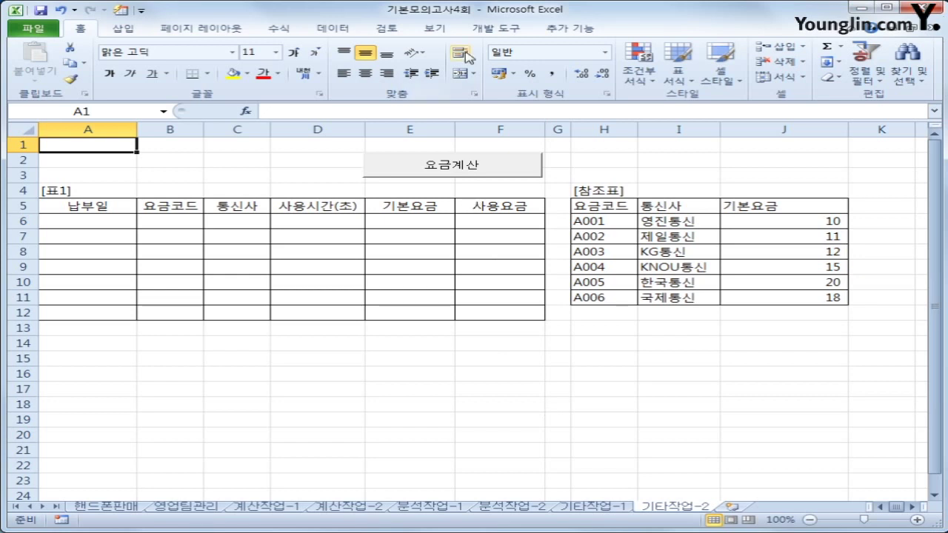
Step: Turn on Design Mode and open the 요금계산 button's click-event code
left_click(486, 31)
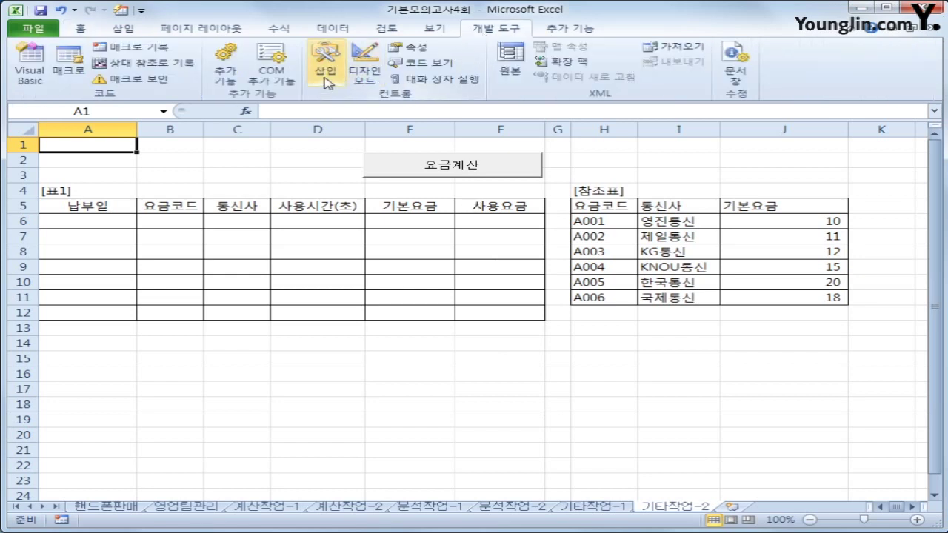
left_click(367, 79)
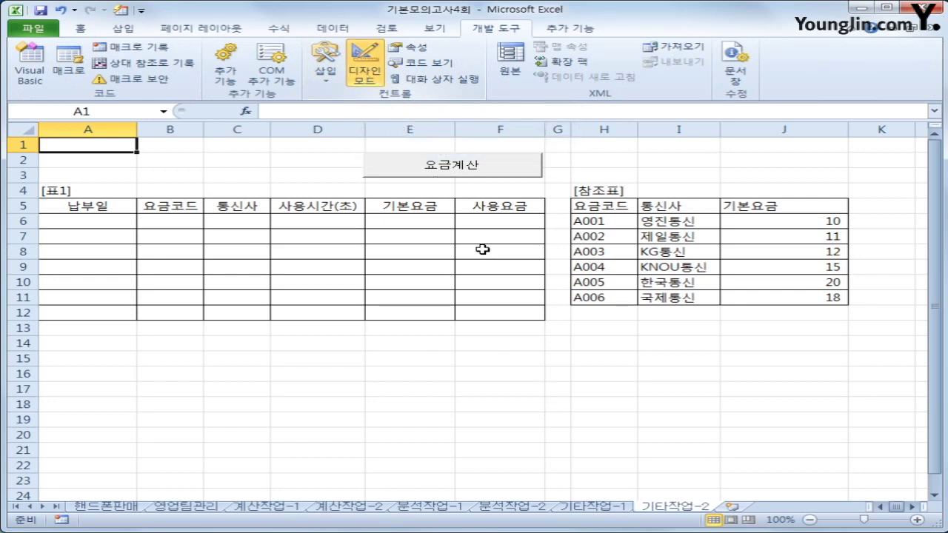
left_click(419, 175)
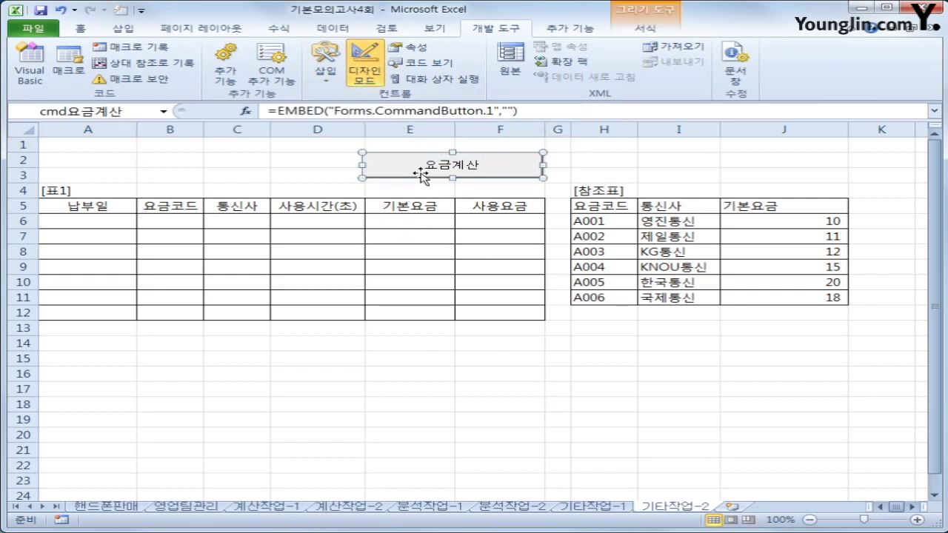
right_click(419, 163)
left_click(518, 241)
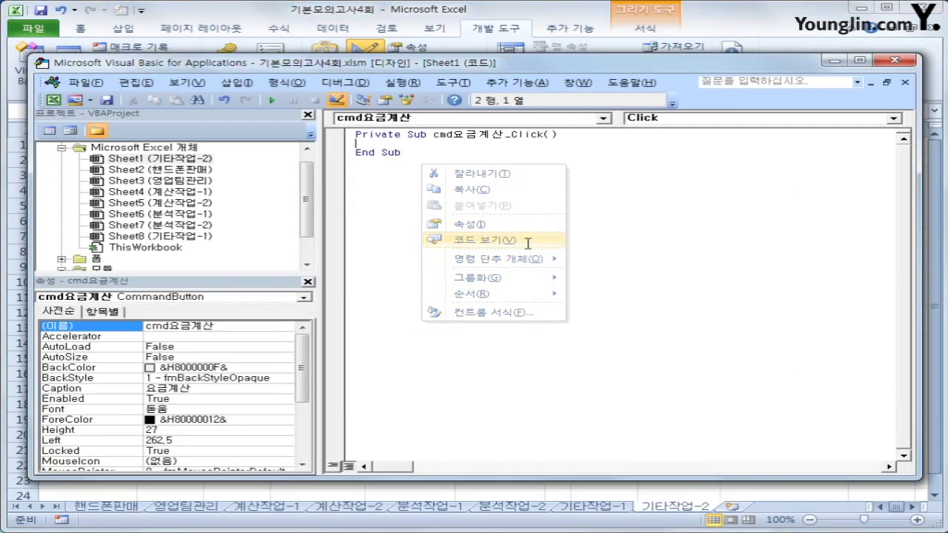
Step: Write 요금계산.Show in the Click procedure and select the 요금계산 form in Forms
key("Tab")
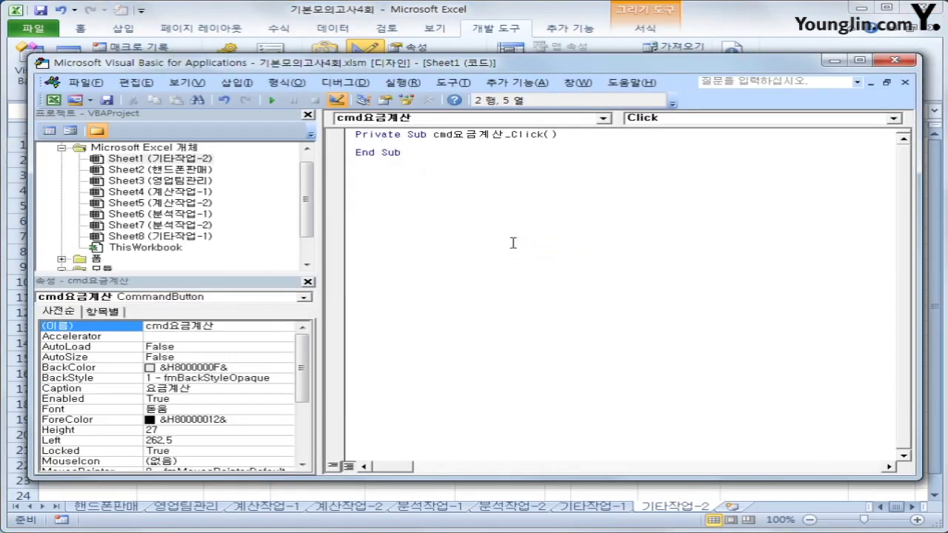
type("요금계산.")
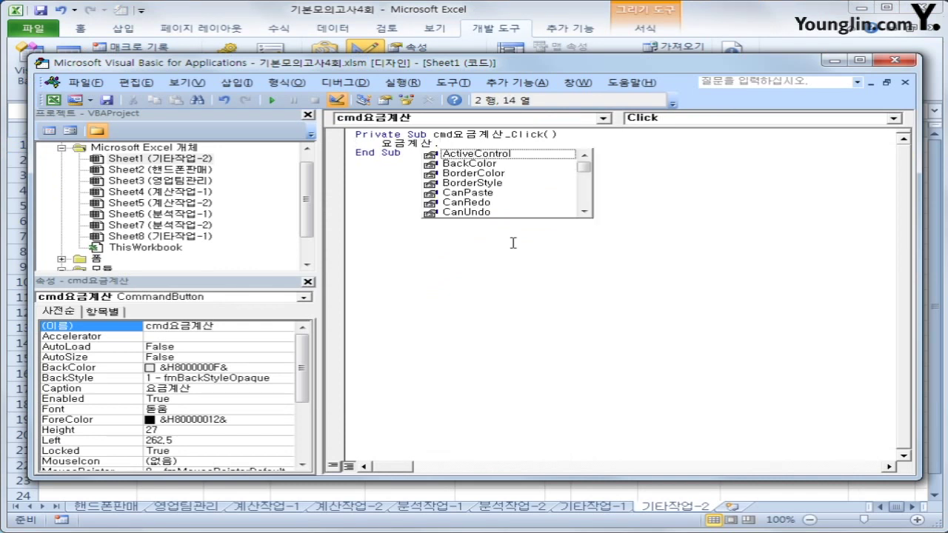
type("Sho")
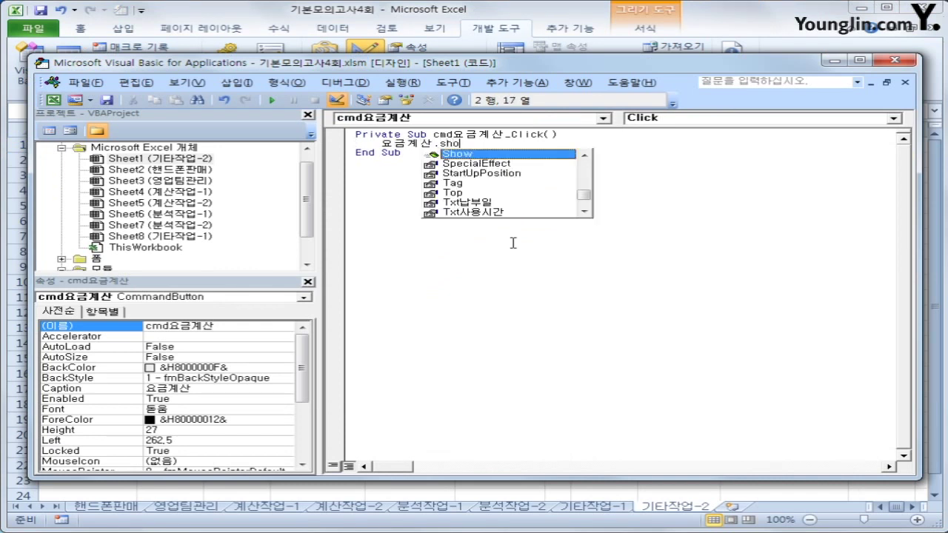
key("Tab")
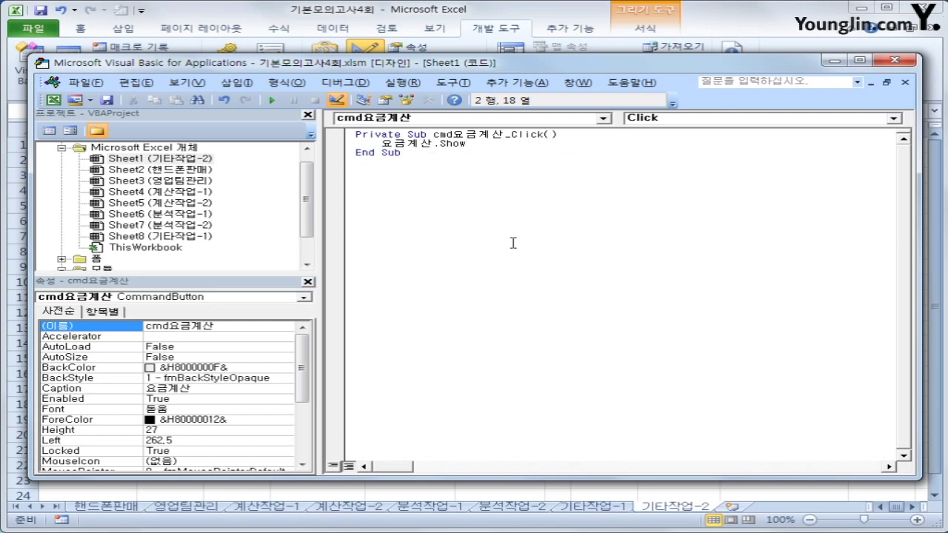
left_click(500, 323)
left_click(92, 259)
double_click(92, 259)
left_click(116, 259)
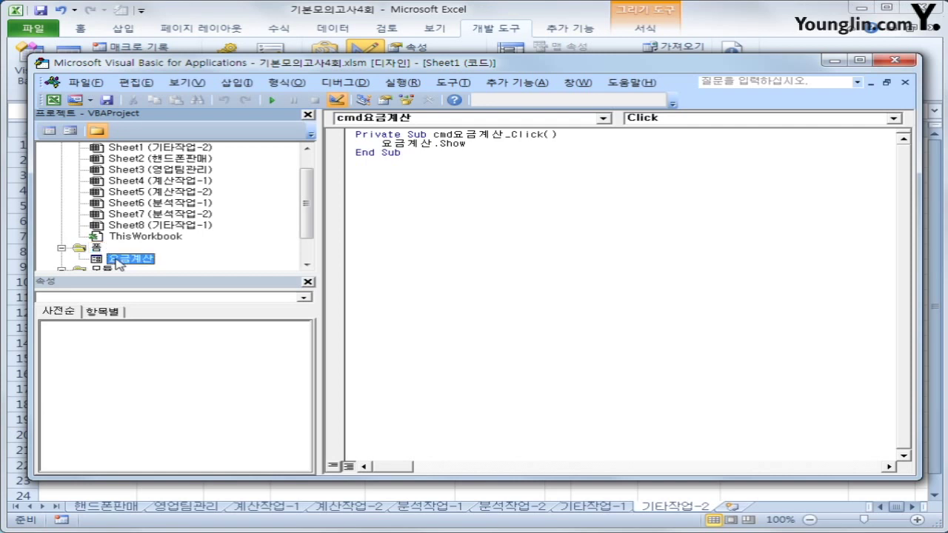
Step: Create the UserForm Initialize procedure with Txt납부일 = Date
left_click(49, 131)
left_click(368, 118)
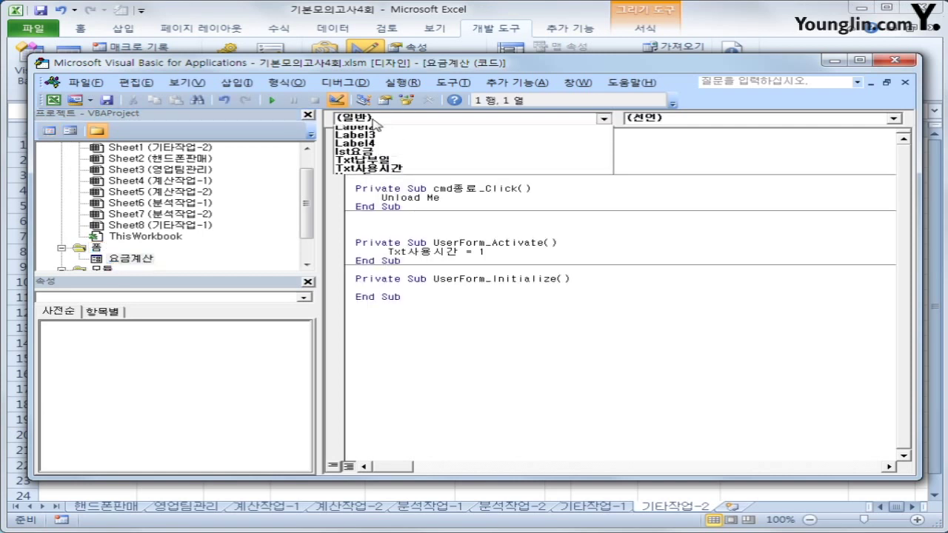
left_click(373, 206)
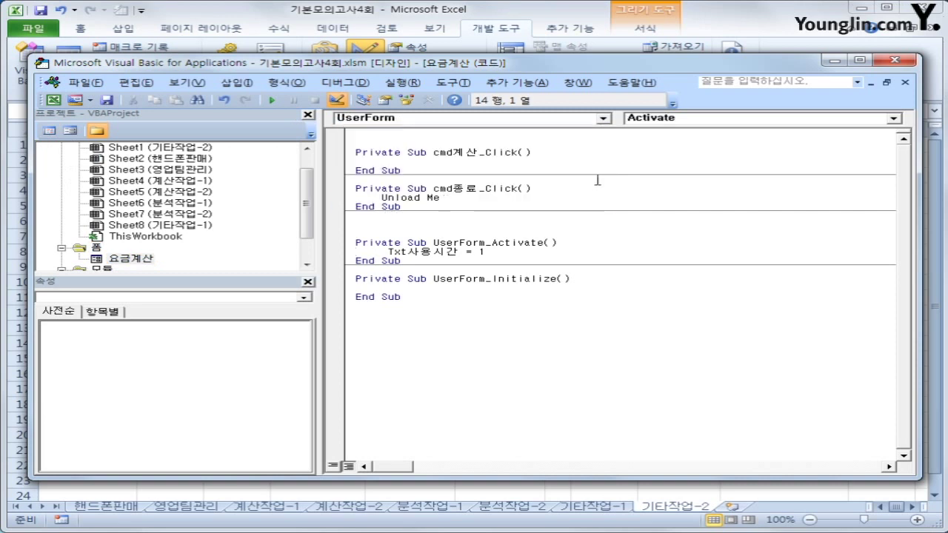
left_click(650, 118)
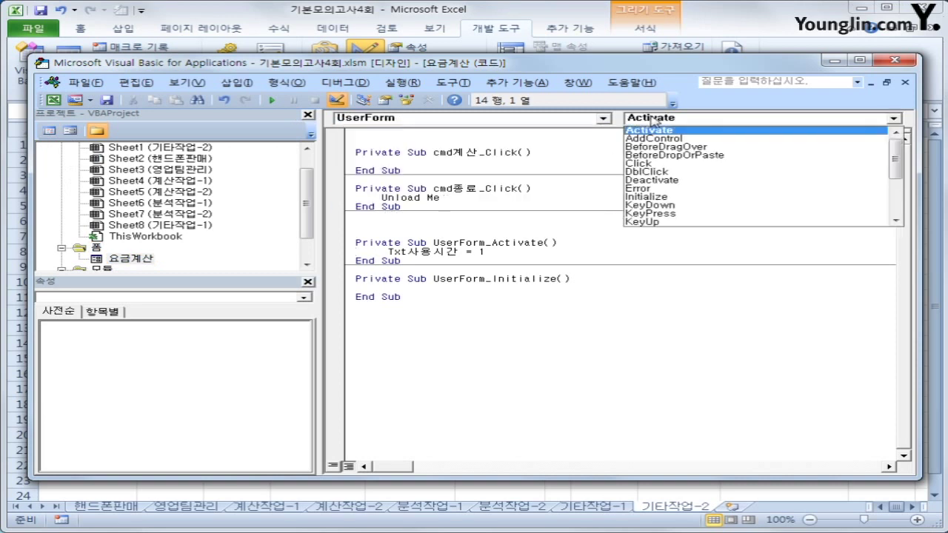
left_click(650, 197)
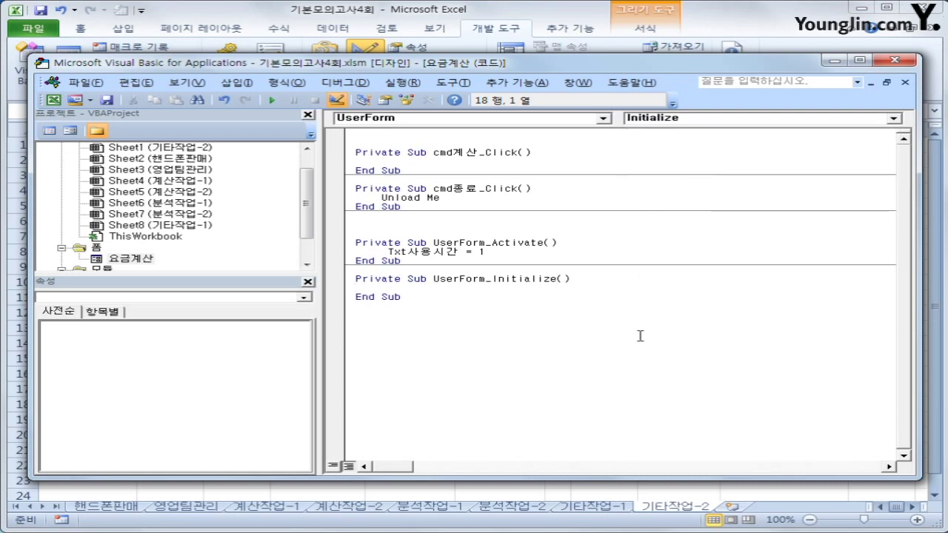
key("Tab")
type("txt납부일 =")
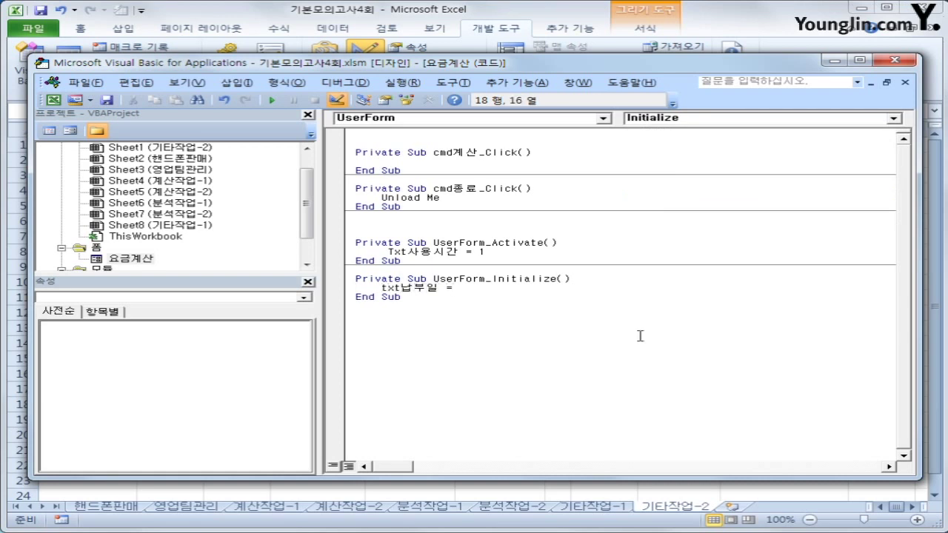
type("date")
key("Return")
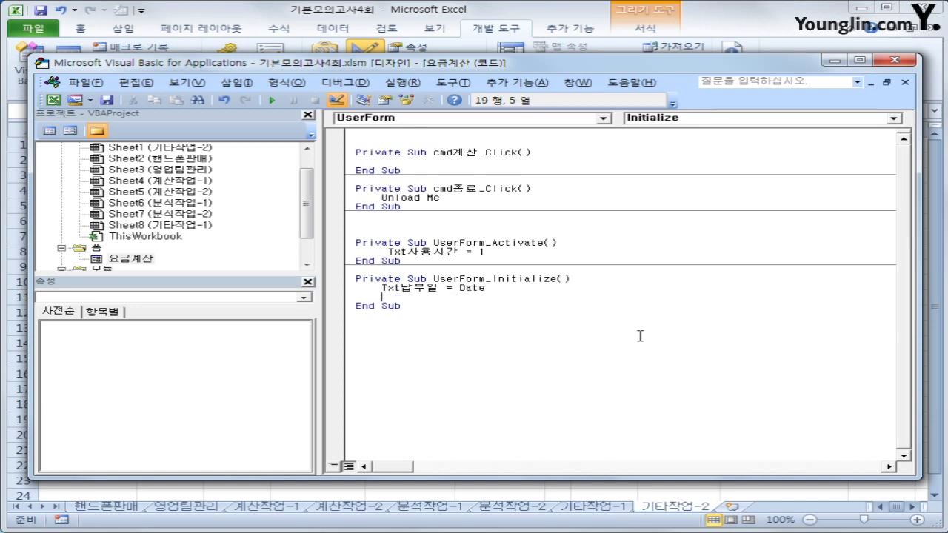
Step: Add lst요금.RowSource = "H6:J11" and lst요금.ColumnCount = 3 to Initialize
type("lst요금")
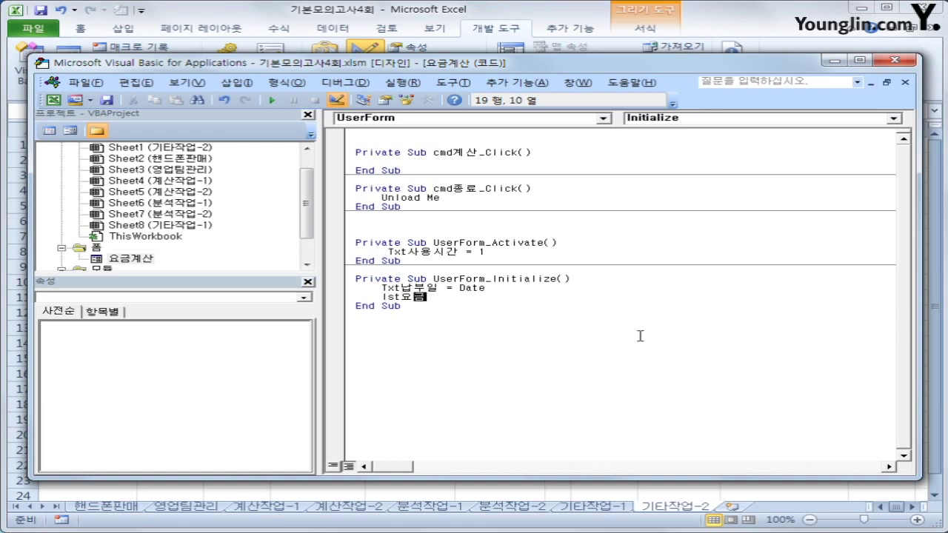
type("=")
key("BackSpace")
type(".")
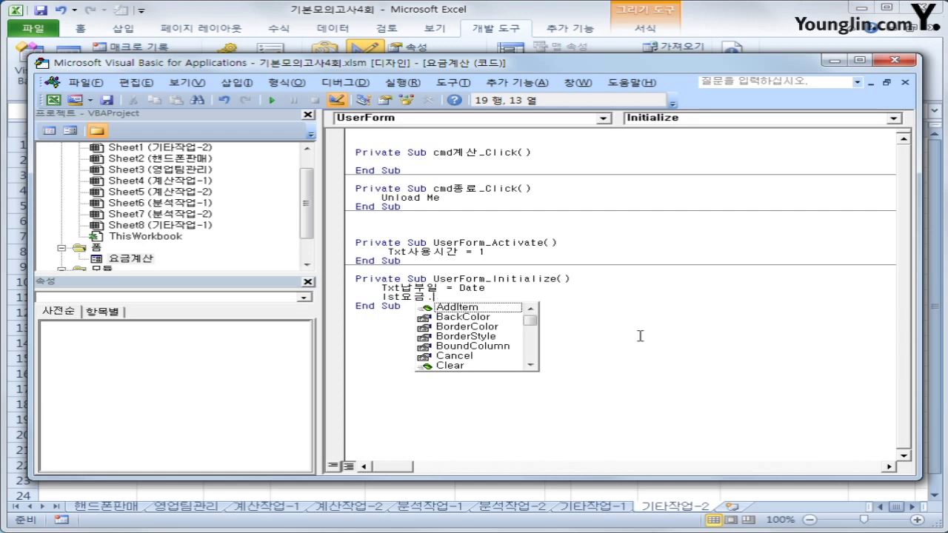
type("RowSource =")
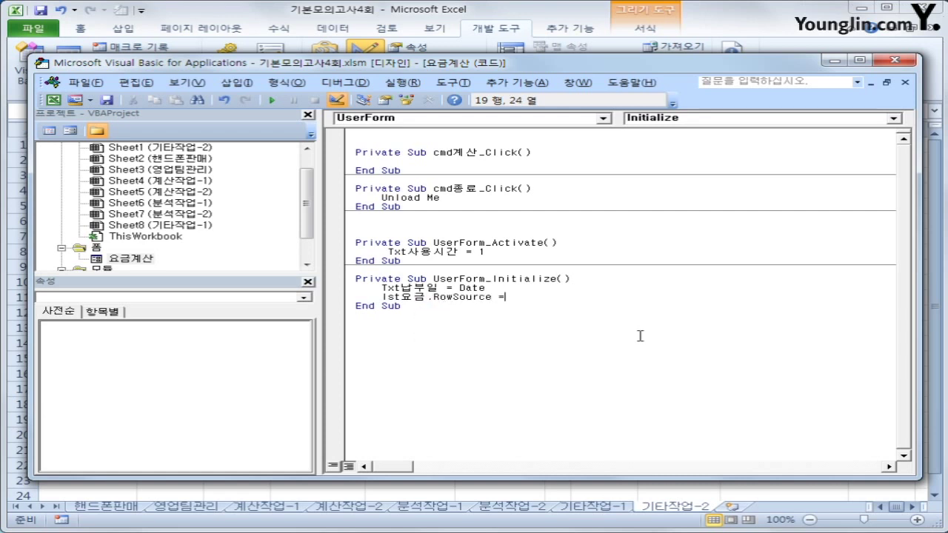
type("\"H6:J11\"")
key("Return")
type("l")
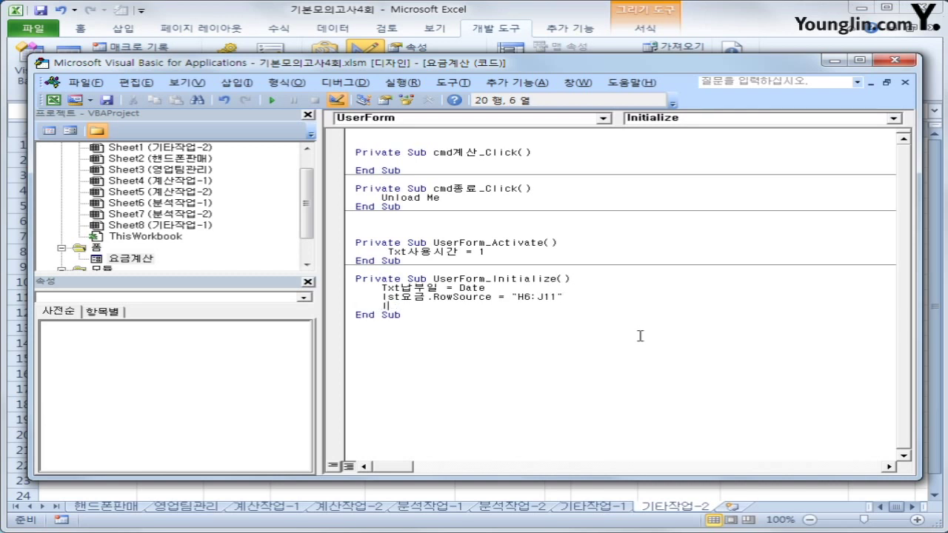
type("st요ㄱ")
type("금.")
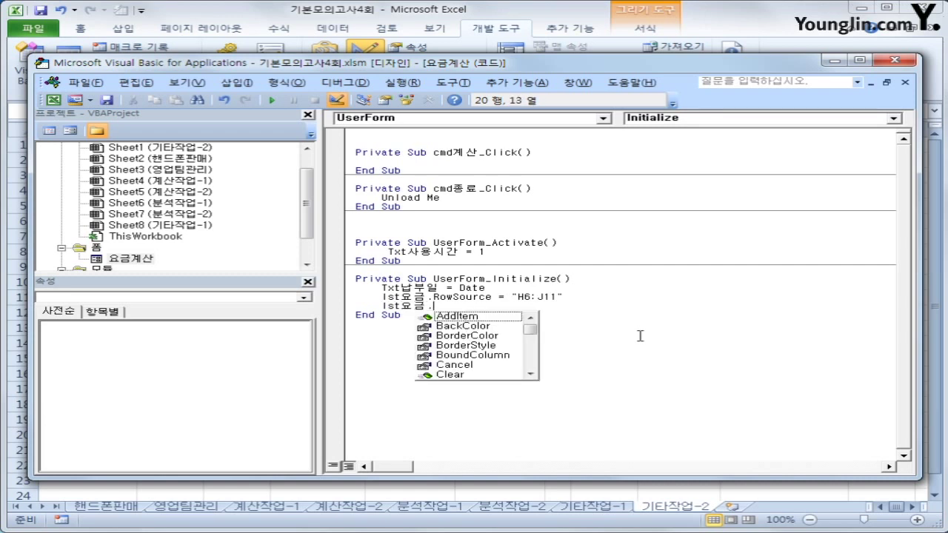
type("cou")
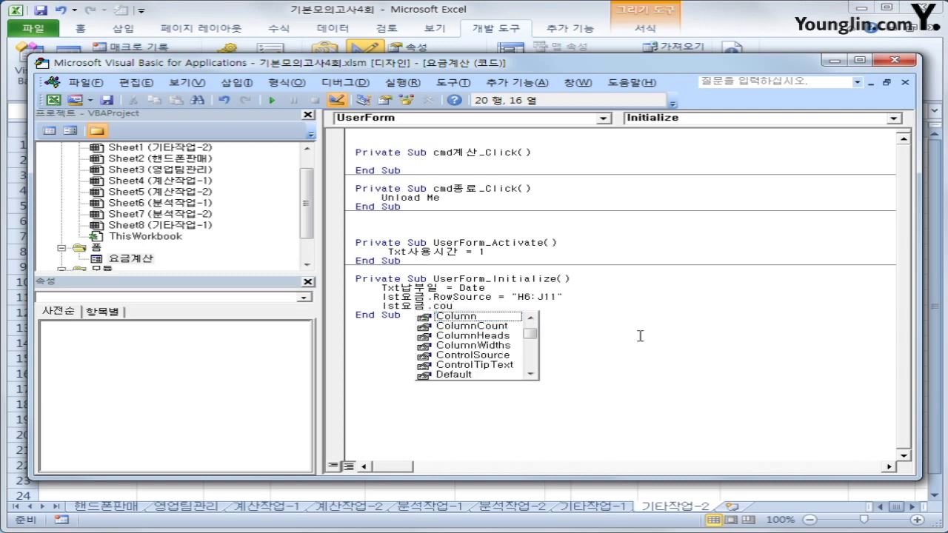
key("Down")
key("Tab")
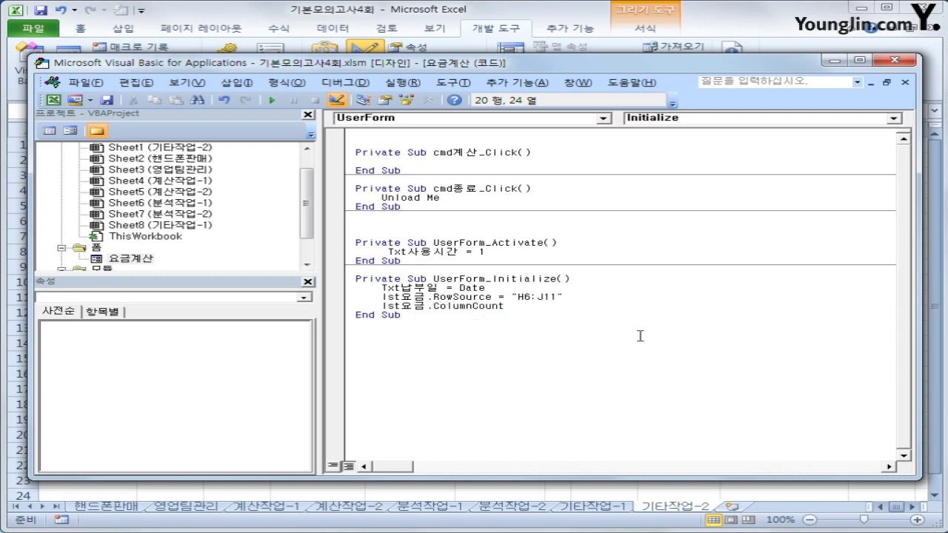
type("=3")
key("Down")
Step: Create the cmd계산 Click procedure and return to the worksheet
left_click(394, 121)
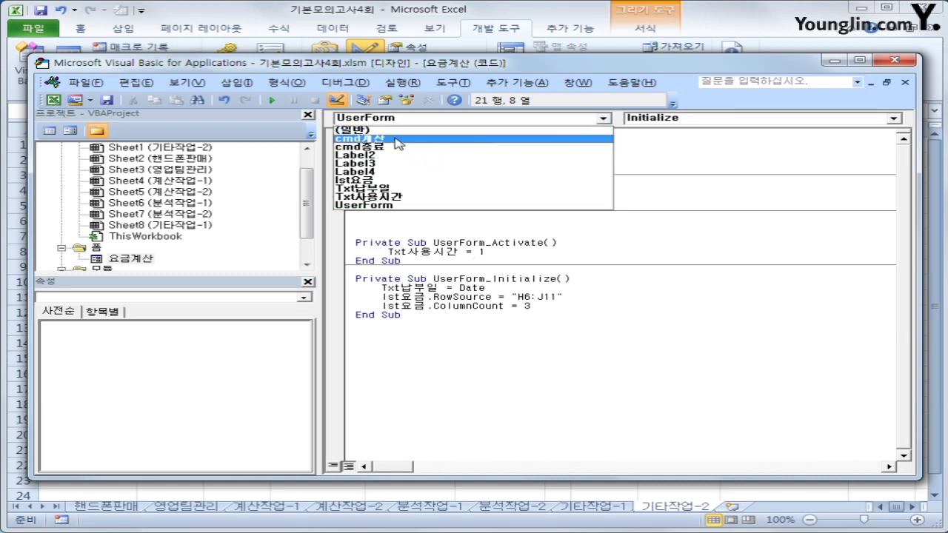
left_click(398, 139)
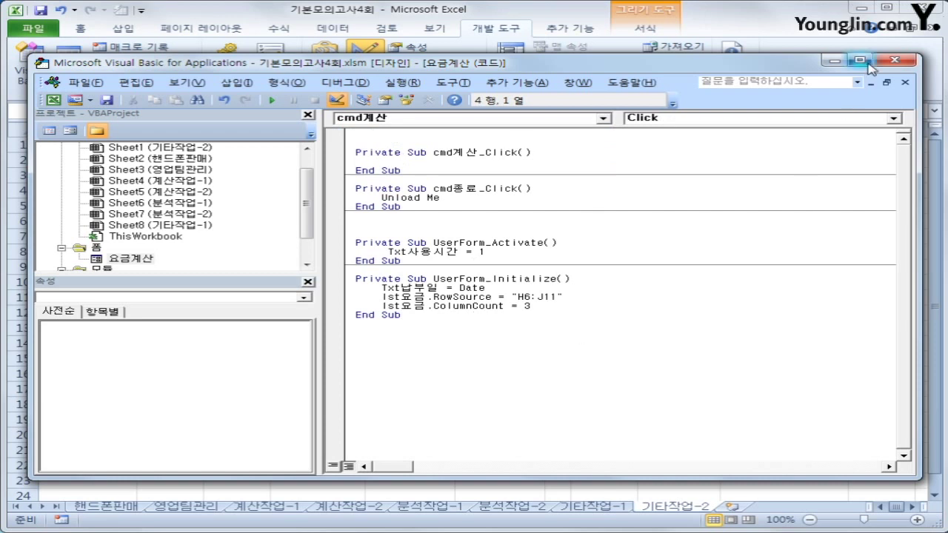
left_click(894, 59)
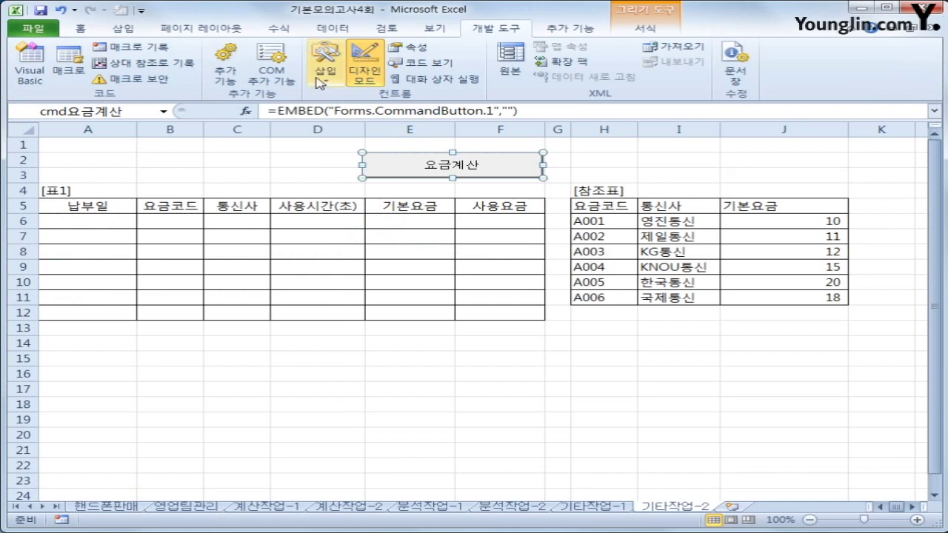
Step: Exit design mode, launch the 요금계산 form, move it aside and select A001
left_click(364, 70)
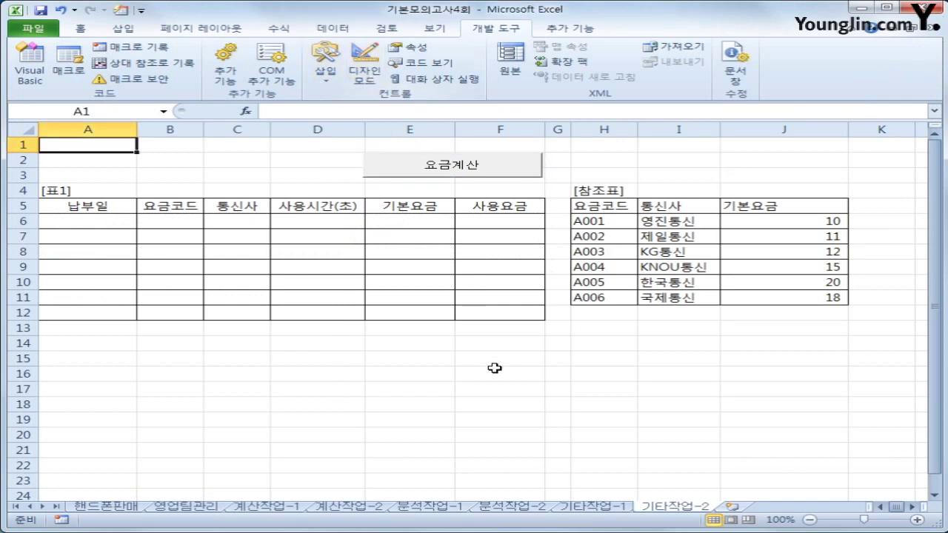
left_click(503, 168)
left_click_drag(501, 164, 645, 255)
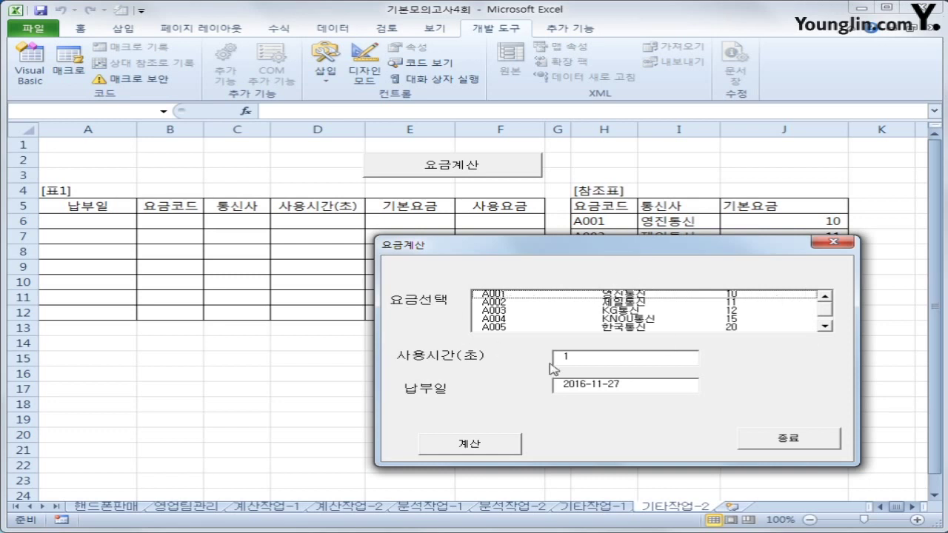
left_click(510, 295)
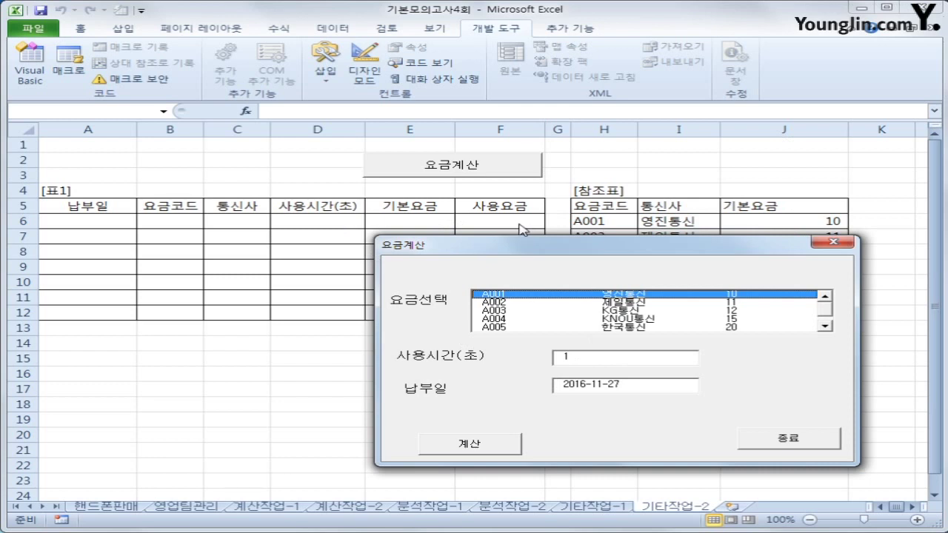
Step: Close the test form and start an i = line in the cmd계산 Click procedure
left_click(784, 437)
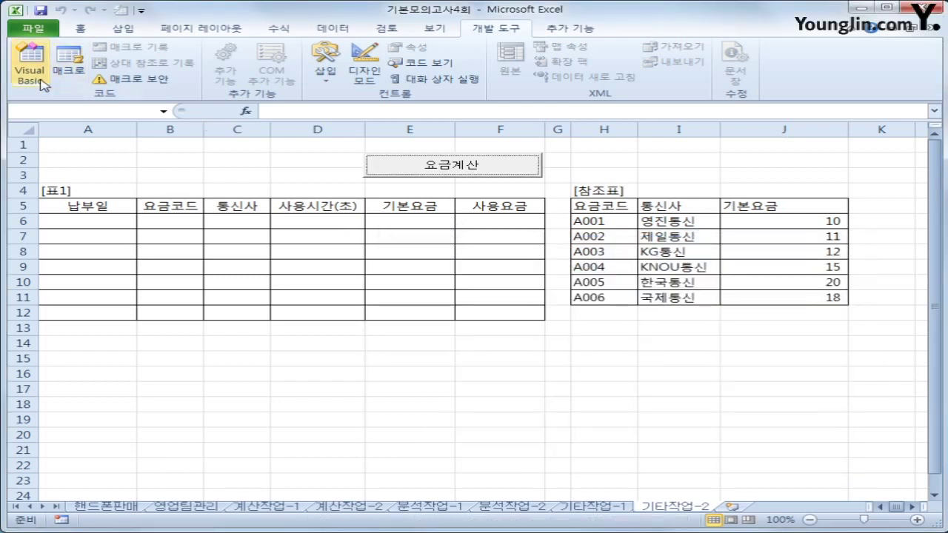
left_click(30, 71)
key("Return")
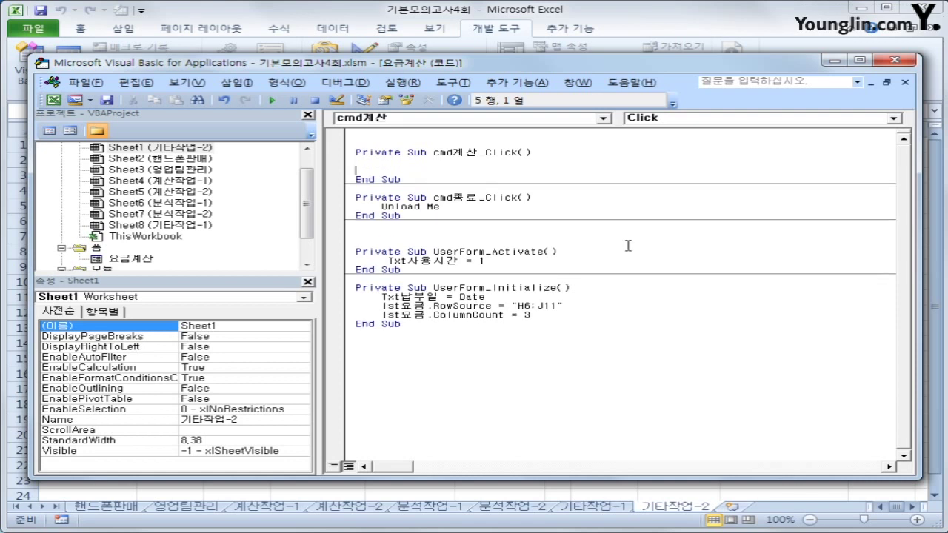
key("Tab")
type("i =")
key("BackSpace")
key("BackSpace")
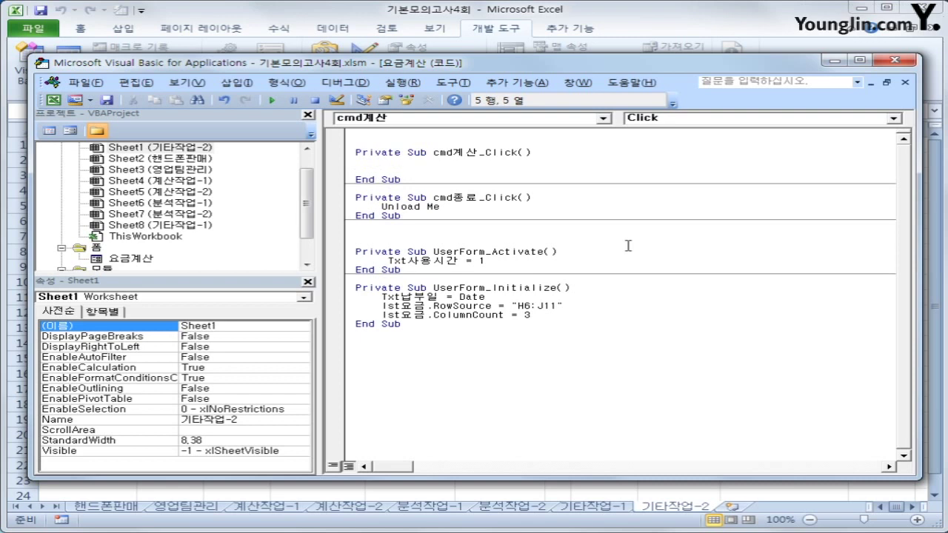
Step: Inspect the table layout, checking caption A4, headers A5 and first data cell A6
left_click(907, 60)
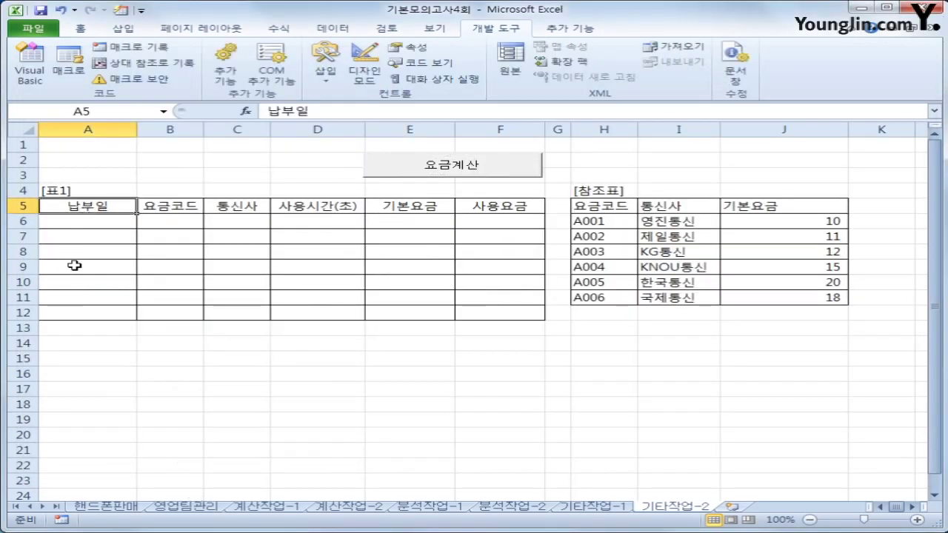
left_click(69, 194)
left_click_drag(68, 194, 486, 204)
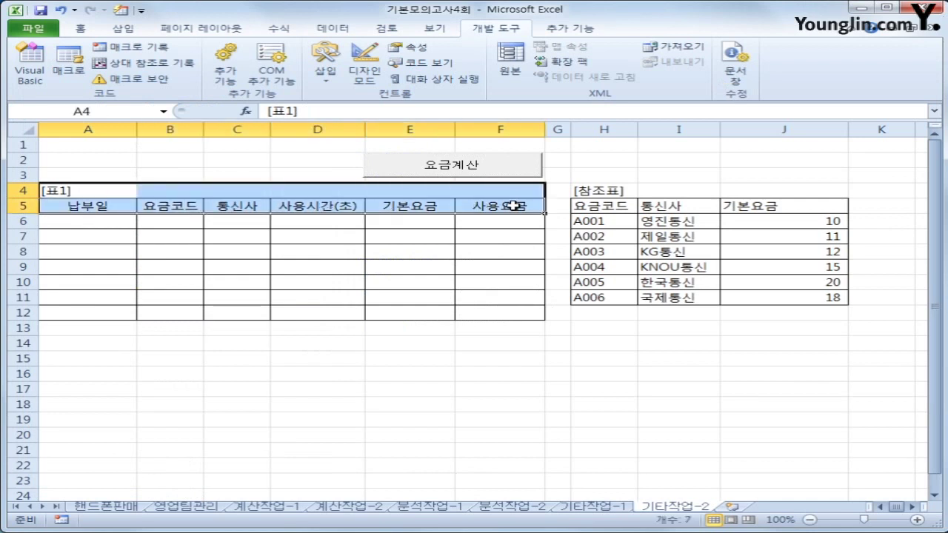
left_click(74, 191)
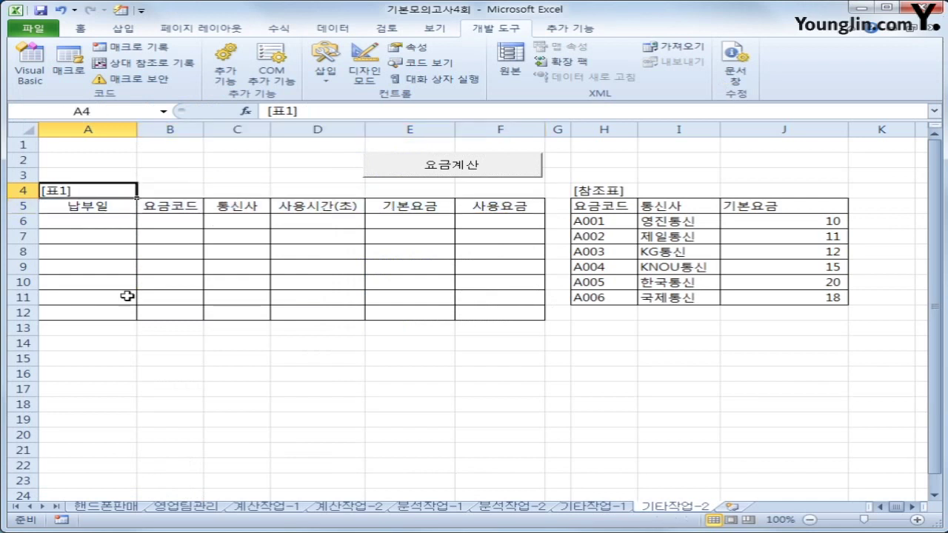
left_click(99, 211)
left_click(85, 192)
left_click_drag(64, 143, 54, 172)
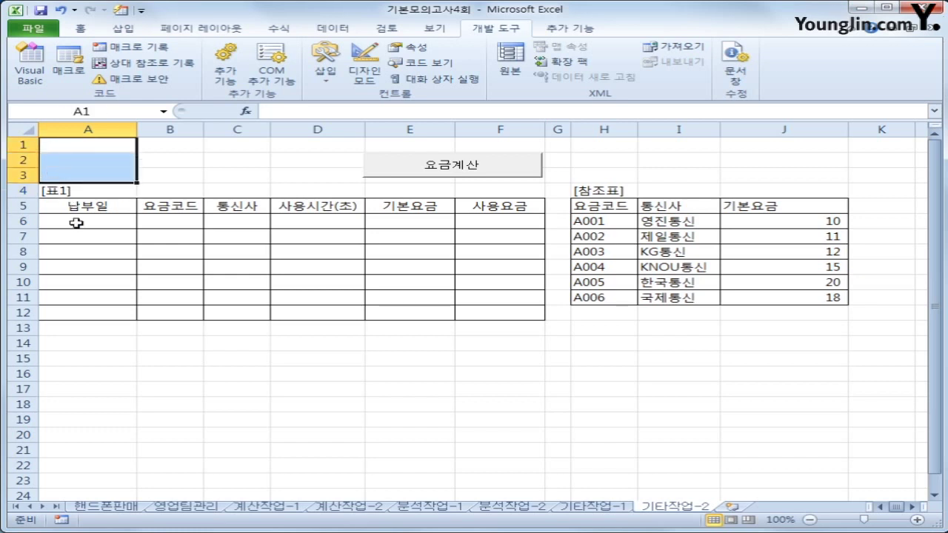
left_click(76, 222)
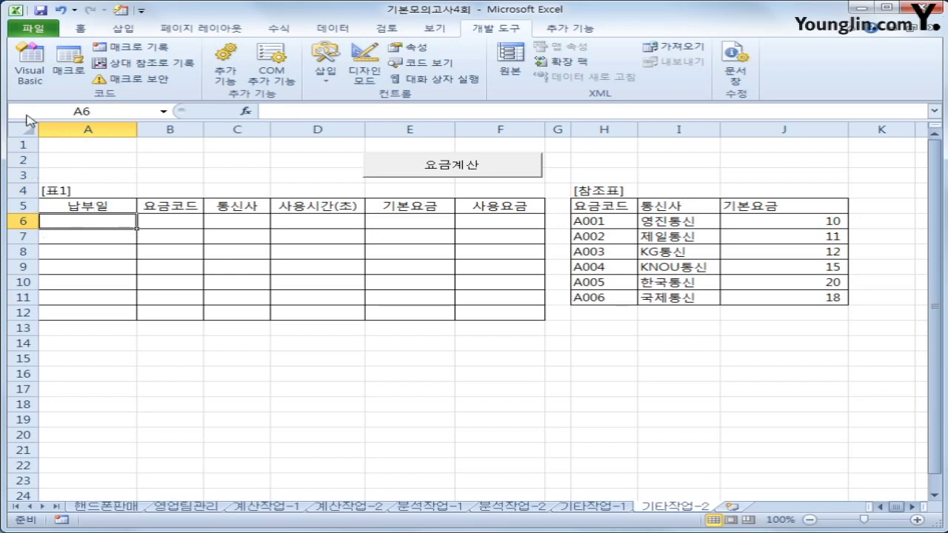
Step: Enter i = Range("A5").CurrentRegion.Rows.Count + 4 to find the next empty row
left_click(28, 63)
type("i")
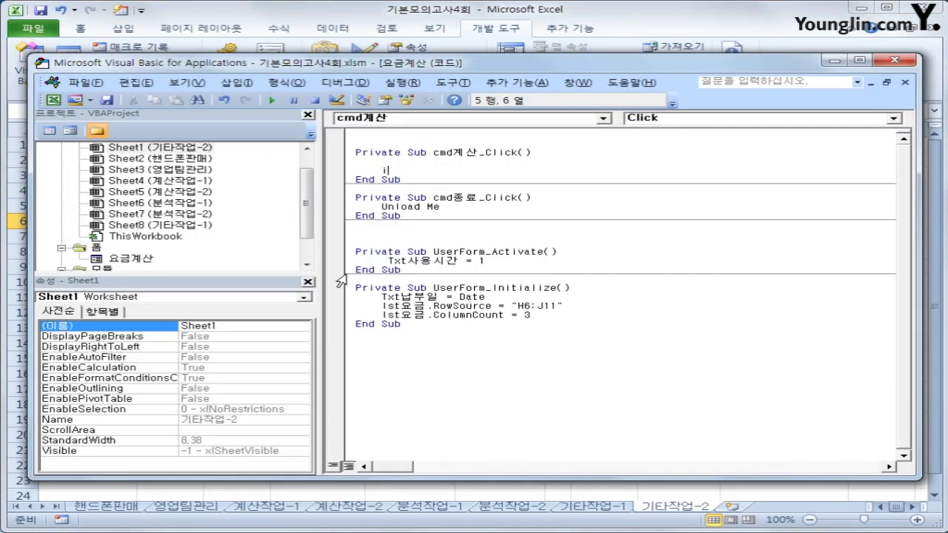
type(" = range(\"A")
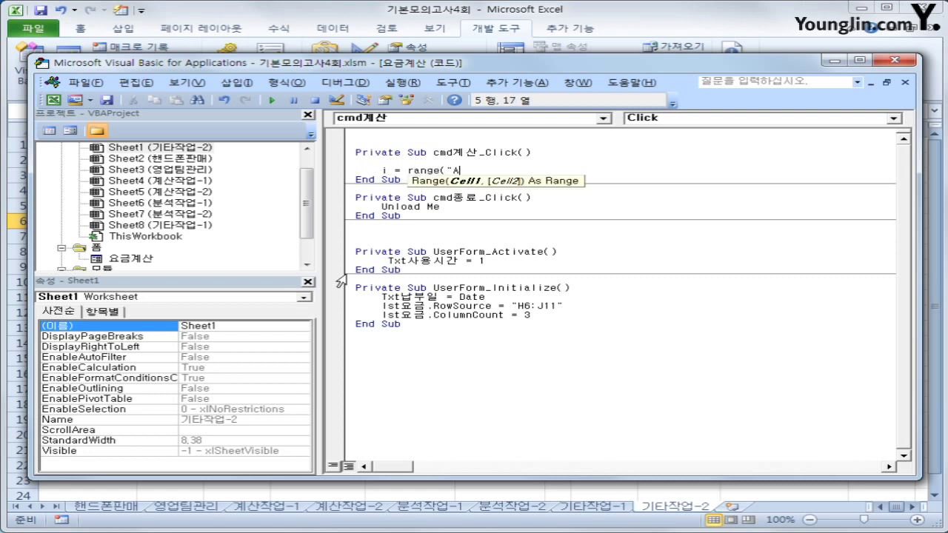
type("ㅈ")
key("BackSpace")
type("5\").cun")
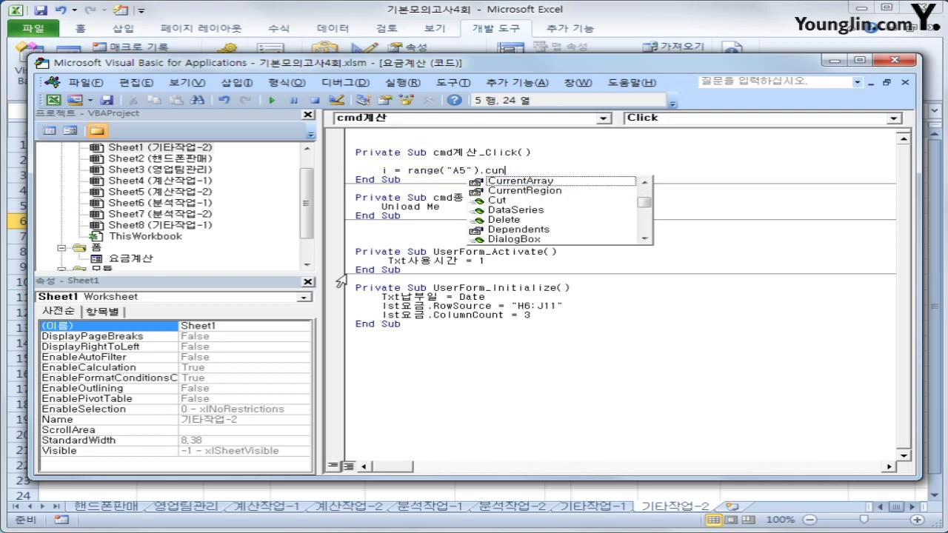
key("Down")
key("Tab")
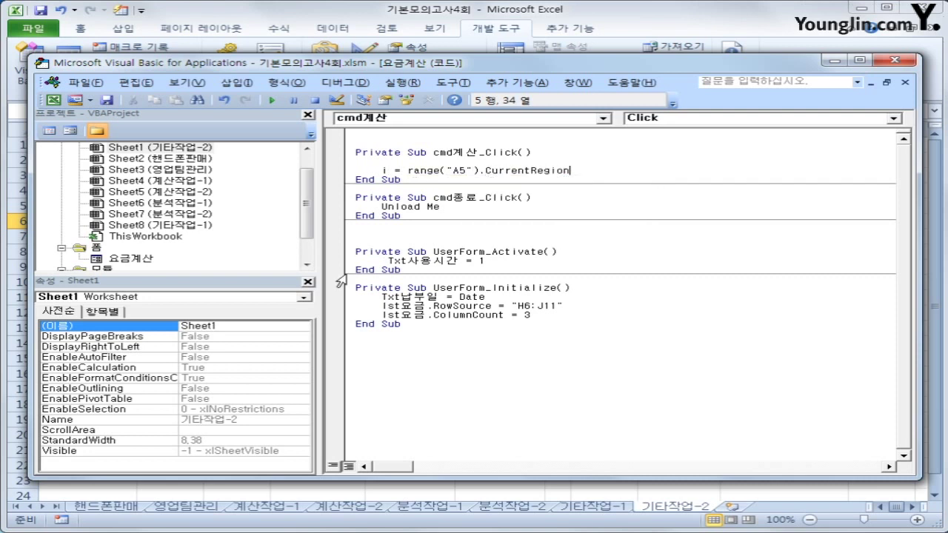
type(".")
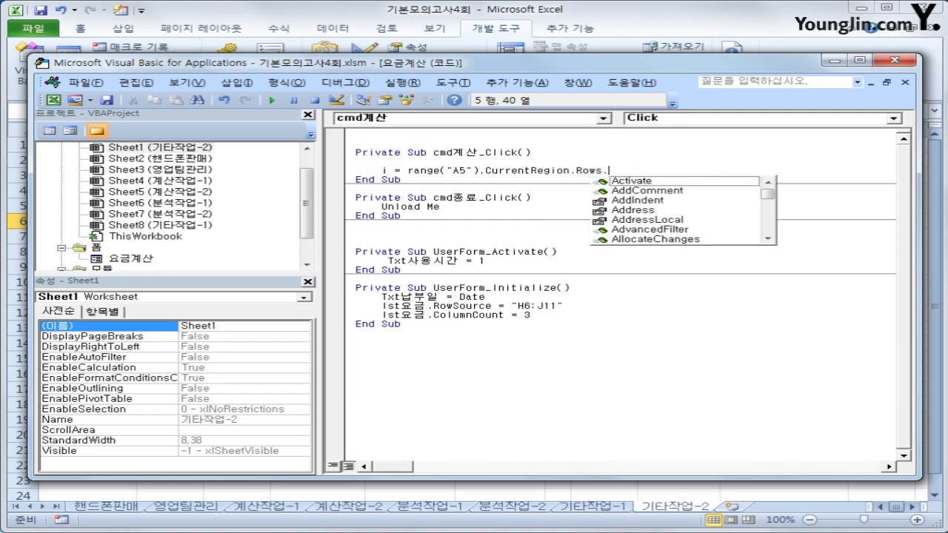
type("rows.count + 4")
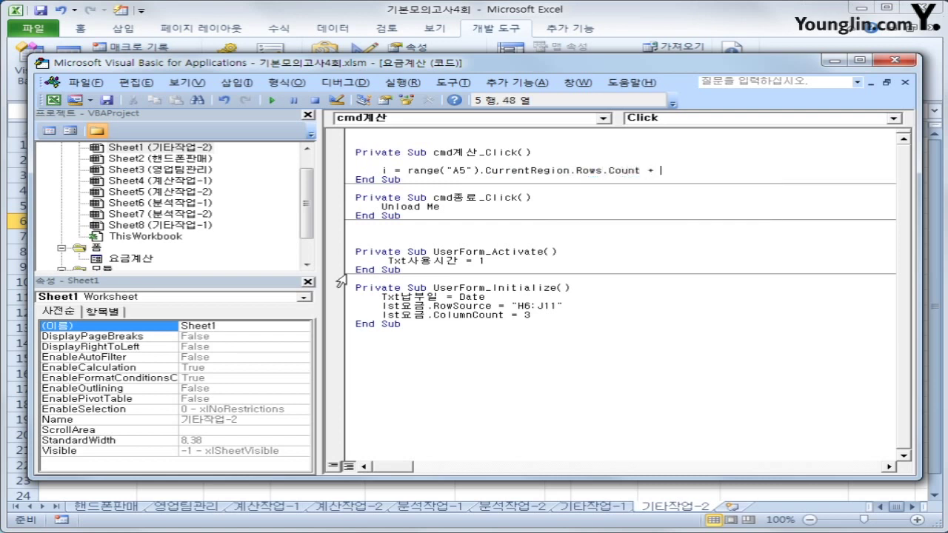
key("Return")
key("Return")
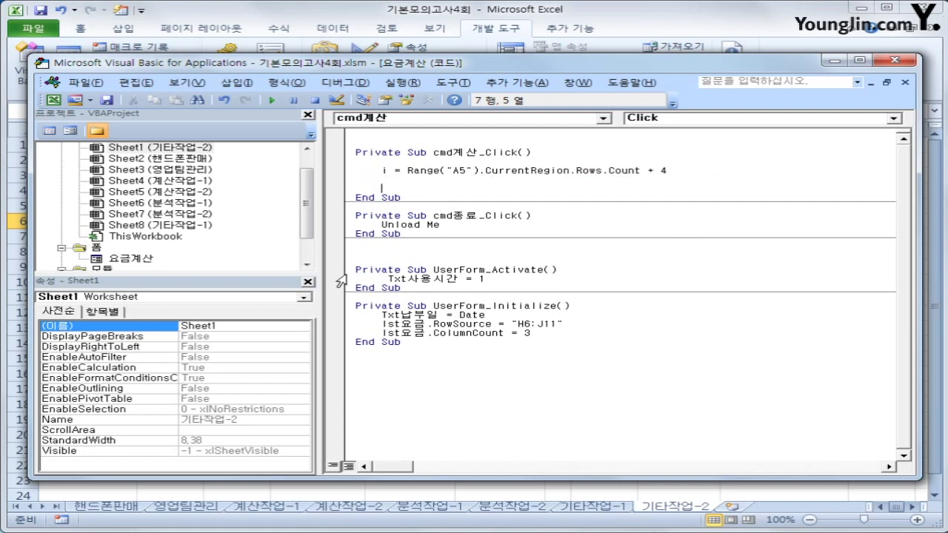
Step: Write Cells(i,1) = Txt납부일 to store the payment date in column 1
type("cells(")
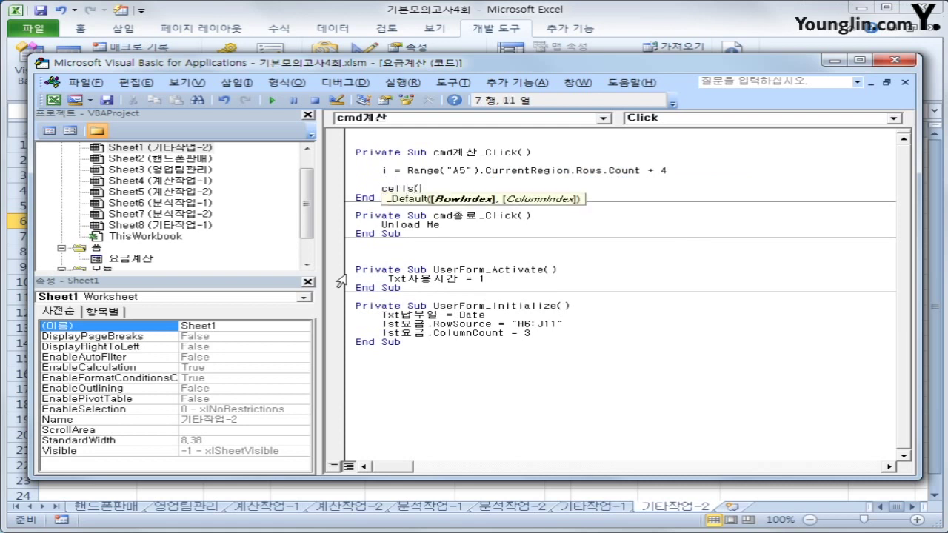
type("i,1) =")
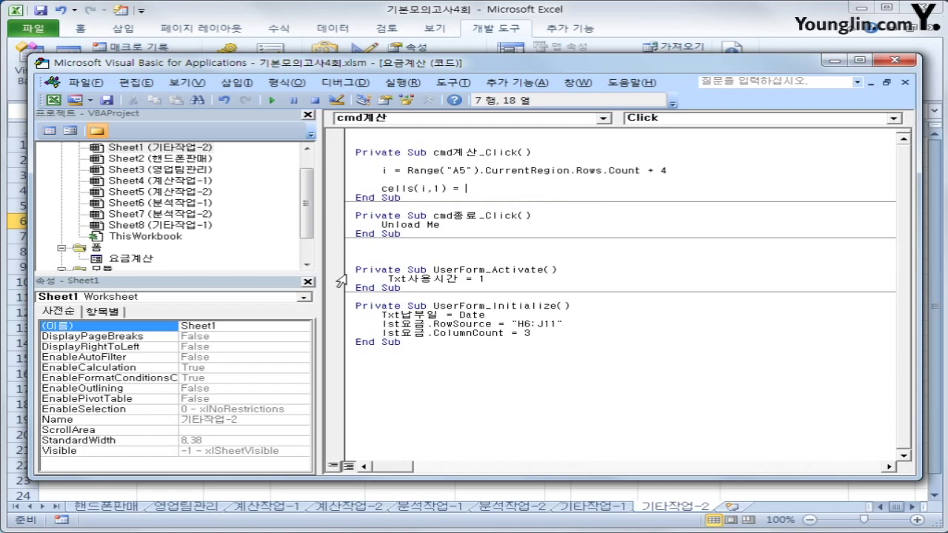
type(" txt납부일")
key("Return")
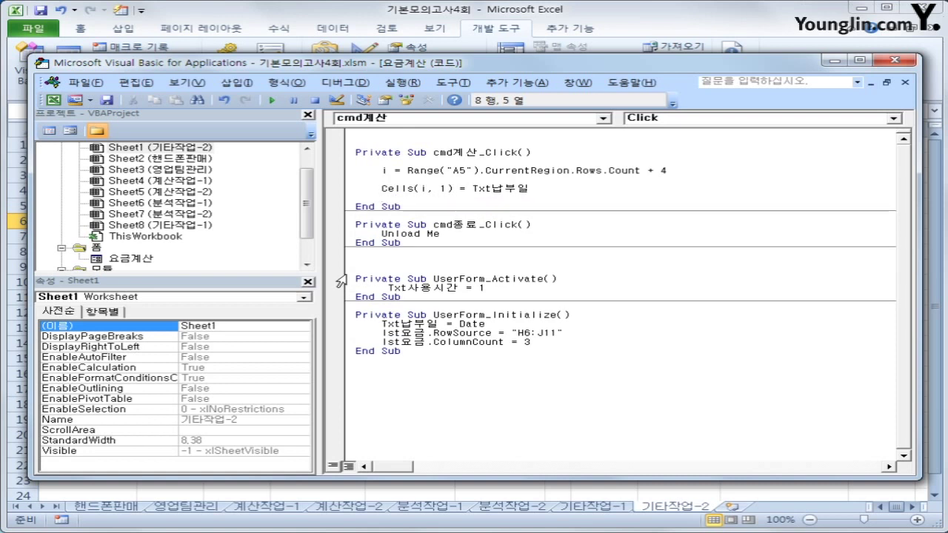
type("nu")
key("BackSpace")
key("BackSpace")
Step: Duplicate the date line as Cells(i,2) = lst요금 for the fee code
key("Up")
key("shift+End")
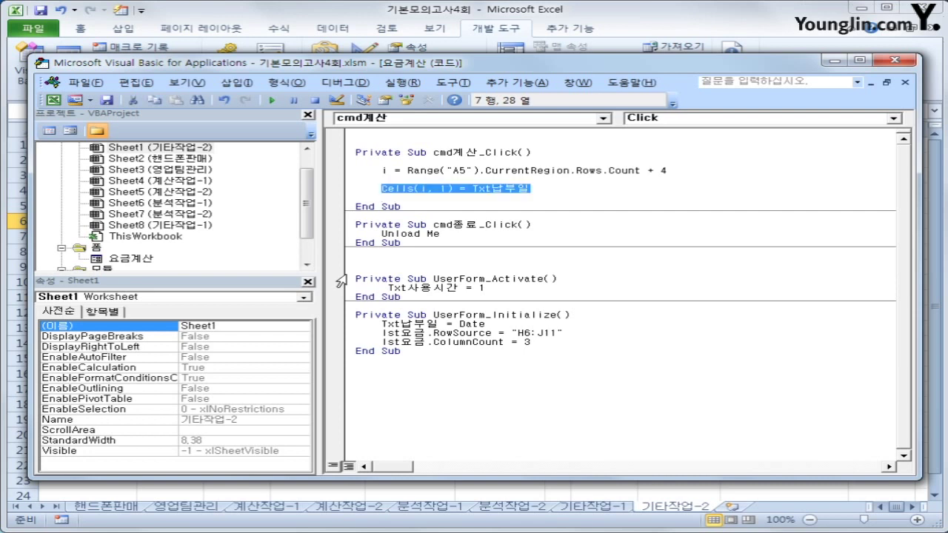
key("ctrl+c")
key("End")
key("Return")
key("ctrl+v")
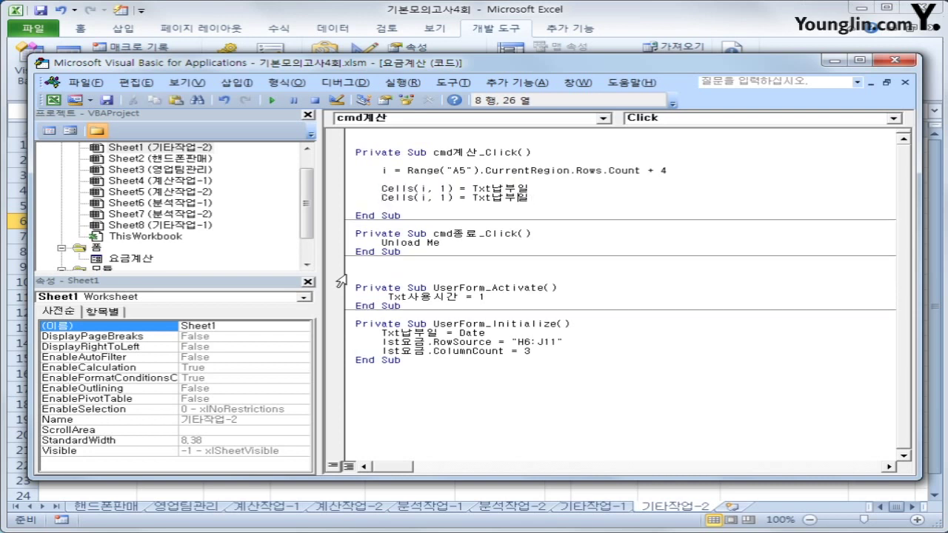
key("Left")
key("Left")
key("Left")
key("Left")
key("Left")
key("Left")
key("Left")
key("Left")
key("Left")
key("Left")
key("Delete")
type("2")
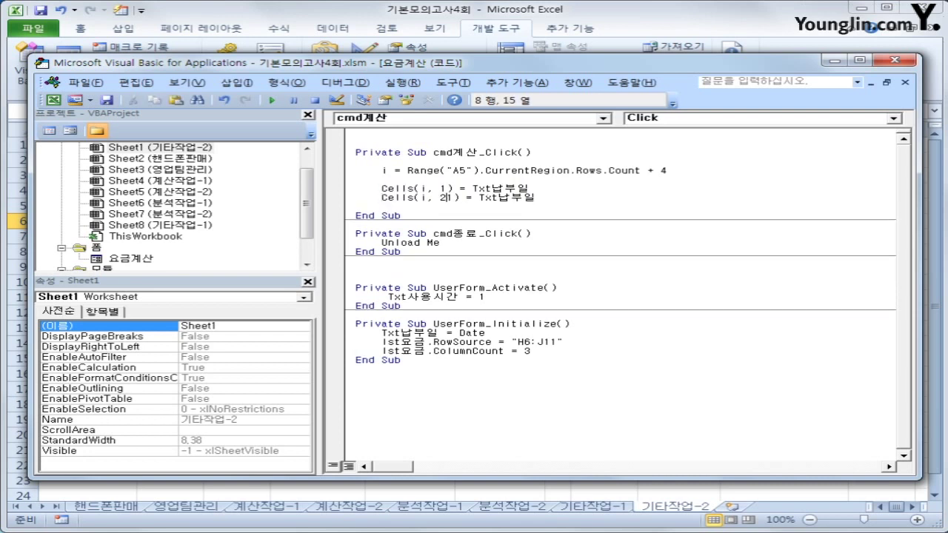
key("End")
key("shift+Left")
key("shift+Left")
key("shift+Left")
key("shift+Left")
key("shift+Left")
key("shift+Left")
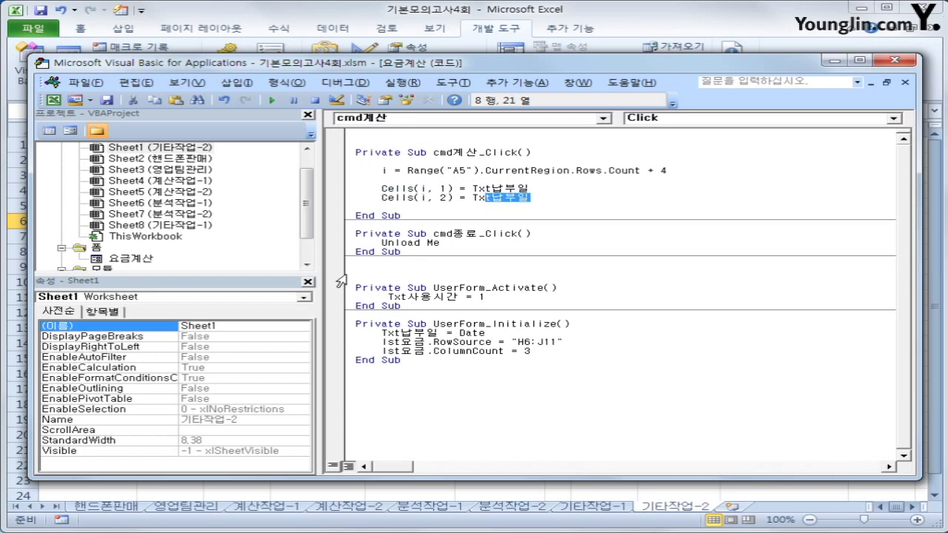
type("lst요금")
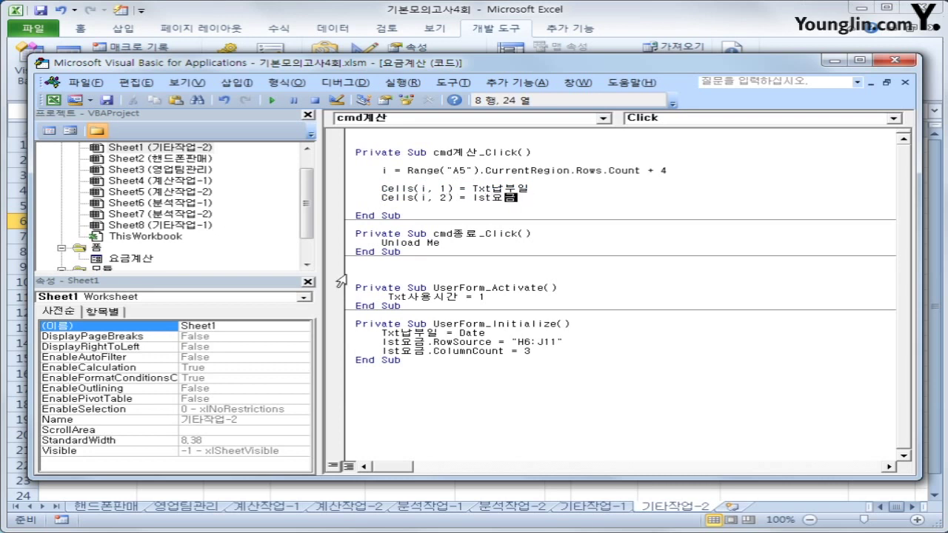
key("Return")
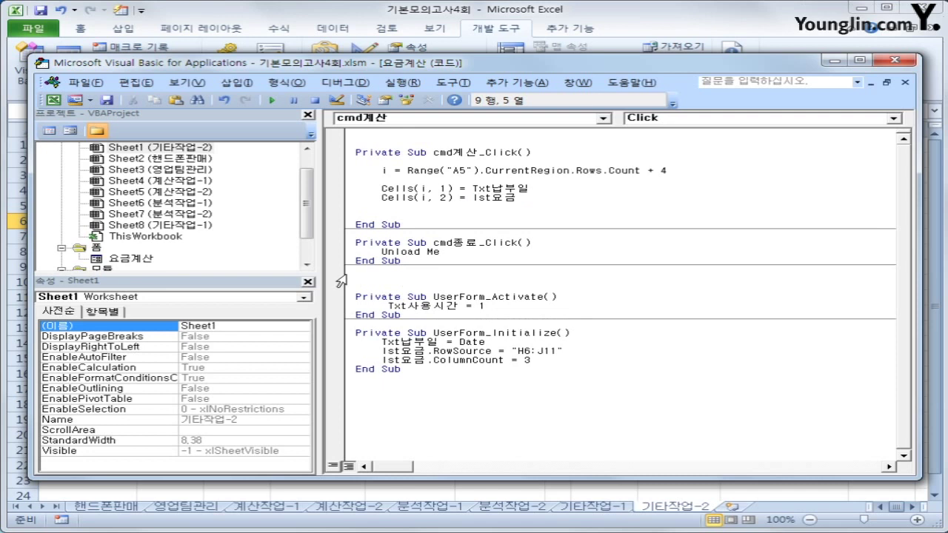
Step: Copy the fee-code line as a Cells(i,3) line and clear its value
key("Up")
key("shift+End")
key("ctrl+c")
key("Down")
key("ctrl+v")
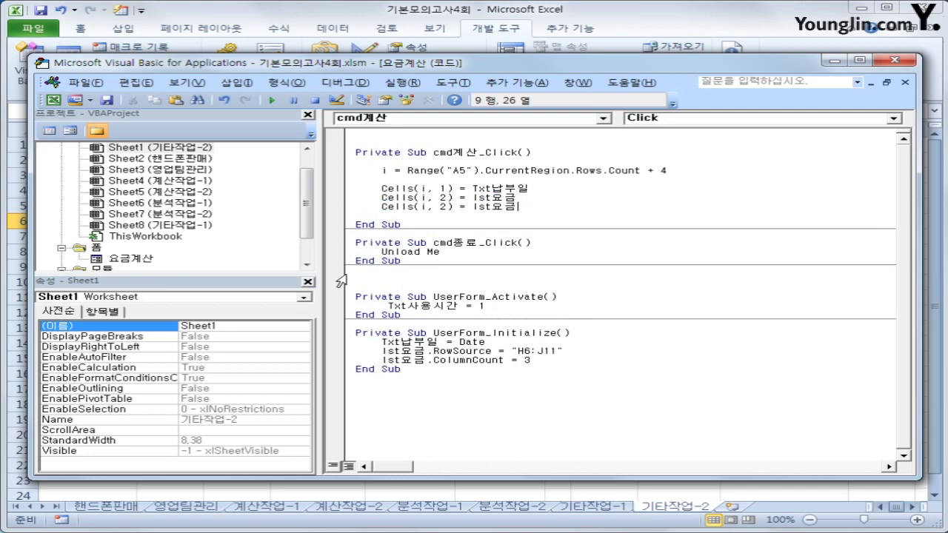
key("Left")
key("Left")
key("Left")
key("Left")
key("Left")
key("Left")
key("Left")
key("Left")
key("Left")
key("Left")
key("Left")
key("Delete")
type("3")
key("Right")
key("Right")
key("shift+End")
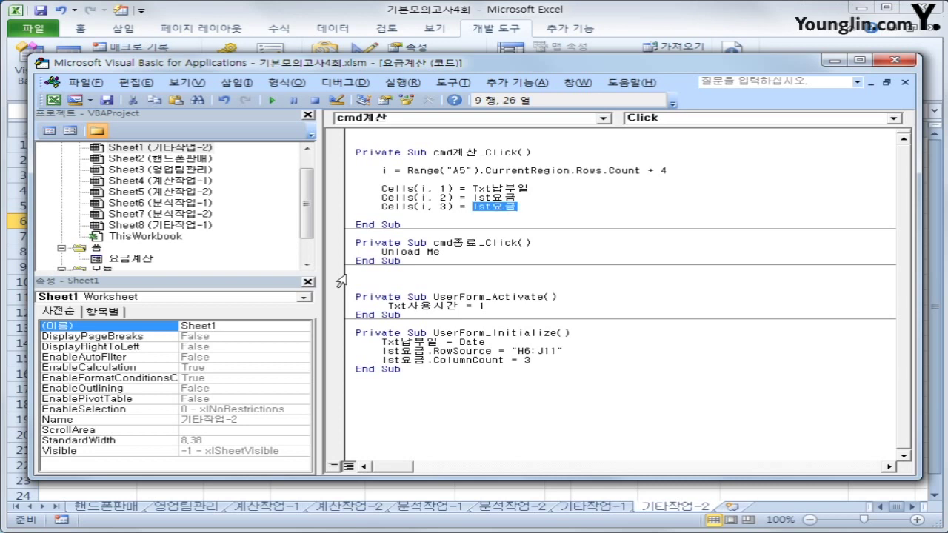
key("Delete")
Step: Insert iRow = lst요금.ListIndex + 6 above the unfinished column-3 line in cmd계산_Click
left_click(349, 281)
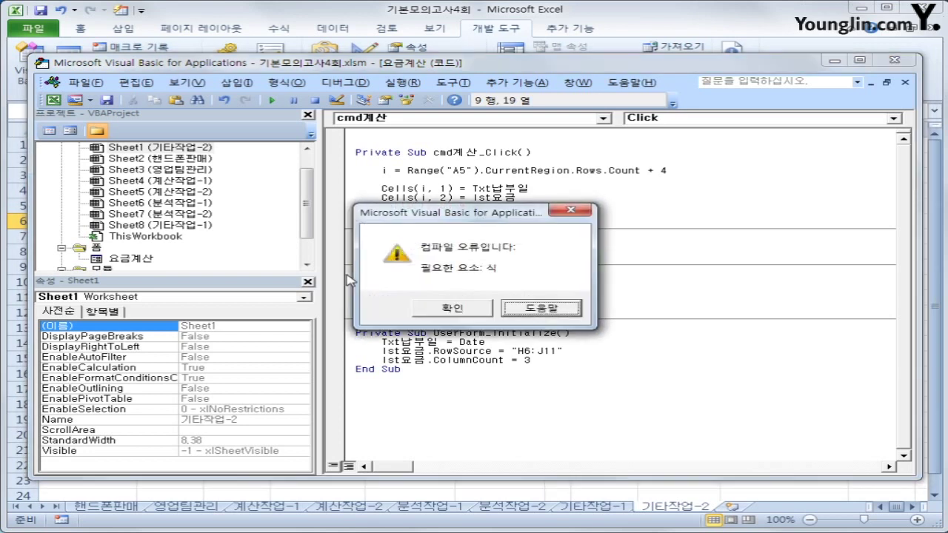
key("Escape")
key("Up")
key("Up")
key("Up")
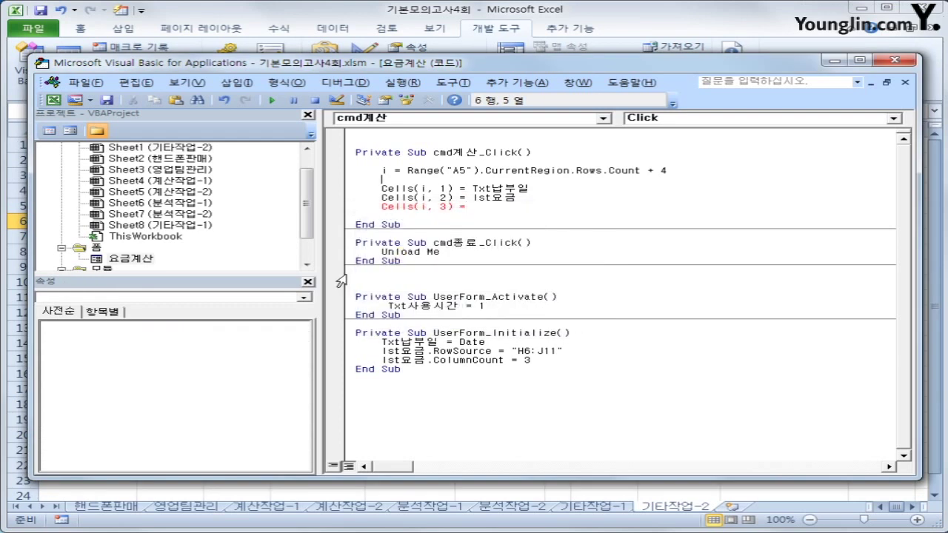
key("Return")
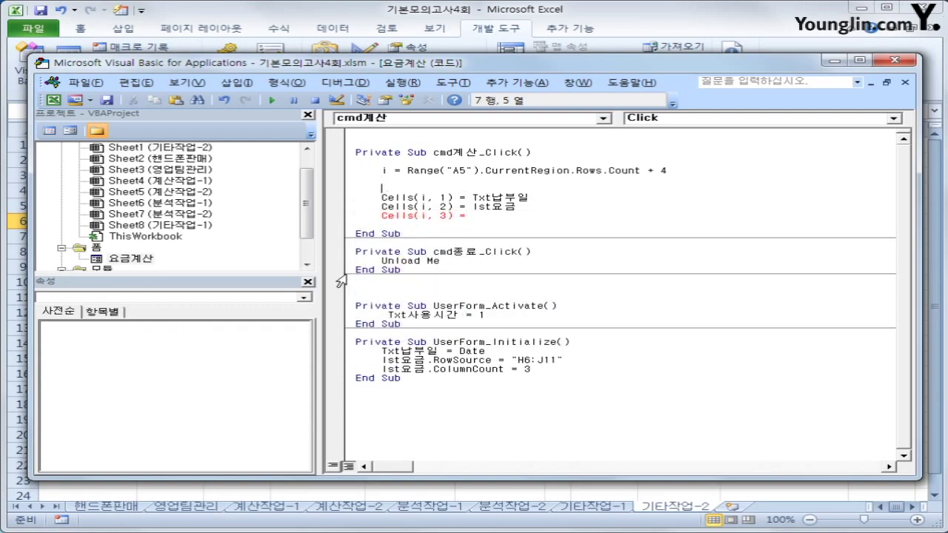
type("iRow =")
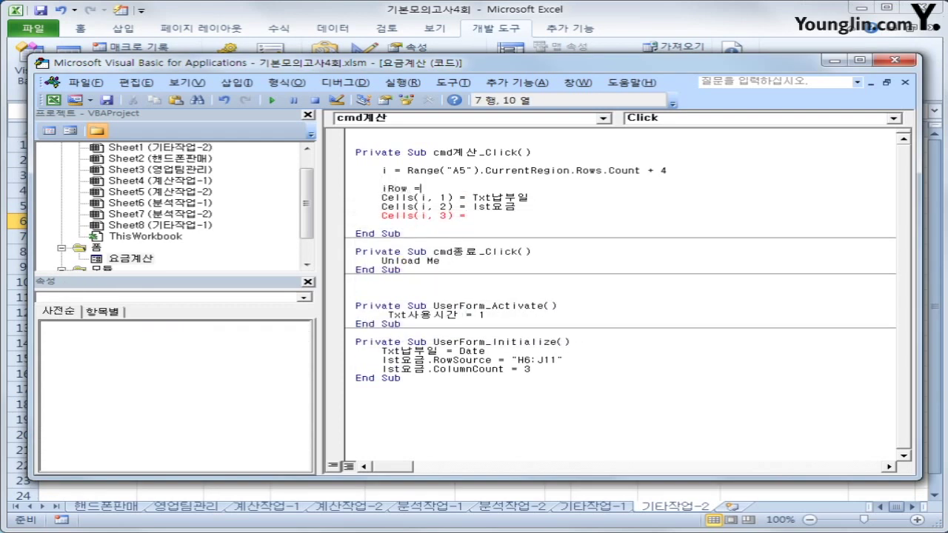
type(" lst요금.ListIndex")
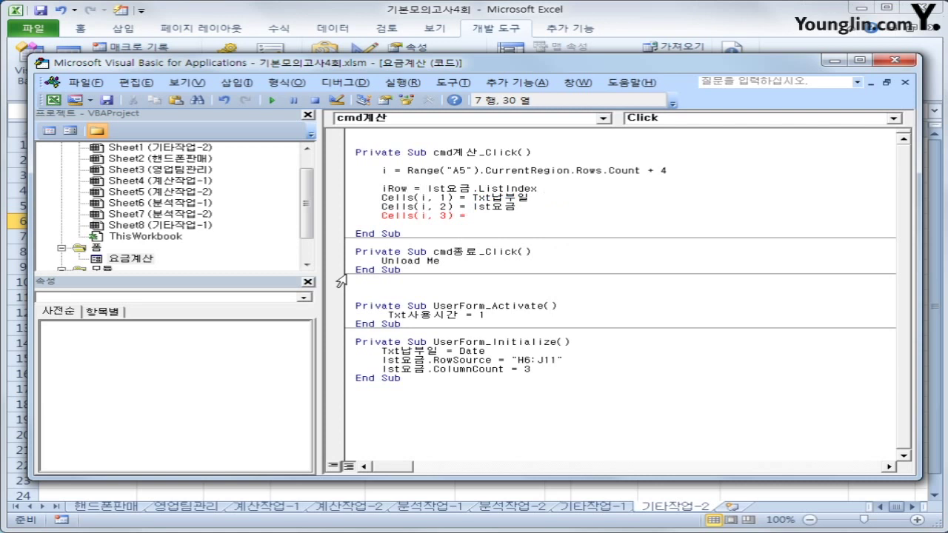
type(" + 6")
key("Return")
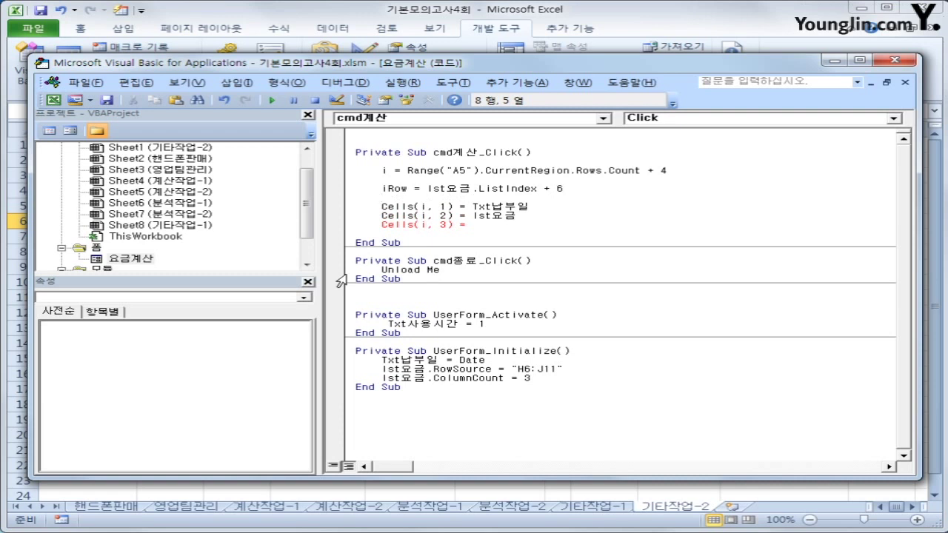
Step: Complete the carrier line as Cells(i, 3) = Cells(iRow, 9)
key("Down")
key("Down")
key("Down")
key("End")
type("cells(i")
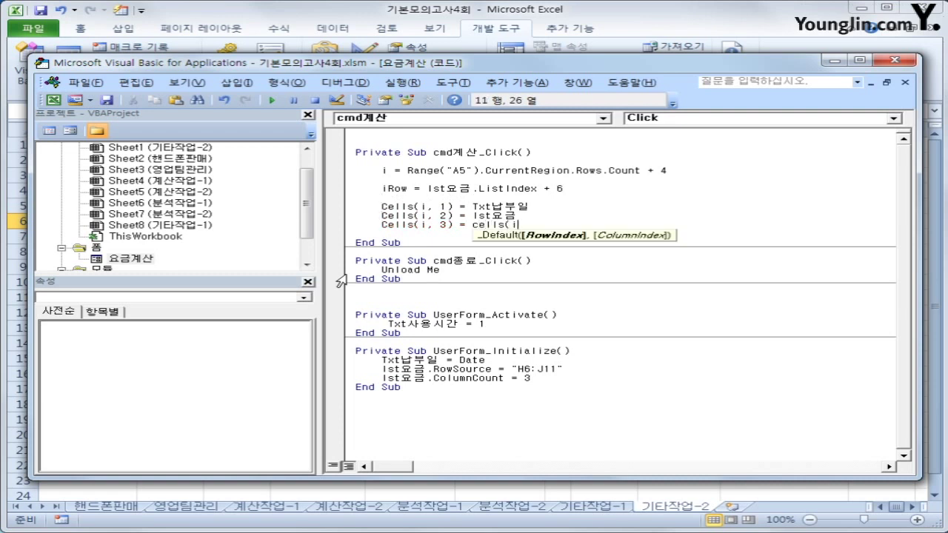
type("Row, ")
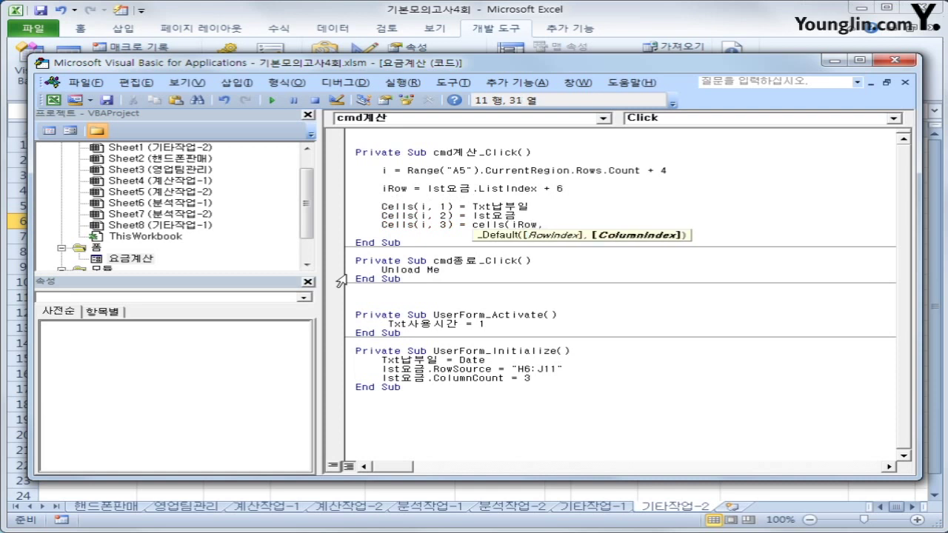
type("9)")
key("Return")
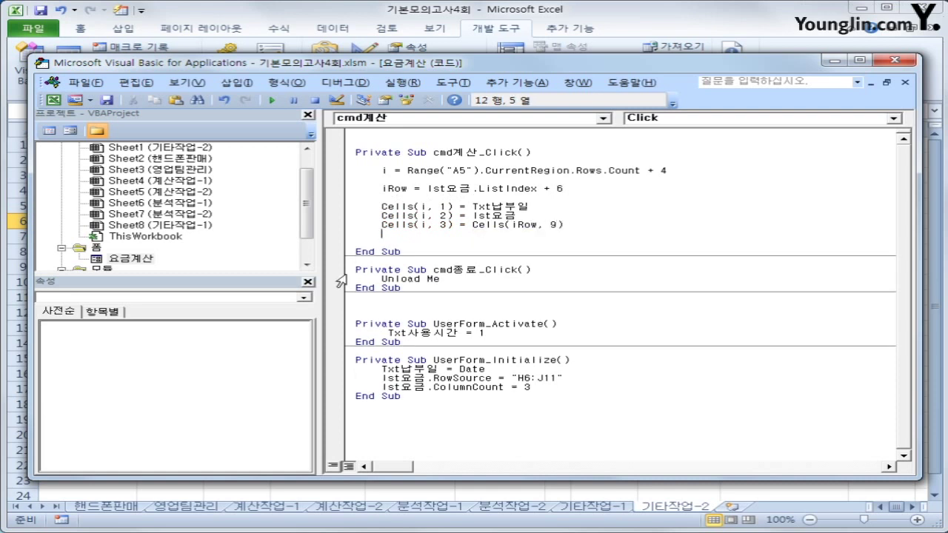
Step: Add the usage-time line Cells(i, 4) = Txt사용시간.Value, adapted from the carrier line
type("c")
key("BackSpace")
key("Up")
key("shift+End")
key("ctrl+c")
key("Down")
key("ctrl+v")
key("Left")
key("Left")
key("Left")
key("Left")
key("Left")
key("Left")
key("Left")
key("Left")
key("Left")
key("Left")
key("Left")
key("Left")
key("Left")
key("Left")
key("Left")
key("Left")
key("Left")
key("Left")
key("Left")
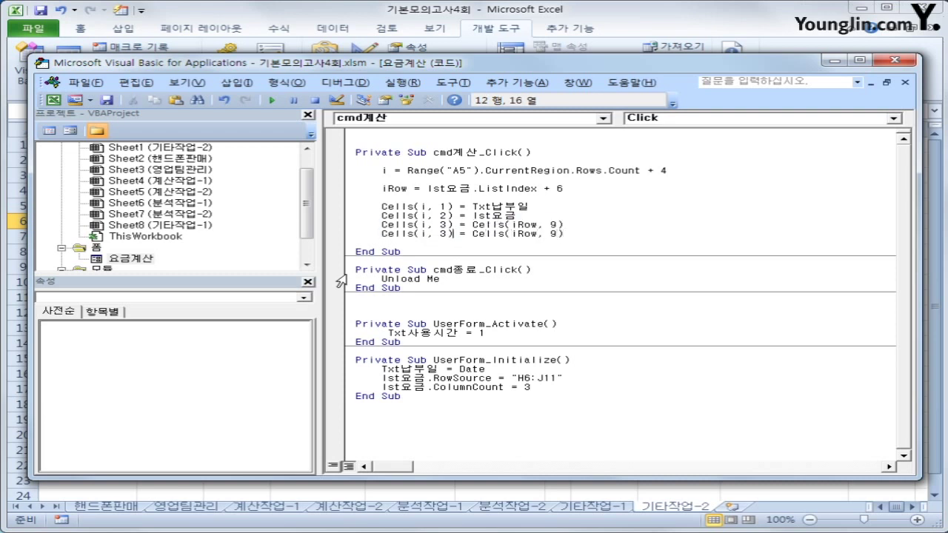
key("Delete")
type("4")
key("Right")
key("Right")
key("Right")
key("Right")
key("shift+End")
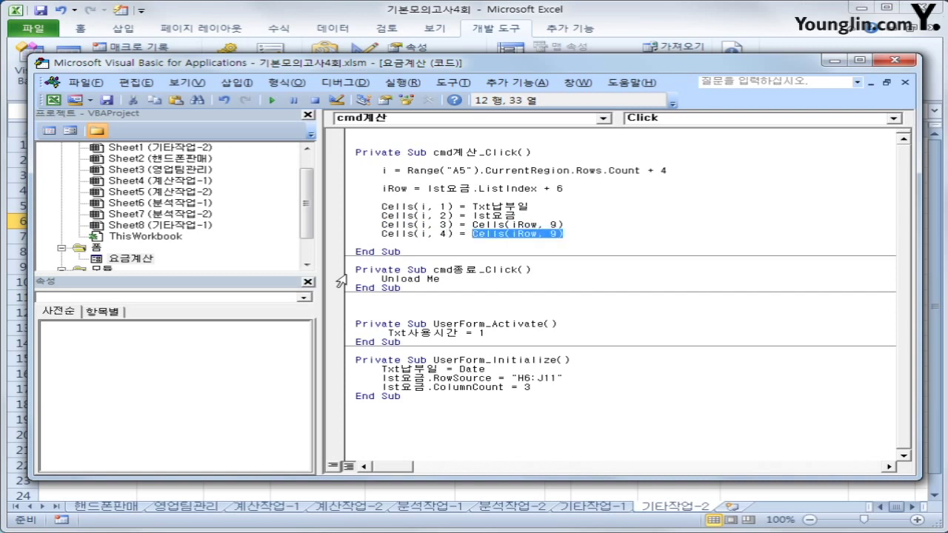
type("txt")
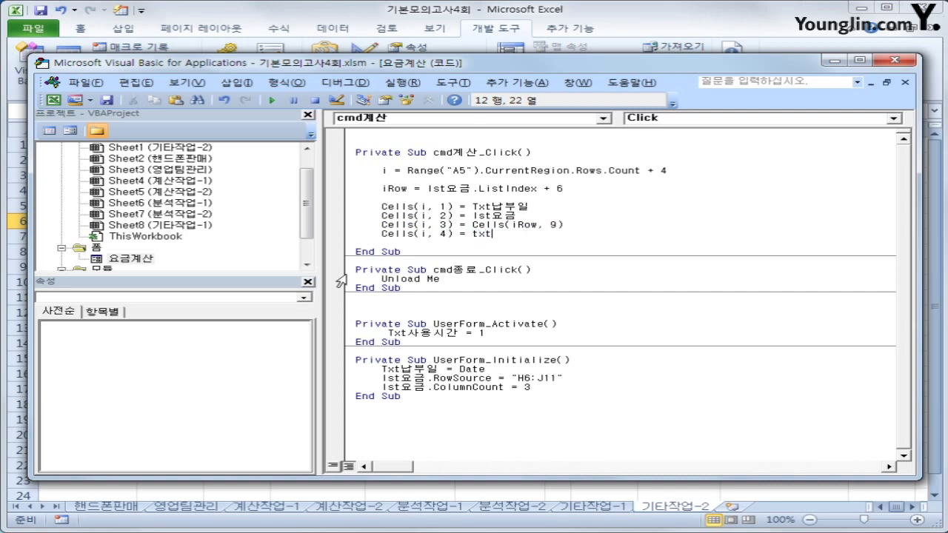
type("사용시간.va")
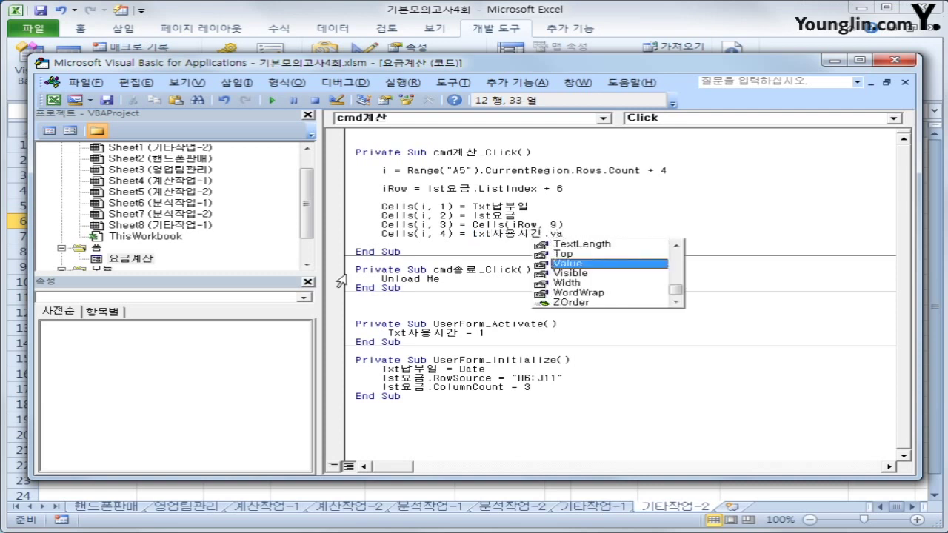
key("Tab")
Step: Add the base-fee line Cells(i, 5) = Cells(iRow, 10).Value
key("Return")
key("ctrl+v")
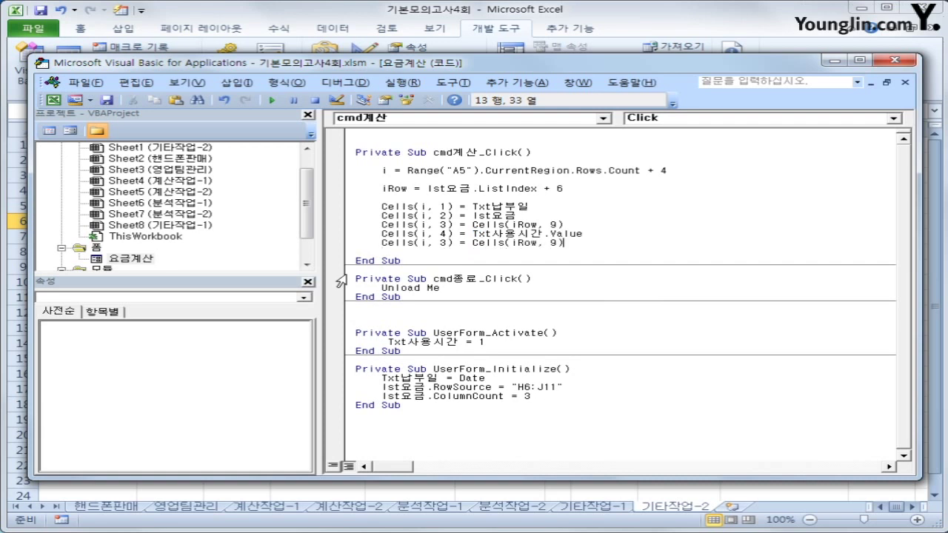
key("Left")
key("Left")
key("Left")
key("Left")
key("Left")
key("Left")
key("Left")
key("Left")
key("Left")
key("Left")
key("Left")
key("Left")
key("Left")
key("Left")
key("Left")
key("Left")
key("Left")
key("Left")
key("Left")
key("Delete")
type("5")
key("Right")
key("Right")
key("Right")
key("Right")
key("Right")
key("Right")
key("Right")
key("Right")
key("Right")
key("Right")
key("Right")
key("Right")
key("Right")
key("Right")
key("Right")
key("Right")
type("10")
key("Delete")
key("Right")
key("Return")
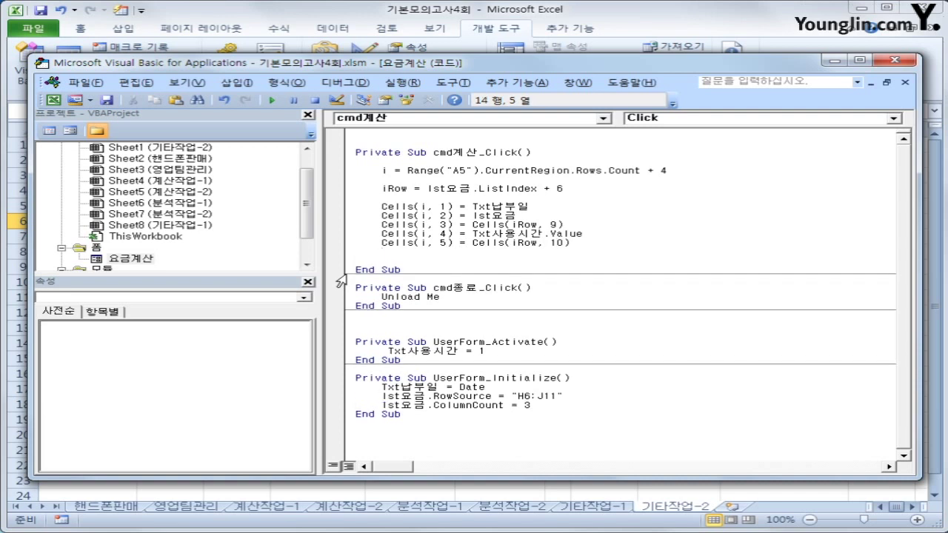
key("Up")
key("End")
type(".value")
key("Down")
Step: Add the fee line Cells(i, 6) = Cells(i, 4) * Cells(i, 5) and close the VBA editor
key("ctrl+v")
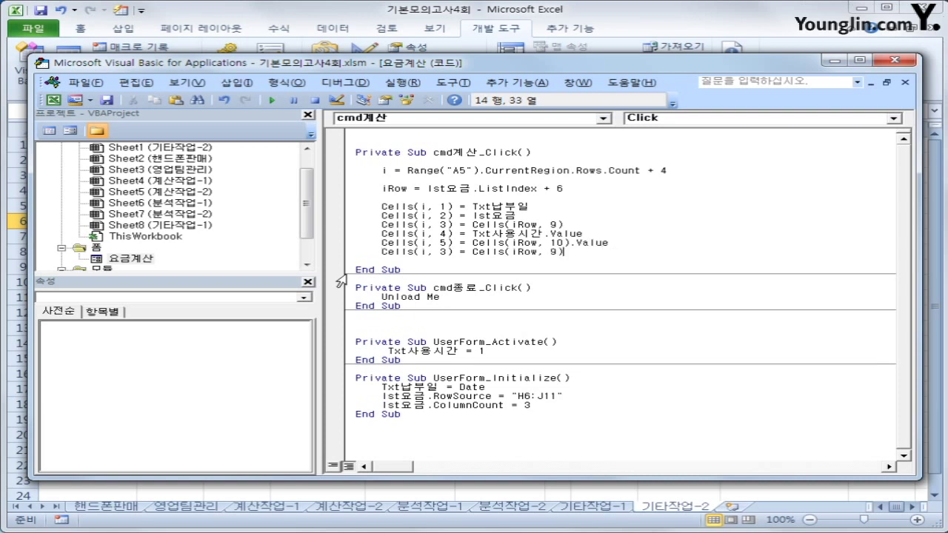
key("Left")
key("Left")
key("Left")
key("Left")
key("Left")
key("Left")
key("Left")
key("Left")
key("Left")
key("Left")
key("Left")
key("Left")
key("Left")
key("Left")
key("Left")
key("Left")
key("Left")
key("Left")
key("BackSpace")
type("6")
key("Right")
key("Right")
key("Right")
key("Right")
key("shift+End")
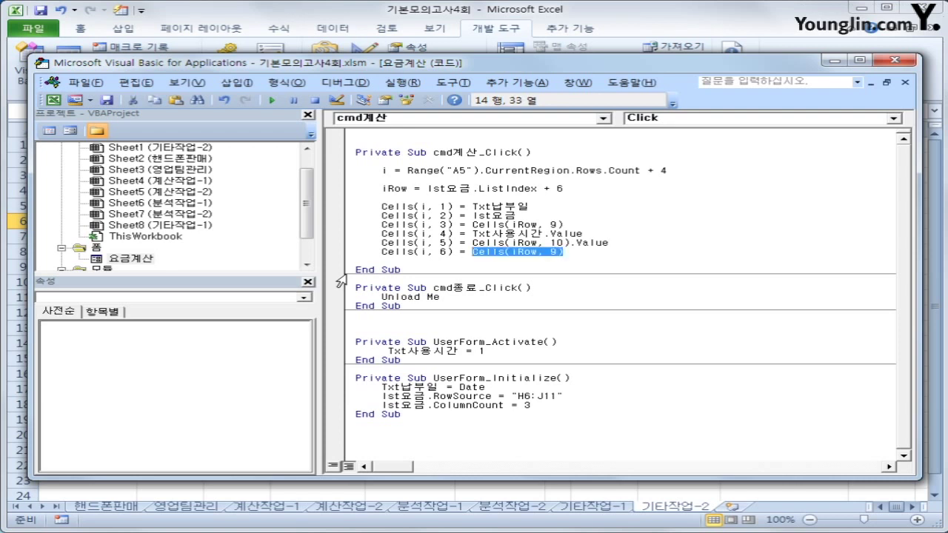
type("cells(i,")
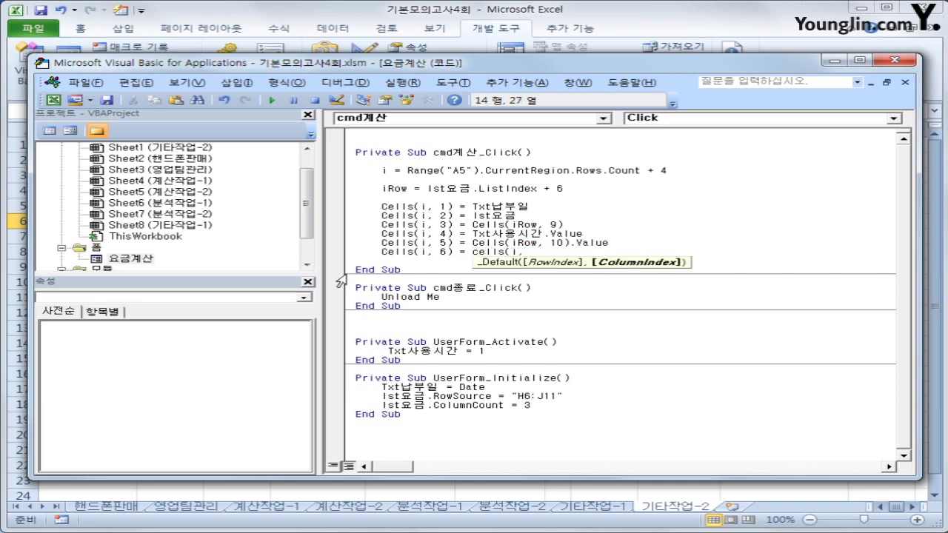
type("4) * ")
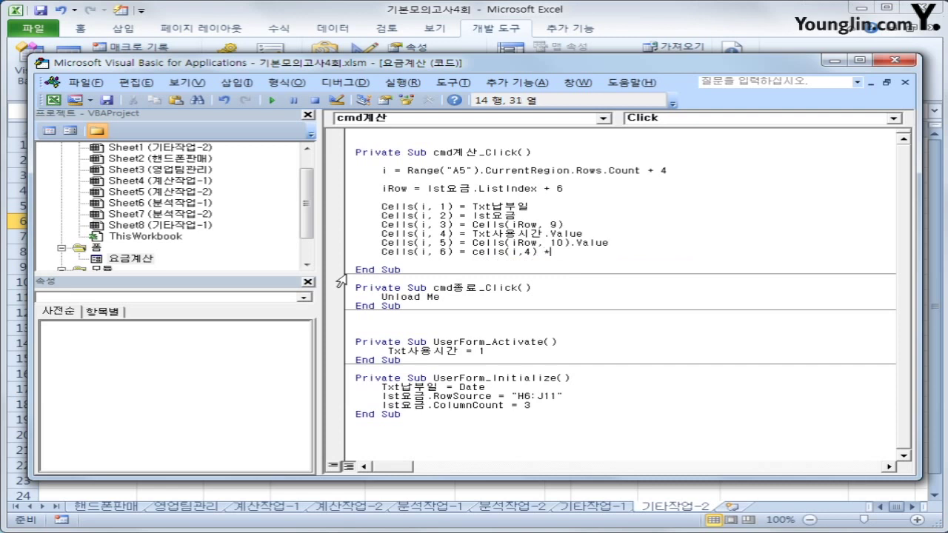
type("cells(i,5)")
key("Return")
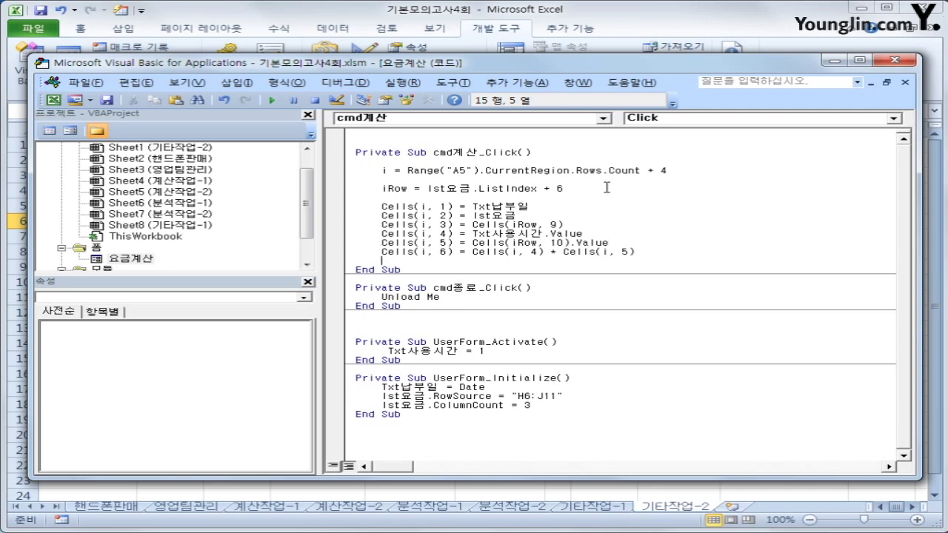
left_click(909, 60)
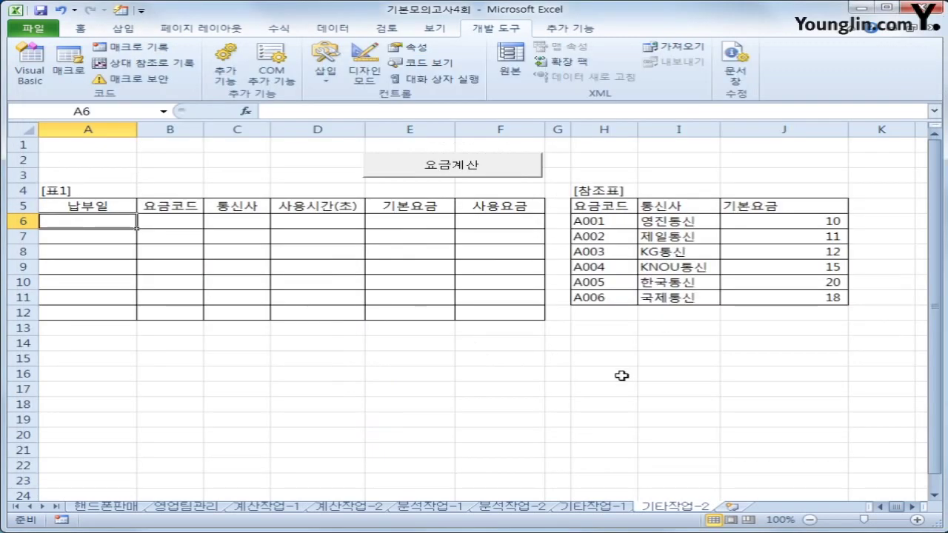
Step: Run the 요금계산 form with rate code A001 and usage time 100, writing fee 1,000 into row 6, then close it
left_click(495, 181)
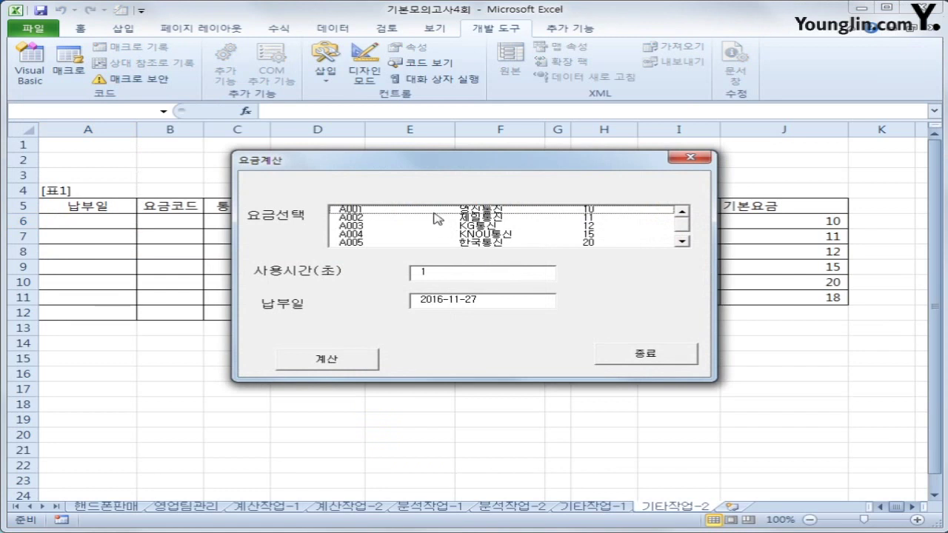
left_click(435, 211)
left_click_drag(522, 169, 607, 281)
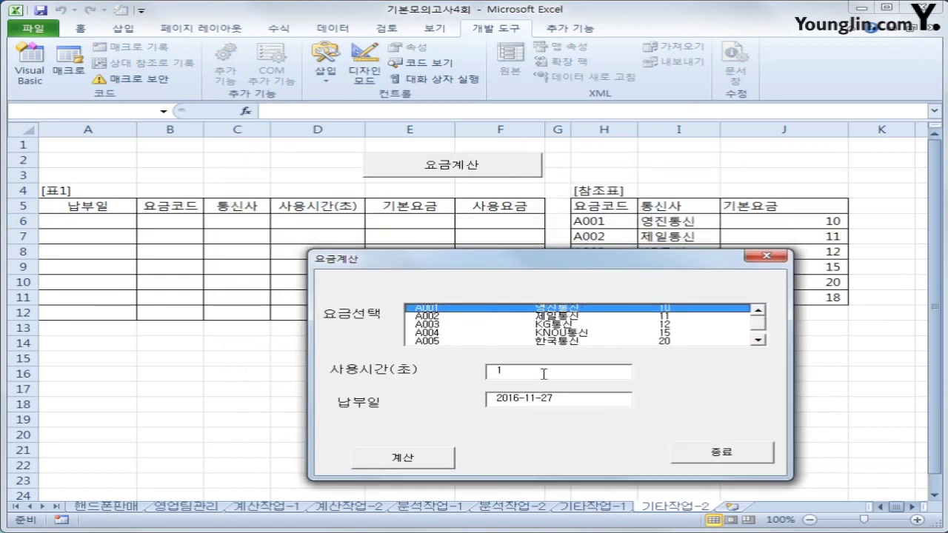
left_click(548, 370)
type("100")
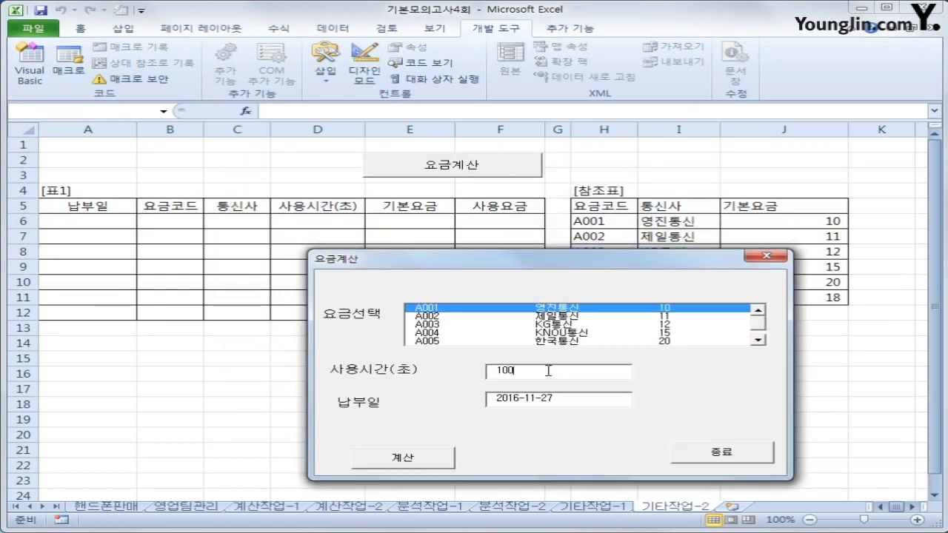
left_click(393, 461)
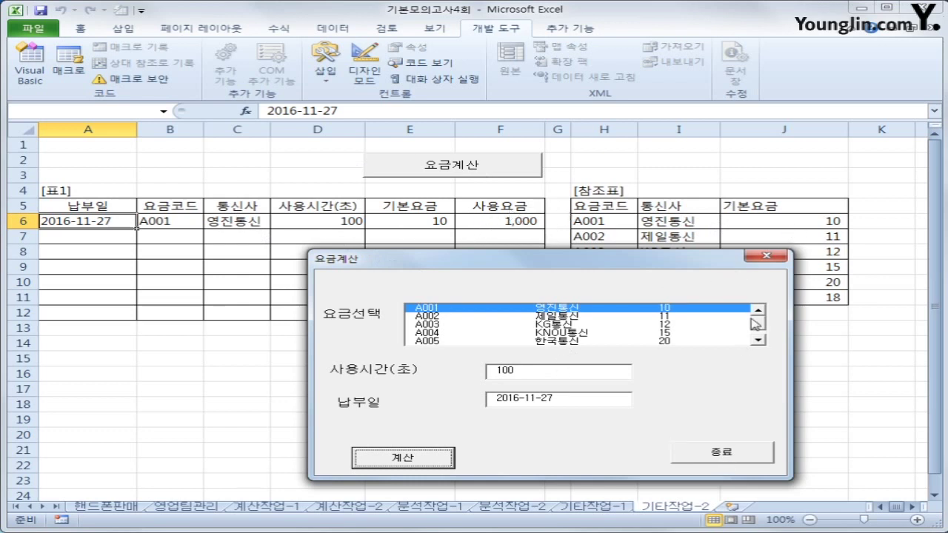
left_click(768, 256)
left_click(702, 405)
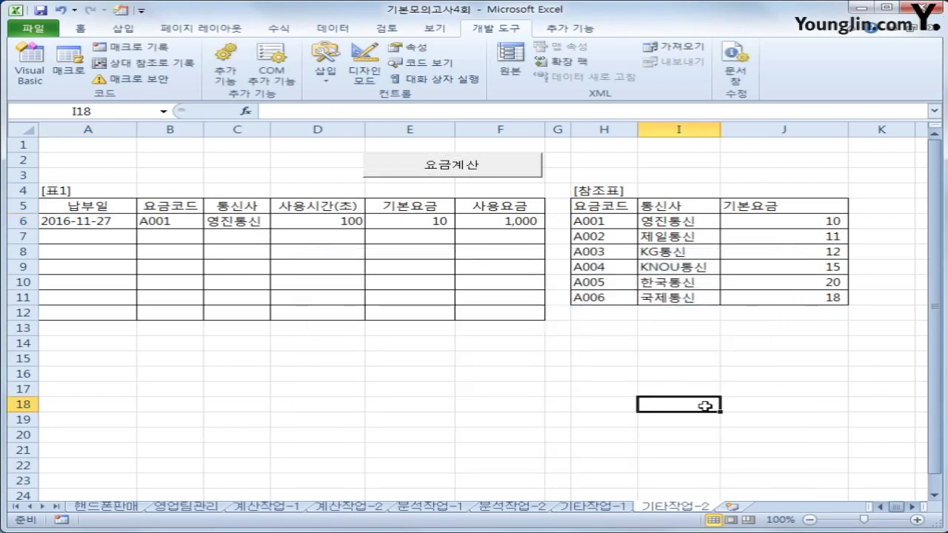